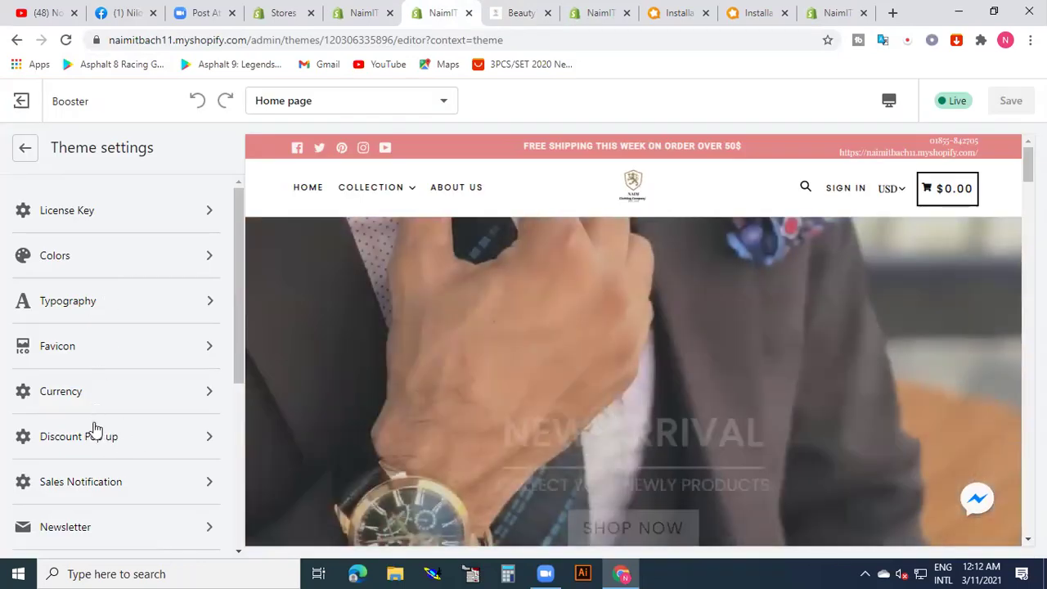
Clear the button text in the theme's Discount Pop up settings and save the theme
{"action": "left_click", "coordinate": [106, 448]}
{"action": "scroll", "coordinate": [110, 446], "scroll_direction": "down", "scroll_amount": 4}
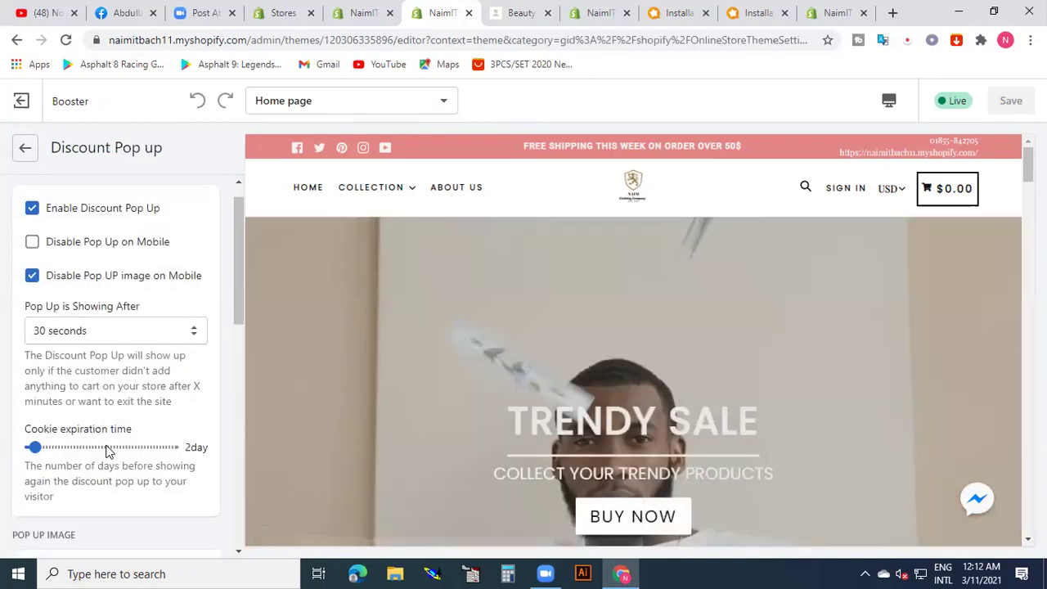
{"action": "scroll", "coordinate": [115, 442], "scroll_direction": "down", "scroll_amount": 5}
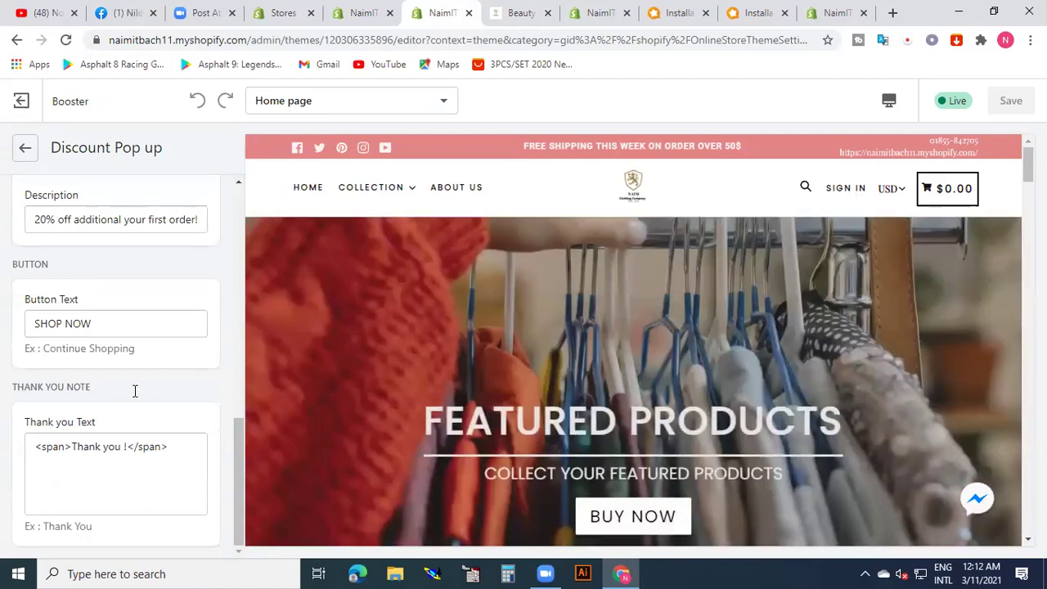
{"action": "scroll", "coordinate": [135, 391], "scroll_direction": "up", "scroll_amount": 5}
{"action": "scroll", "coordinate": [123, 390], "scroll_direction": "down", "scroll_amount": 6}
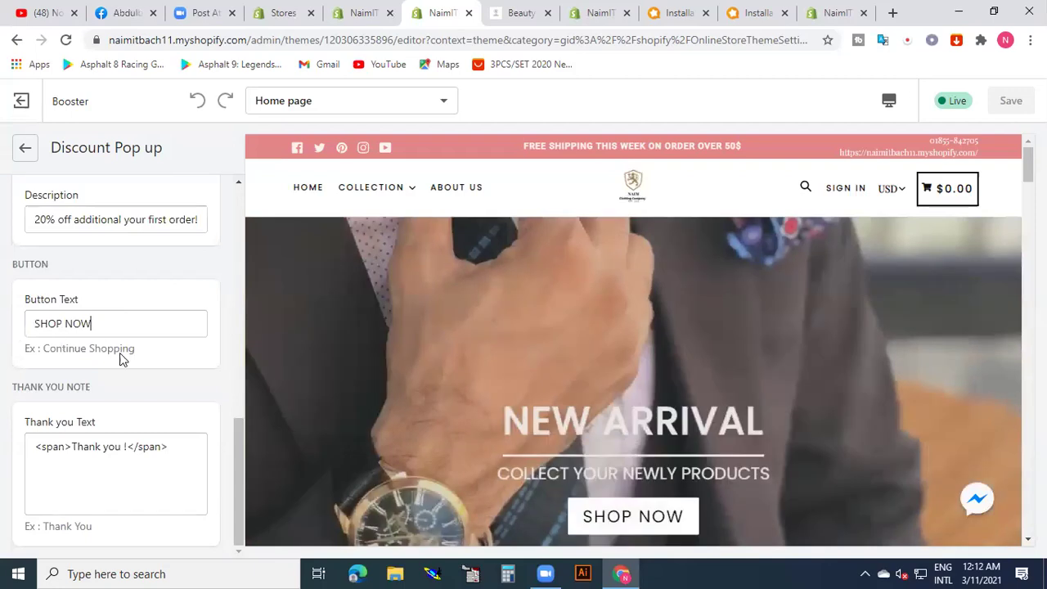
{"action": "key", "text": "ctrl+a"}
{"action": "key", "text": "BackSpace"}
{"action": "left_click", "coordinate": [1011, 101]}
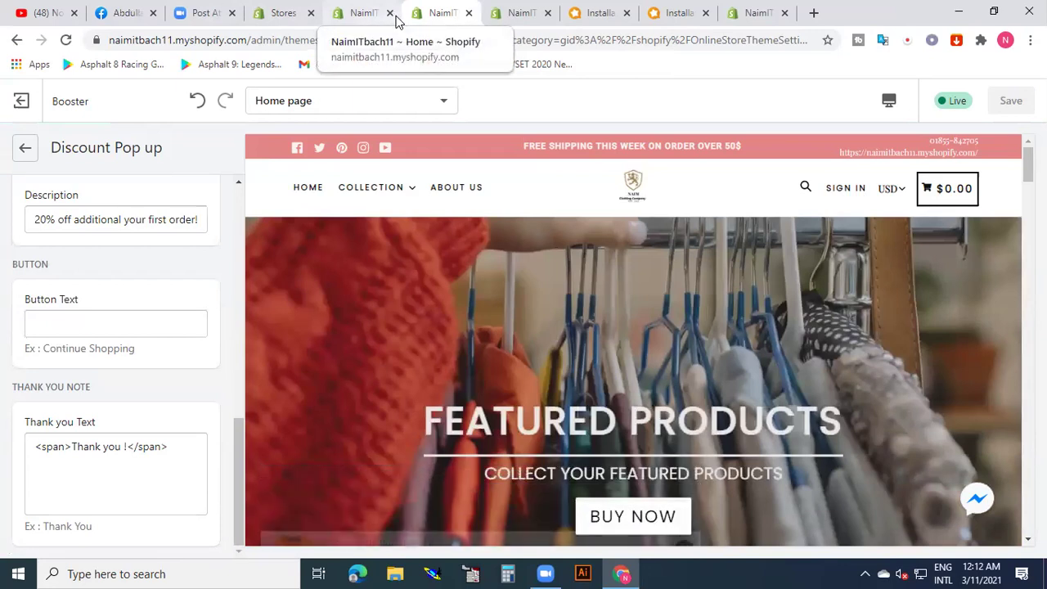
Close the leftover app installation and app authorization browser tabs
{"action": "left_click", "coordinate": [627, 14]}
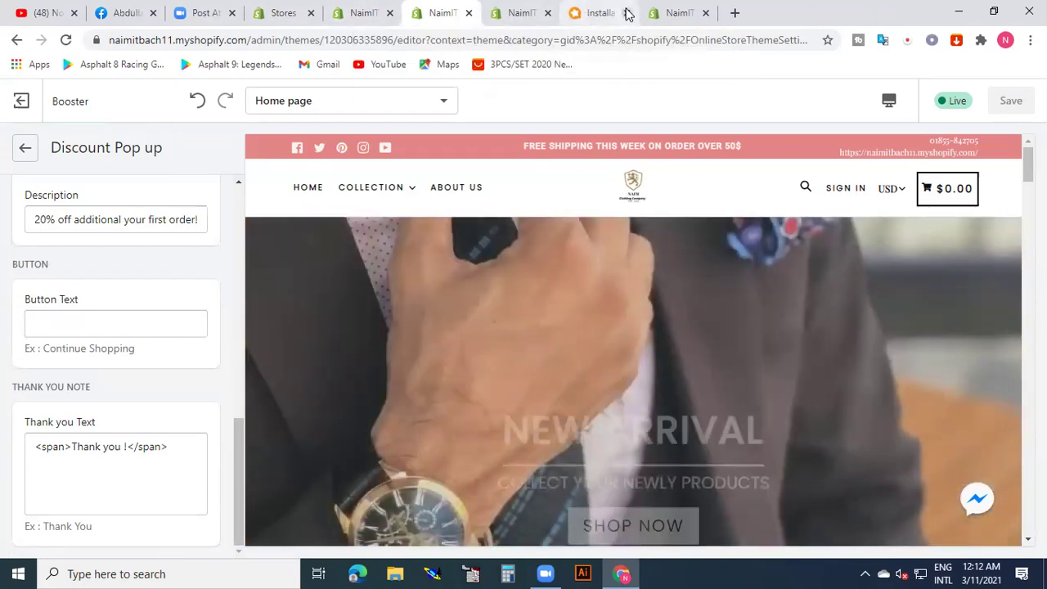
{"action": "left_click", "coordinate": [627, 14]}
{"action": "left_click", "coordinate": [626, 14]}
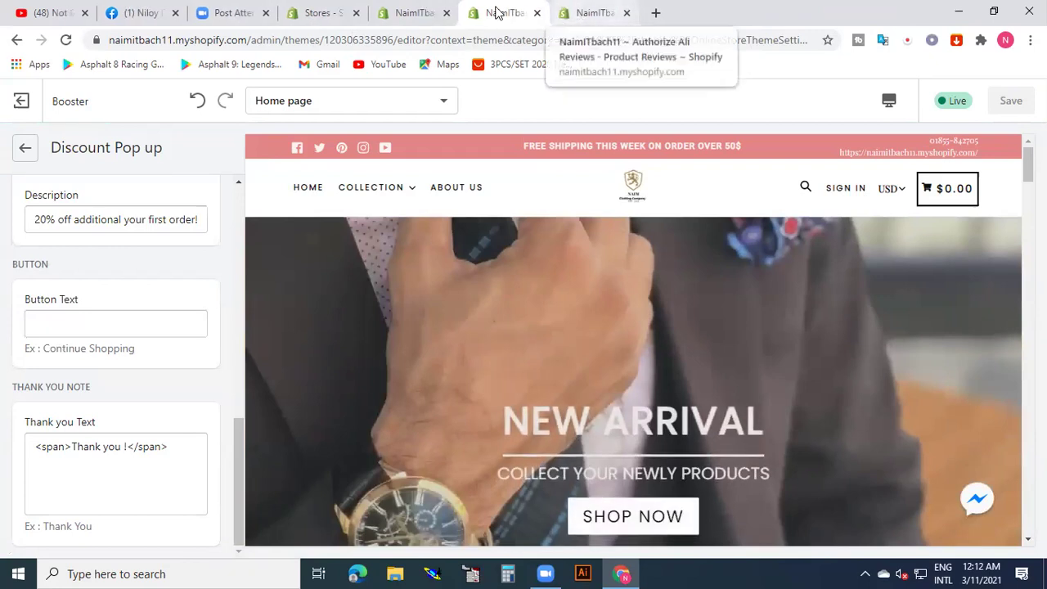
{"action": "left_click", "coordinate": [549, 14]}
Reload the store admin, go to the Online Store themes and open the live storefront in a new tab
{"action": "left_click", "coordinate": [485, 14]}
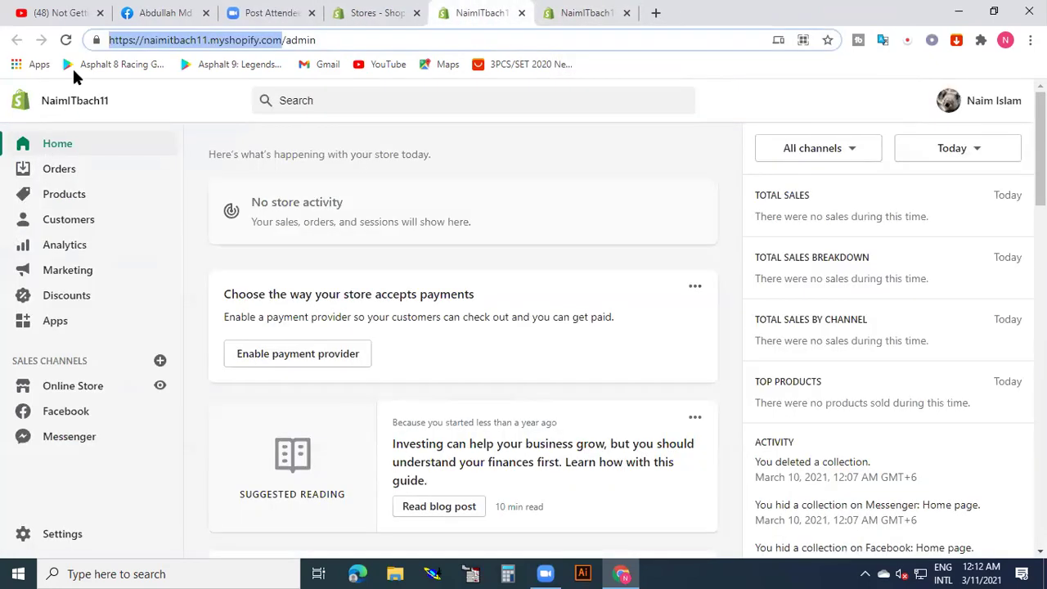
{"action": "left_click", "coordinate": [65, 39]}
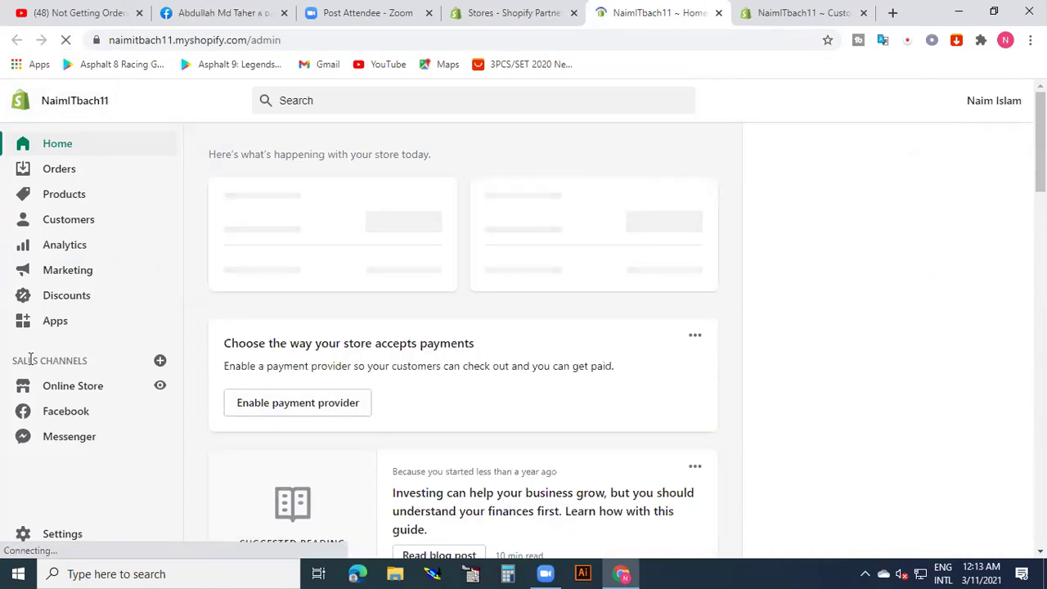
{"action": "left_click", "coordinate": [66, 388]}
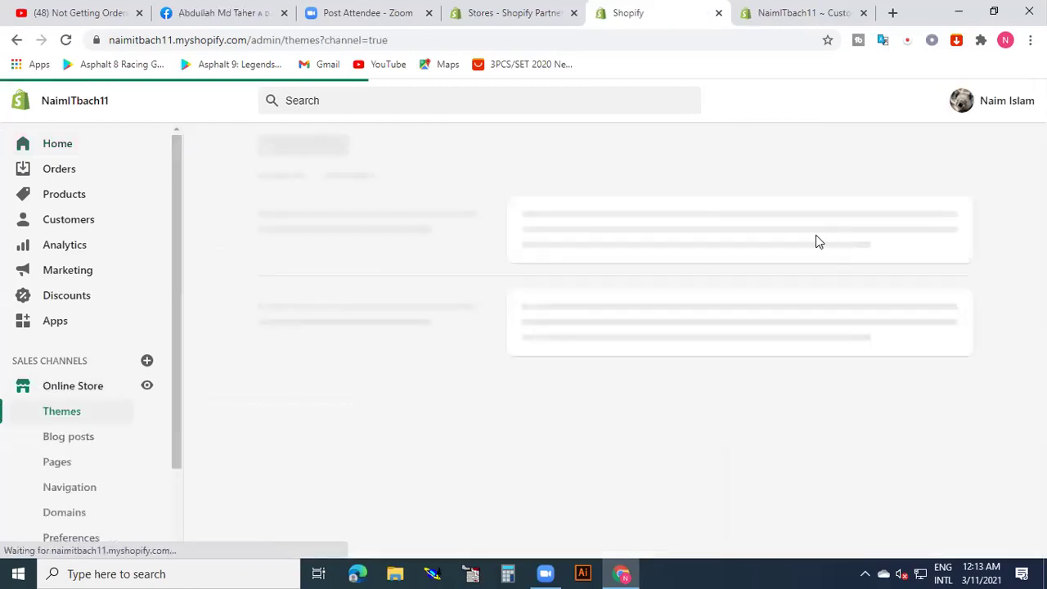
{"action": "right_click", "coordinate": [148, 386]}
{"action": "left_click", "coordinate": [178, 399]}
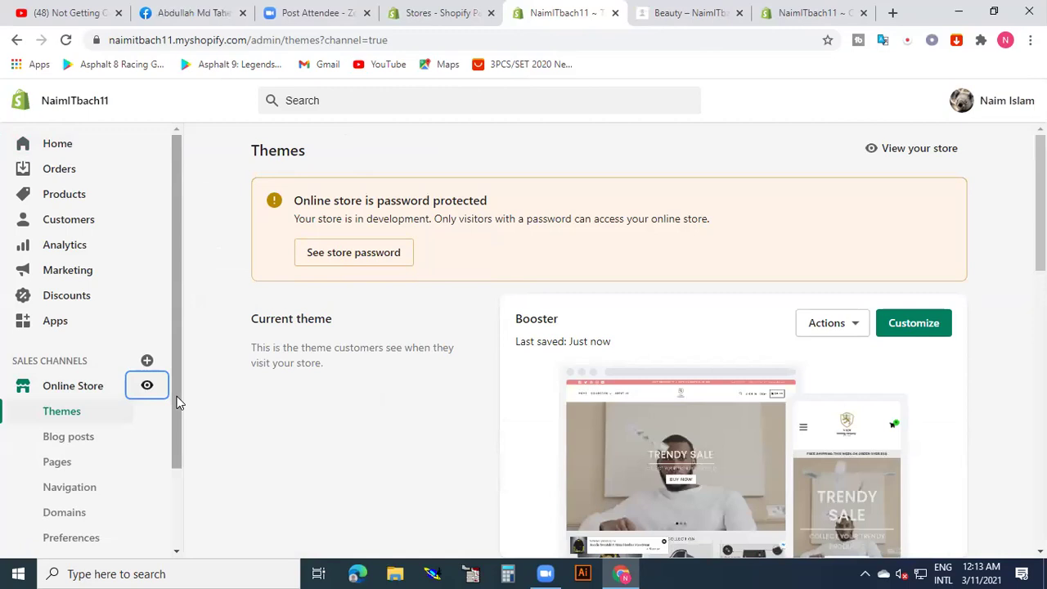
{"action": "left_click", "coordinate": [692, 13]}
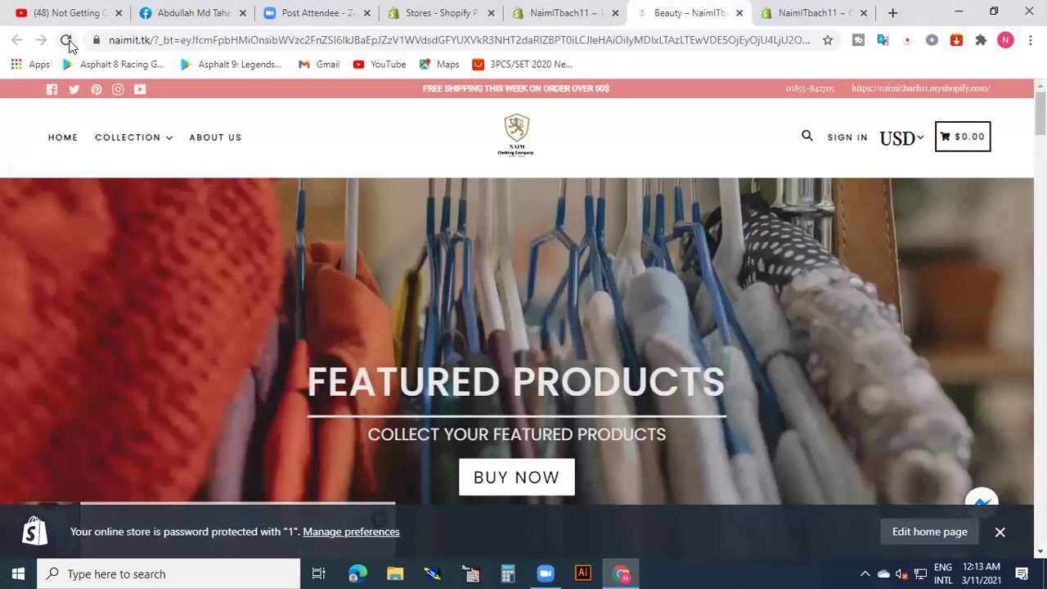
Reload the storefront, go to its home page and view the Jacket collection
{"action": "left_click", "coordinate": [68, 41]}
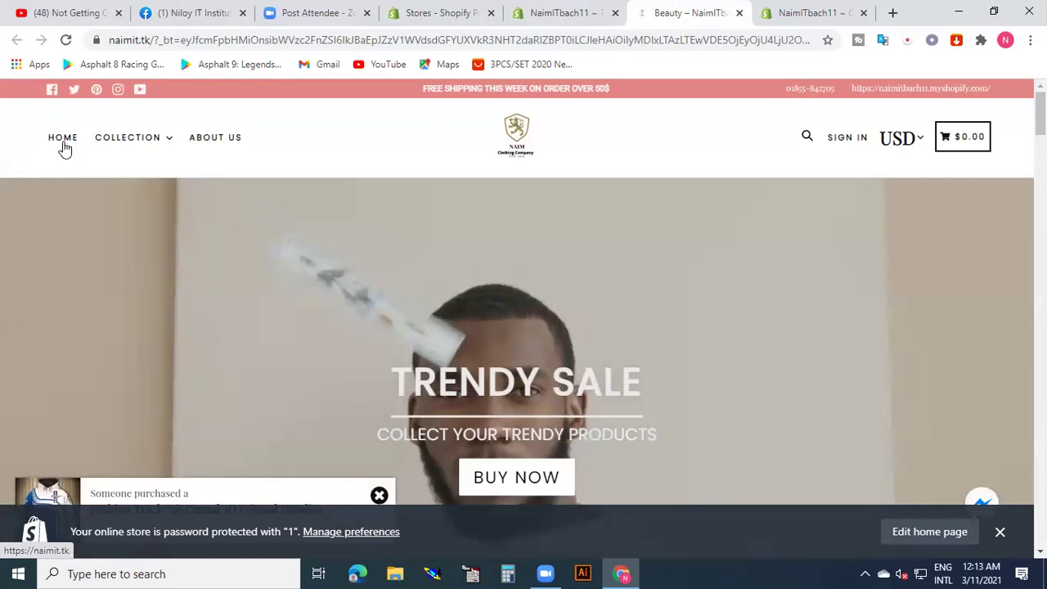
{"action": "left_click", "coordinate": [171, 181]}
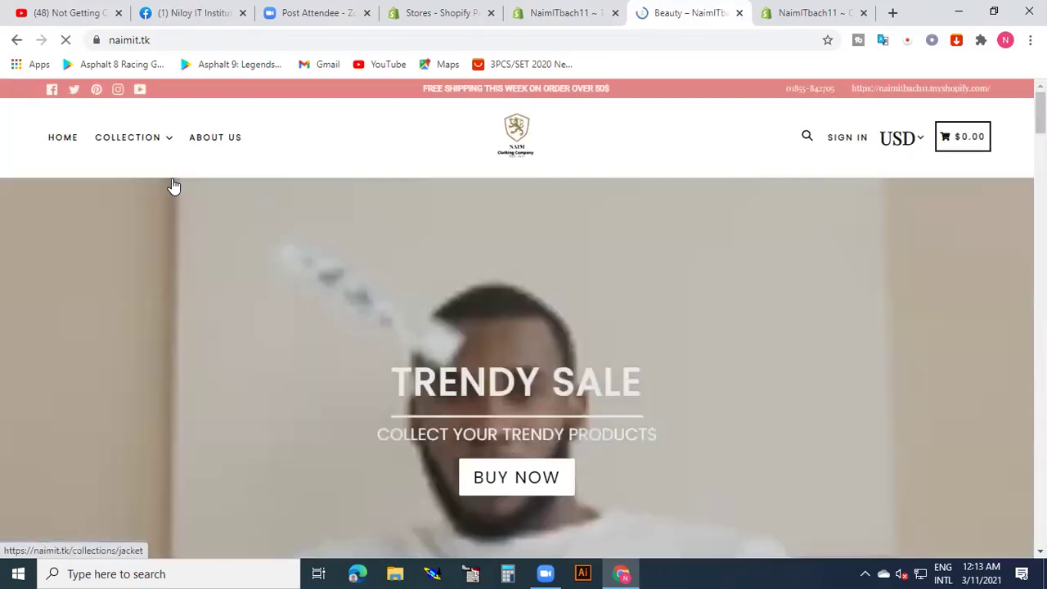
{"action": "left_click", "coordinate": [134, 210]}
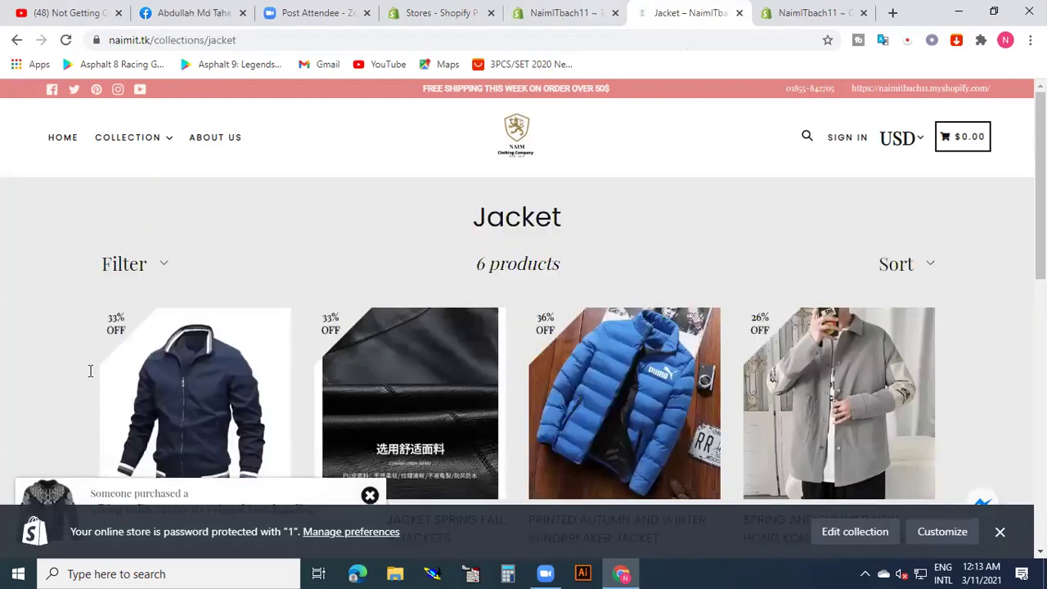
Set the Discount Pop up's button text to SHOP NOW in the theme editor and save the theme
{"action": "key", "text": "ctrl+Tab"}
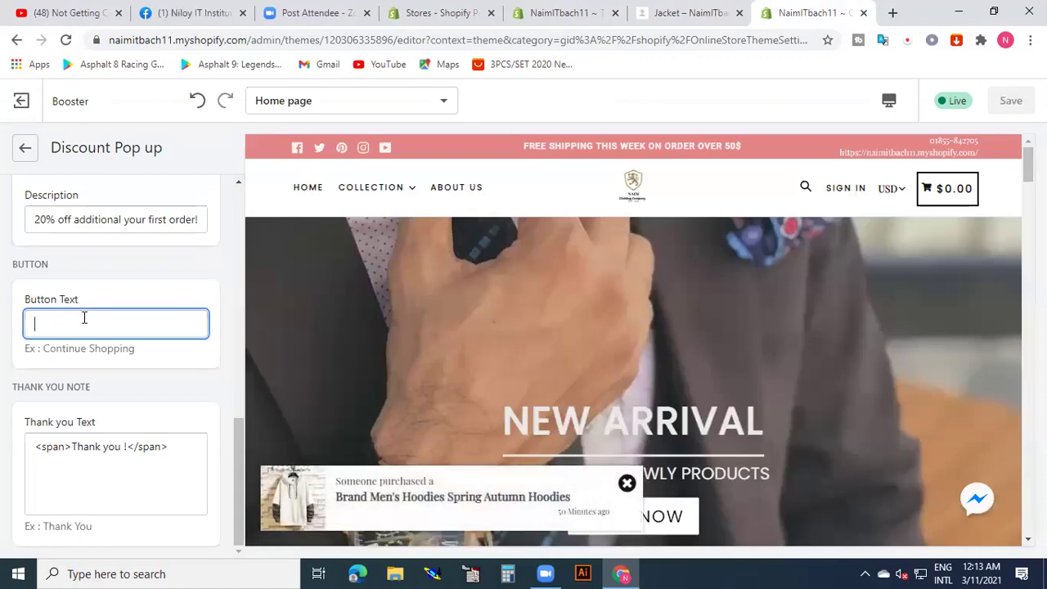
{"action": "type", "text": "SHO"}
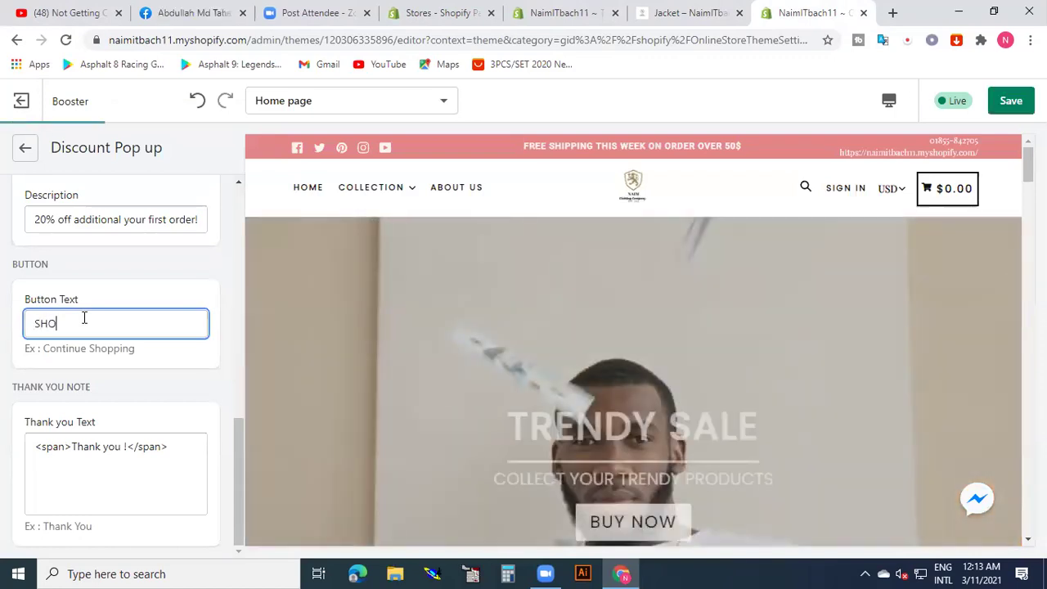
{"action": "type", "text": "P NOW"}
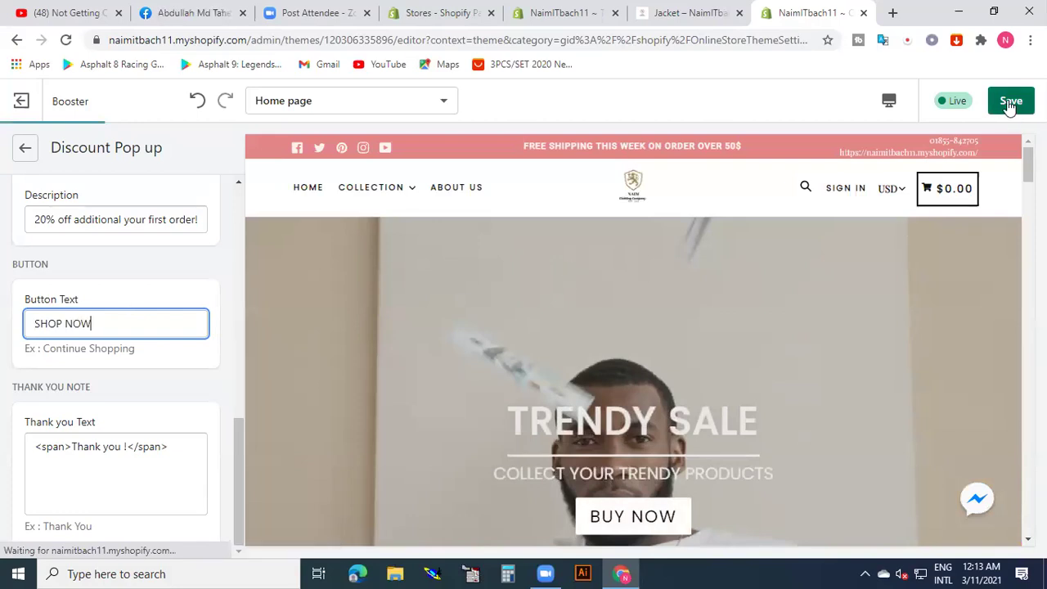
{"action": "left_click", "coordinate": [1011, 103]}
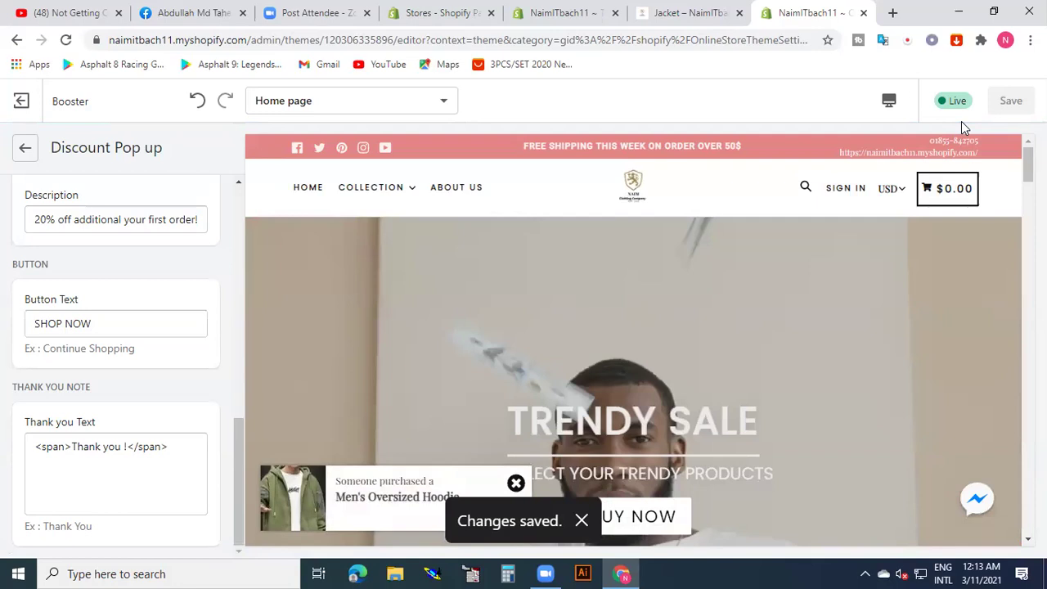
Reload the storefront home page and check the saved discount pop-up change on it
{"action": "left_click", "coordinate": [685, 14]}
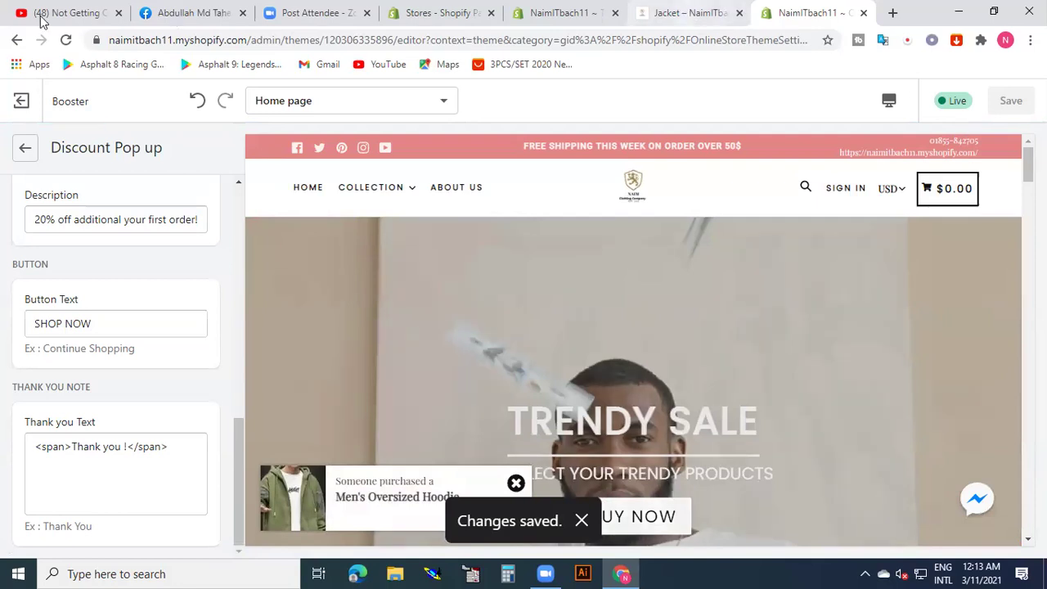
{"action": "key", "text": "F5"}
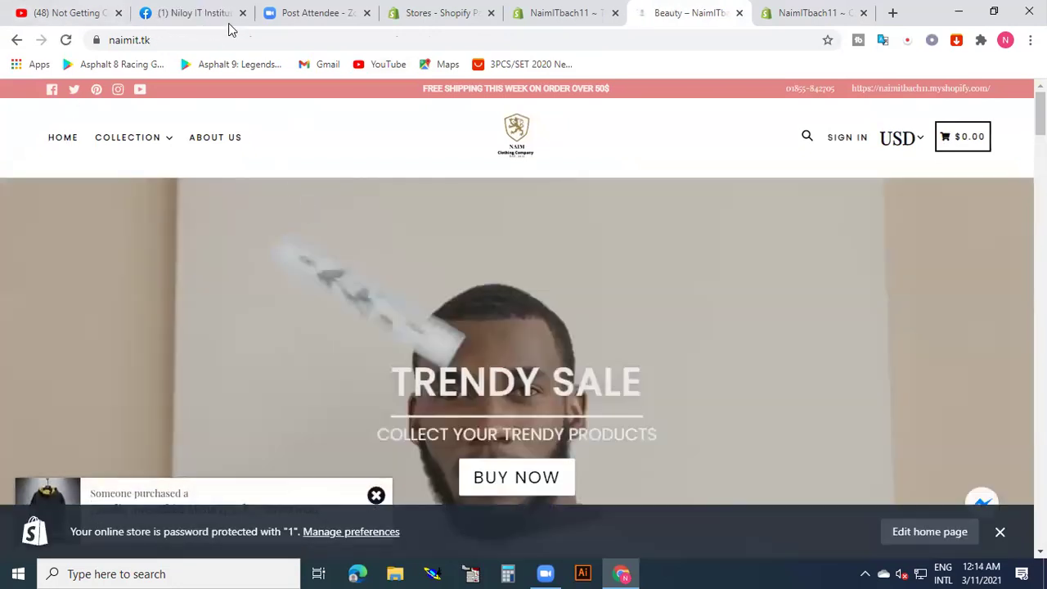
{"action": "left_click", "coordinate": [786, 13]}
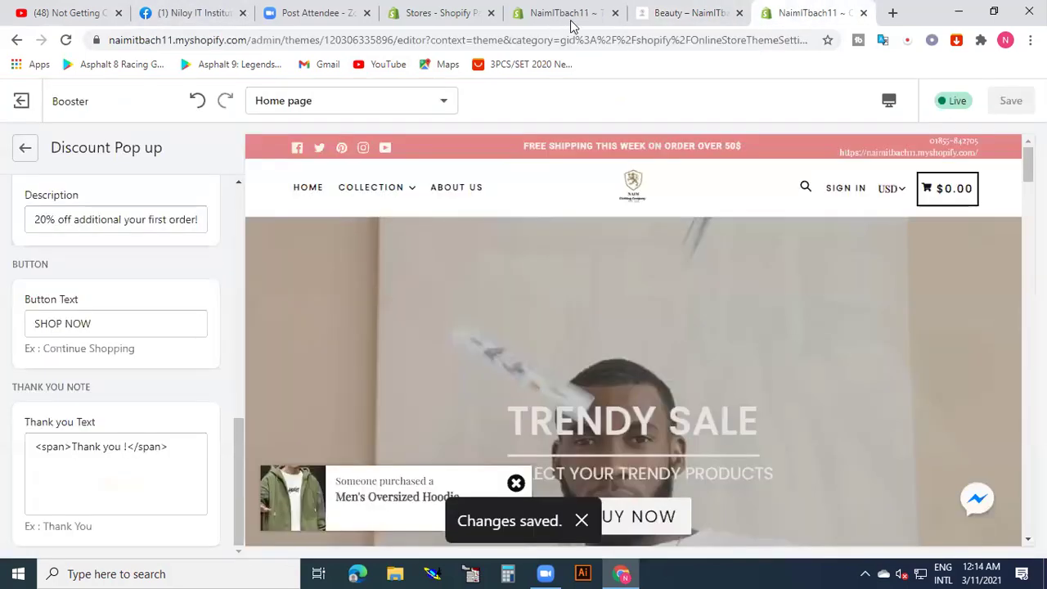
{"action": "left_click", "coordinate": [665, 13]}
{"action": "left_click", "coordinate": [369, 199]}
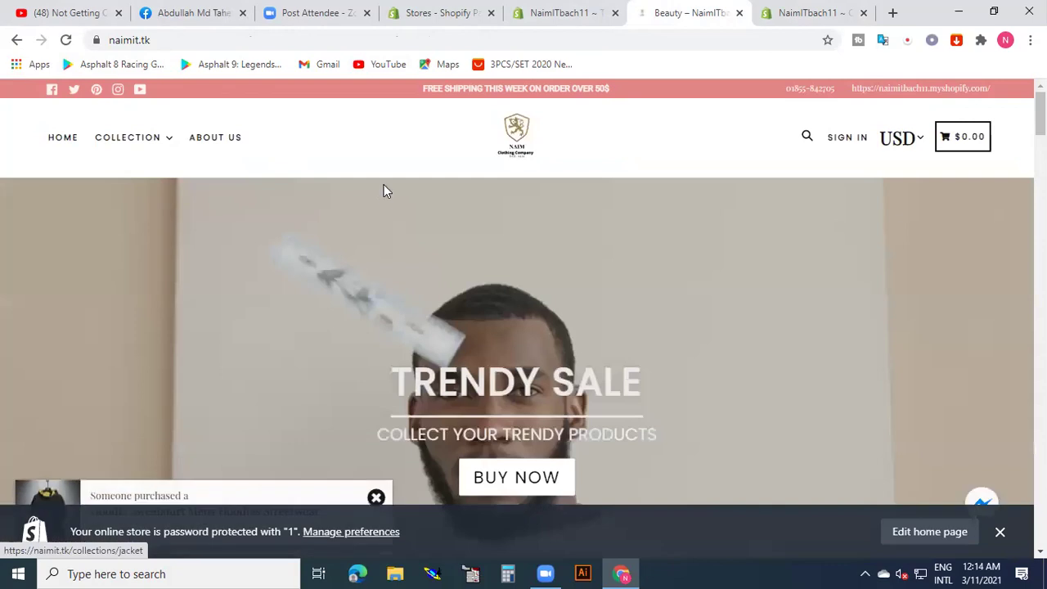
Open the Shopify App Store from the admin's installed apps page, continuing with the existing account
{"action": "key", "text": "ctrl+shift+Tab"}
{"action": "left_click", "coordinate": [123, 326]}
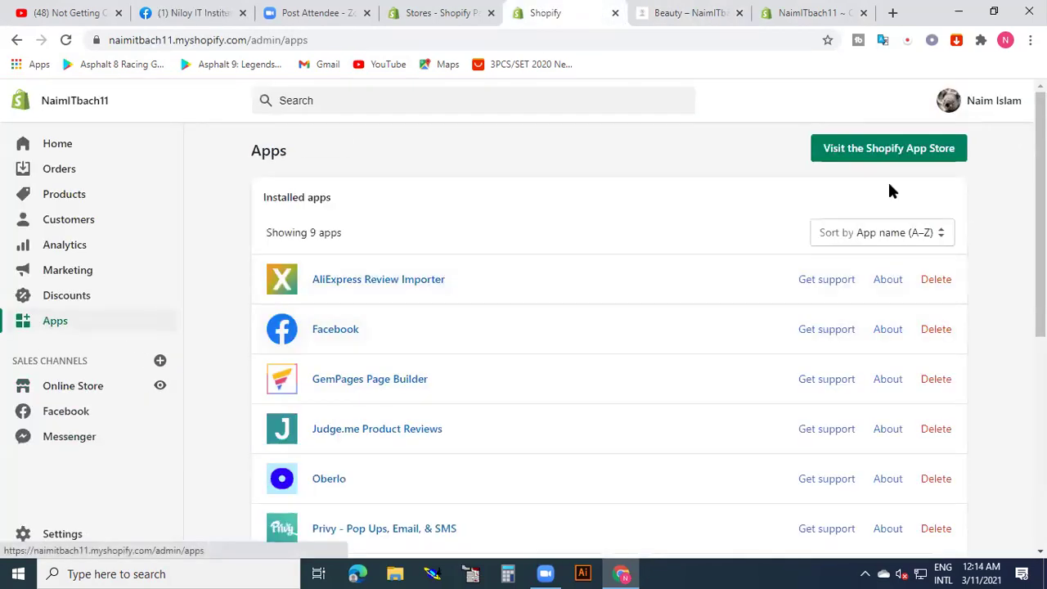
{"action": "left_click", "coordinate": [890, 148]}
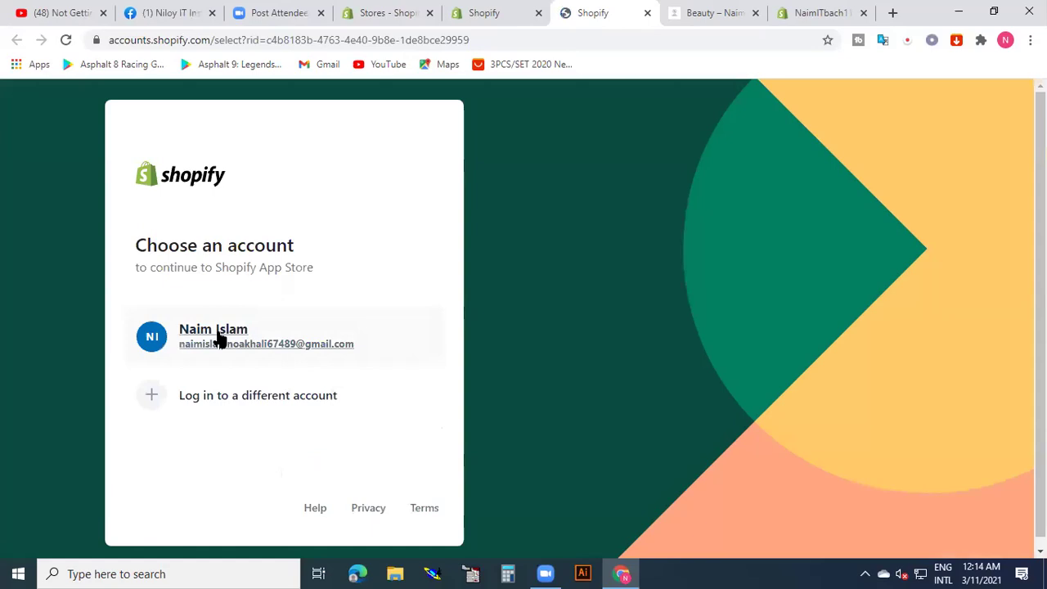
{"action": "left_click", "coordinate": [218, 338]}
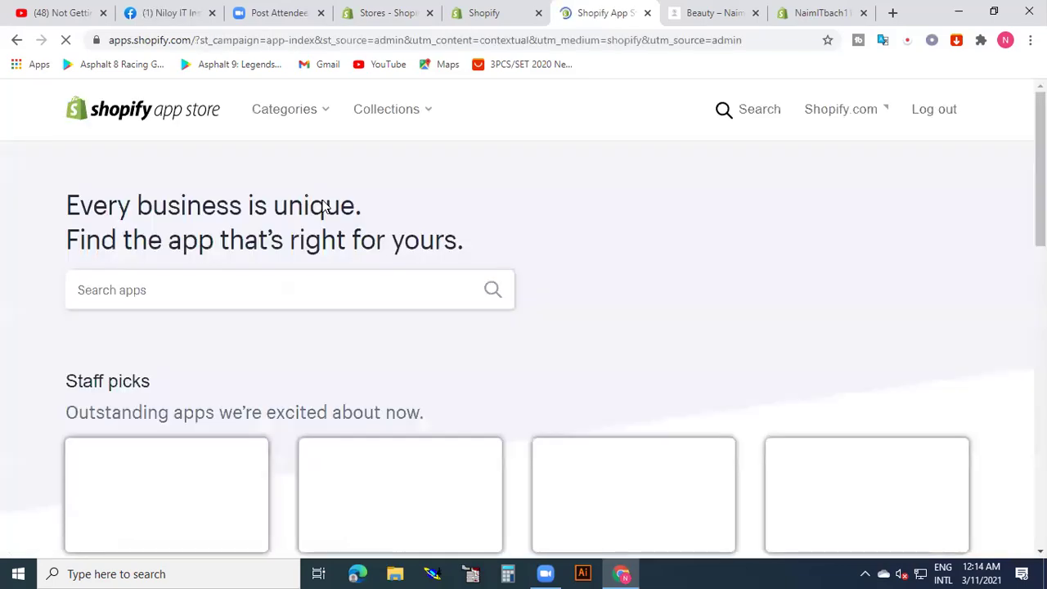
Search the app store for "ali reviews" using the matching suggestion
{"action": "left_click", "coordinate": [294, 285]}
{"action": "type", "text": "AL"}
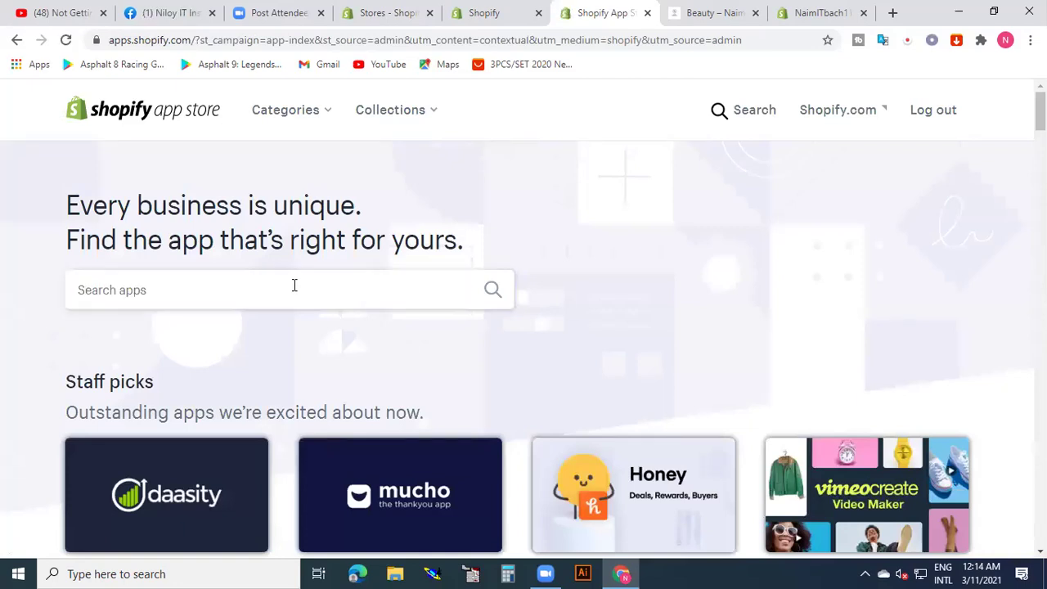
{"action": "left_click", "coordinate": [288, 297]}
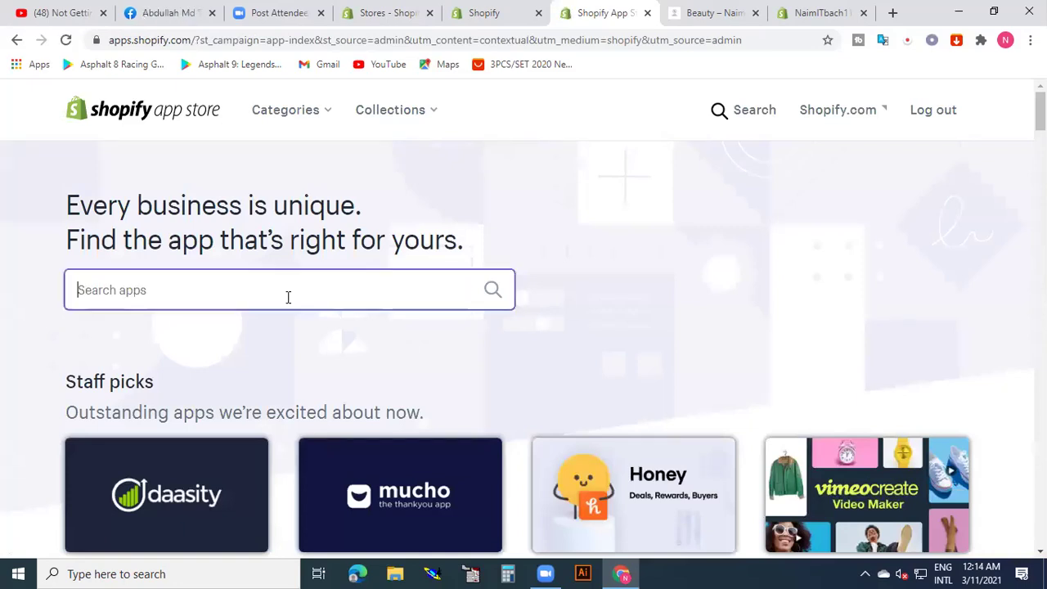
{"action": "type", "text": "ALI RE"}
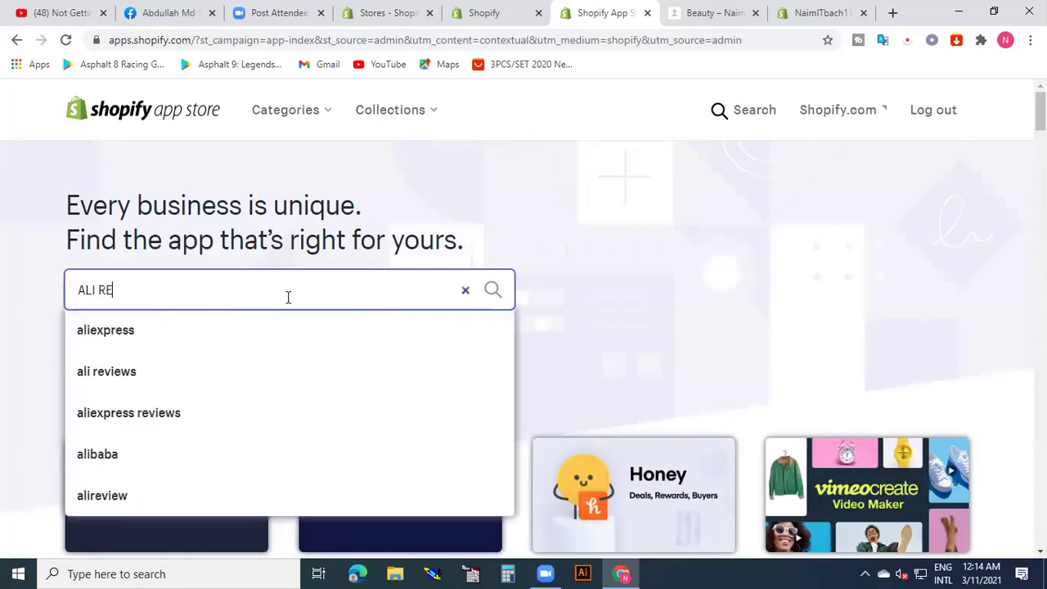
{"action": "left_click", "coordinate": [150, 372]}
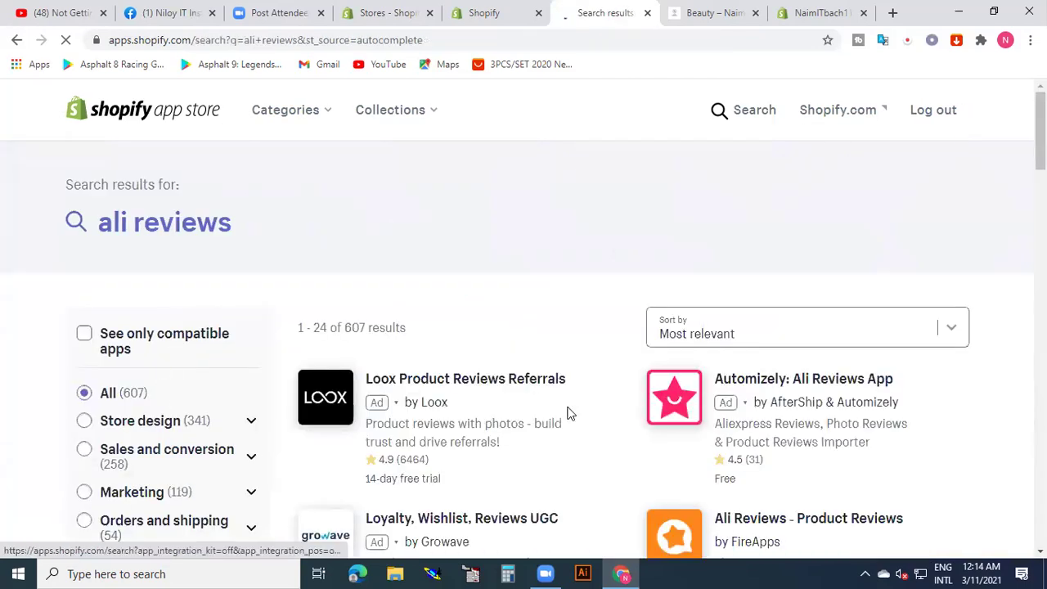
Open the Ali Reviews - Product Reviews listing by FireApps and start adding the app to the store
{"action": "scroll", "coordinate": [728, 418], "scroll_direction": "down", "scroll_amount": 1}
{"action": "scroll", "coordinate": [727, 418], "scroll_direction": "down", "scroll_amount": 2}
{"action": "scroll", "coordinate": [752, 300], "scroll_direction": "down", "scroll_amount": 1}
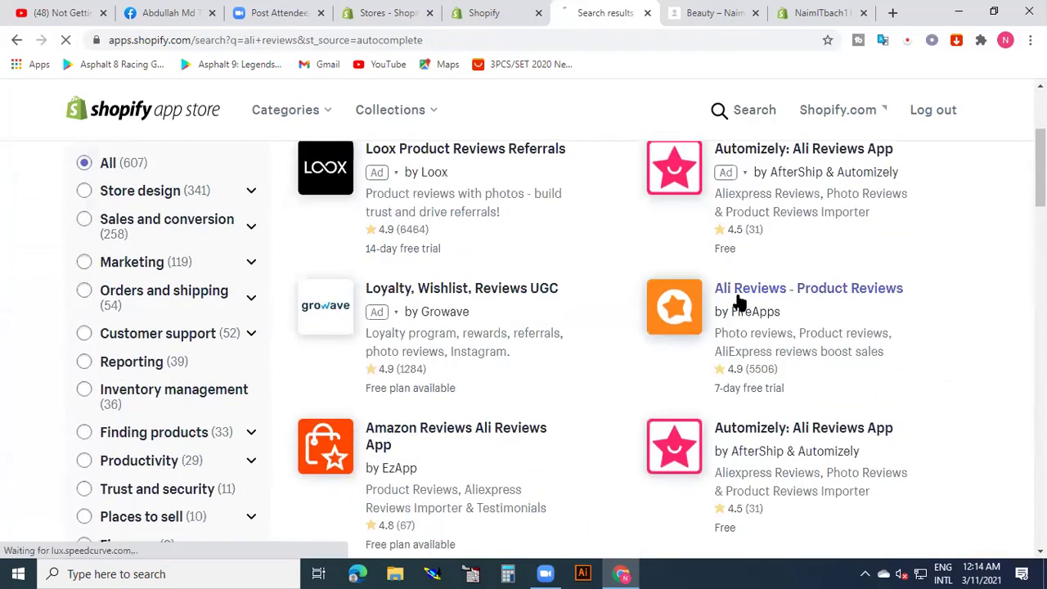
{"action": "left_click", "coordinate": [736, 293]}
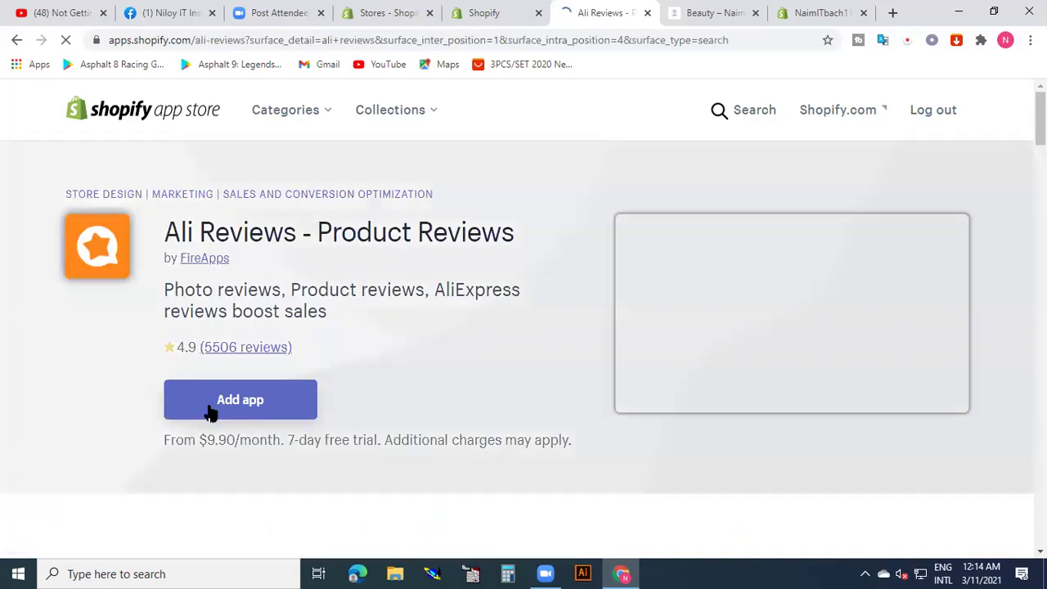
{"action": "left_click", "coordinate": [229, 409]}
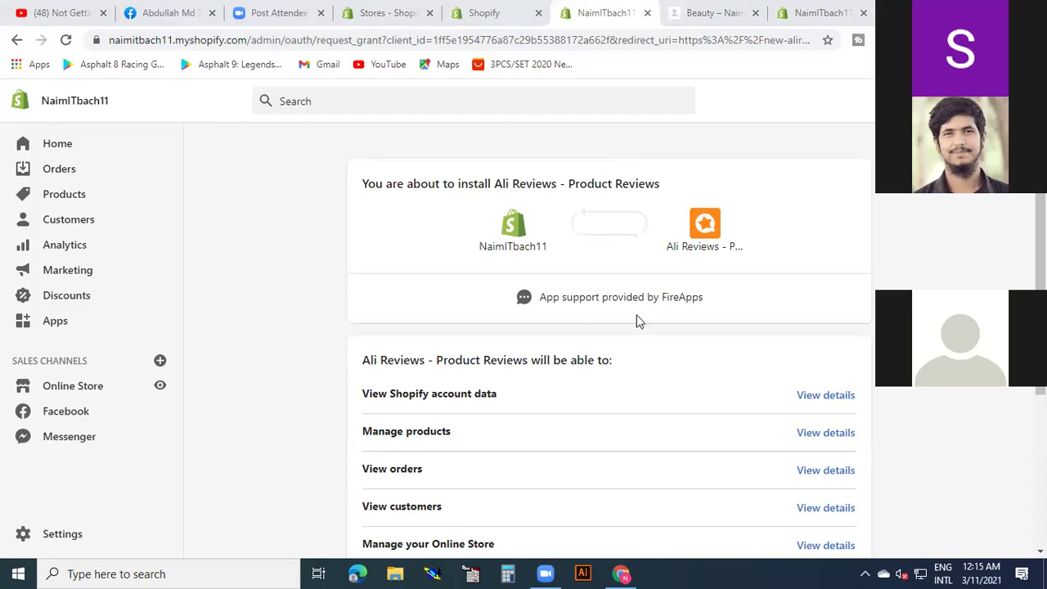
Look over the Apple Iphone product page, including its customer reviews section, and return to the theme editor's Discount Pop up settings
{"action": "scroll", "coordinate": [770, 347], "scroll_direction": "down", "scroll_amount": 2}
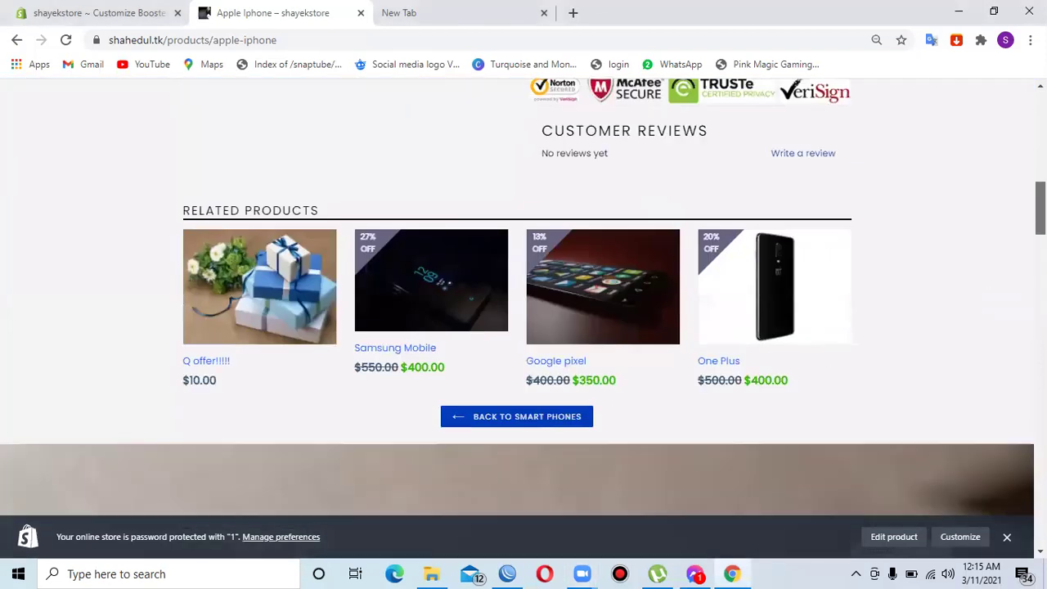
{"action": "mouse_move", "coordinate": [1040, 118]}
{"action": "left_mouse_down"}
{"action": "mouse_move", "coordinate": [1040, 205]}
{"action": "mouse_move", "coordinate": [1040, 98]}
{"action": "left_mouse_up"}
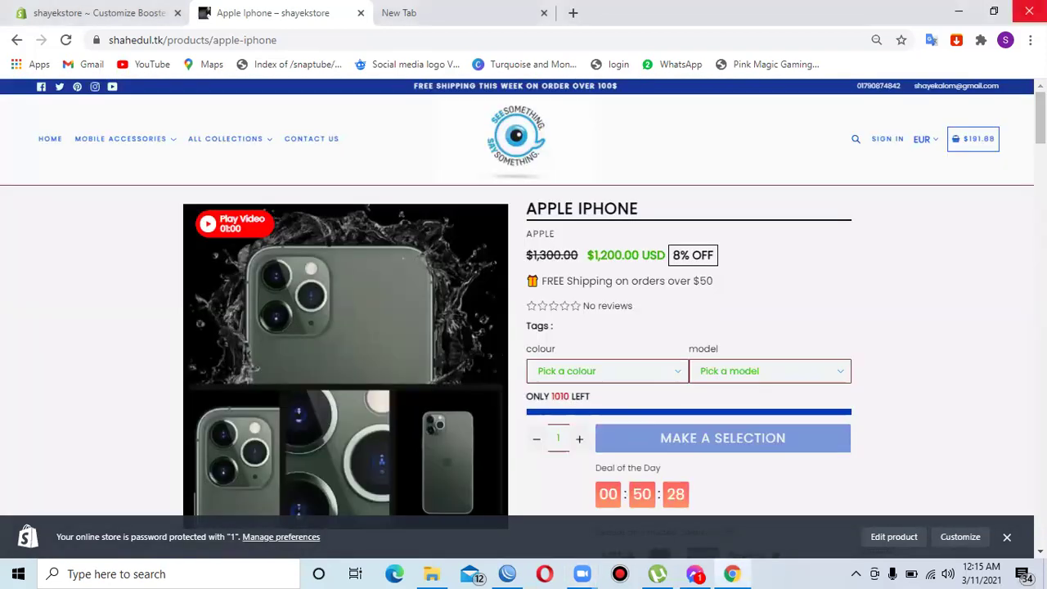
{"action": "left_click", "coordinate": [58, 8]}
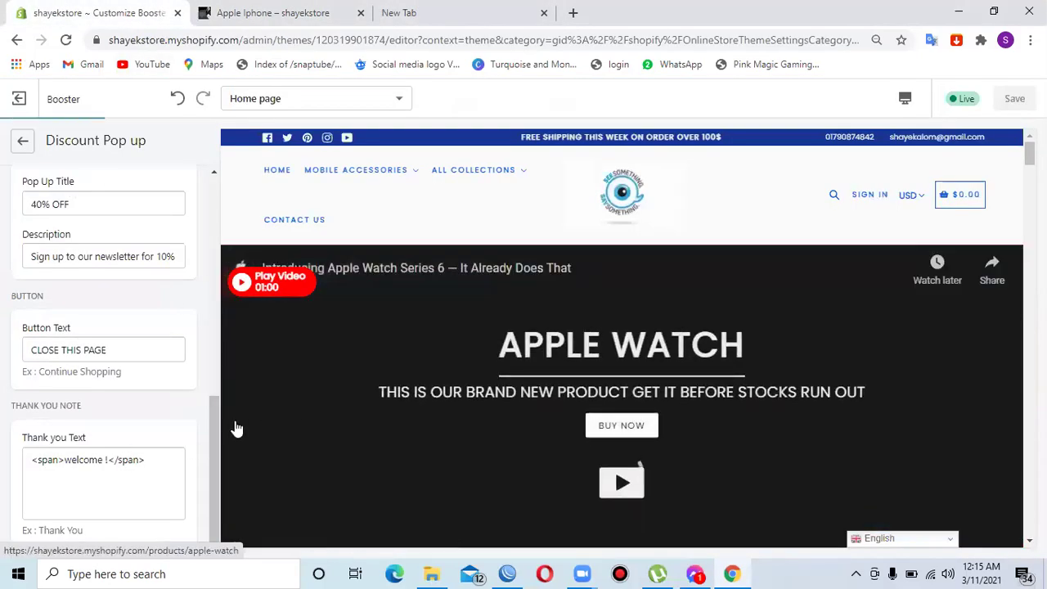
Switch to the storefront and open its home page to look over the slideshow
{"action": "left_click", "coordinate": [458, 16]}
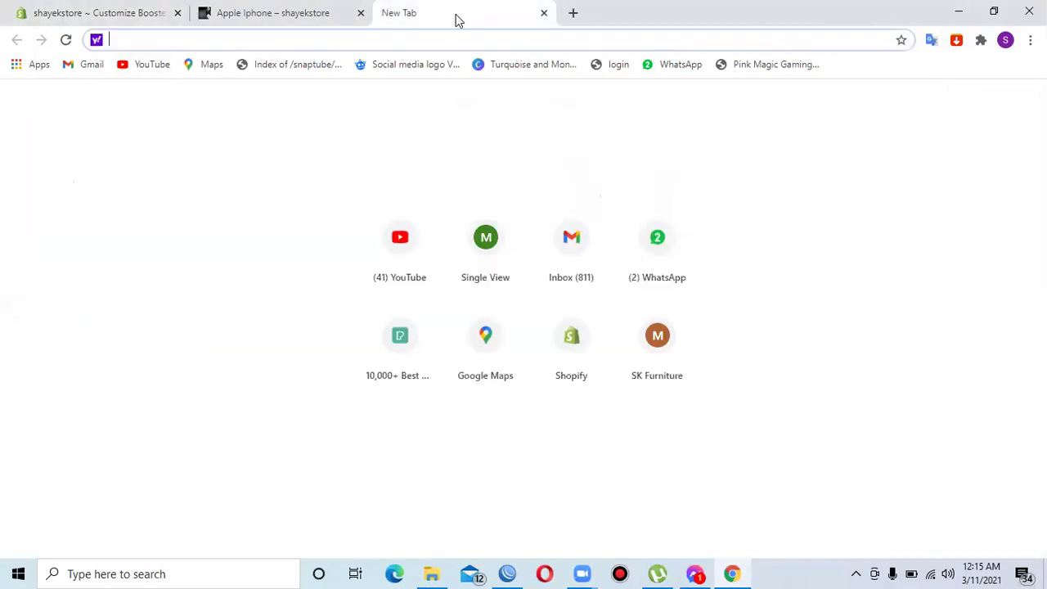
{"action": "left_click", "coordinate": [252, 10]}
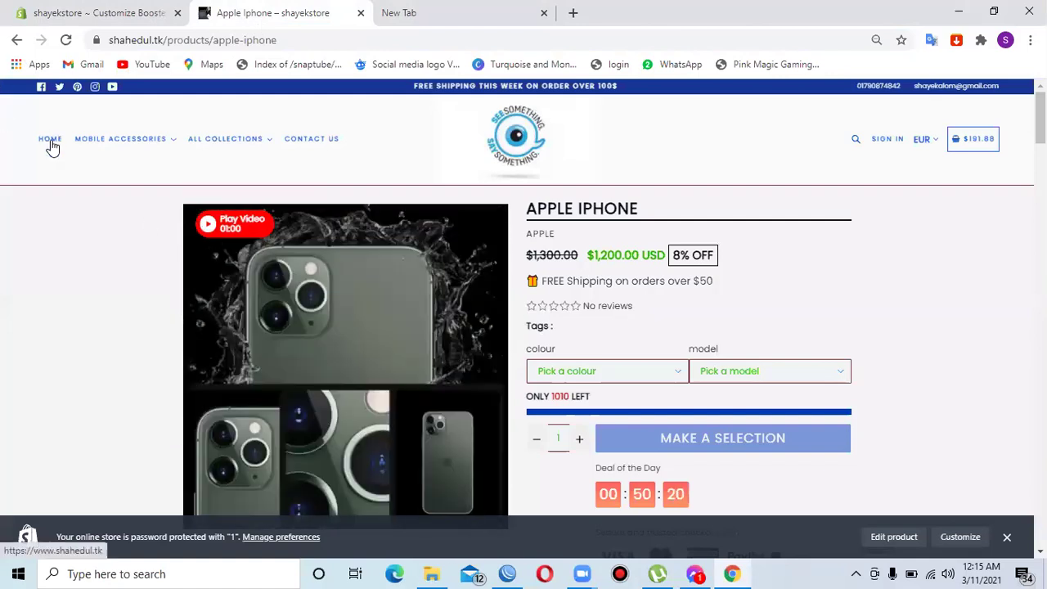
{"action": "left_click", "coordinate": [51, 145]}
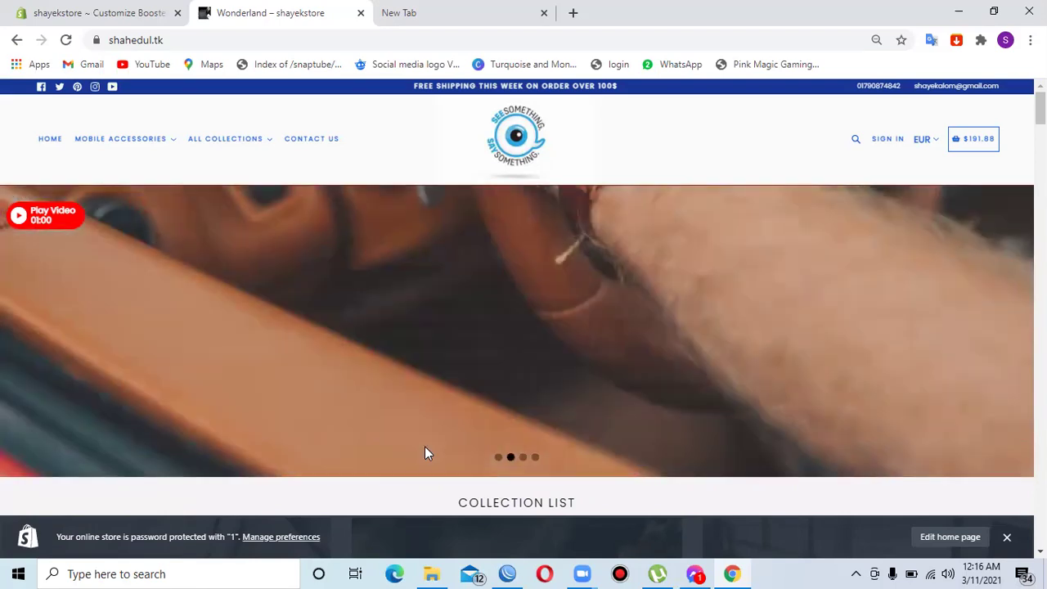
{"action": "left_click", "coordinate": [446, 9]}
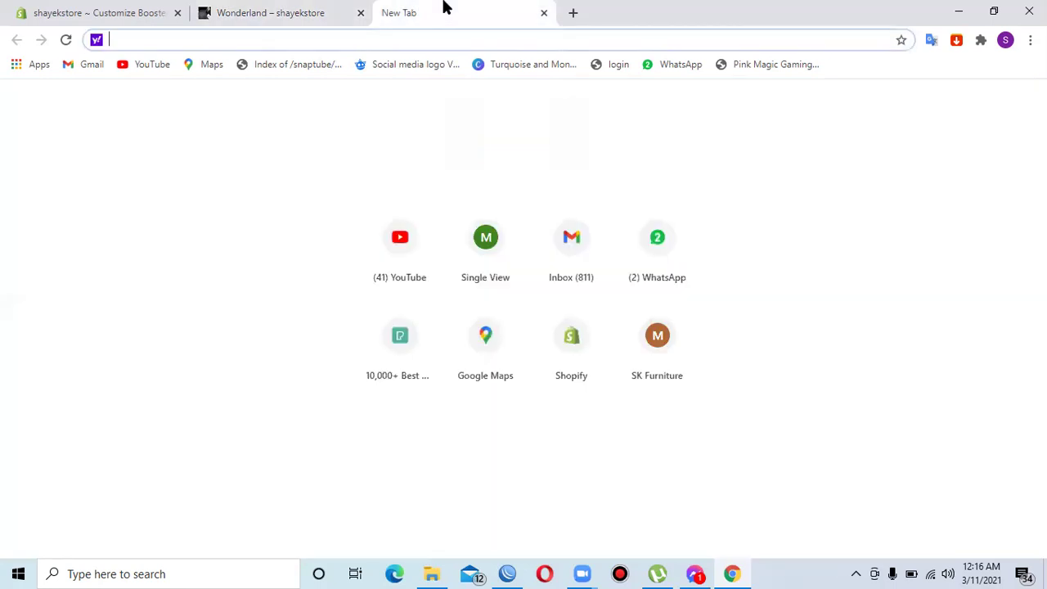
{"action": "left_click", "coordinate": [245, 10]}
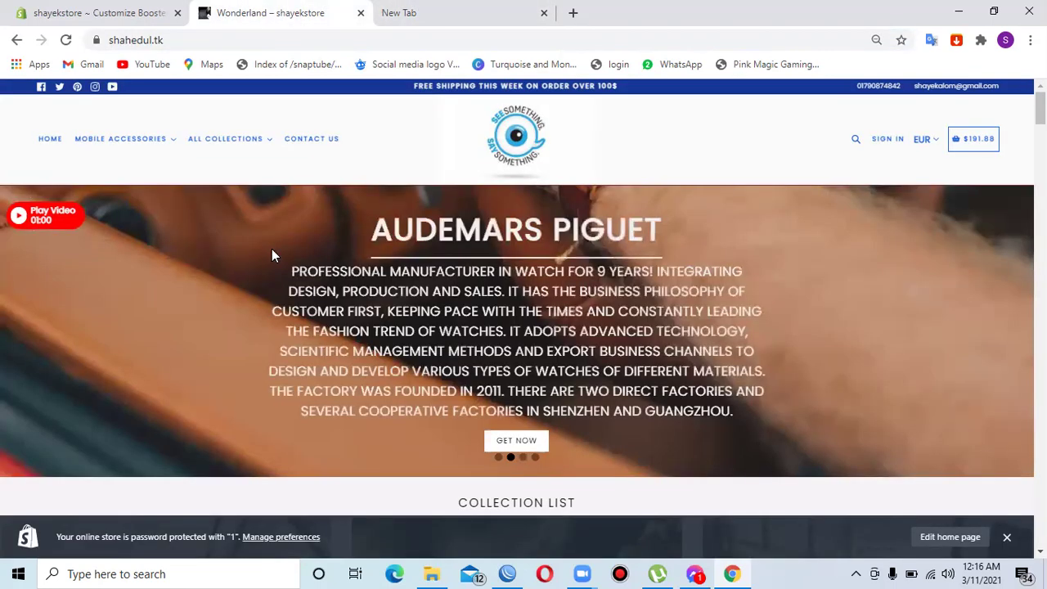
{"action": "left_click", "coordinate": [15, 40]}
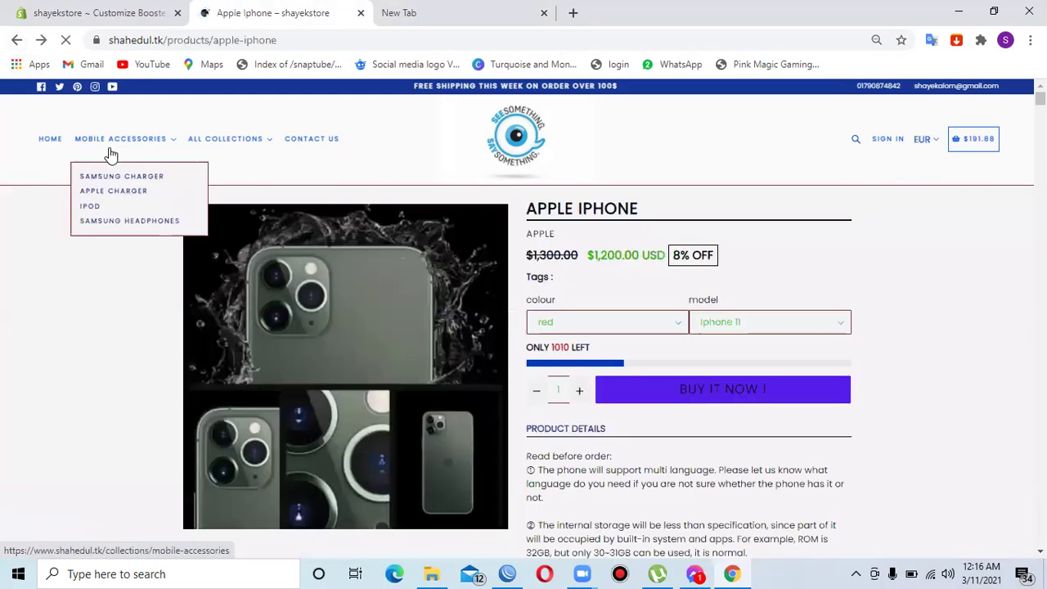
{"action": "left_click", "coordinate": [47, 140]}
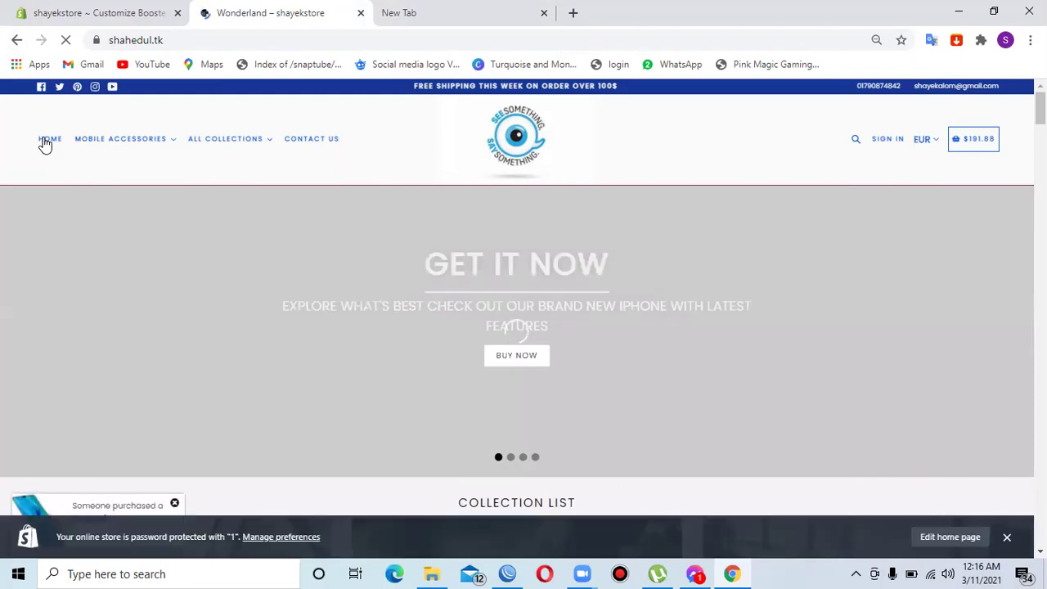
Open the Apple Iphone product page from the home page slideshow and highlight its free shipping line
{"action": "left_click", "coordinate": [225, 350]}
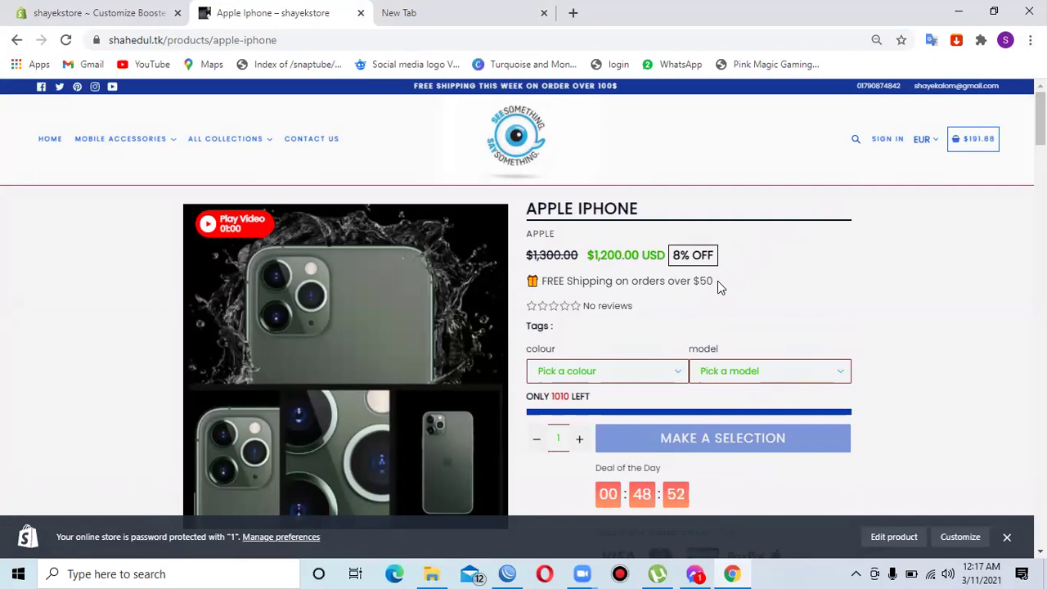
{"action": "left_click_drag", "start_coordinate": [712, 284], "coordinate": [562, 281]}
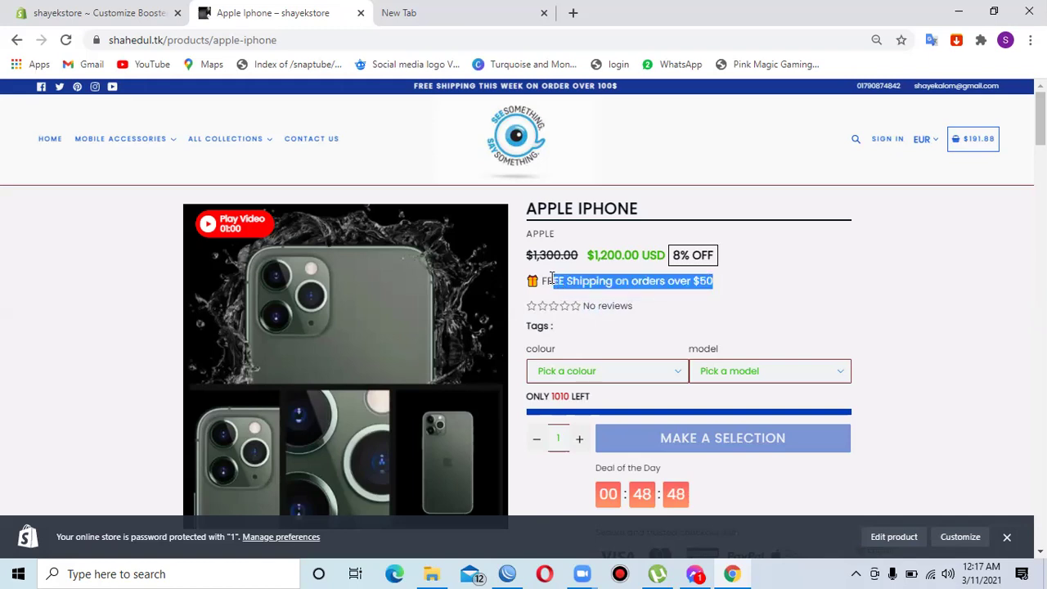
{"action": "left_click", "coordinate": [612, 320]}
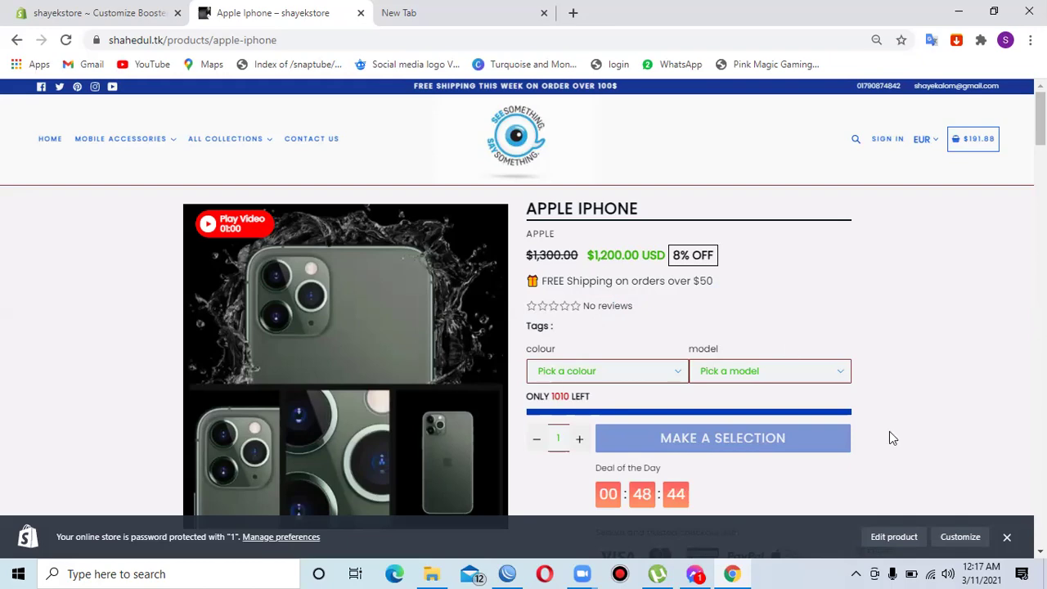
Open the review form in the Apple Iphone page's customer reviews section
{"action": "scroll", "coordinate": [524, 311], "scroll_direction": "down", "scroll_amount": 9}
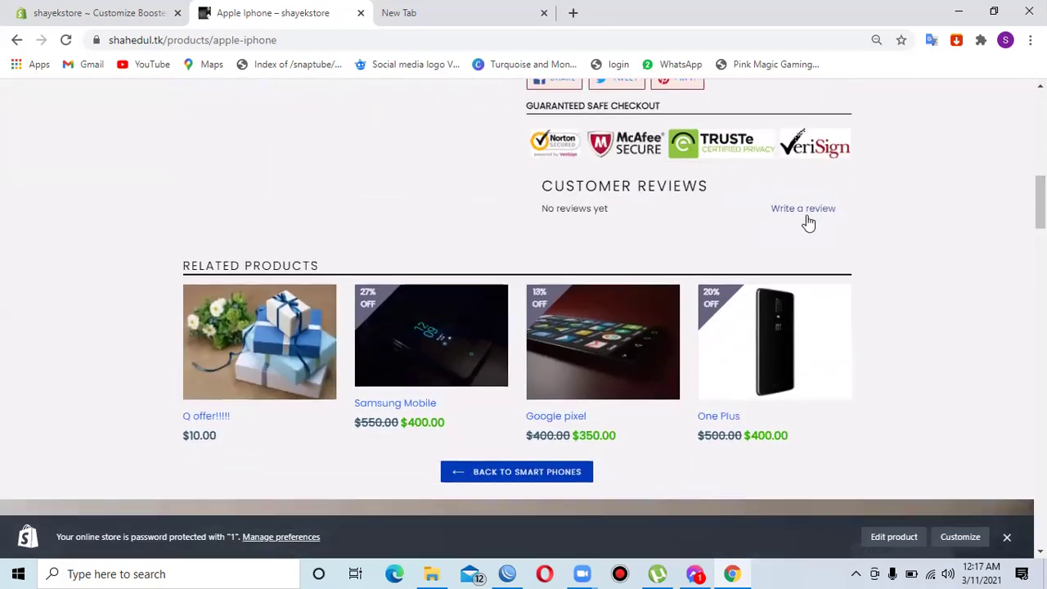
{"action": "left_click", "coordinate": [805, 214]}
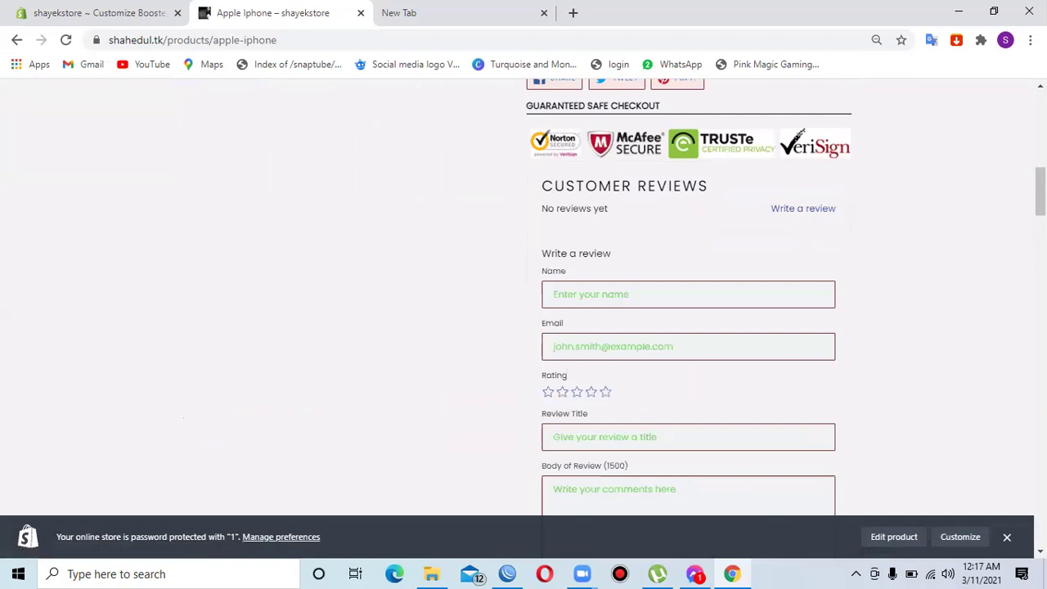
{"action": "scroll", "coordinate": [524, 311], "scroll_direction": "down", "scroll_amount": 12}
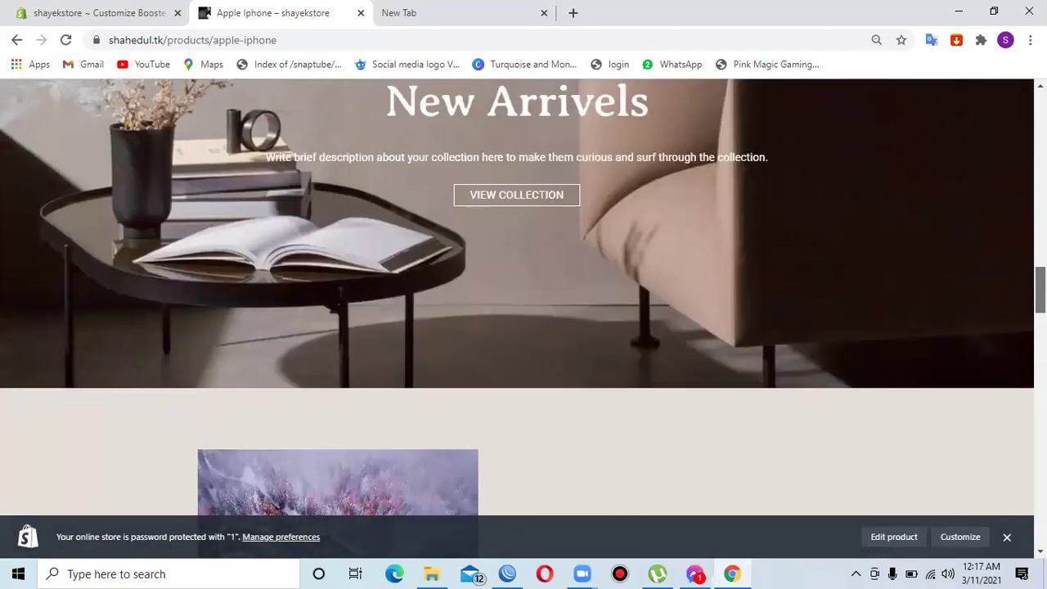
Examine the remaining sections of the Apple Iphone page, from New Arrivels and Featured Products down to About Us and the review block
{"action": "scroll", "coordinate": [523, 310], "scroll_direction": "up", "scroll_amount": 4}
{"action": "scroll", "coordinate": [523, 311], "scroll_direction": "down", "scroll_amount": 4}
{"action": "scroll", "coordinate": [523, 311], "scroll_direction": "up", "scroll_amount": 3}
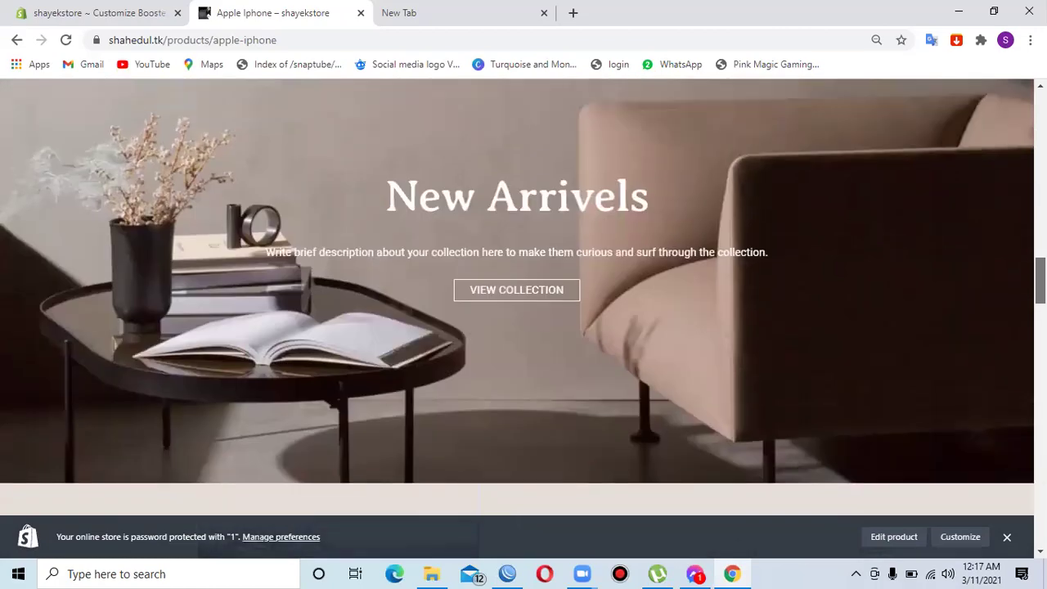
{"action": "scroll", "coordinate": [524, 311], "scroll_direction": "down", "scroll_amount": 10}
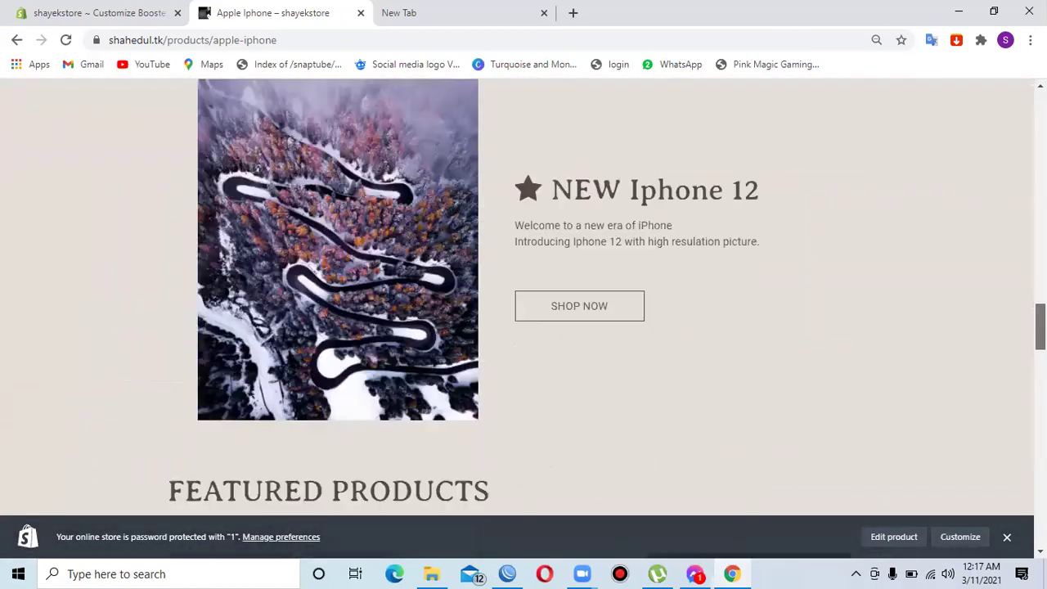
{"action": "scroll", "coordinate": [524, 311], "scroll_direction": "down", "scroll_amount": 4}
{"action": "scroll", "coordinate": [523, 310], "scroll_direction": "up", "scroll_amount": 12}
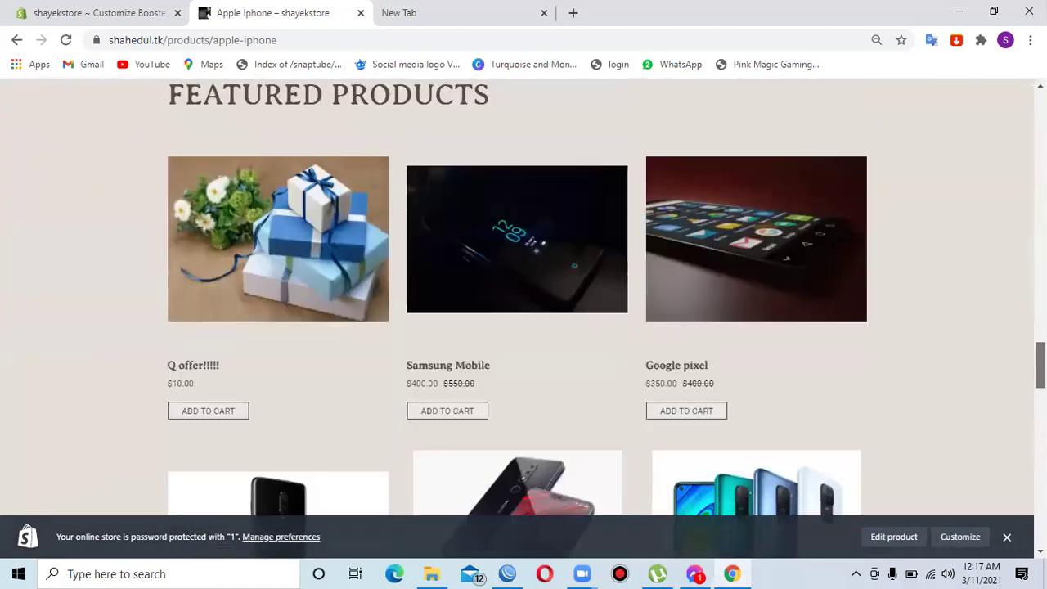
{"action": "scroll", "coordinate": [523, 311], "scroll_direction": "up", "scroll_amount": 4}
{"action": "scroll", "coordinate": [523, 311], "scroll_direction": "down", "scroll_amount": 2}
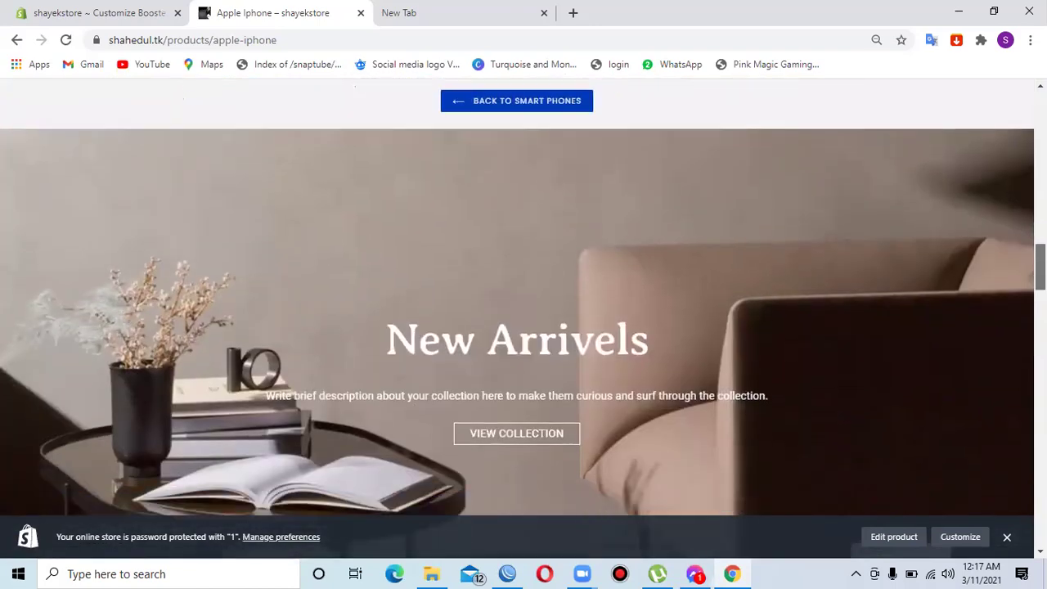
{"action": "scroll", "coordinate": [524, 311], "scroll_direction": "down", "scroll_amount": 1}
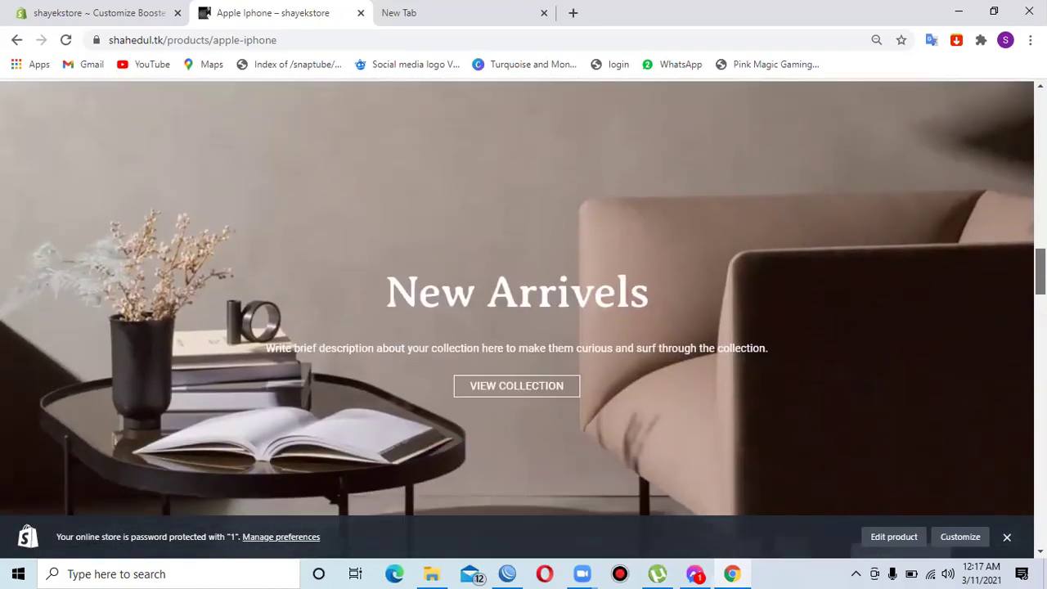
{"action": "scroll", "coordinate": [524, 311], "scroll_direction": "down", "scroll_amount": 7}
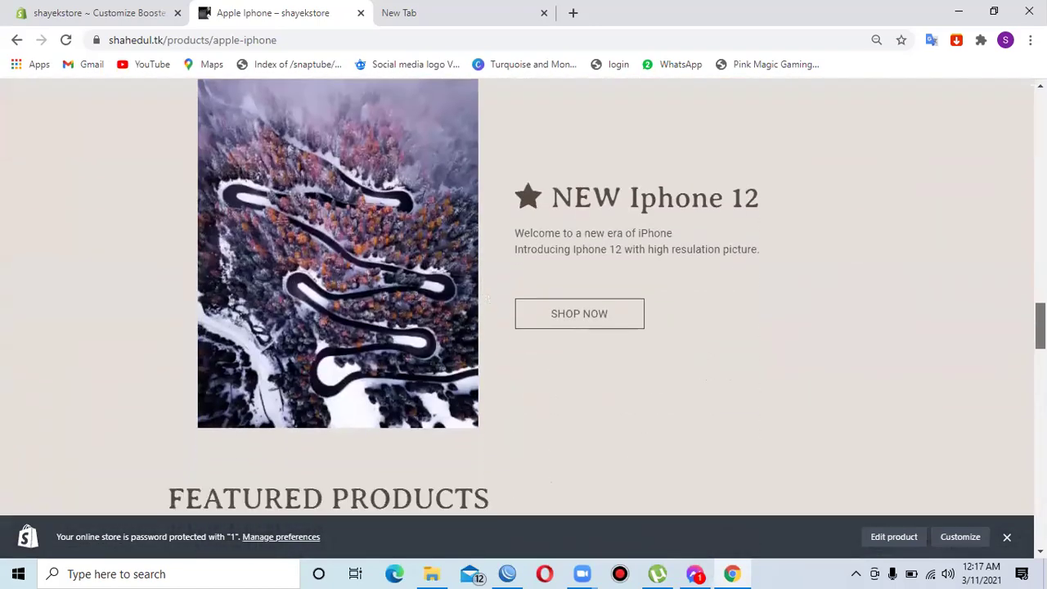
{"action": "scroll", "coordinate": [524, 311], "scroll_direction": "down", "scroll_amount": 6}
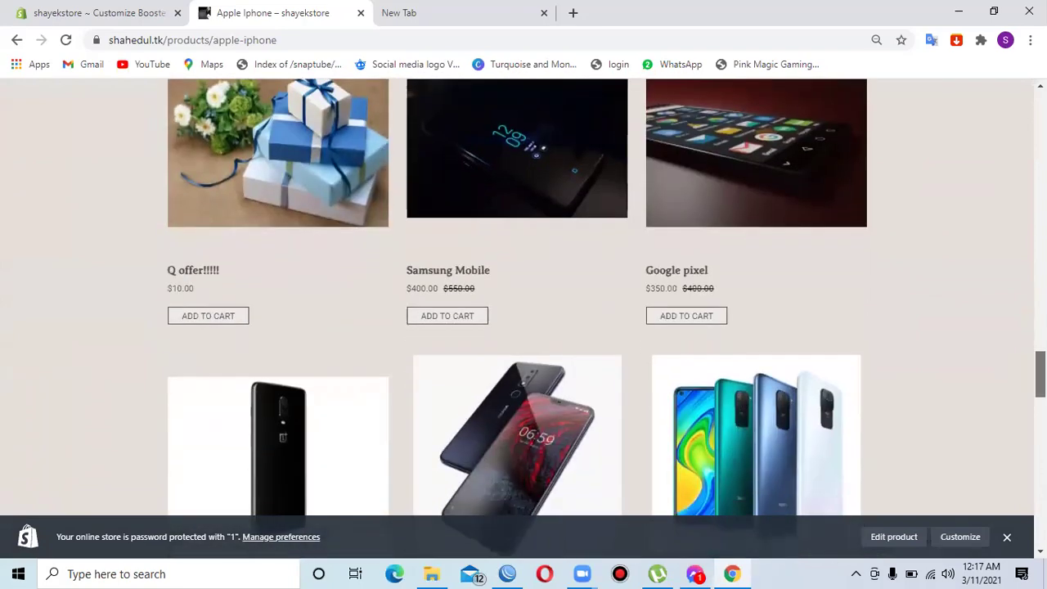
{"action": "scroll", "coordinate": [524, 311], "scroll_direction": "down", "scroll_amount": 10}
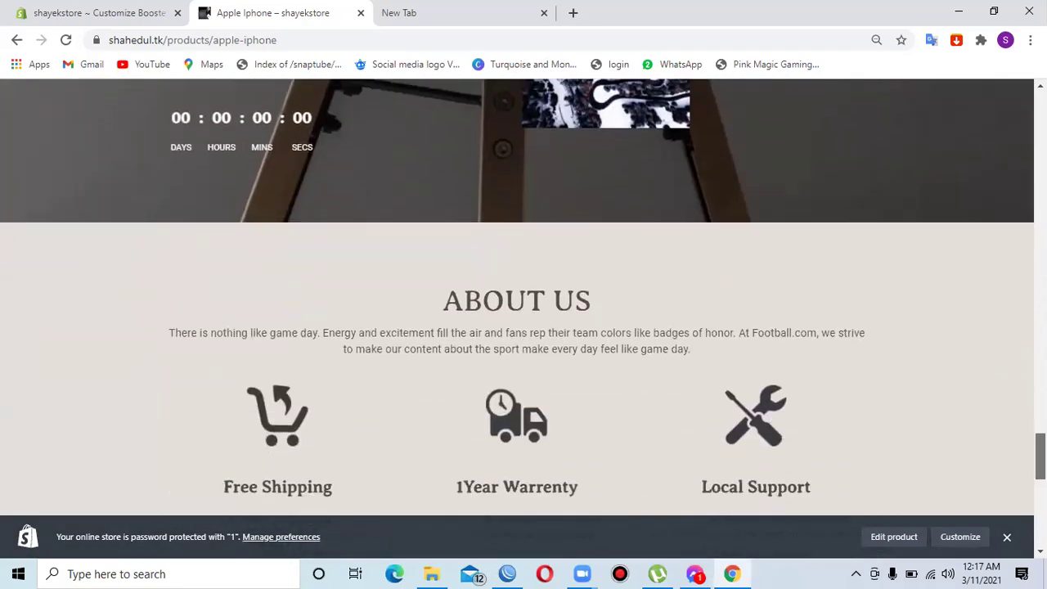
{"action": "scroll", "coordinate": [523, 311], "scroll_direction": "down", "scroll_amount": 4}
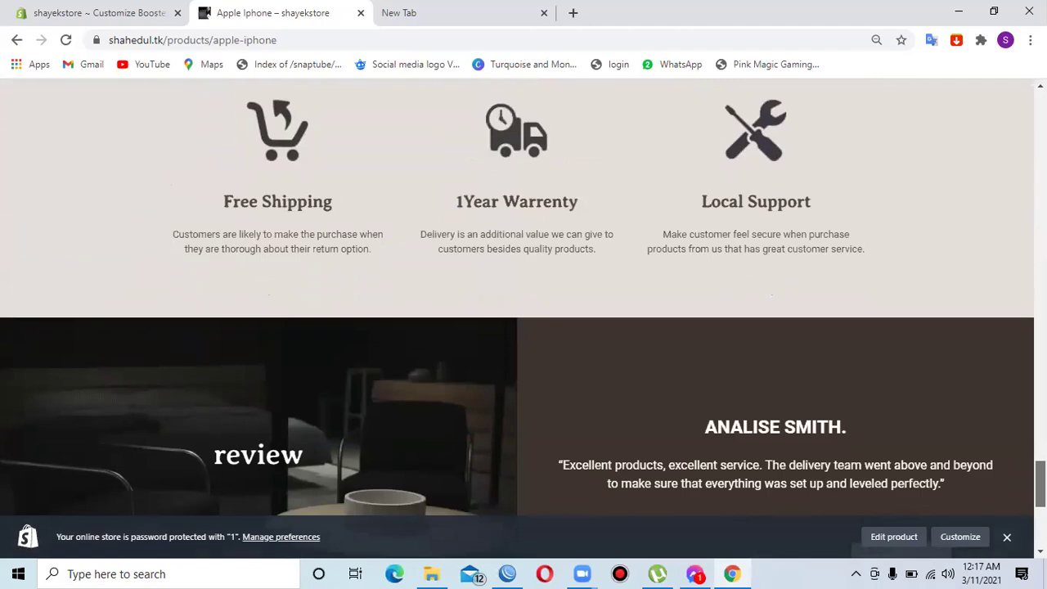
{"action": "scroll", "coordinate": [523, 311], "scroll_direction": "down", "scroll_amount": 3}
{"action": "scroll", "coordinate": [524, 311], "scroll_direction": "up", "scroll_amount": 15}
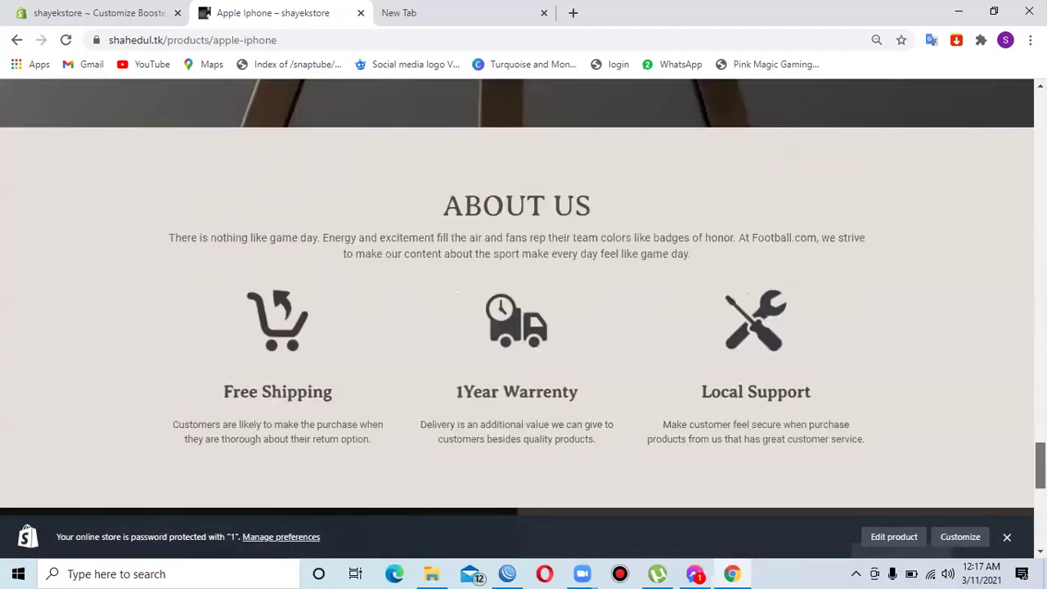
{"action": "scroll", "coordinate": [524, 311], "scroll_direction": "down", "scroll_amount": 6}
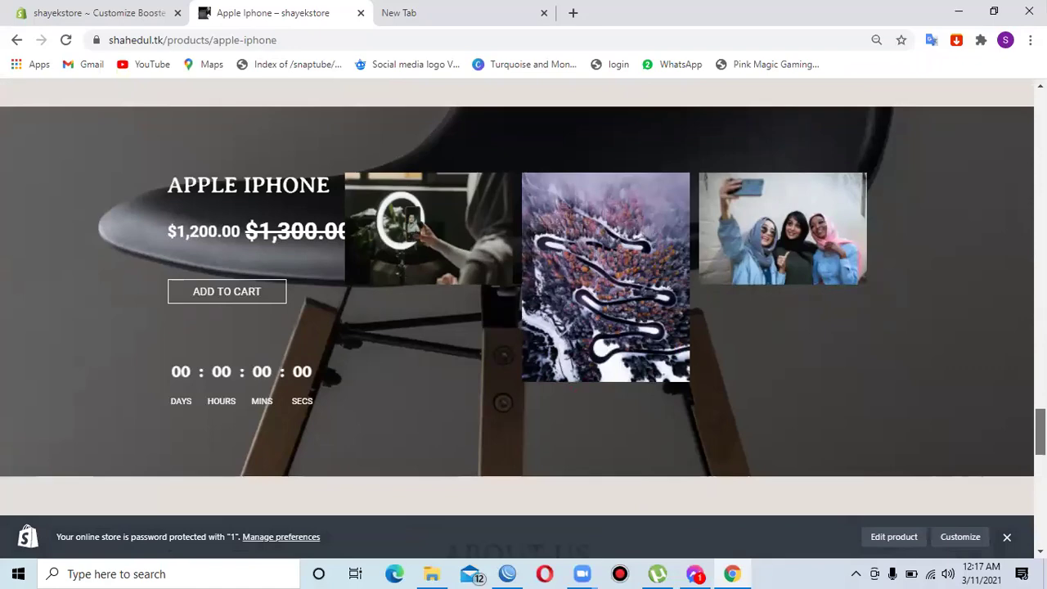
{"action": "scroll", "coordinate": [524, 311], "scroll_direction": "up", "scroll_amount": 7}
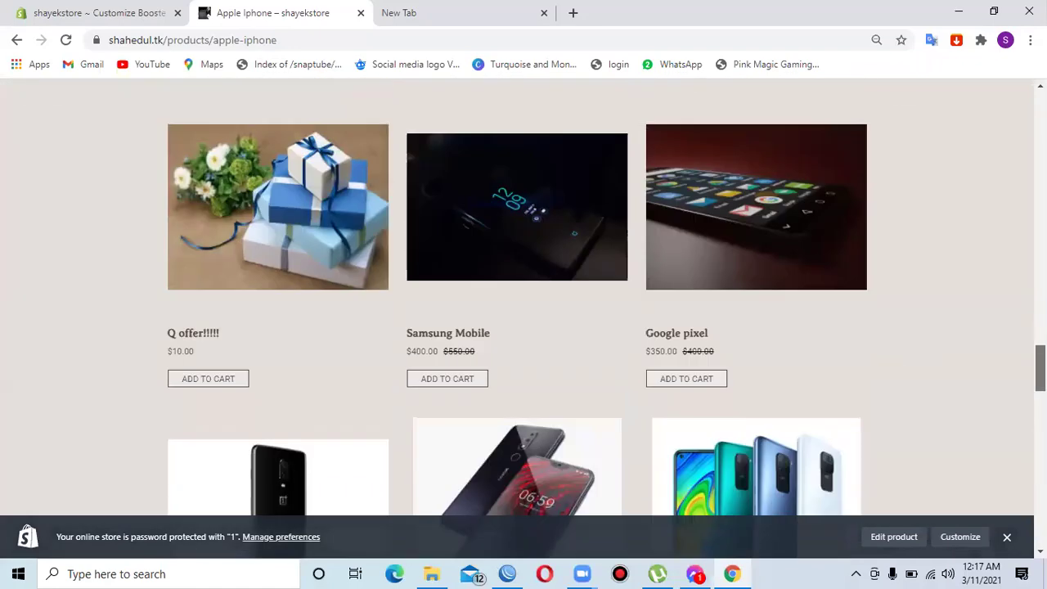
{"action": "scroll", "coordinate": [524, 311], "scroll_direction": "down", "scroll_amount": 3}
{"action": "scroll", "coordinate": [524, 311], "scroll_direction": "up", "scroll_amount": 2}
{"action": "scroll", "coordinate": [524, 311], "scroll_direction": "up", "scroll_amount": 10}
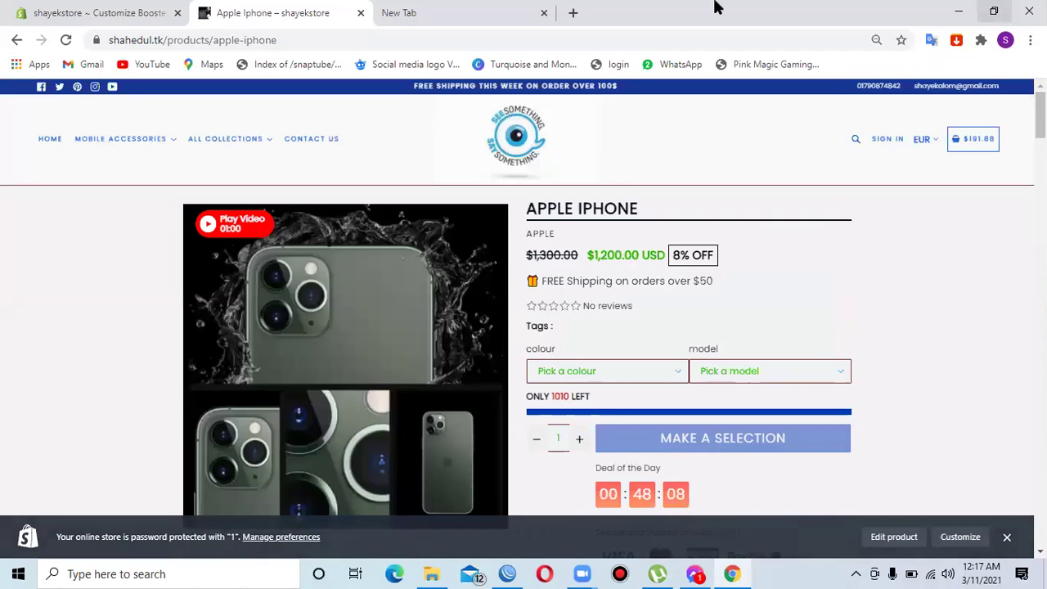
Return to the theme editor and leave the Discount Pop up settings for the home page's section list
{"action": "left_click", "coordinate": [168, 12]}
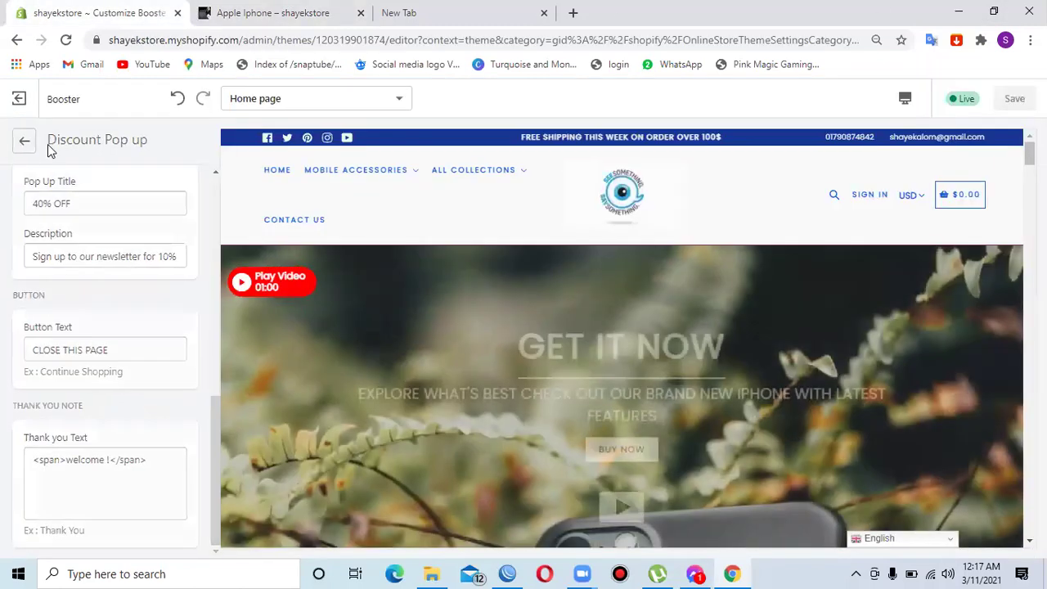
{"action": "left_click", "coordinate": [23, 140]}
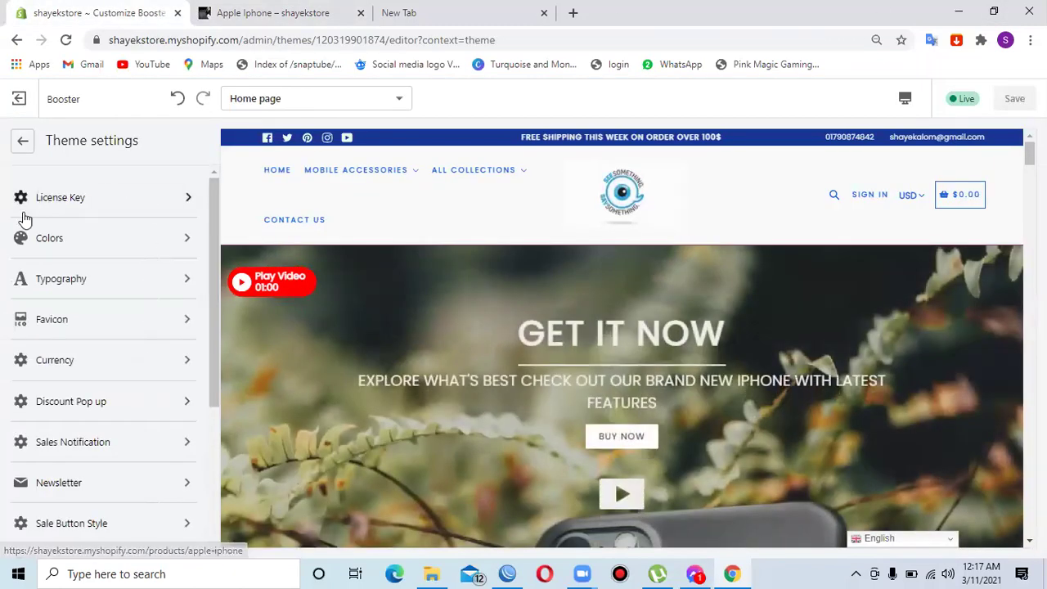
{"action": "left_click", "coordinate": [24, 151]}
{"action": "left_click_drag", "start_coordinate": [214, 470], "coordinate": [216, 274]}
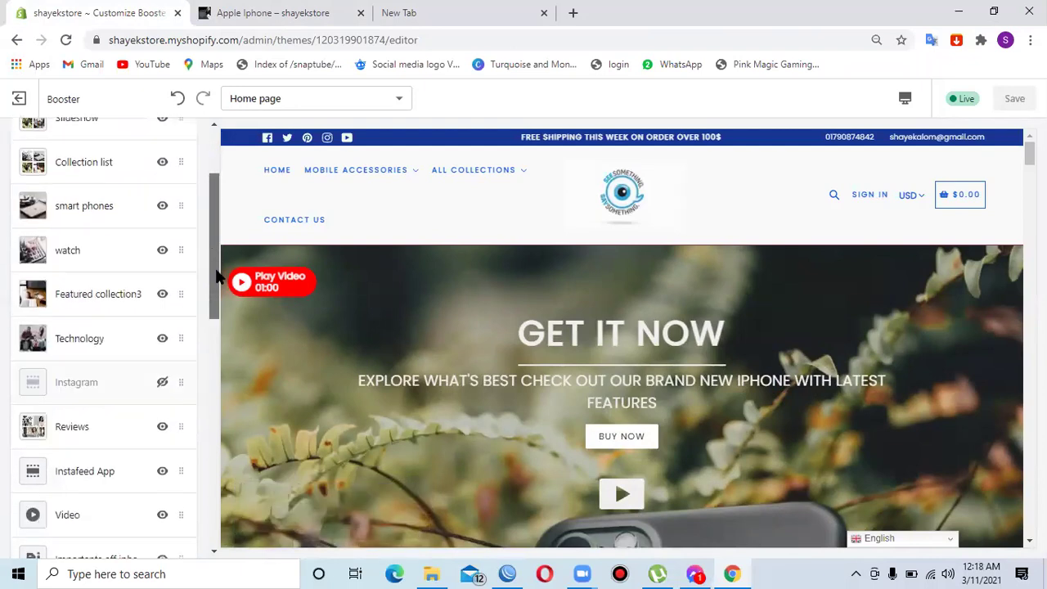
Check the settings of the hidden Instagram section and return to the section list
{"action": "left_click", "coordinate": [94, 382]}
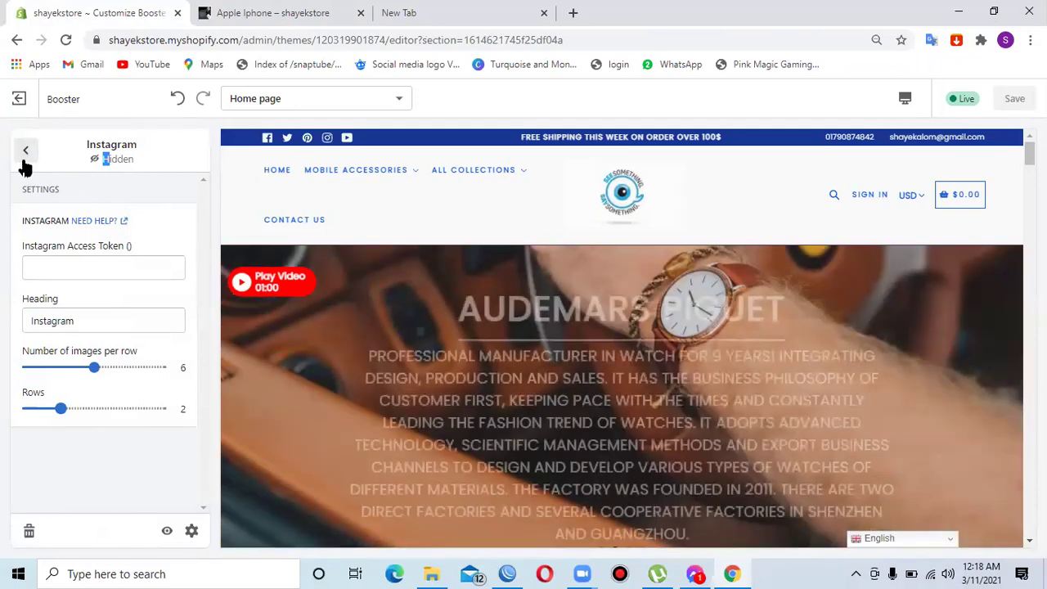
{"action": "left_click", "coordinate": [25, 152]}
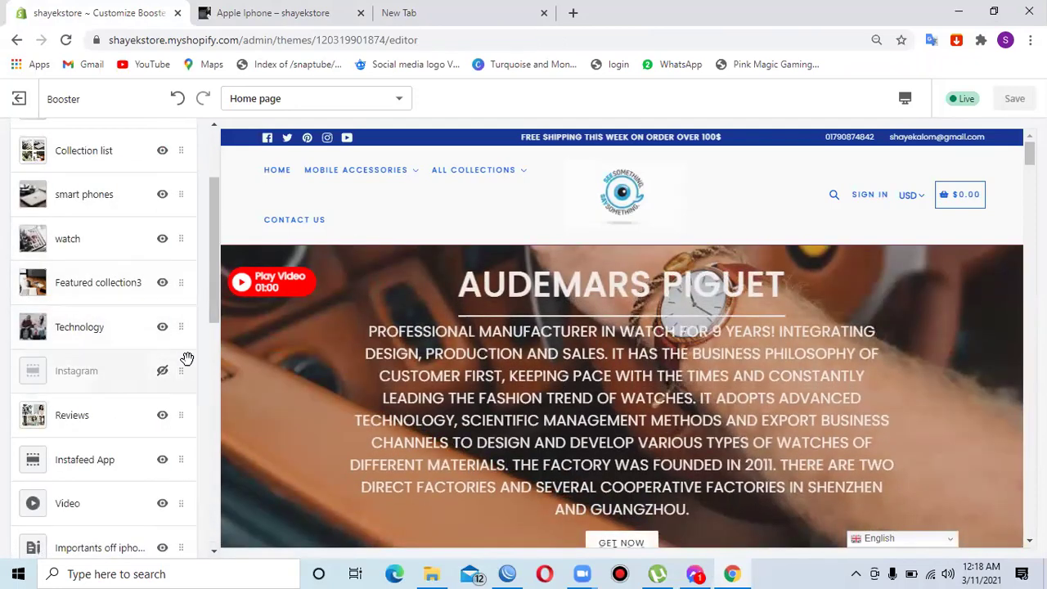
{"action": "left_click", "coordinate": [186, 375]}
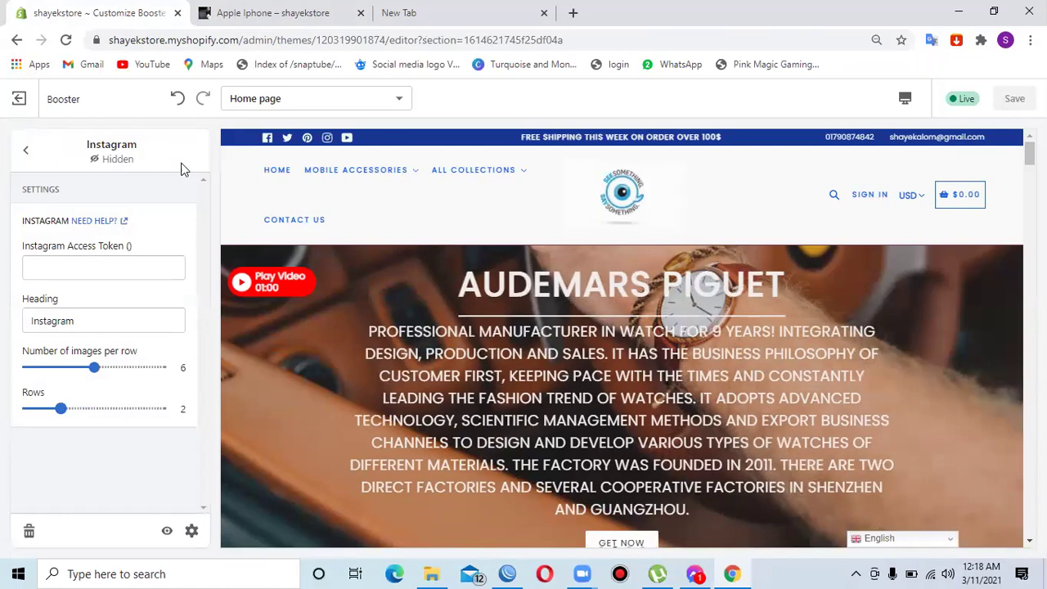
{"action": "left_click", "coordinate": [26, 154]}
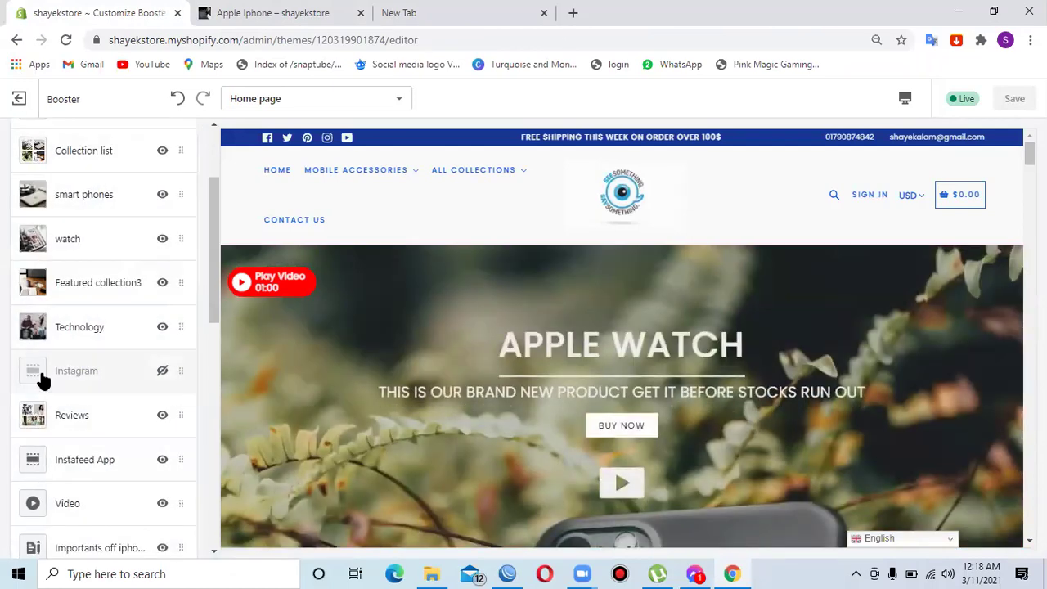
Make the Instagram section visible to preview it, and remove it from the home page
{"action": "left_click", "coordinate": [159, 374]}
{"action": "left_click", "coordinate": [103, 382]}
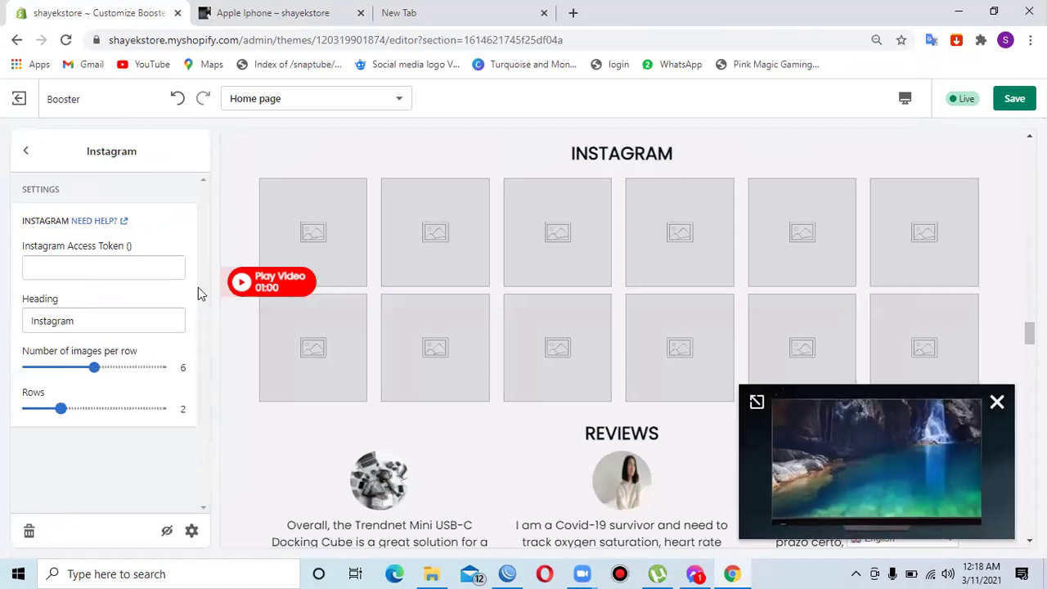
{"action": "left_click", "coordinate": [41, 536]}
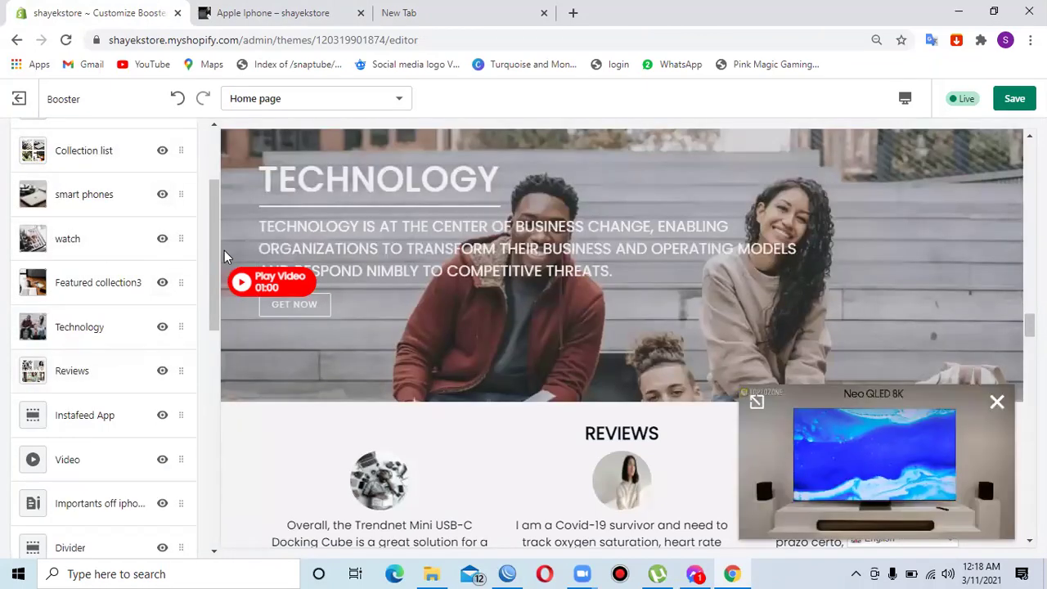
Remove the Instagram feed section from the home page
{"action": "left_click_drag", "start_coordinate": [216, 249], "coordinate": [213, 437]}
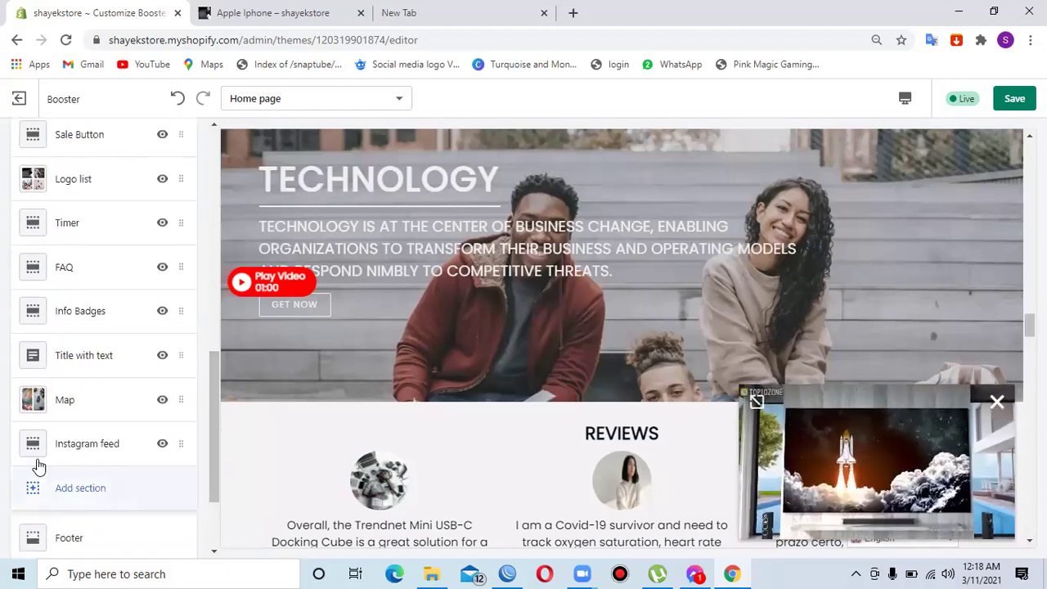
{"action": "left_click", "coordinate": [82, 448]}
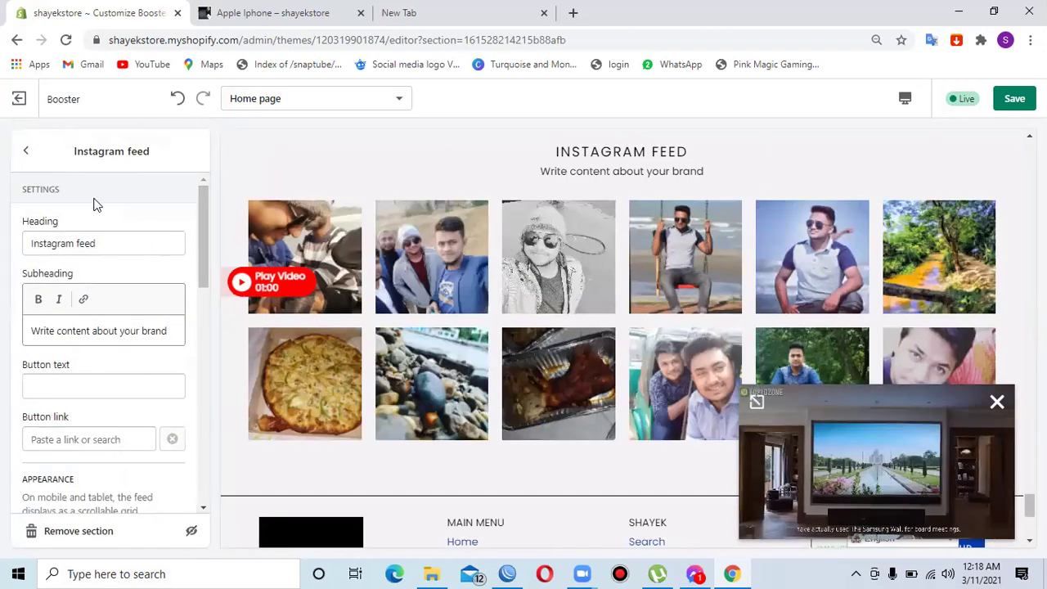
{"action": "left_click", "coordinate": [31, 531]}
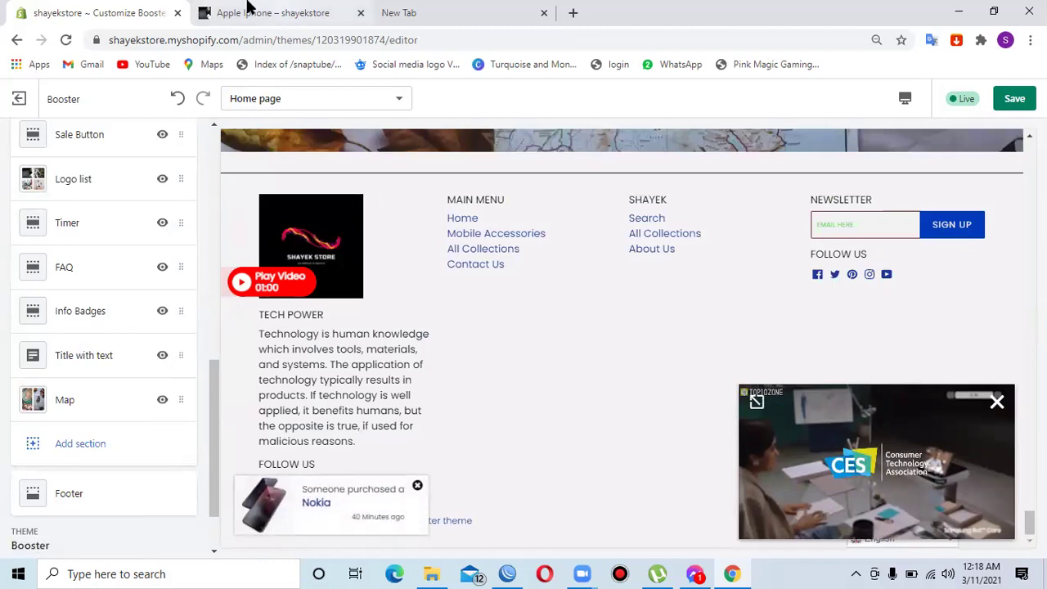
Leave the theme editor without saving and open the Section Feed app from the store's installed apps
{"action": "left_click", "coordinate": [20, 100]}
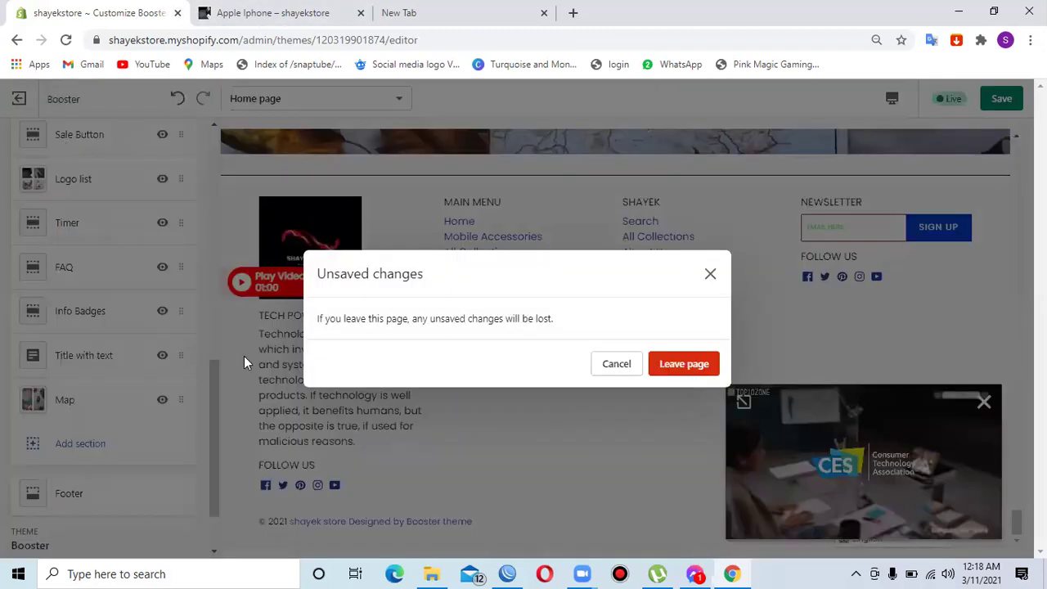
{"action": "left_click", "coordinate": [682, 365]}
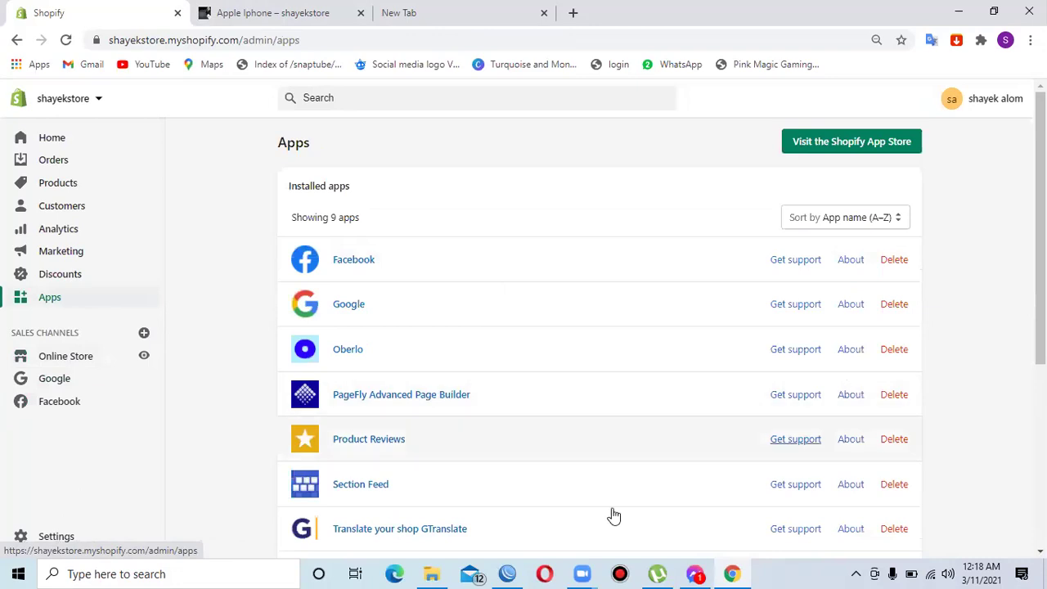
{"action": "scroll", "coordinate": [1041, 246], "scroll_direction": "down", "scroll_amount": 2}
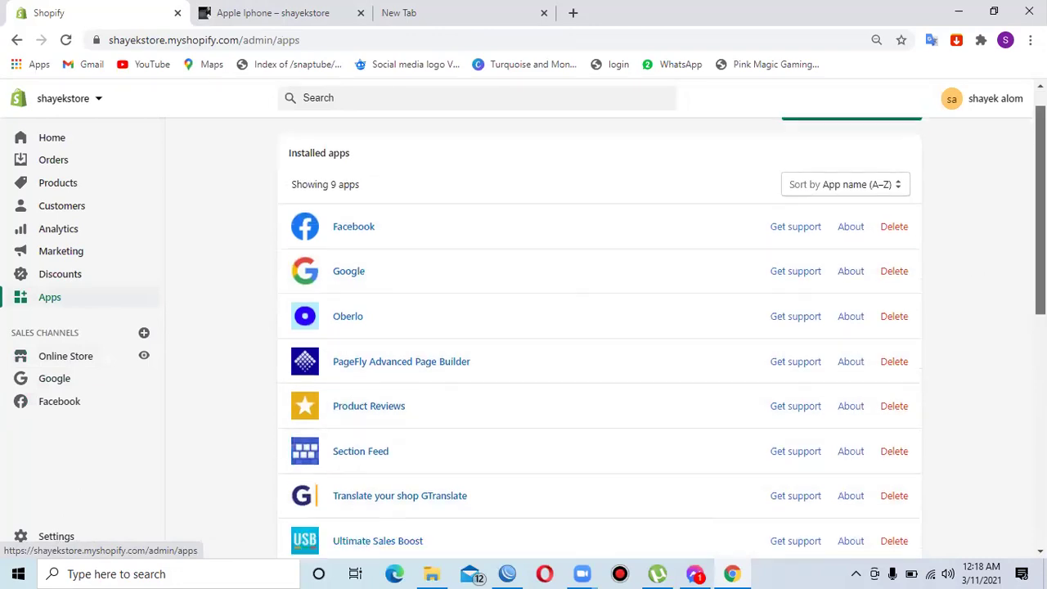
{"action": "scroll", "coordinate": [1041, 246], "scroll_direction": "down", "scroll_amount": 1}
{"action": "scroll", "coordinate": [1041, 246], "scroll_direction": "up", "scroll_amount": 1}
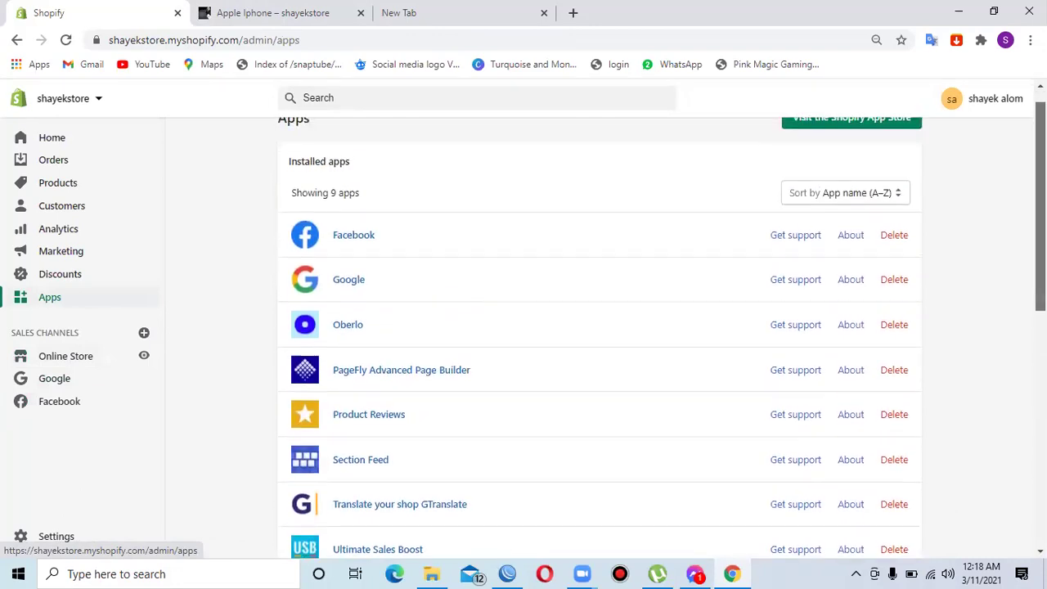
{"action": "scroll", "coordinate": [1041, 245], "scroll_direction": "down", "scroll_amount": 3}
{"action": "scroll", "coordinate": [600, 327], "scroll_direction": "up", "scroll_amount": 1}
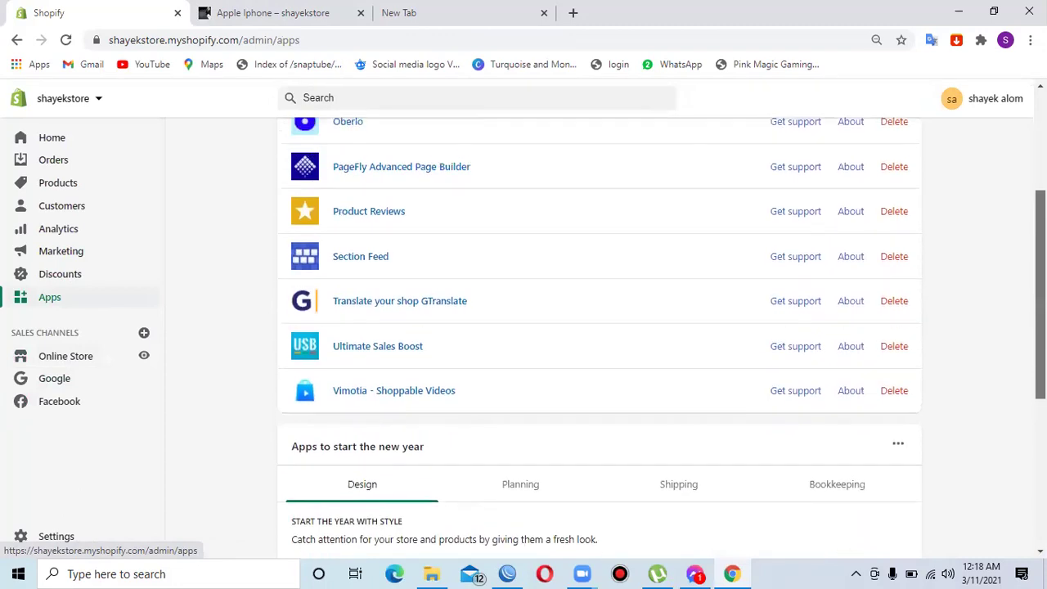
{"action": "left_click", "coordinate": [354, 257]}
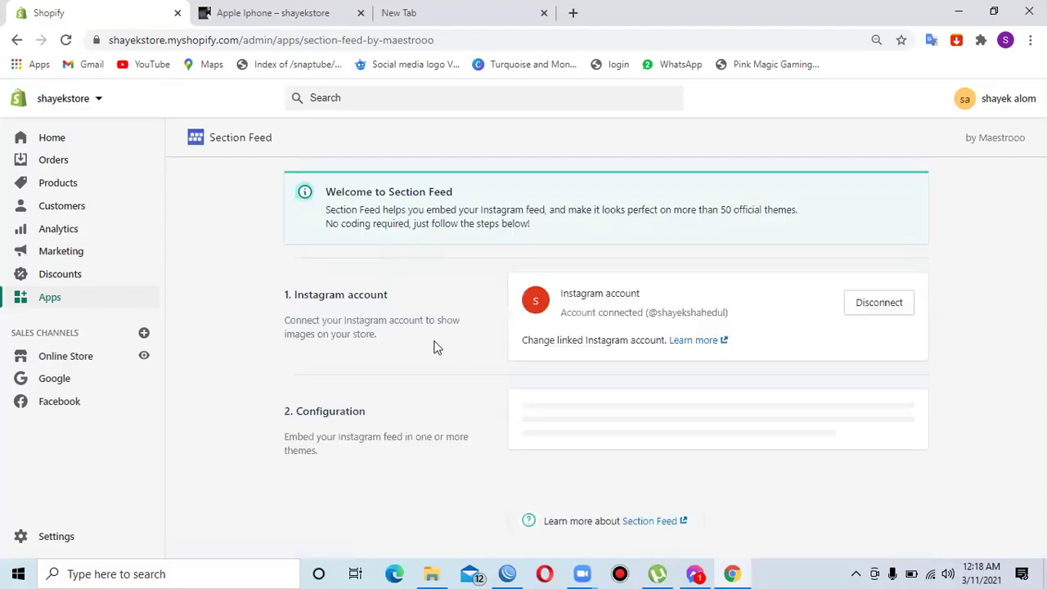
Disconnect the linked Instagram account from Section Feed, then connect an account again and allow the app to access it
{"action": "left_click", "coordinate": [897, 306]}
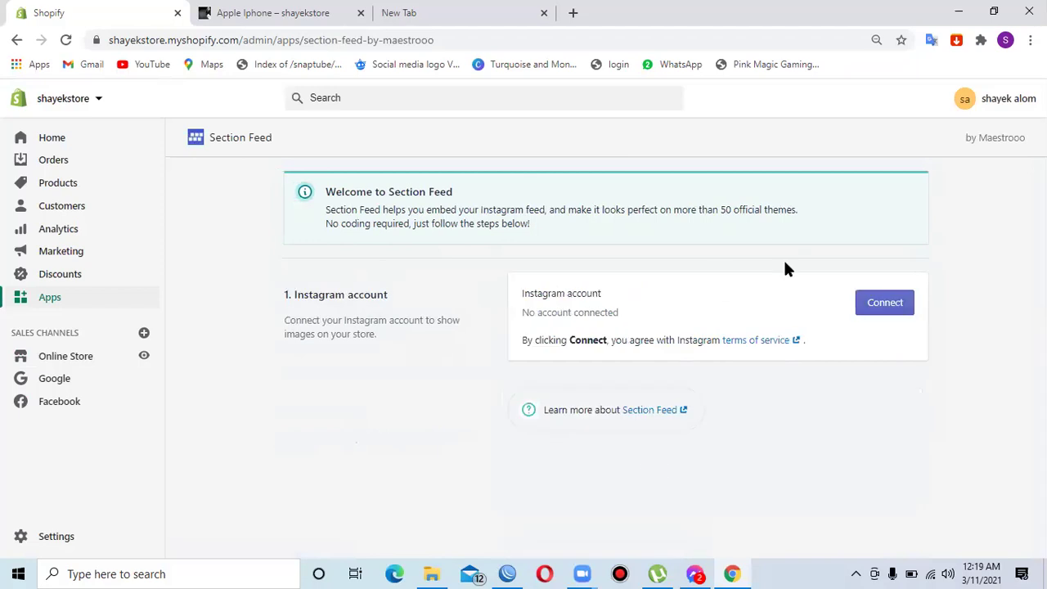
{"action": "left_click", "coordinate": [897, 306]}
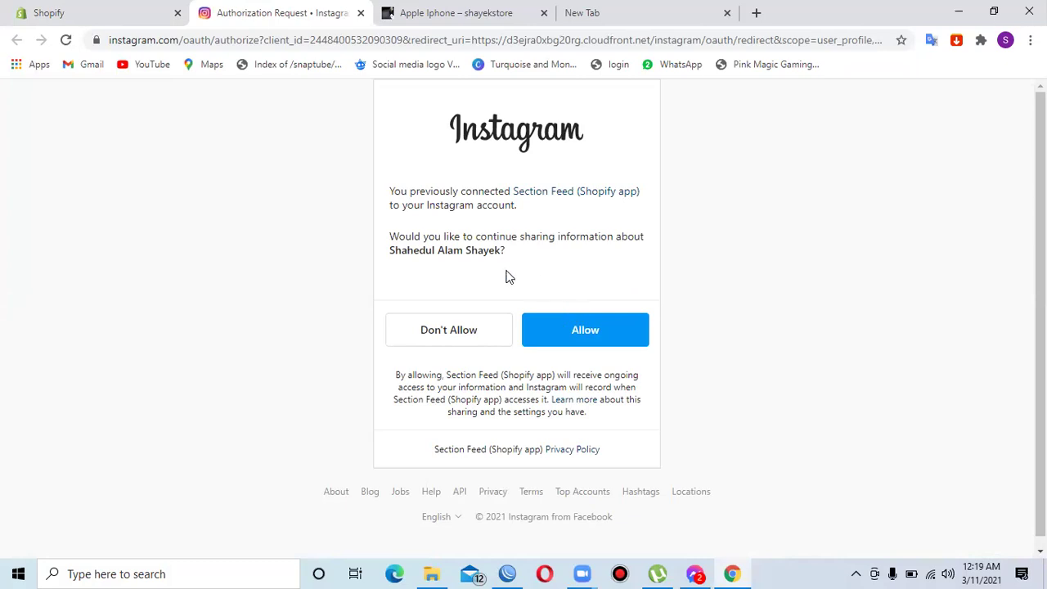
{"action": "left_click", "coordinate": [620, 334]}
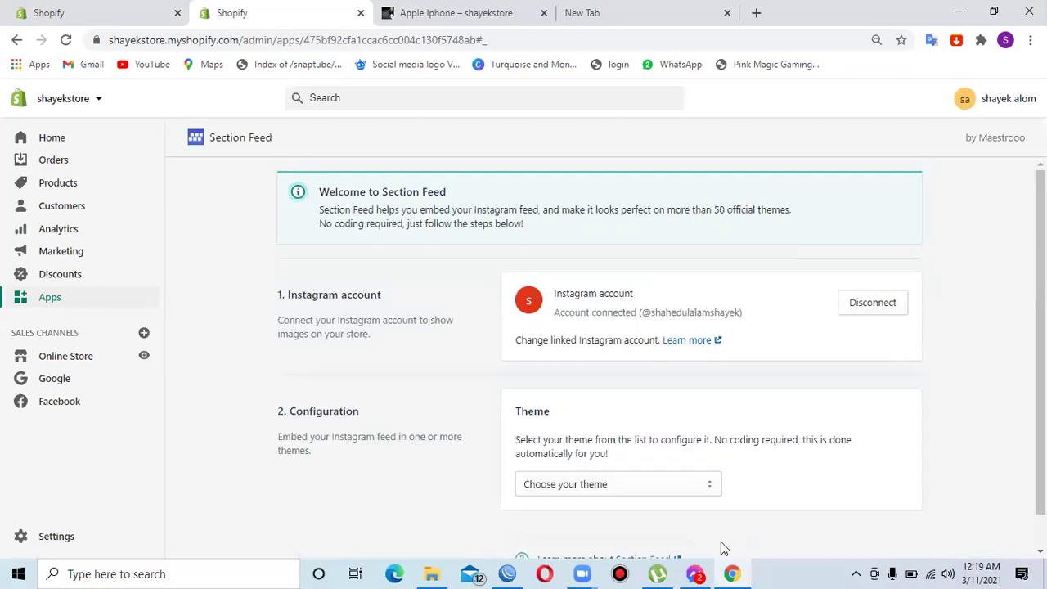
Configure Section Feed for the Booster theme and start adding the feed to the home page
{"action": "left_click", "coordinate": [708, 489]}
{"action": "left_click", "coordinate": [559, 238]}
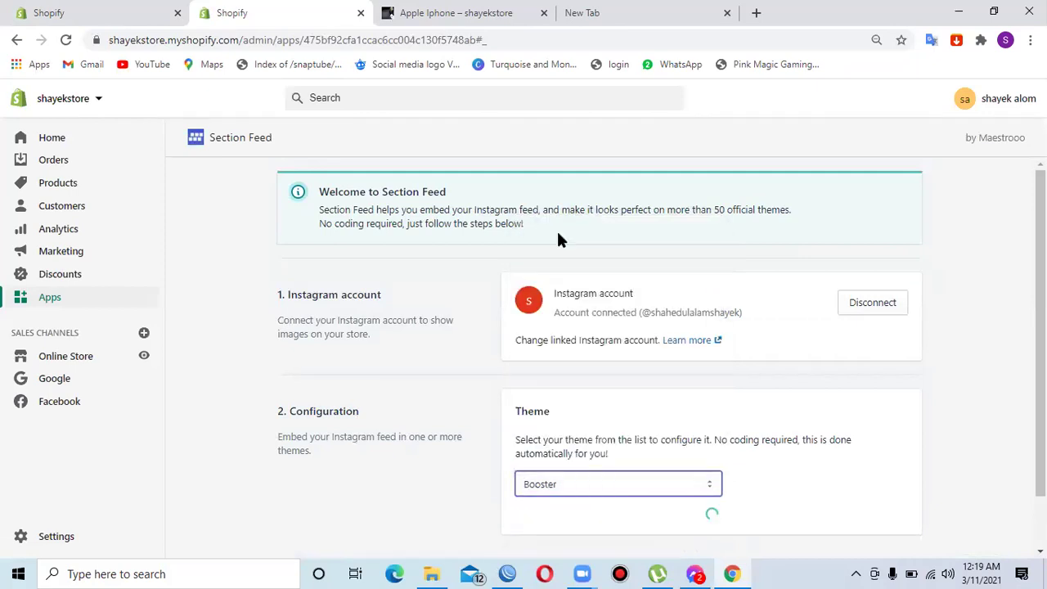
{"action": "scroll", "coordinate": [908, 523], "scroll_direction": "down", "scroll_amount": 1}
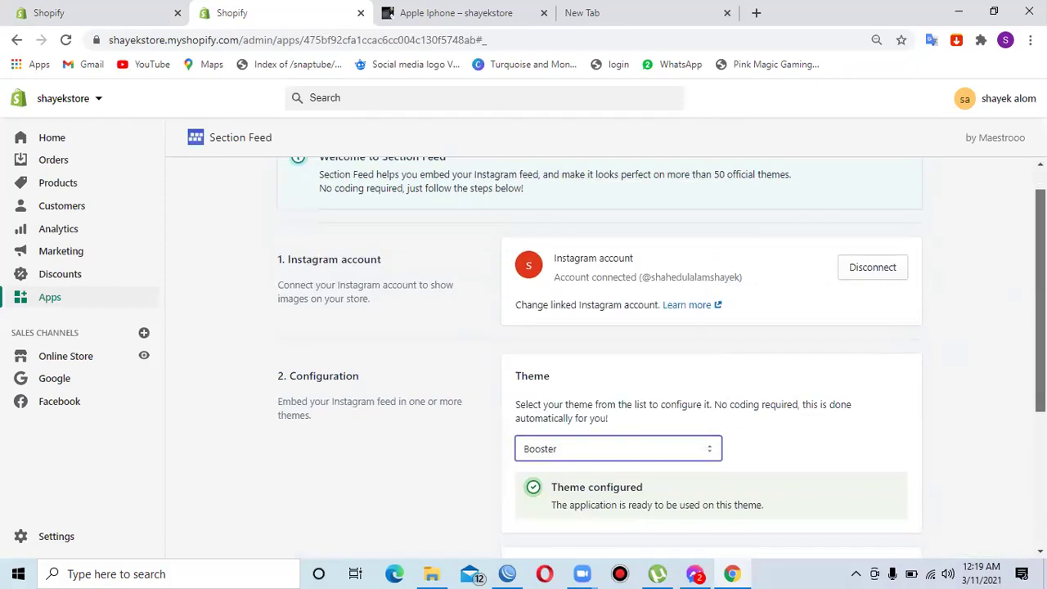
{"action": "scroll", "coordinate": [973, 470], "scroll_direction": "down", "scroll_amount": 3}
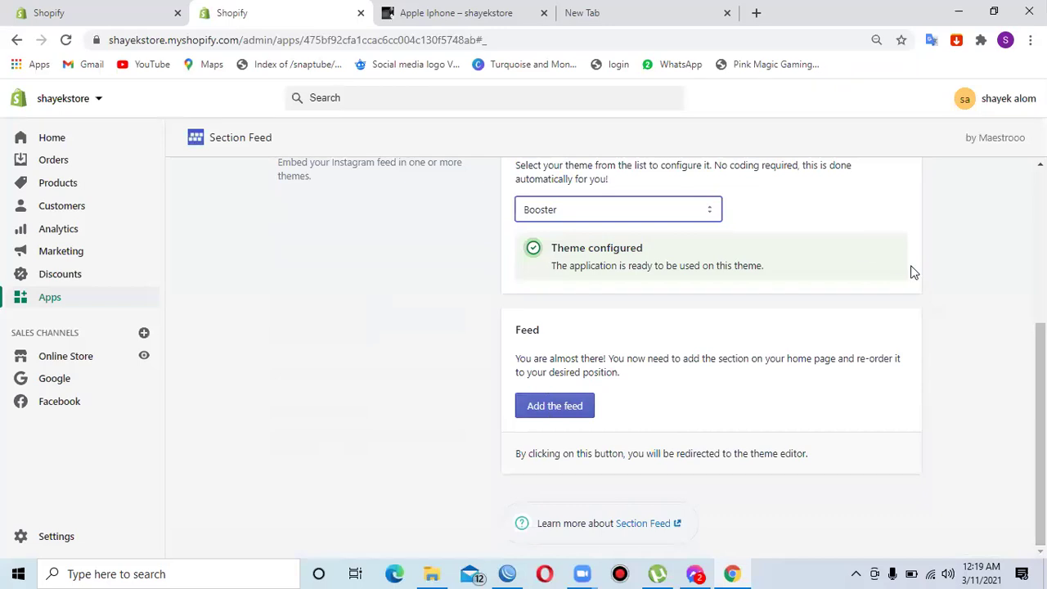
{"action": "scroll", "coordinate": [990, 259], "scroll_direction": "up", "scroll_amount": 5}
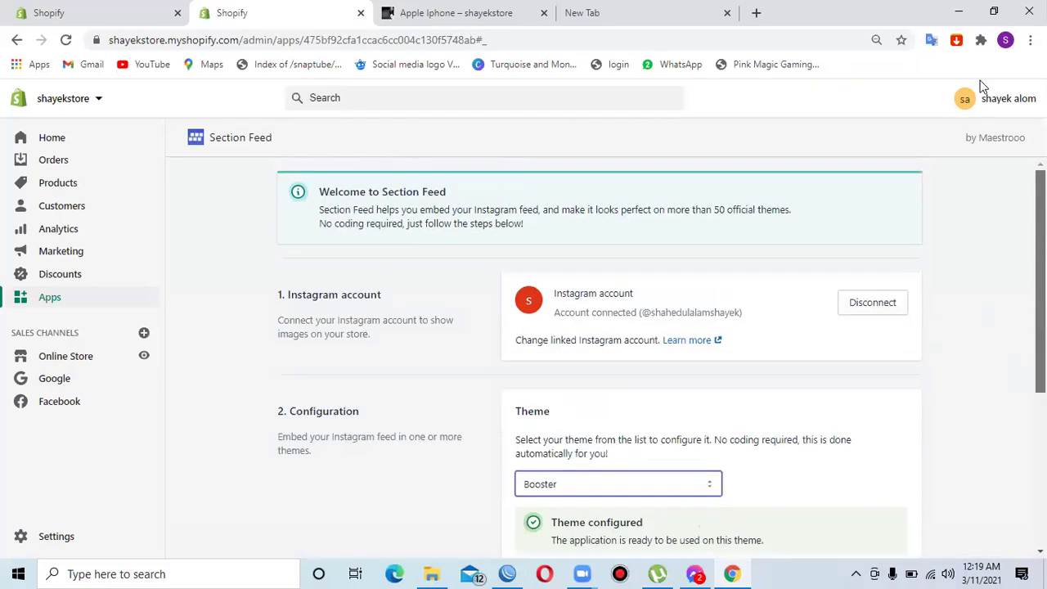
{"action": "scroll", "coordinate": [900, 261], "scroll_direction": "down", "scroll_amount": 5}
{"action": "left_click", "coordinate": [553, 409]}
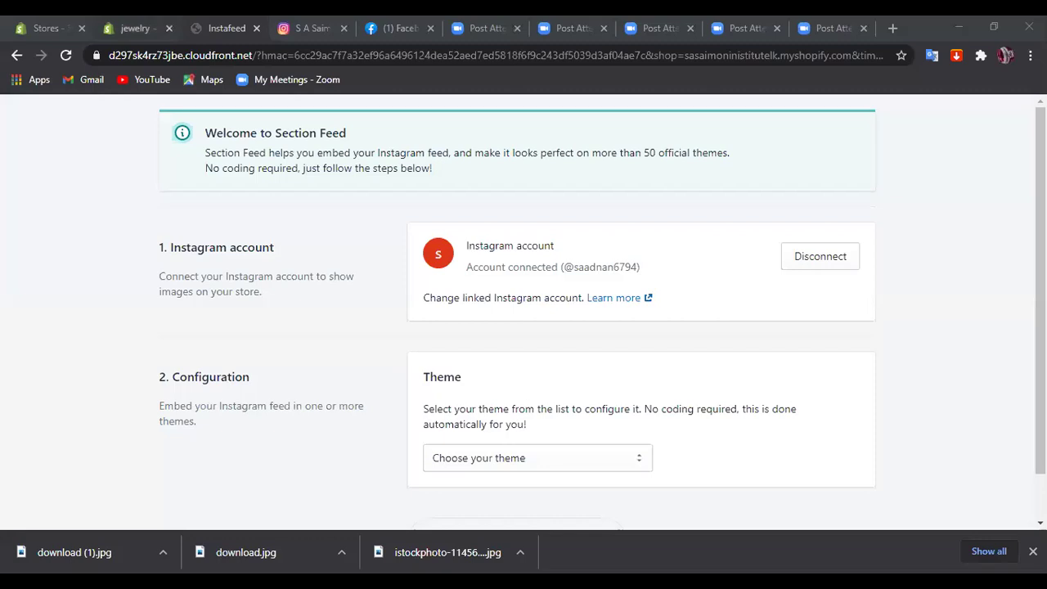
Switch to the jewelry store's admin, look through its installed apps and open the Shopify App Store
{"action": "left_click", "coordinate": [136, 28]}
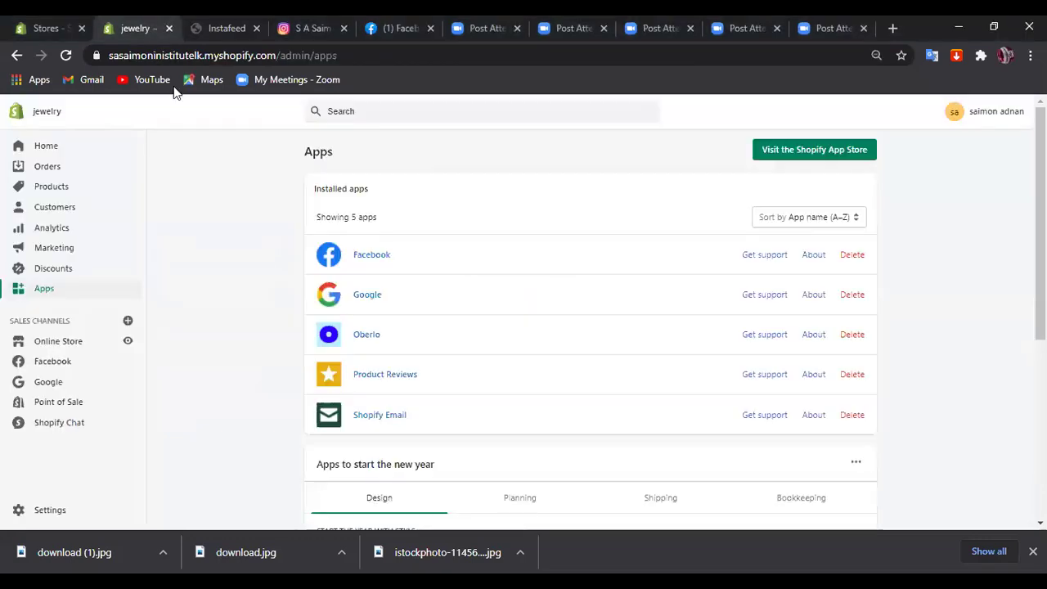
{"action": "scroll", "coordinate": [415, 281], "scroll_direction": "down", "scroll_amount": 3}
{"action": "scroll", "coordinate": [416, 280], "scroll_direction": "up", "scroll_amount": 3}
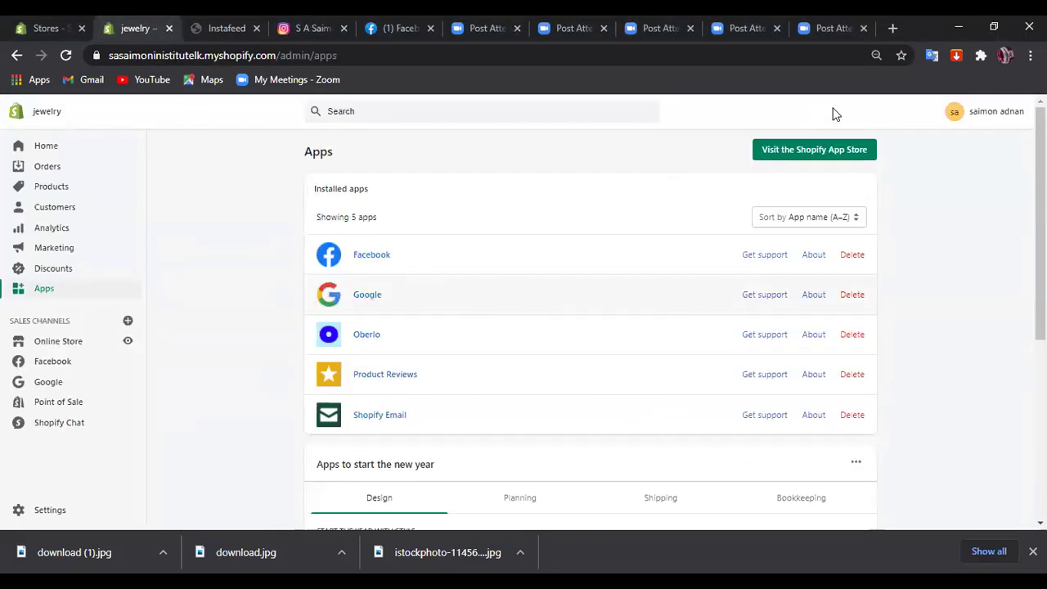
{"action": "scroll", "coordinate": [450, 316], "scroll_direction": "down", "scroll_amount": 4}
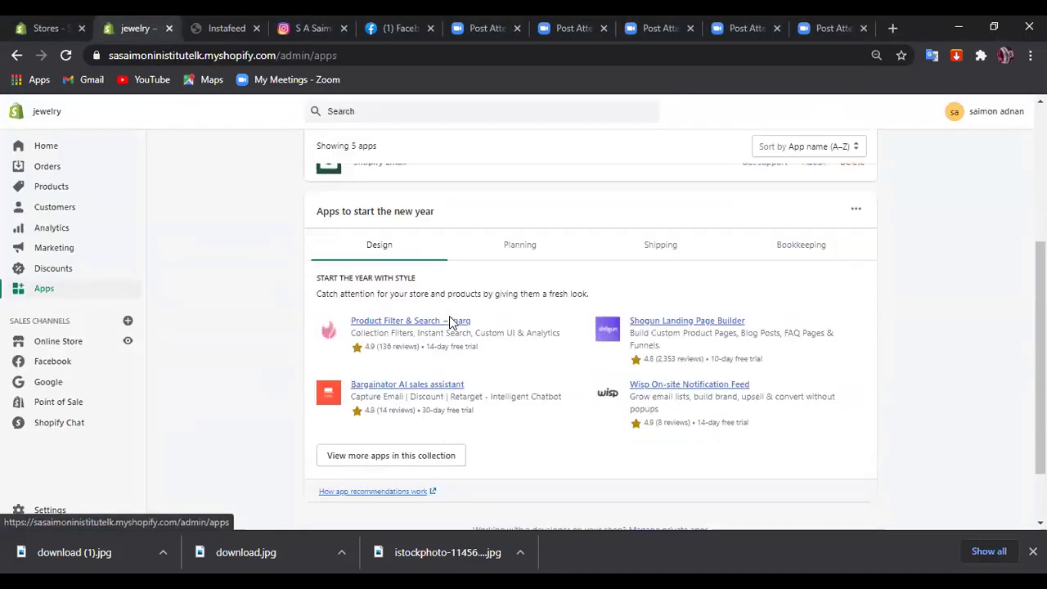
{"action": "scroll", "coordinate": [449, 316], "scroll_direction": "up", "scroll_amount": 4}
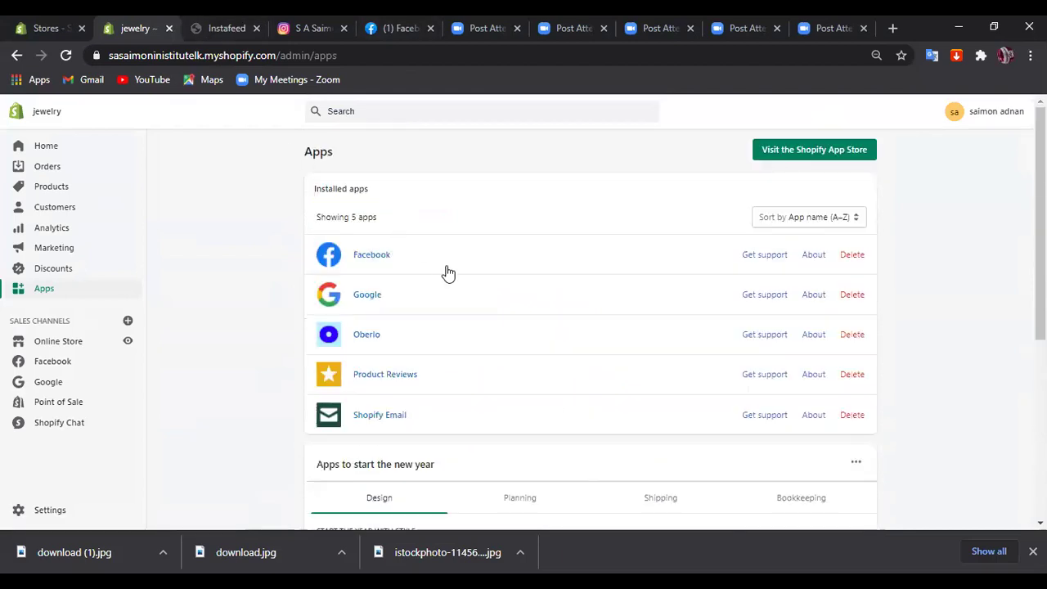
{"action": "scroll", "coordinate": [527, 248], "scroll_direction": "down", "scroll_amount": 3}
{"action": "scroll", "coordinate": [528, 250], "scroll_direction": "up", "scroll_amount": 3}
{"action": "left_click", "coordinate": [816, 153]}
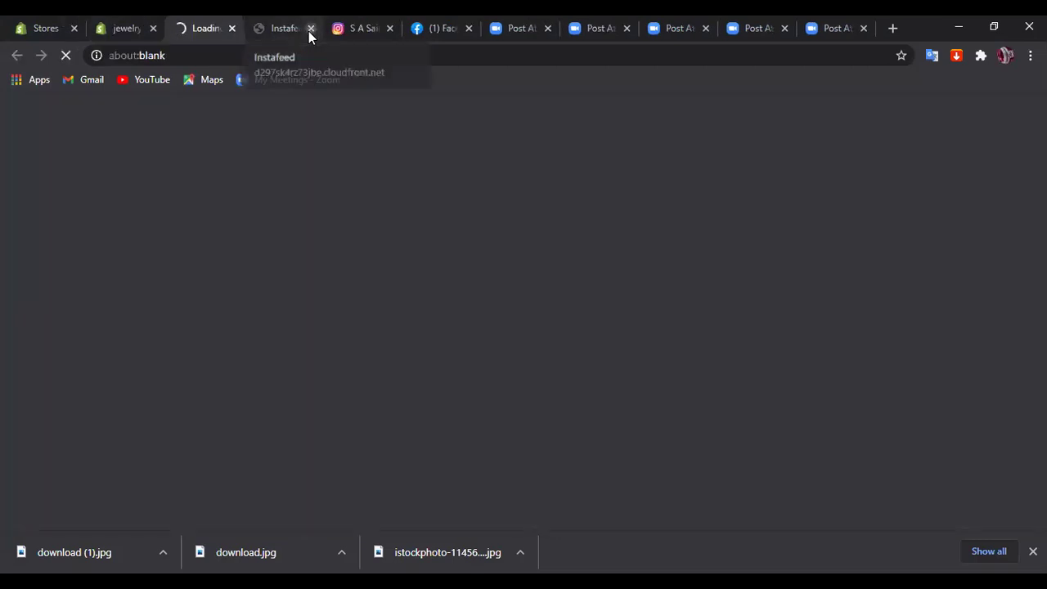
Close the old Instafeed page and all the leftover Post Attendee pages in the browser
{"action": "left_click", "coordinate": [311, 29]}
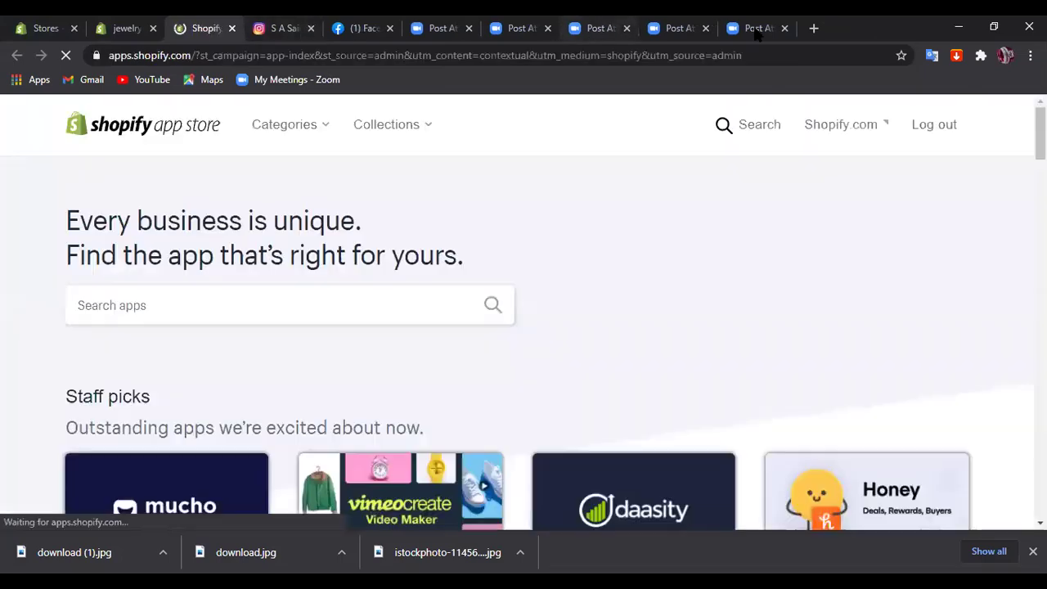
{"action": "left_click", "coordinate": [783, 29]}
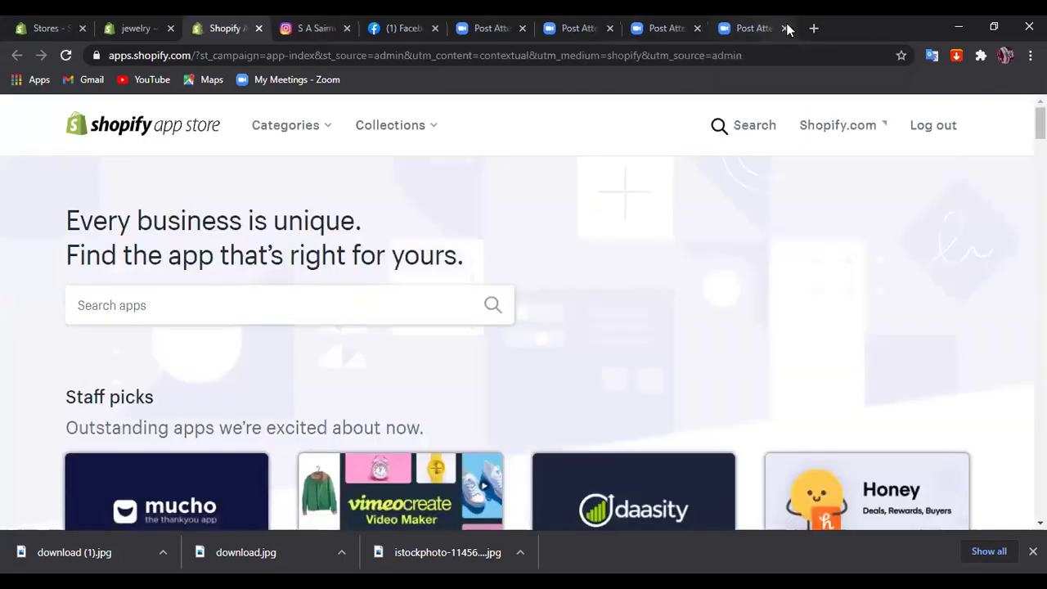
{"action": "left_click", "coordinate": [784, 28]}
{"action": "left_click", "coordinate": [786, 29]}
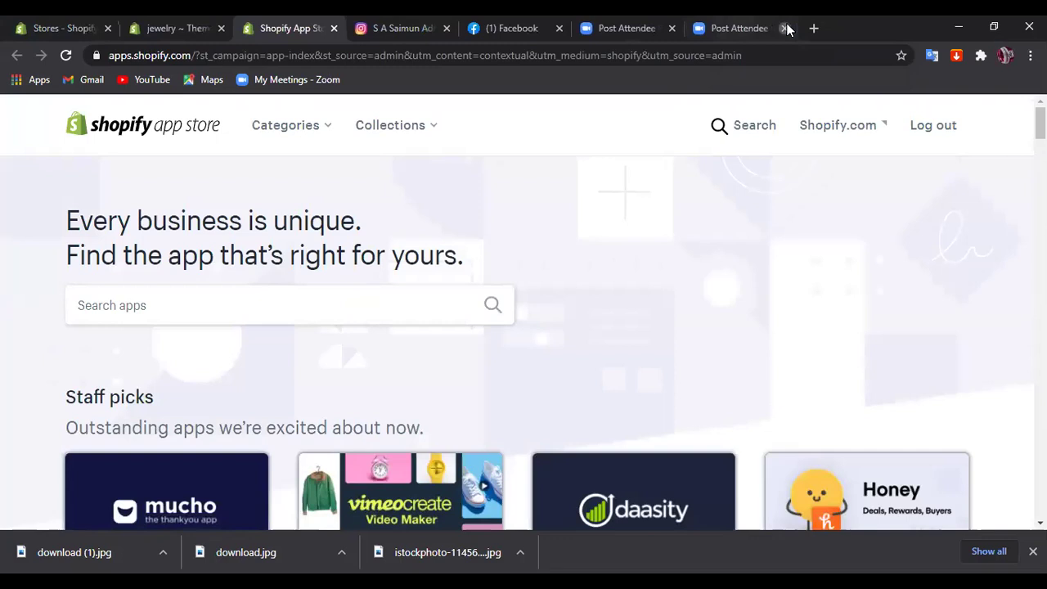
{"action": "left_click", "coordinate": [785, 29]}
{"action": "left_click", "coordinate": [786, 29]}
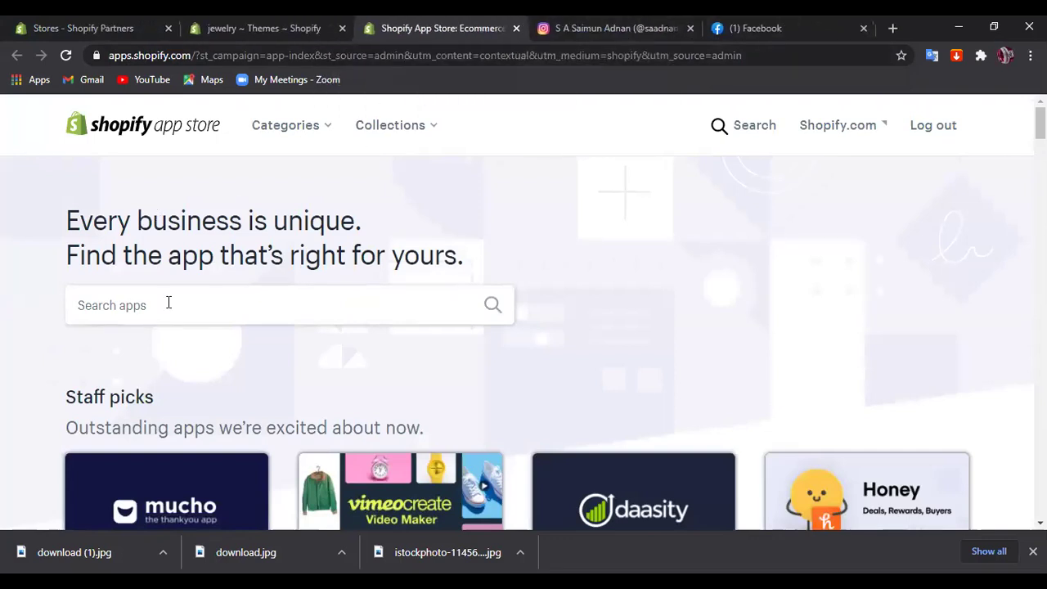
Find Section Feed - Instagram Feed by Maestrooo in the App Store and add it to the jewelry store
{"action": "scroll", "coordinate": [180, 315], "scroll_direction": "down", "scroll_amount": 5}
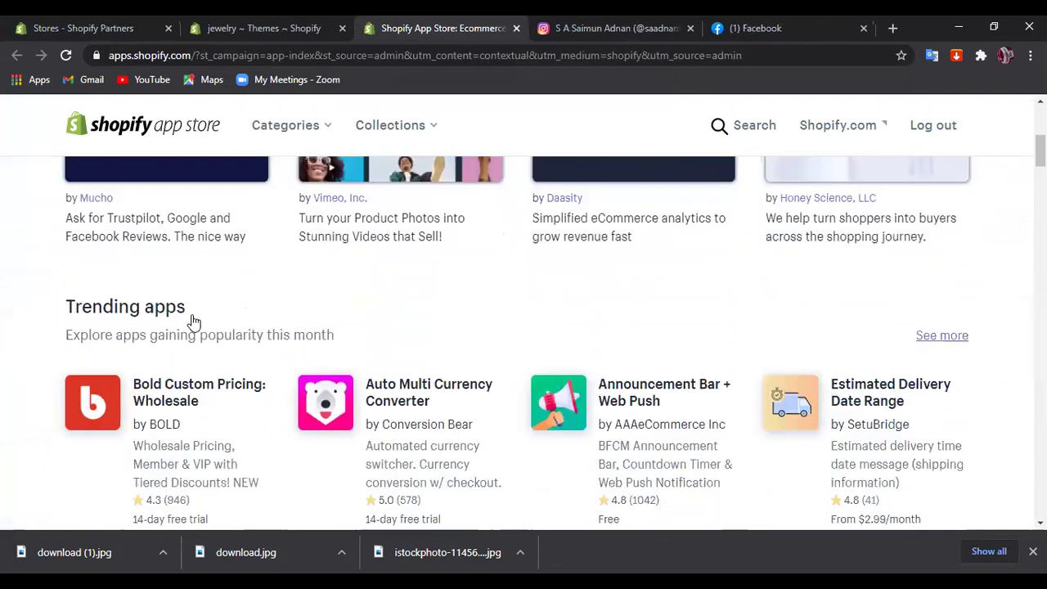
{"action": "scroll", "coordinate": [196, 327], "scroll_direction": "down", "scroll_amount": 7}
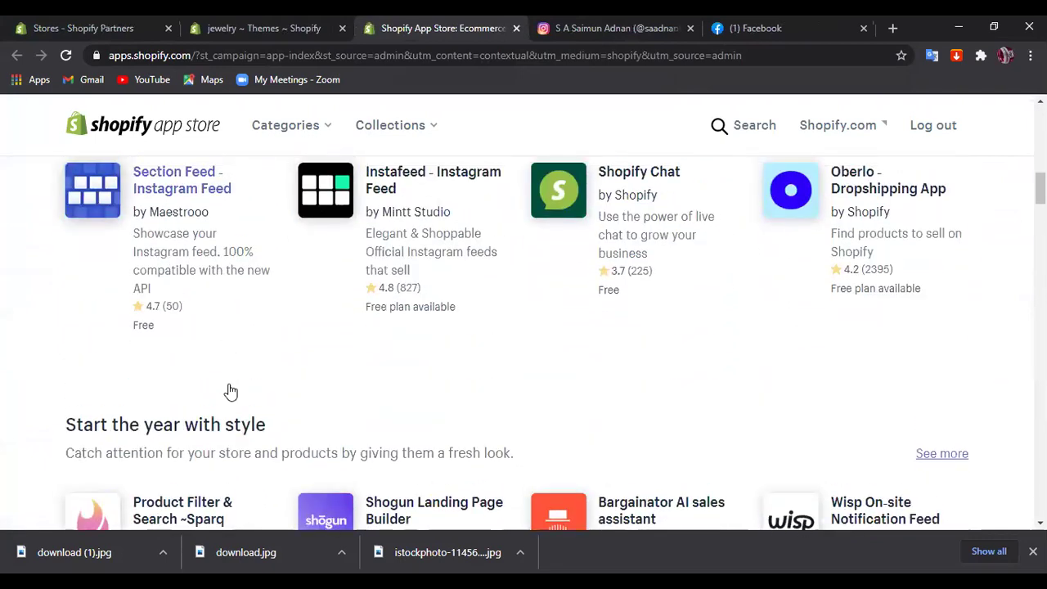
{"action": "scroll", "coordinate": [233, 401], "scroll_direction": "up", "scroll_amount": 2}
{"action": "left_click", "coordinate": [241, 409]}
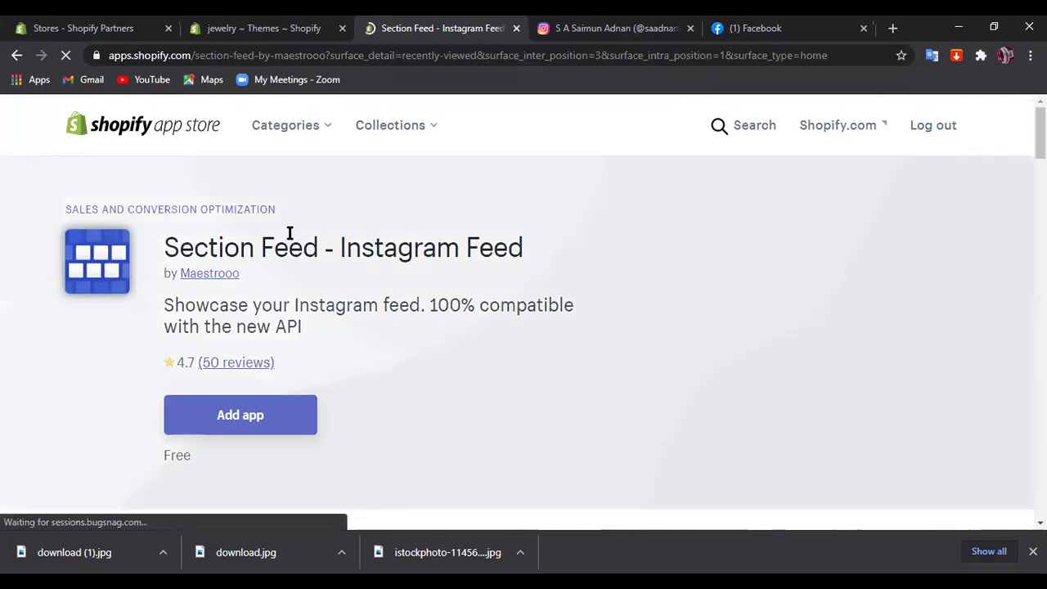
{"action": "left_click", "coordinate": [240, 415]}
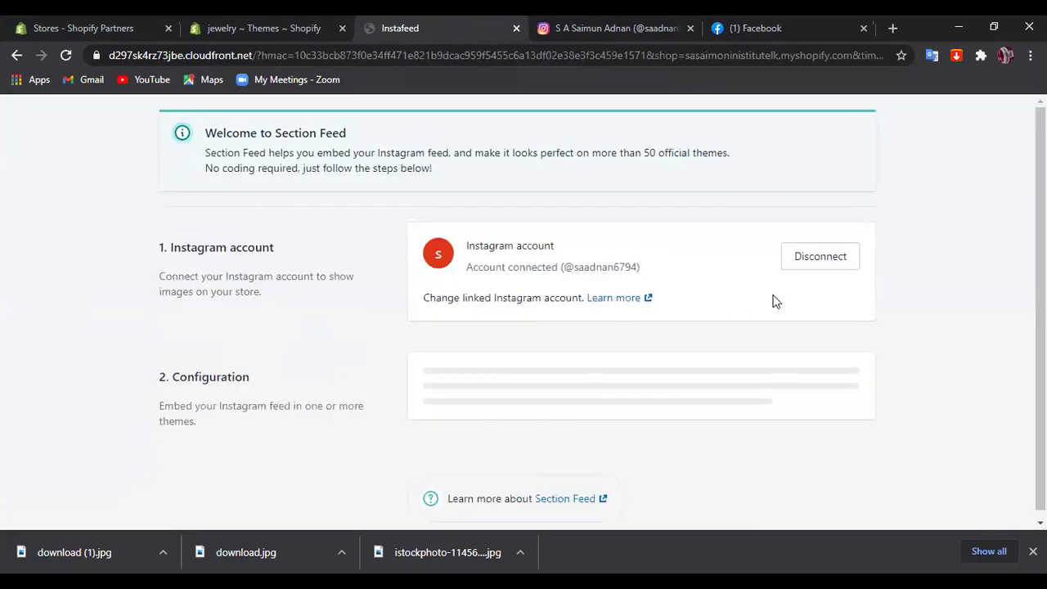
Choose Booster as the theme for Section Feed, continue to the theme editor to add the feed, and look through the home page sections
{"action": "left_click", "coordinate": [524, 457]}
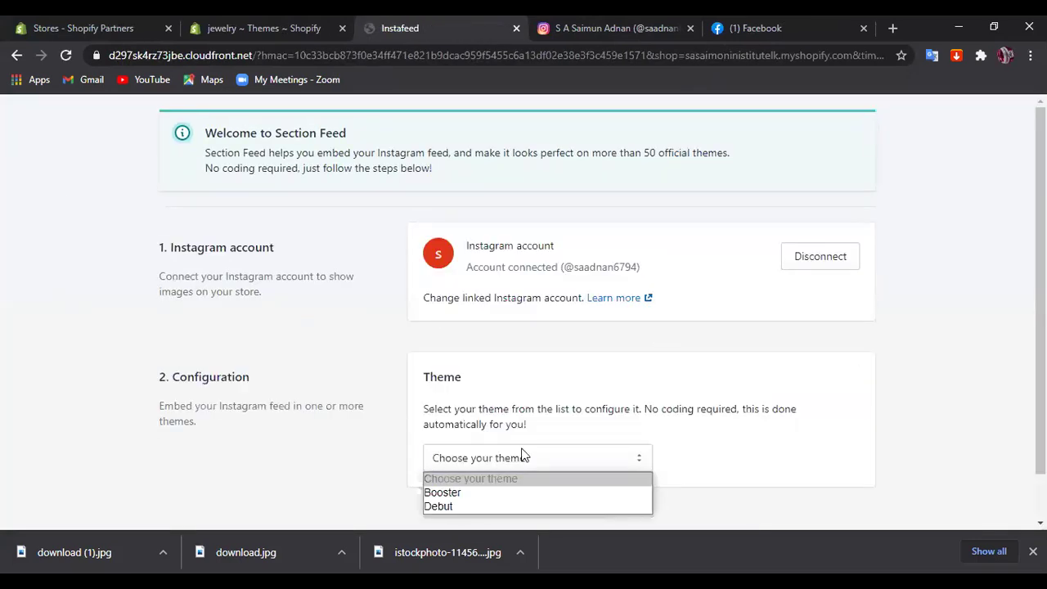
{"action": "left_click", "coordinate": [476, 493]}
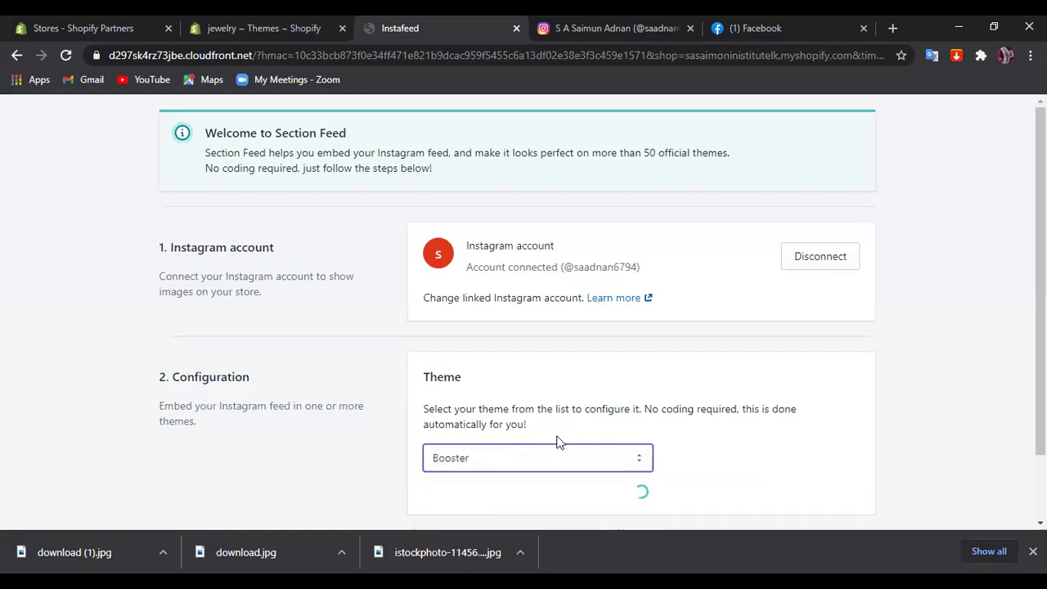
{"action": "scroll", "coordinate": [490, 409], "scroll_direction": "down", "scroll_amount": 3}
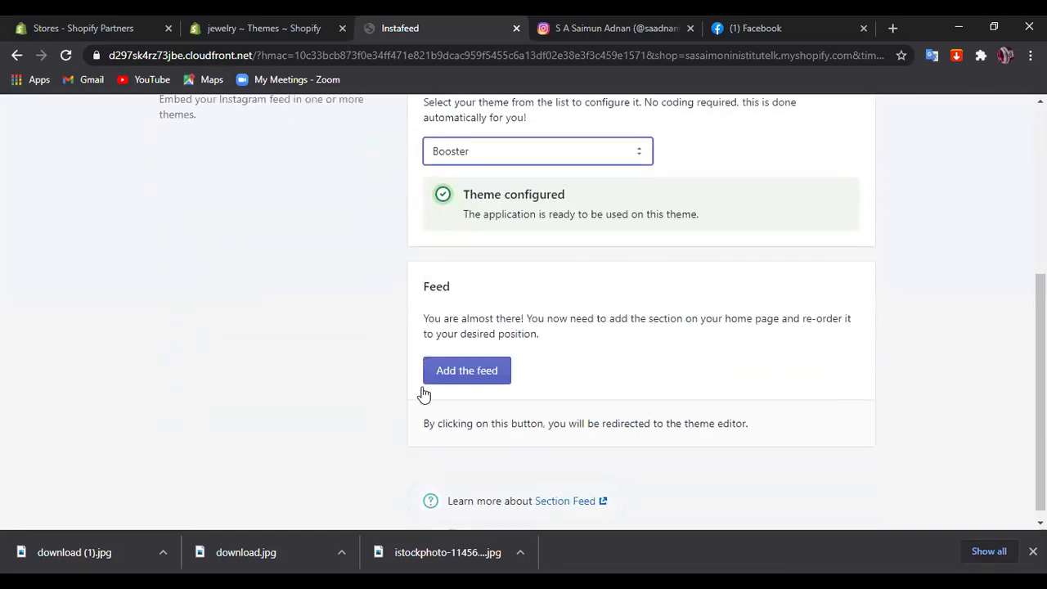
{"action": "left_click", "coordinate": [465, 371]}
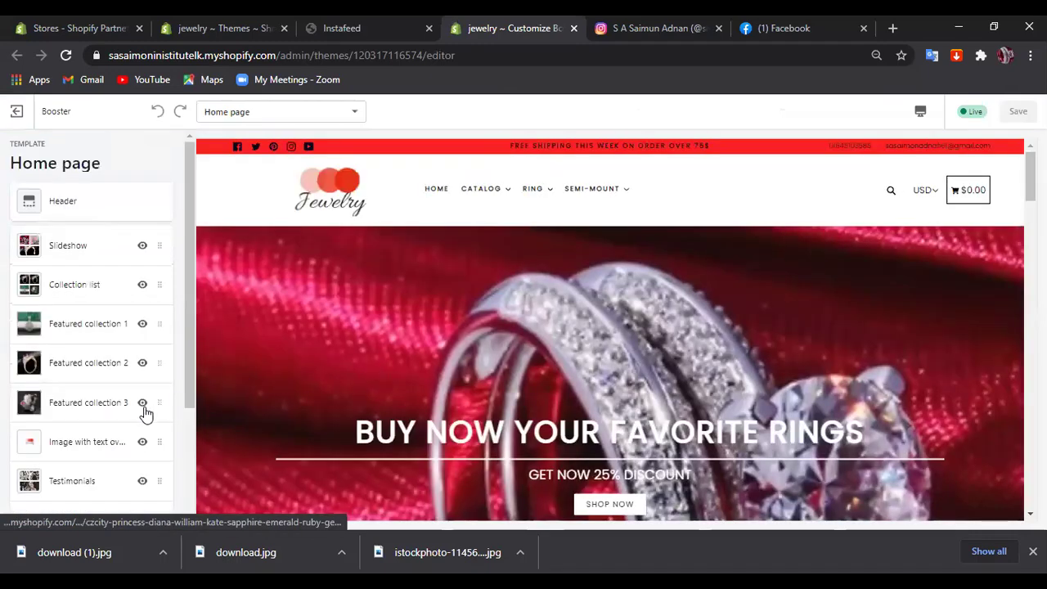
{"action": "scroll", "coordinate": [119, 441], "scroll_direction": "down", "scroll_amount": 3}
{"action": "scroll", "coordinate": [107, 438], "scroll_direction": "up", "scroll_amount": 3}
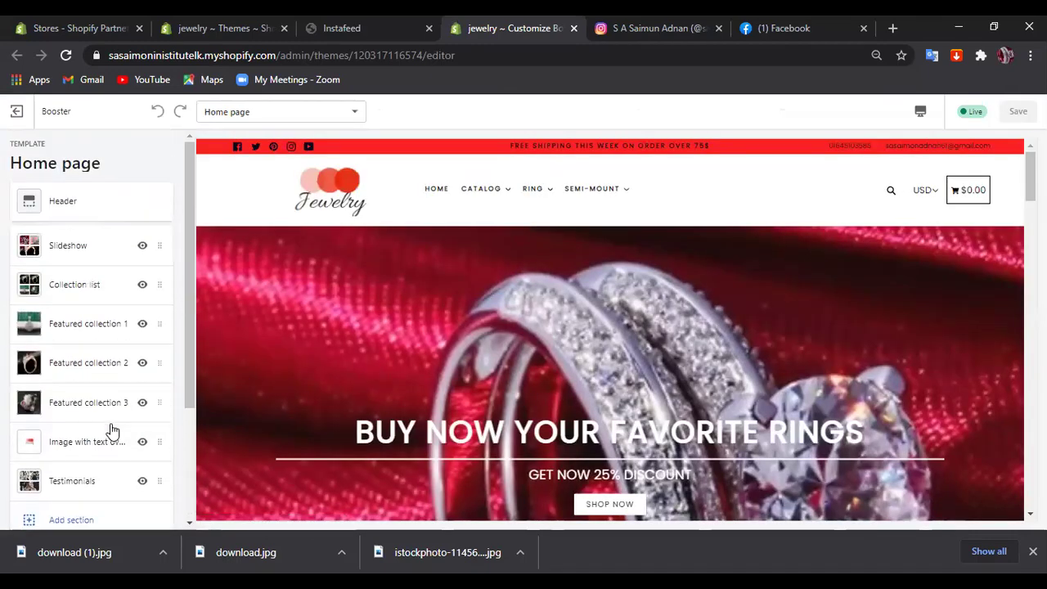
Add the Section Feed app's Instagram feed section to the jewelry store's home page and save the theme
{"action": "scroll", "coordinate": [112, 431], "scroll_direction": "down", "scroll_amount": 1}
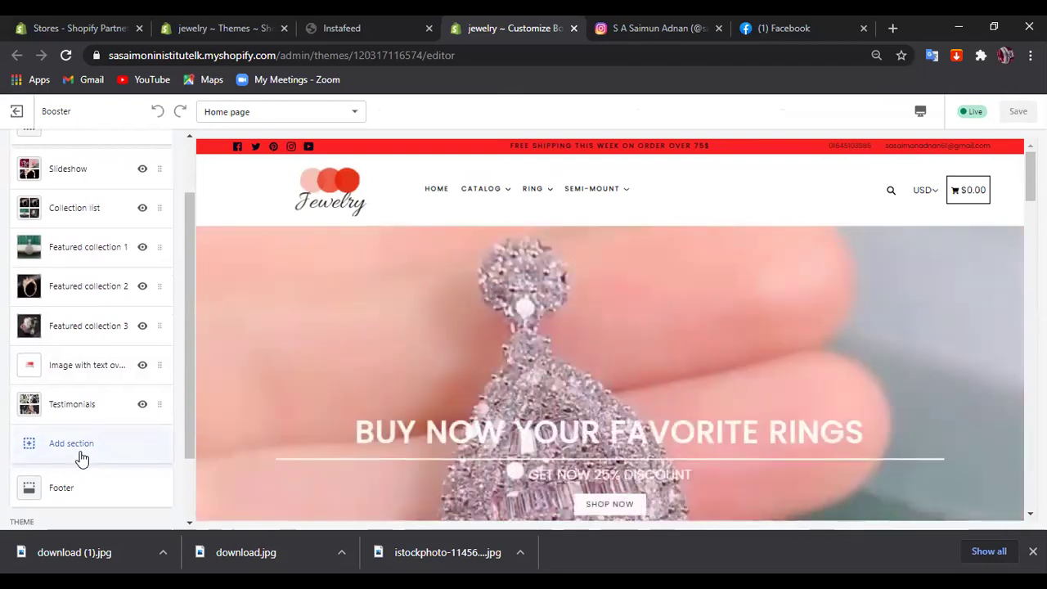
{"action": "left_click", "coordinate": [82, 456]}
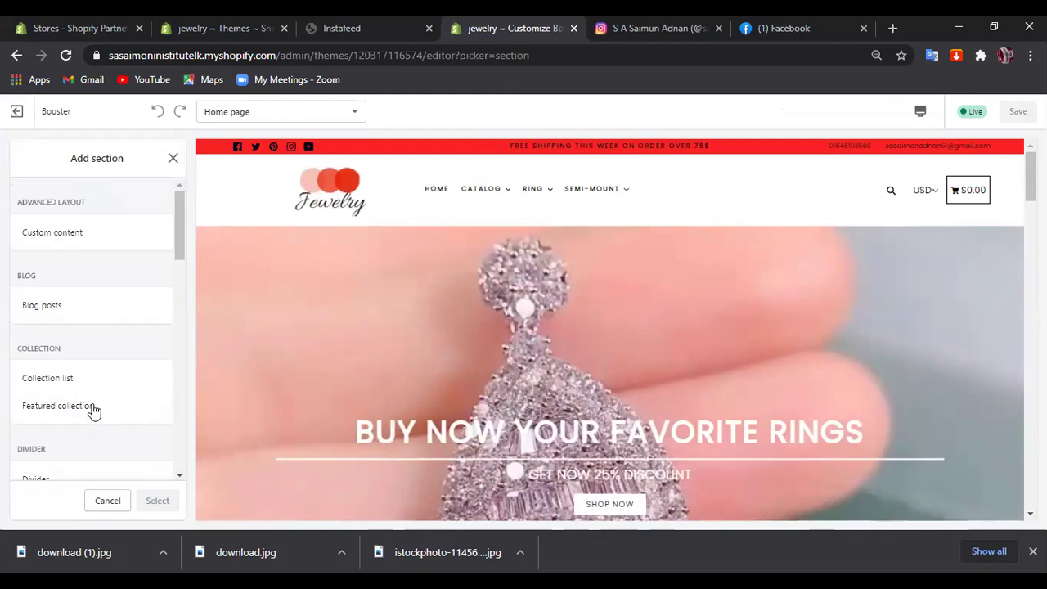
{"action": "scroll", "coordinate": [94, 411], "scroll_direction": "down", "scroll_amount": 3}
{"action": "scroll", "coordinate": [94, 411], "scroll_direction": "down", "scroll_amount": 5}
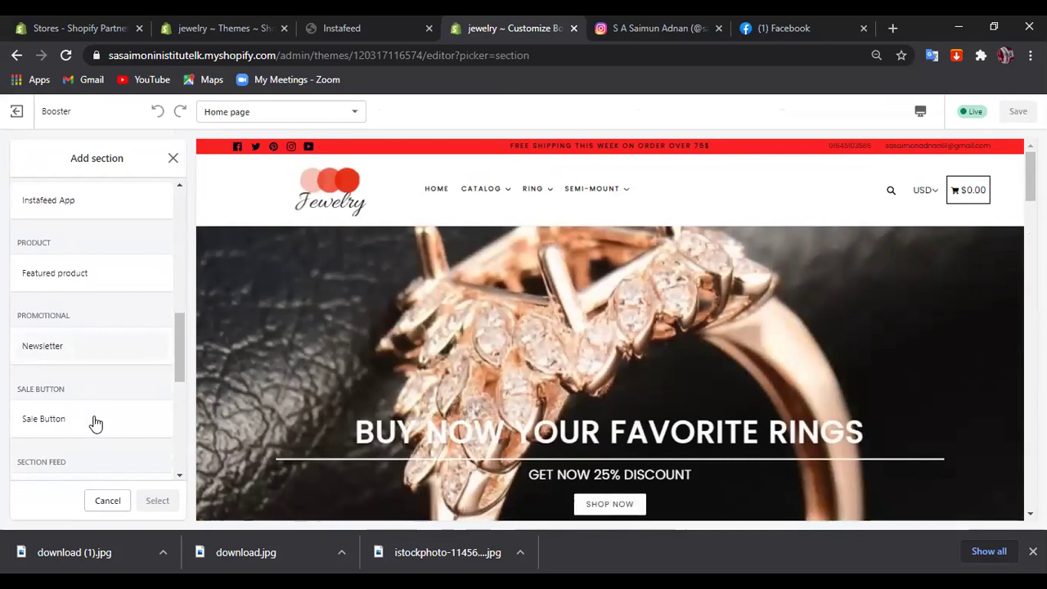
{"action": "scroll", "coordinate": [94, 428], "scroll_direction": "down", "scroll_amount": 1}
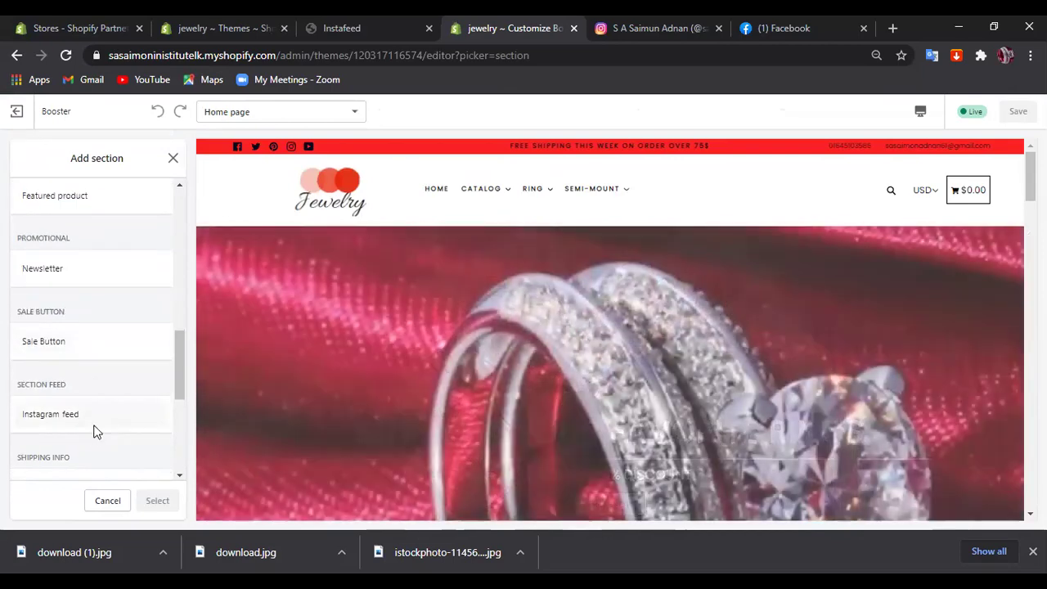
{"action": "left_click", "coordinate": [95, 431]}
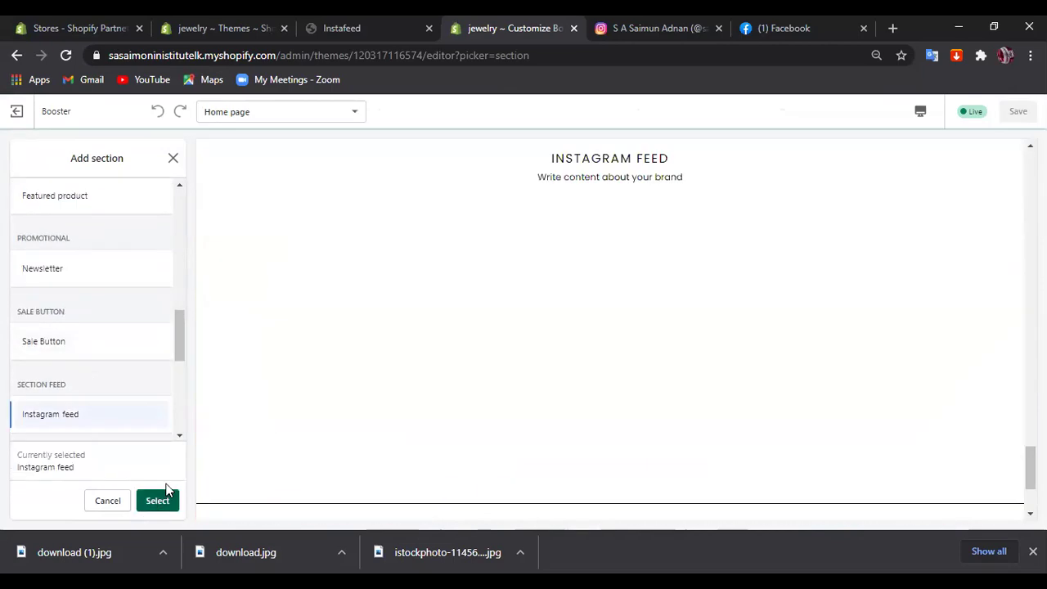
{"action": "left_click", "coordinate": [166, 492]}
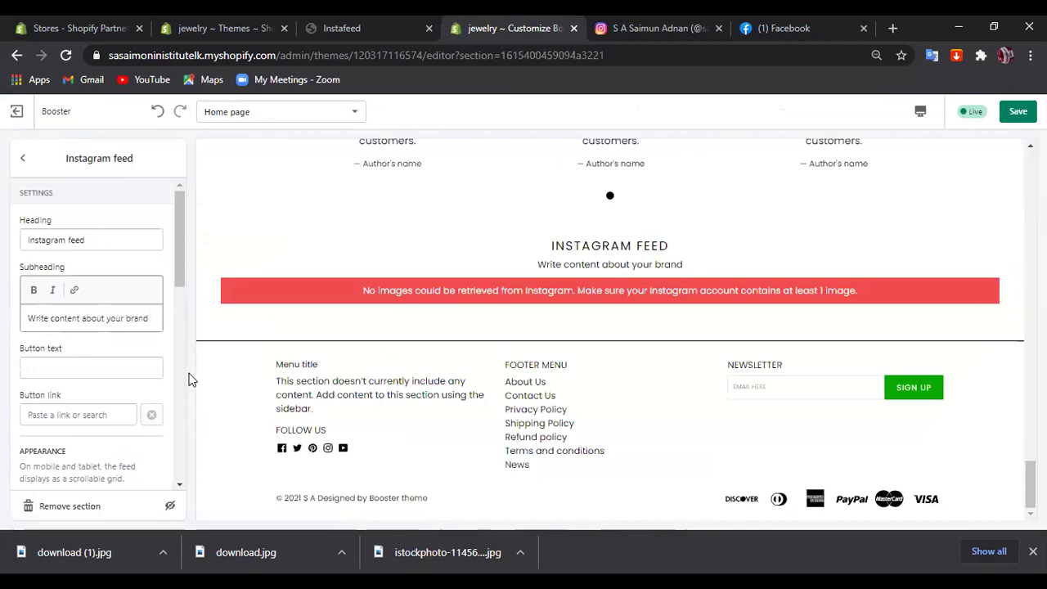
{"action": "left_click", "coordinate": [1018, 112]}
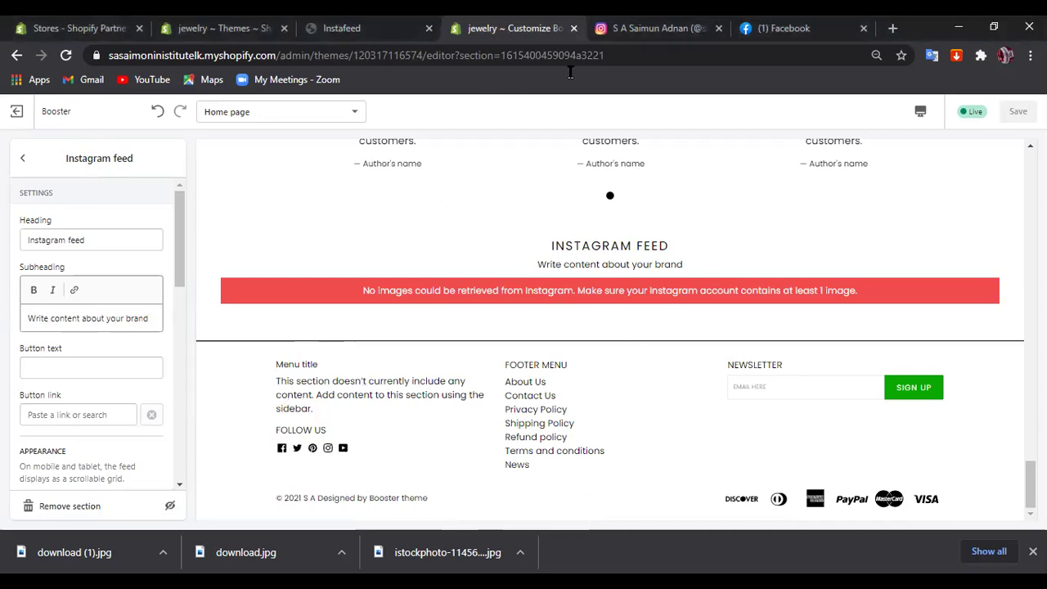
Switch to the Instagram profile page, look over its posts and inspect the page with the browser's developer tools
{"action": "left_click", "coordinate": [647, 27]}
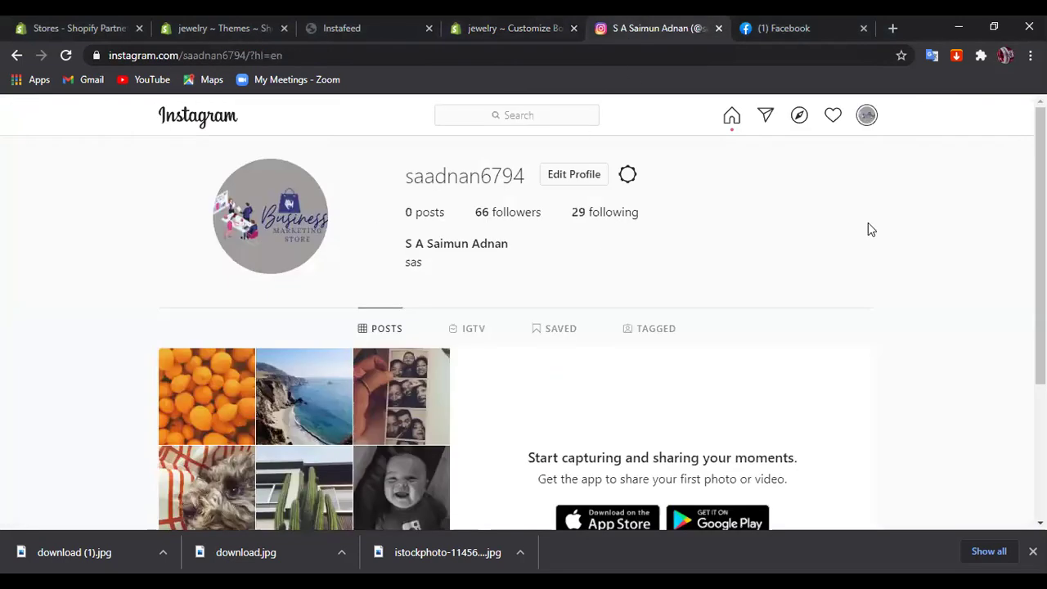
{"action": "scroll", "coordinate": [598, 346], "scroll_direction": "down", "scroll_amount": 1}
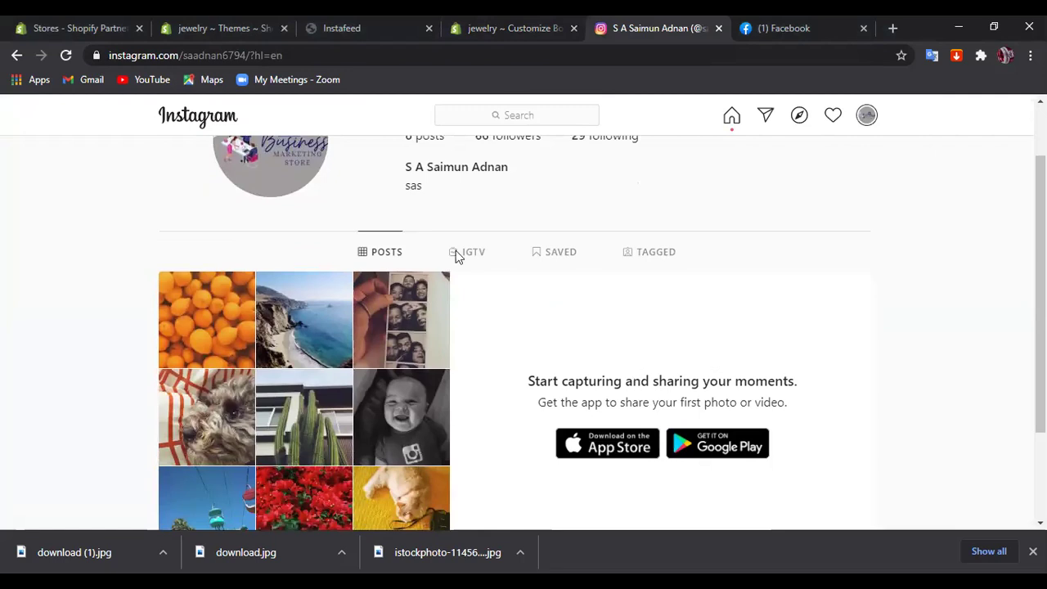
{"action": "scroll", "coordinate": [456, 256], "scroll_direction": "up", "scroll_amount": 1}
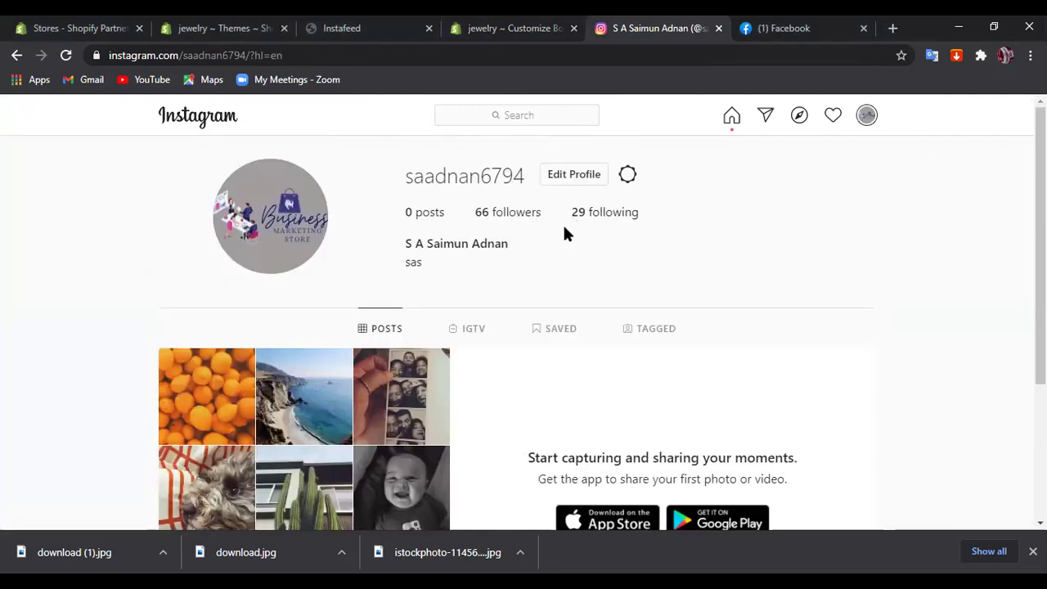
{"action": "right_click", "coordinate": [532, 301]}
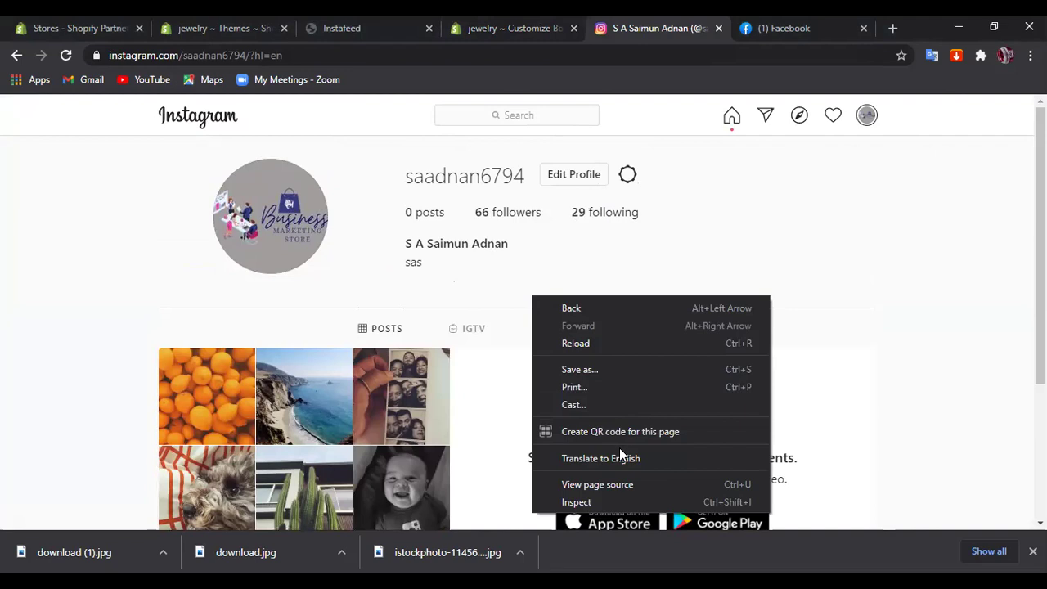
{"action": "left_click", "coordinate": [610, 501]}
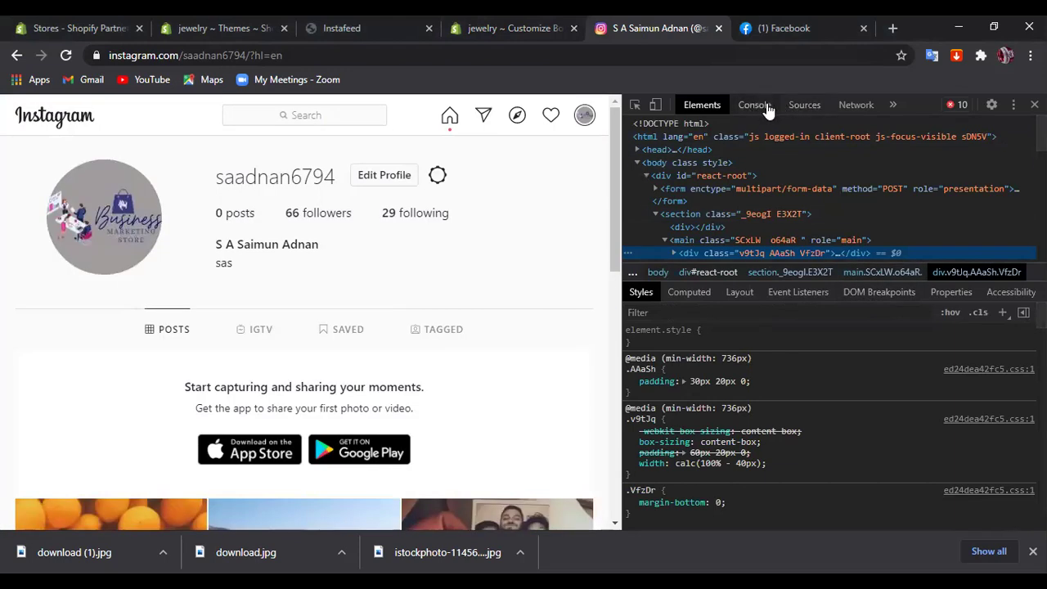
Look through the developer tools, turn on device emulation for the Instagram profile and check its narrow layout
{"action": "left_click", "coordinate": [892, 107]}
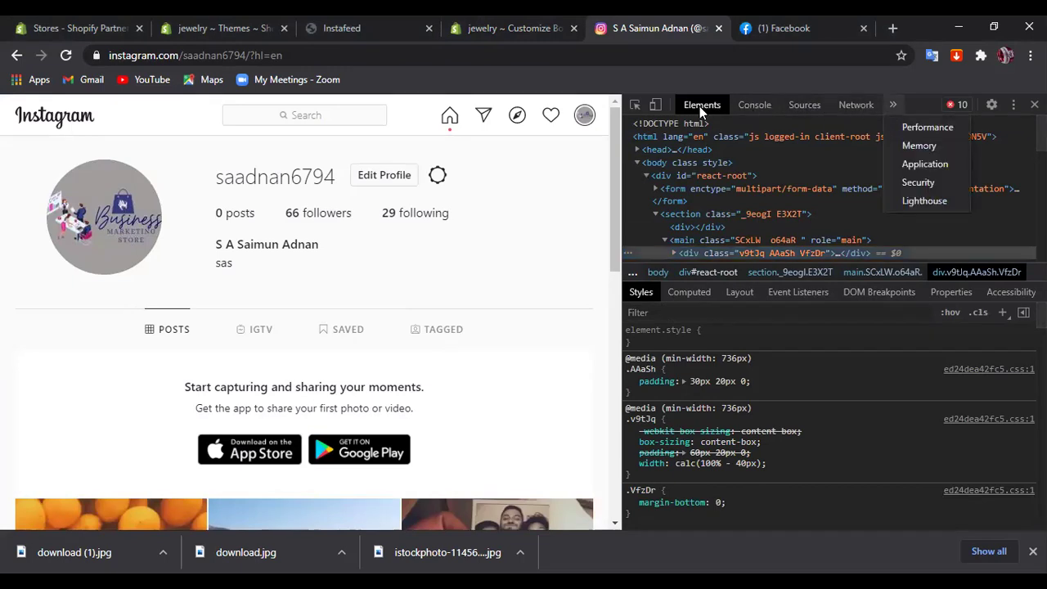
{"action": "left_click", "coordinate": [818, 103]}
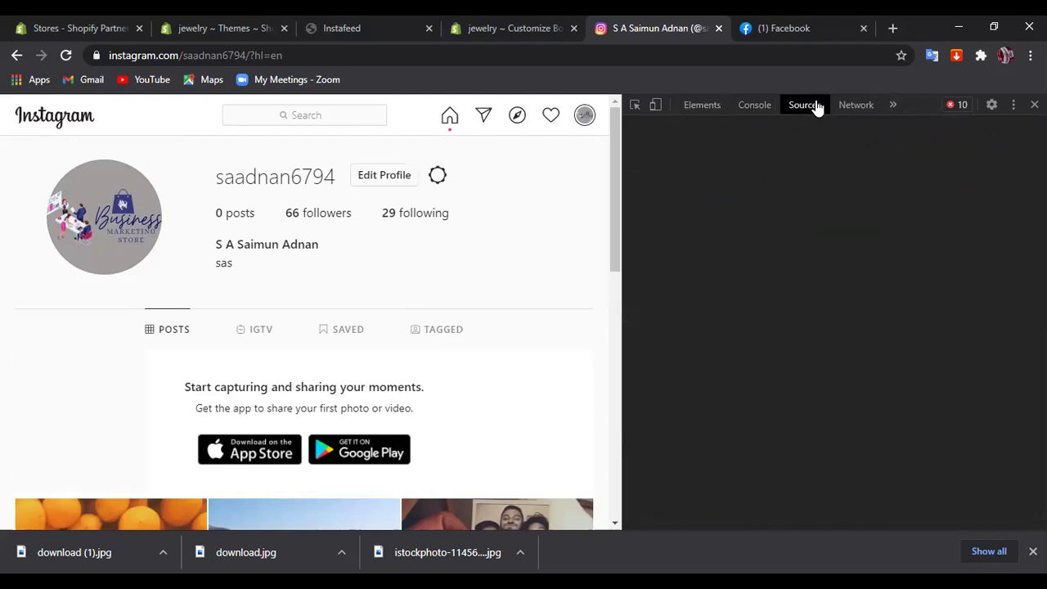
{"action": "left_click", "coordinate": [754, 106]}
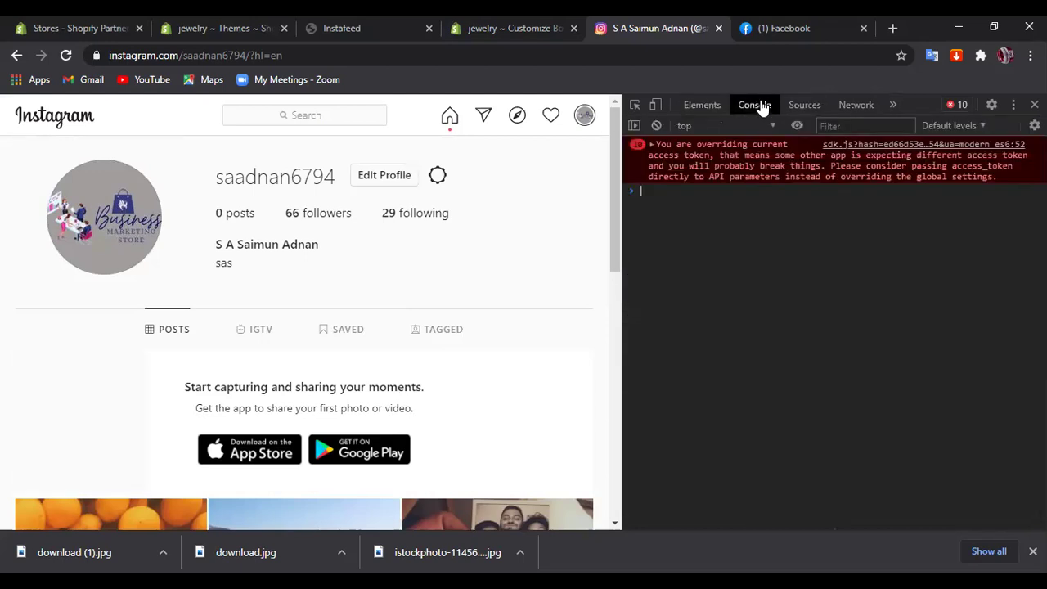
{"action": "left_click", "coordinate": [704, 106]}
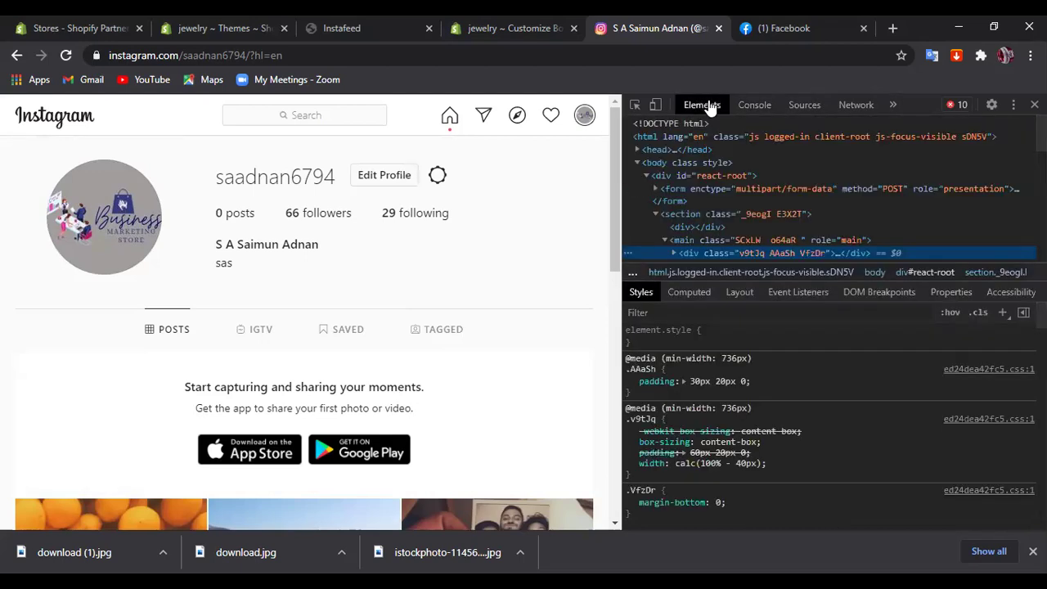
{"action": "left_click", "coordinate": [655, 104]}
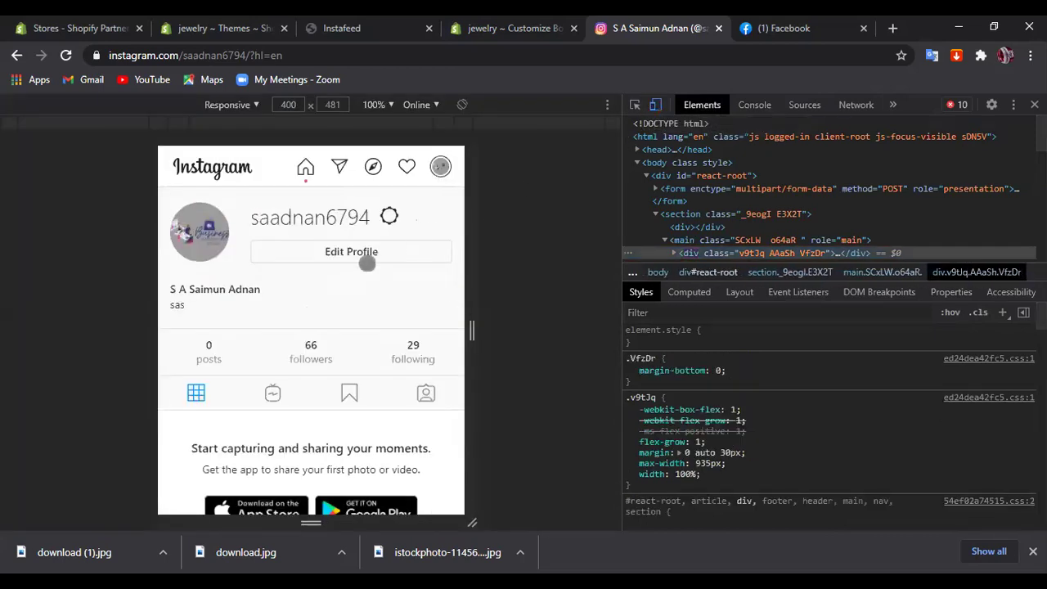
{"action": "scroll", "coordinate": [368, 262], "scroll_direction": "down", "scroll_amount": 4}
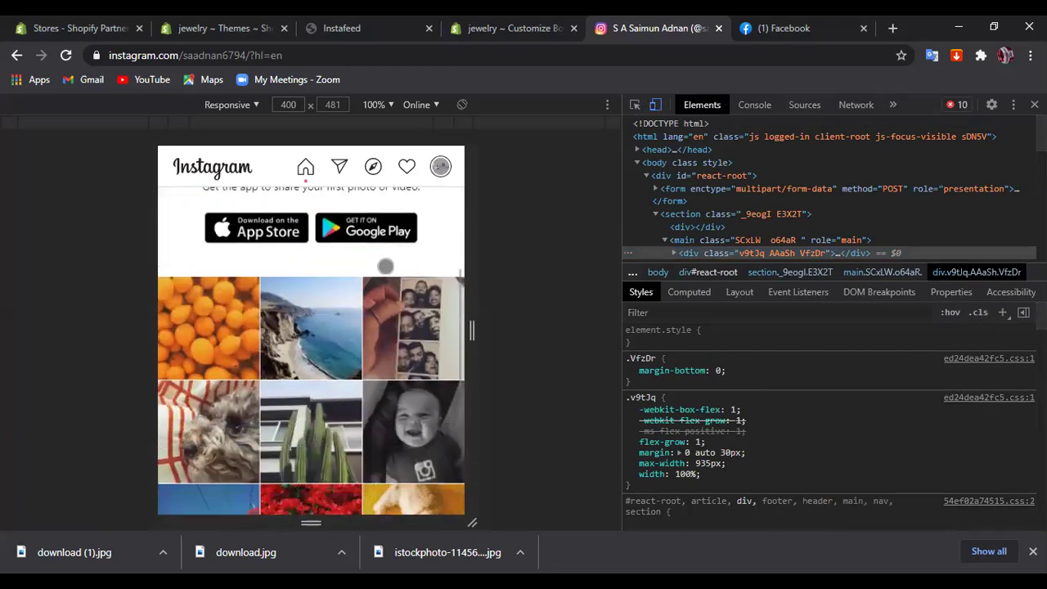
{"action": "scroll", "coordinate": [385, 266], "scroll_direction": "up", "scroll_amount": 3}
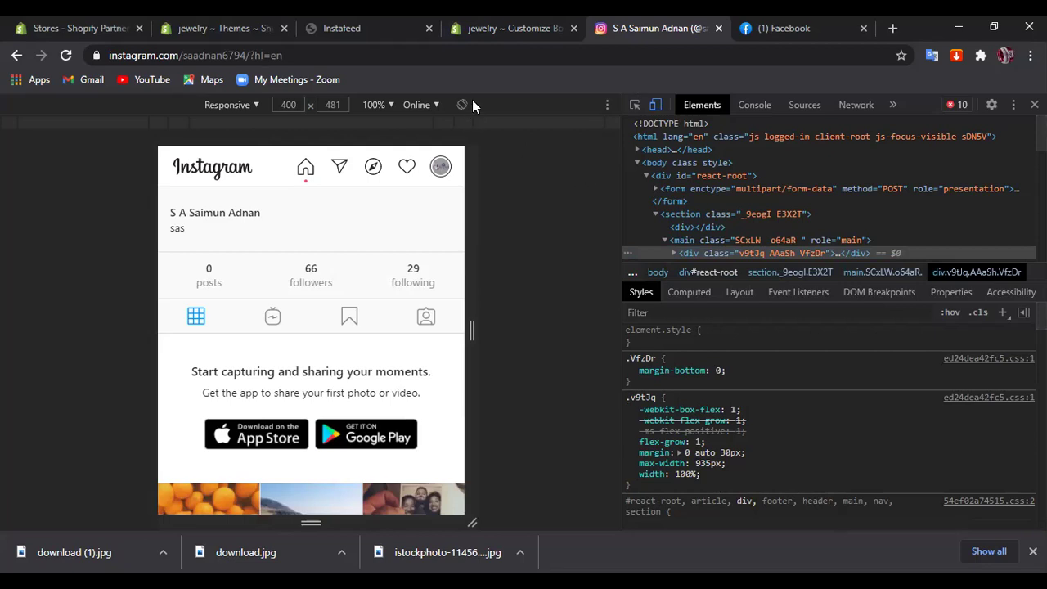
Set the emulated device to Galaxy S5 and reload the Instagram profile as a mobile page
{"action": "left_click", "coordinate": [231, 105]}
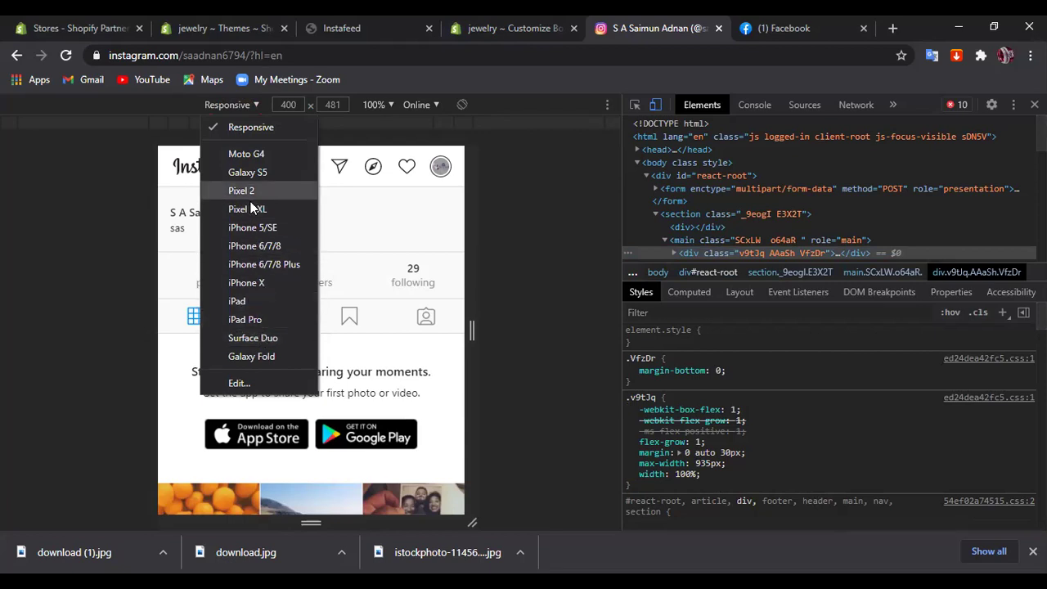
{"action": "left_click", "coordinate": [248, 171]}
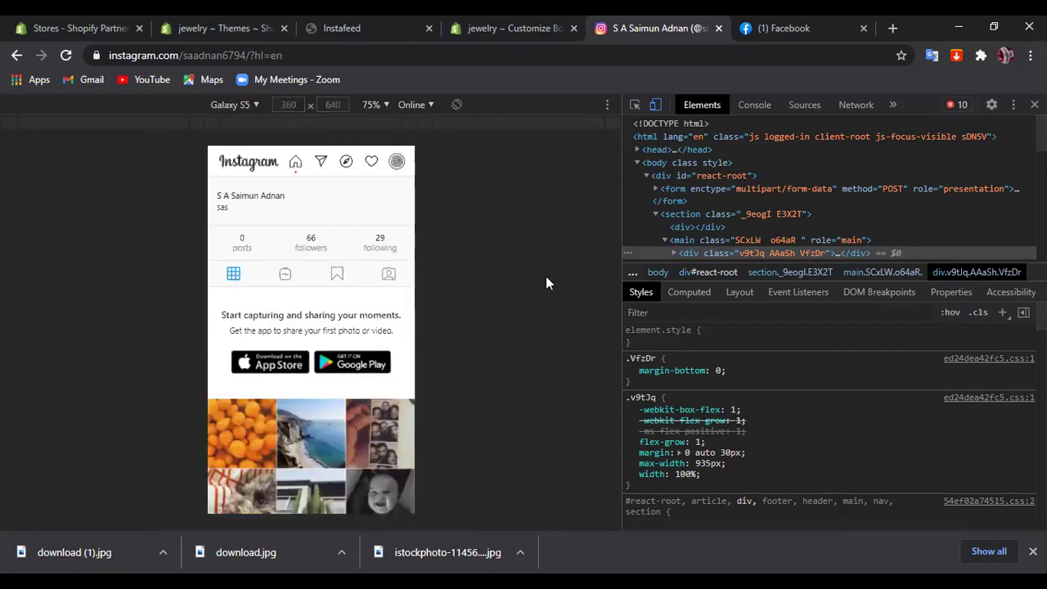
{"action": "scroll", "coordinate": [359, 234], "scroll_direction": "down", "scroll_amount": 1}
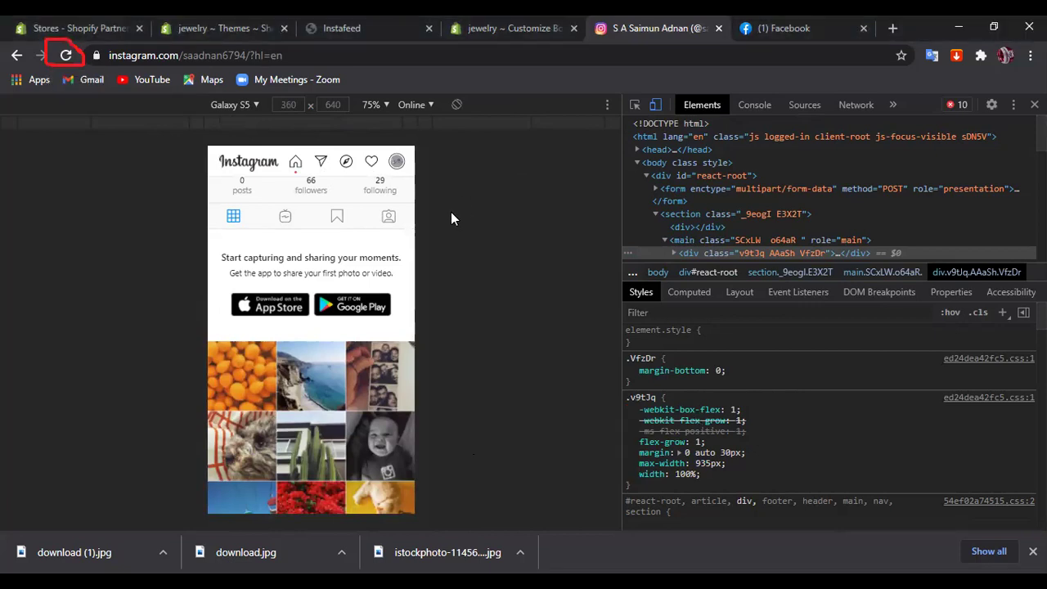
{"action": "left_click", "coordinate": [66, 55]}
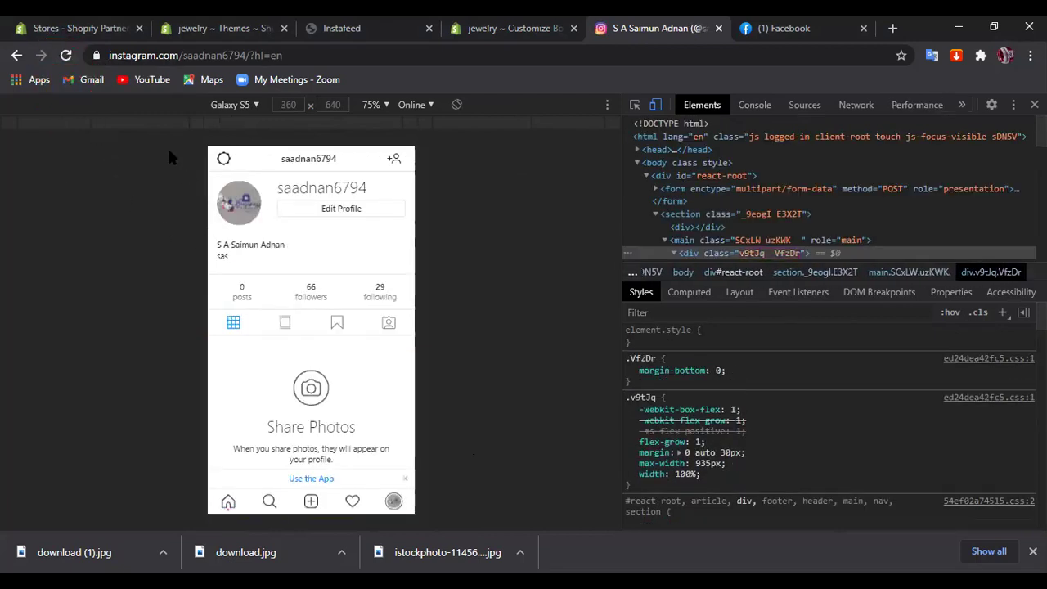
{"action": "left_click", "coordinate": [313, 396]}
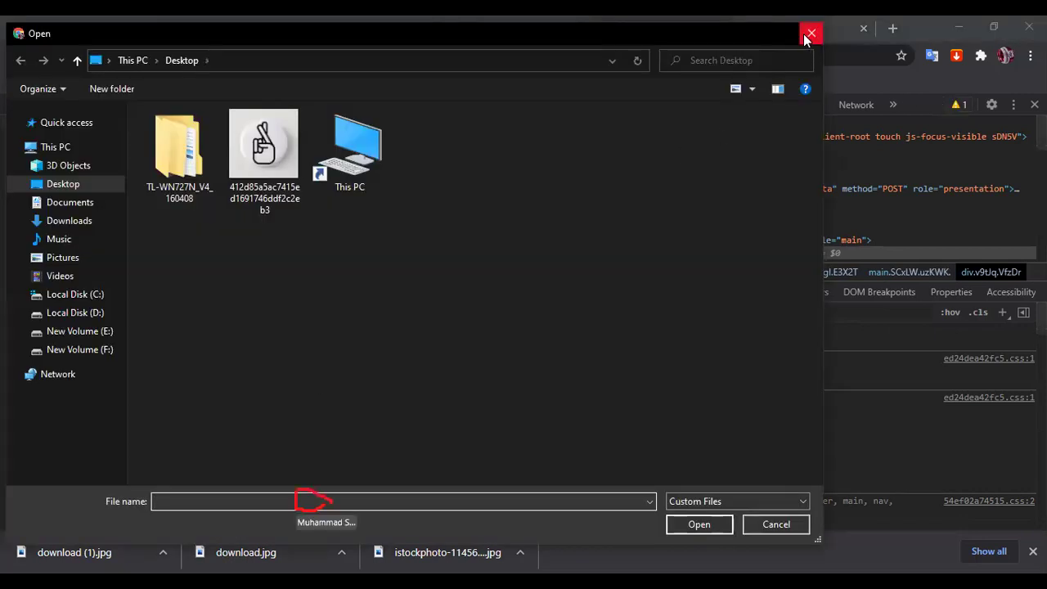
{"action": "left_click", "coordinate": [329, 172]}
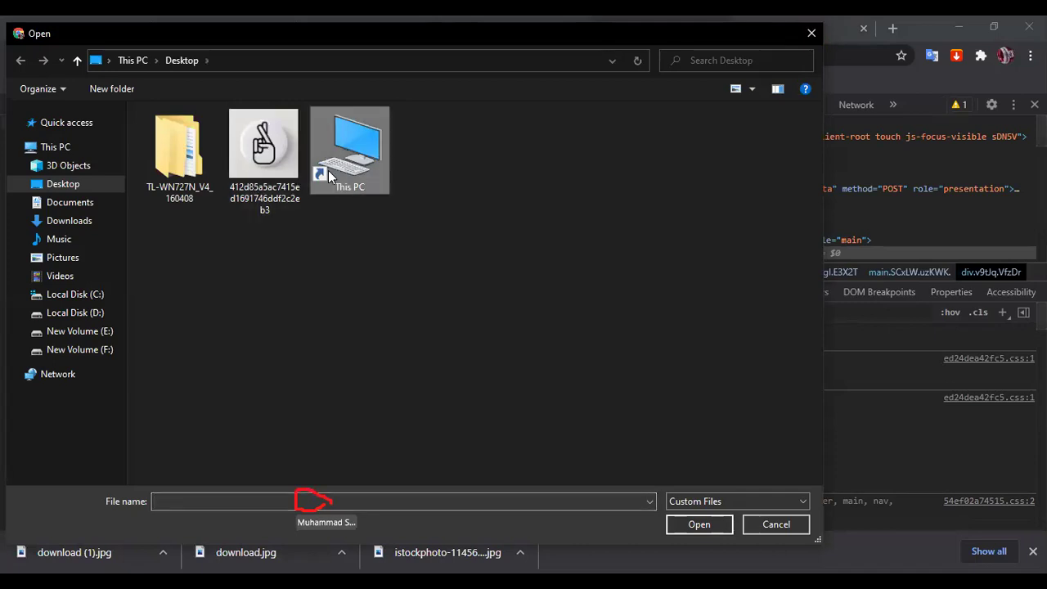
{"action": "left_click", "coordinate": [812, 33]}
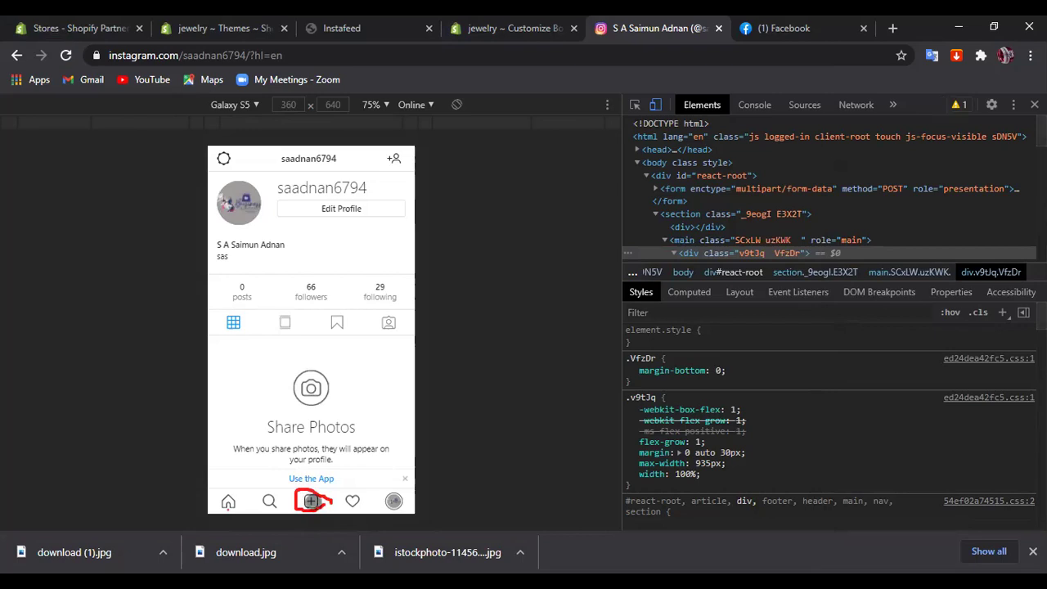
{"action": "left_click", "coordinate": [311, 501]}
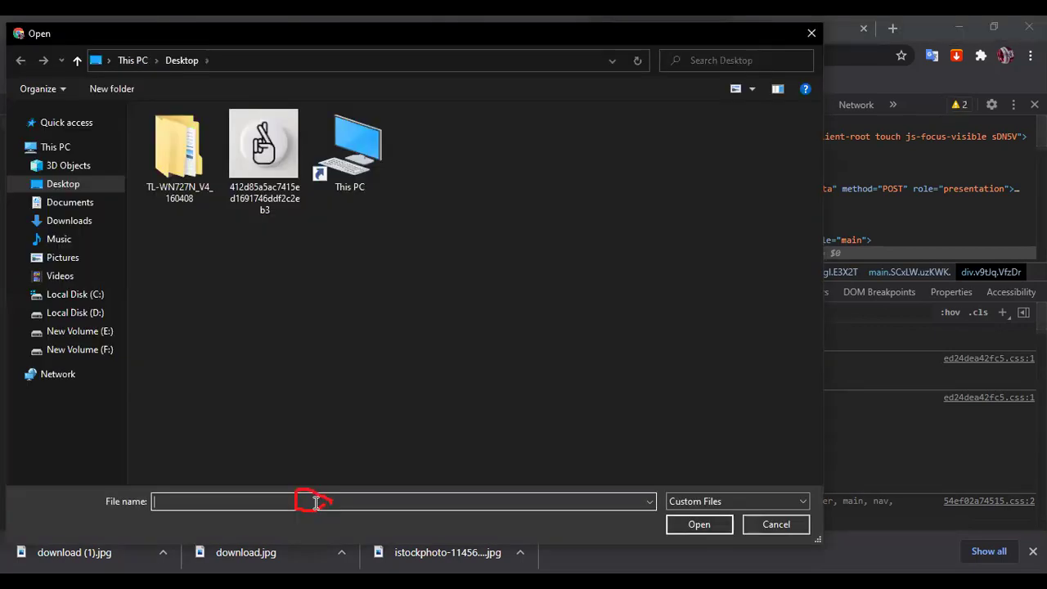
{"action": "double_click", "coordinate": [347, 162]}
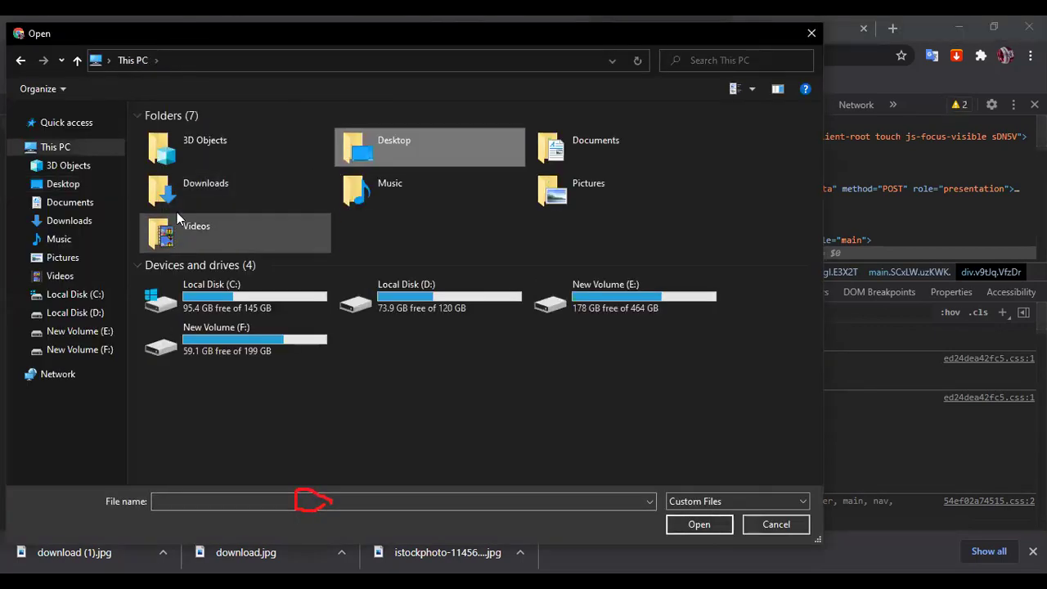
{"action": "left_click", "coordinate": [87, 222]}
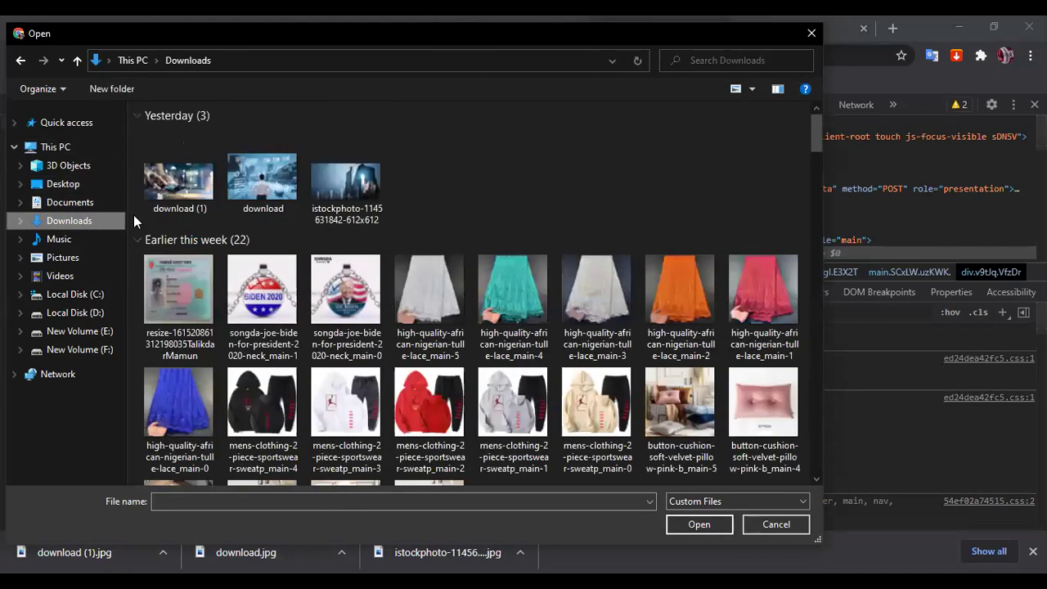
{"action": "left_click", "coordinate": [173, 190]}
{"action": "left_click", "coordinate": [261, 180]}
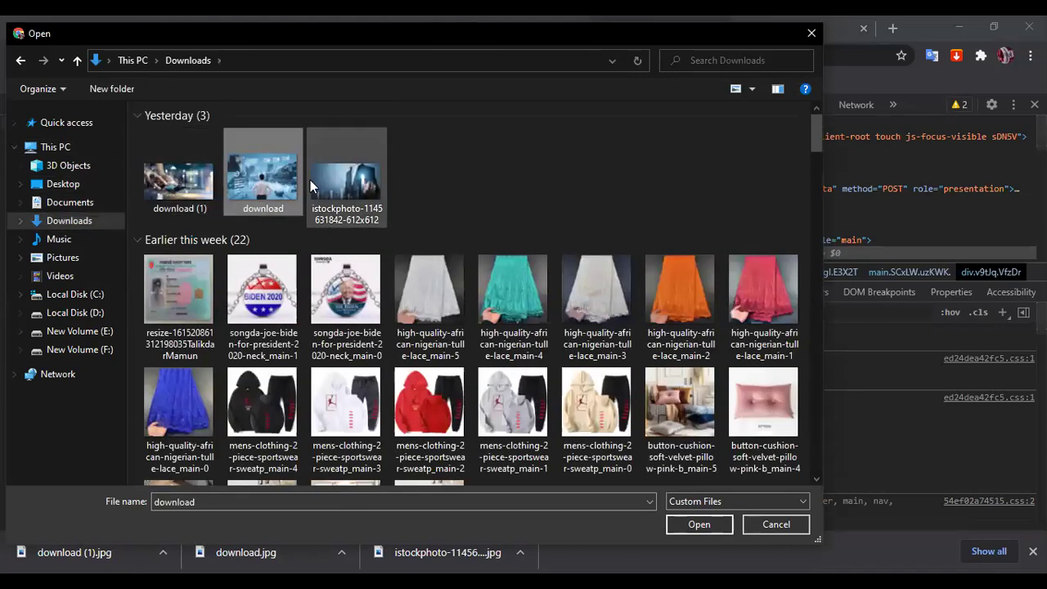
{"action": "left_click", "coordinate": [177, 190]}
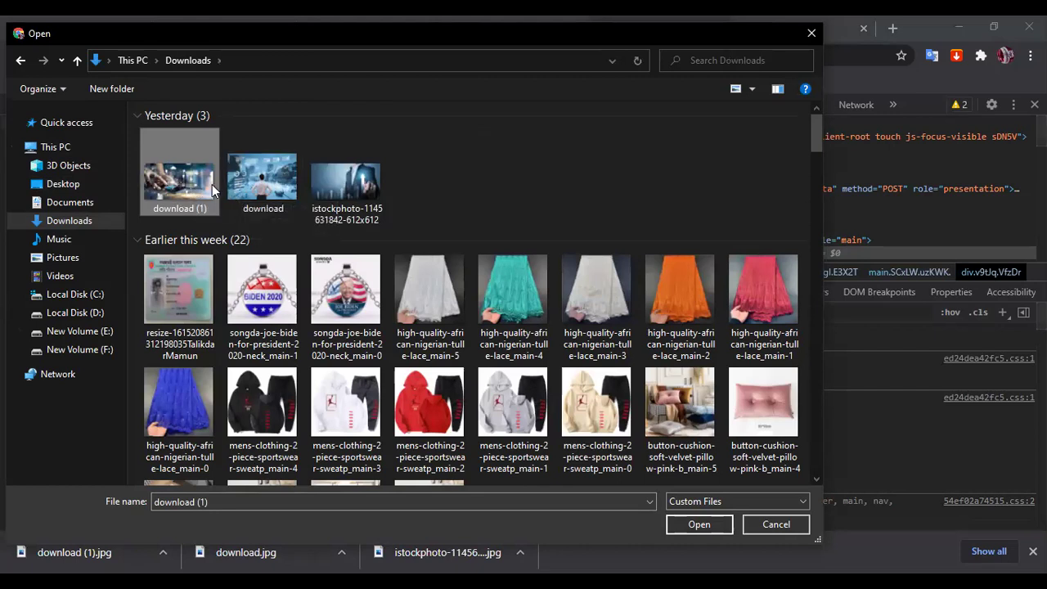
{"action": "left_click", "coordinate": [344, 187]}
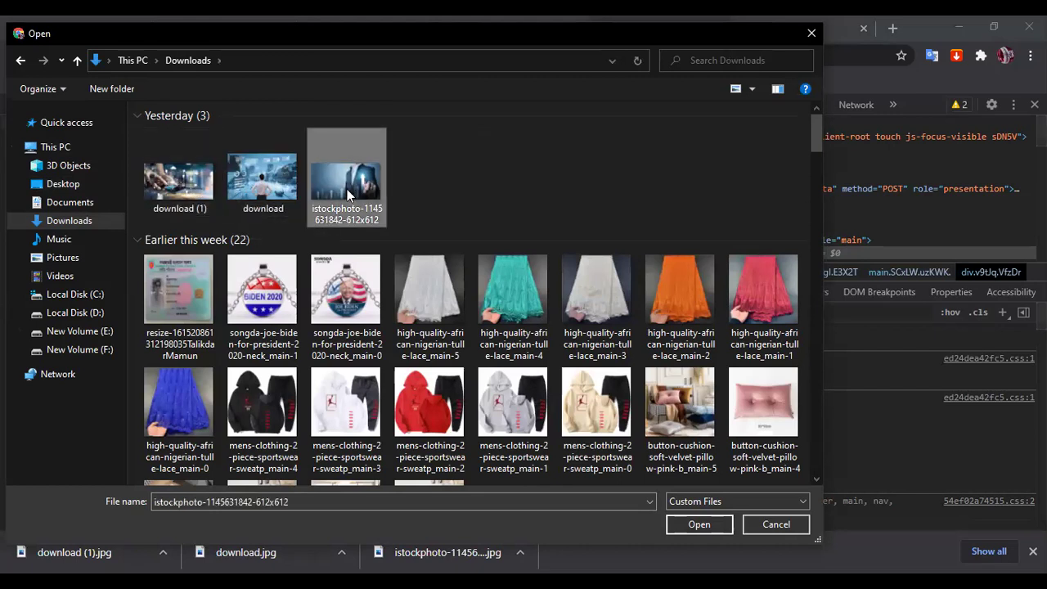
{"action": "left_click", "coordinate": [699, 524]}
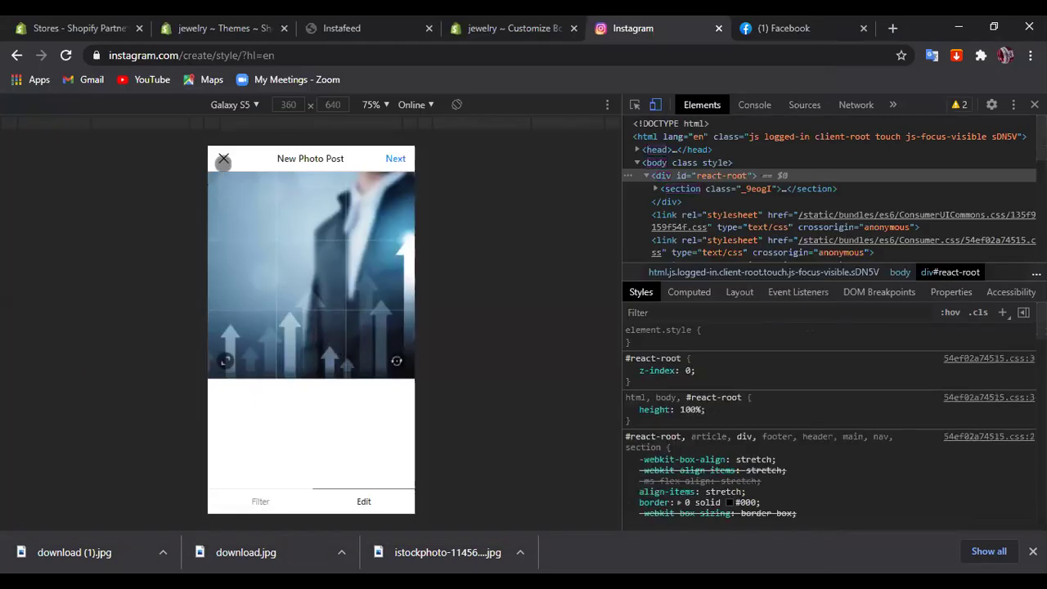
{"action": "left_click", "coordinate": [223, 159]}
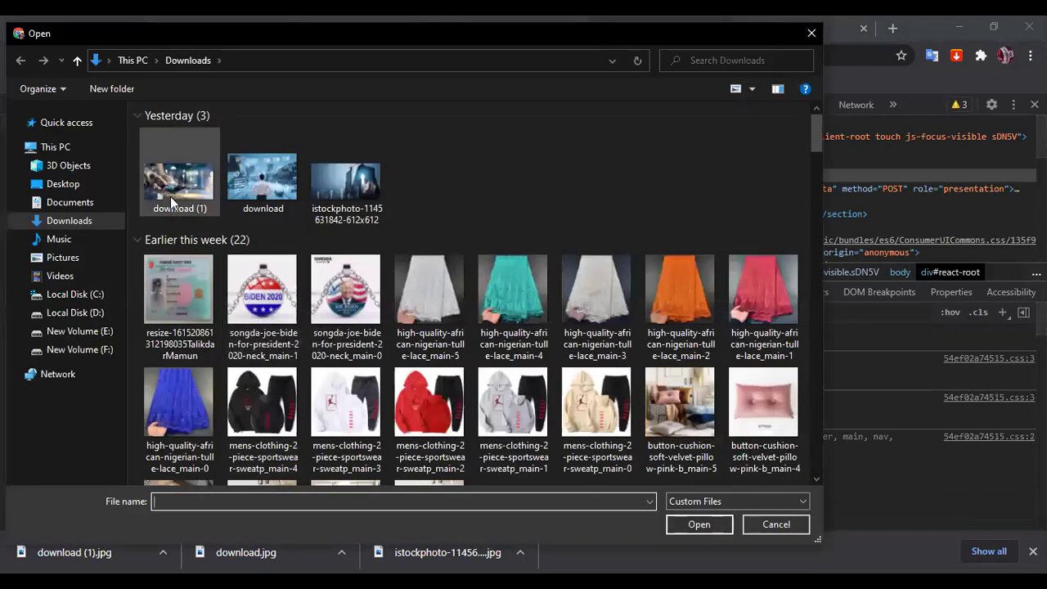
Compare yesterday's three images in the Downloads folder as candidates for the new photo post
{"action": "left_click", "coordinate": [170, 197]}
{"action": "left_click", "coordinate": [238, 198]}
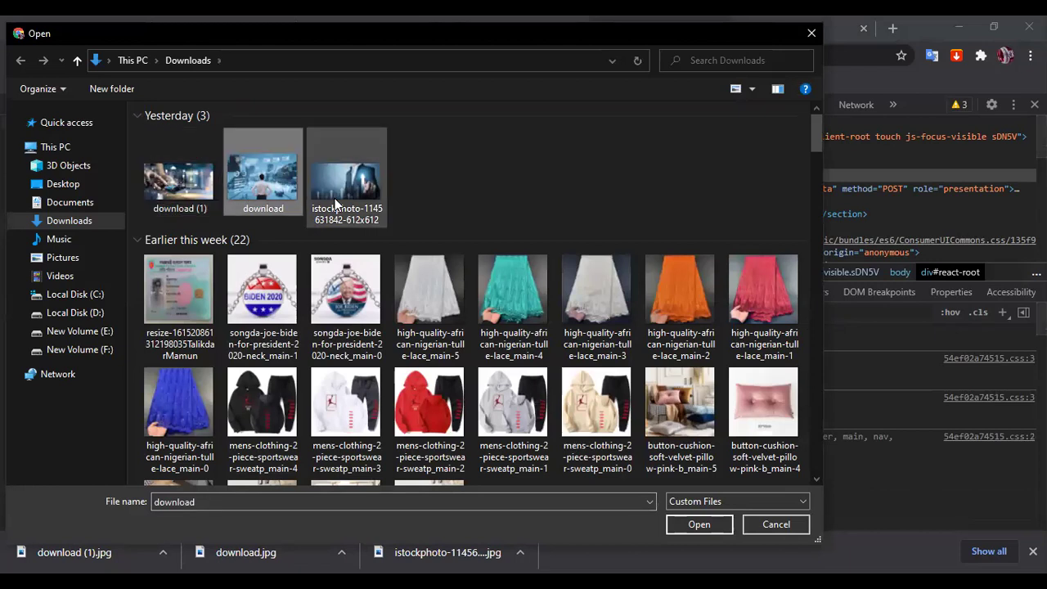
{"action": "left_click", "coordinate": [147, 141]}
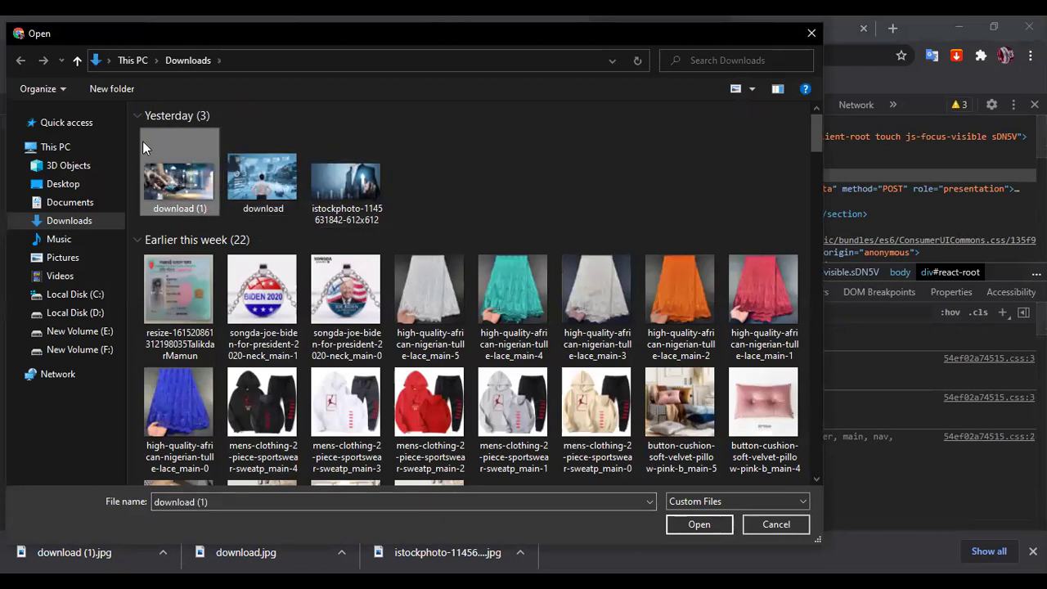
{"action": "left_click", "coordinate": [260, 167]}
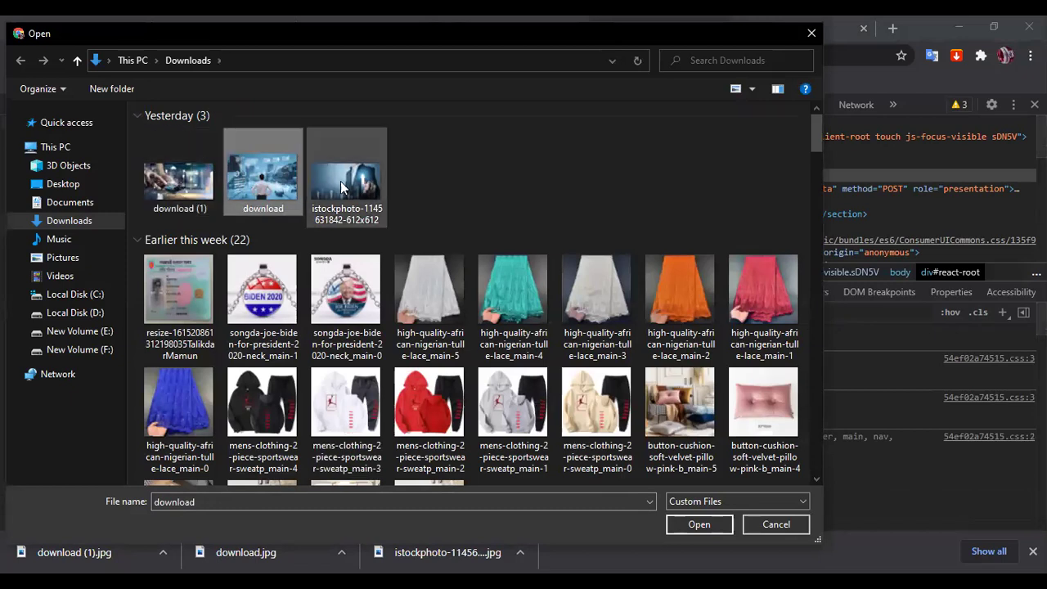
{"action": "left_click", "coordinate": [341, 180]}
{"action": "left_click", "coordinate": [187, 168]}
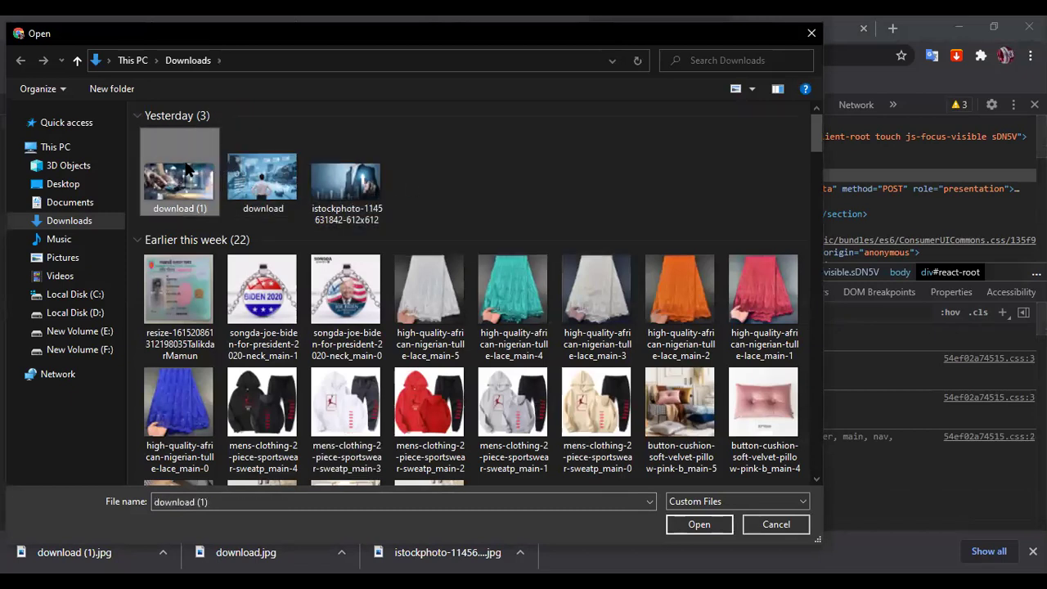
{"action": "left_click", "coordinate": [257, 174]}
{"action": "left_click", "coordinate": [344, 179]}
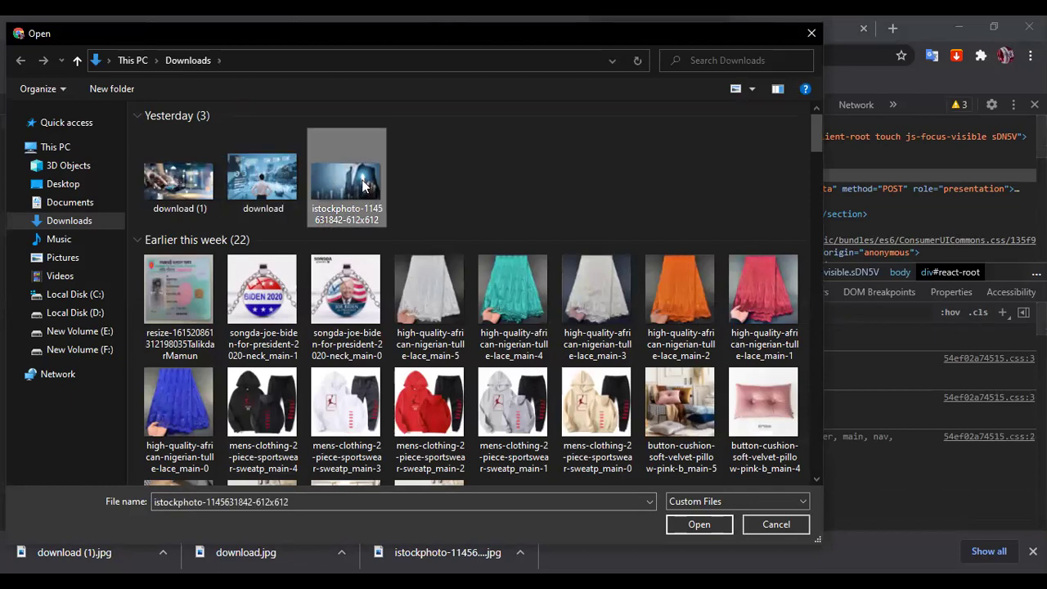
{"action": "left_click", "coordinate": [86, 124]}
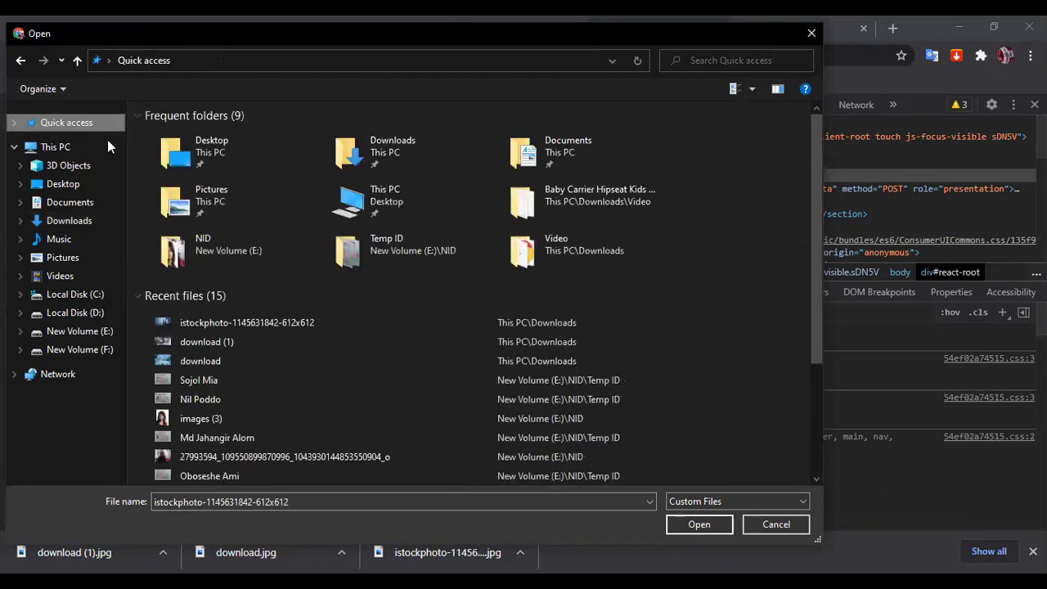
{"action": "left_click", "coordinate": [74, 226]}
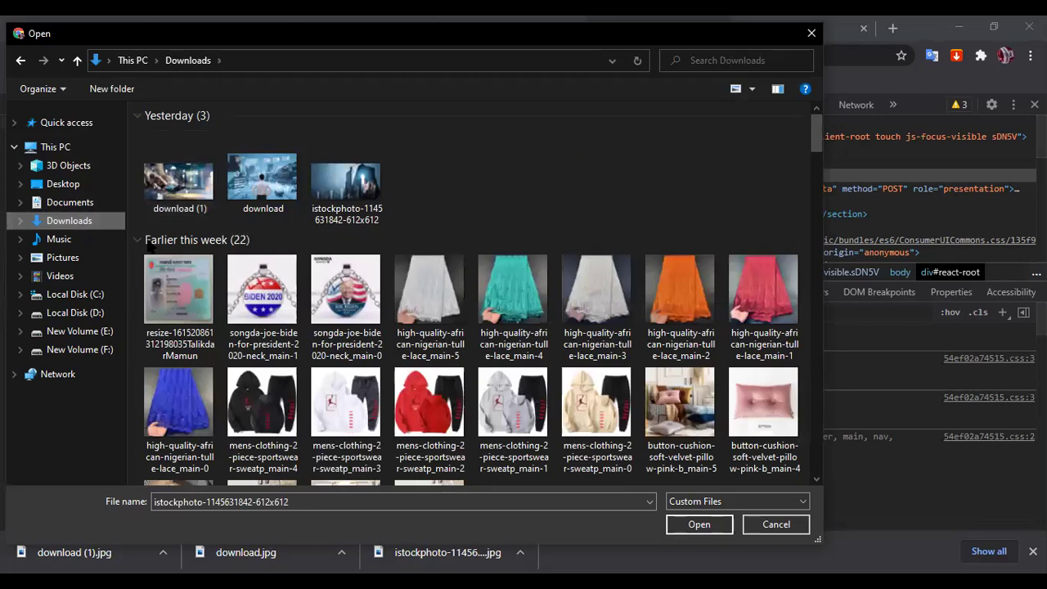
Paste a duplicate of the ID card image into the Downloads folder
{"action": "left_click", "coordinate": [171, 270]}
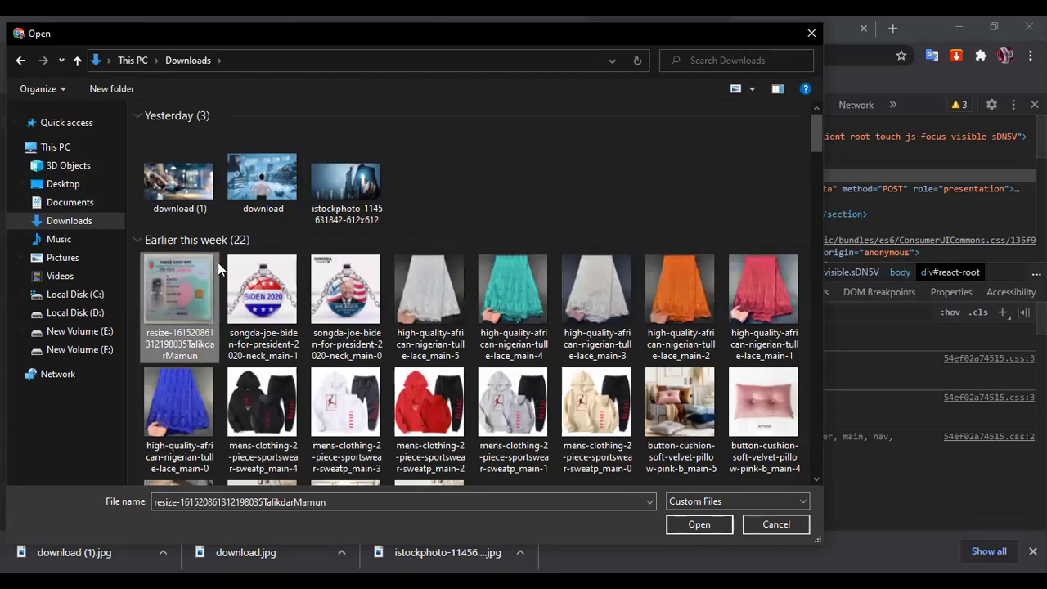
{"action": "key", "text": "ctrl+v"}
{"action": "scroll", "coordinate": [214, 280], "scroll_direction": "up", "scroll_amount": 2}
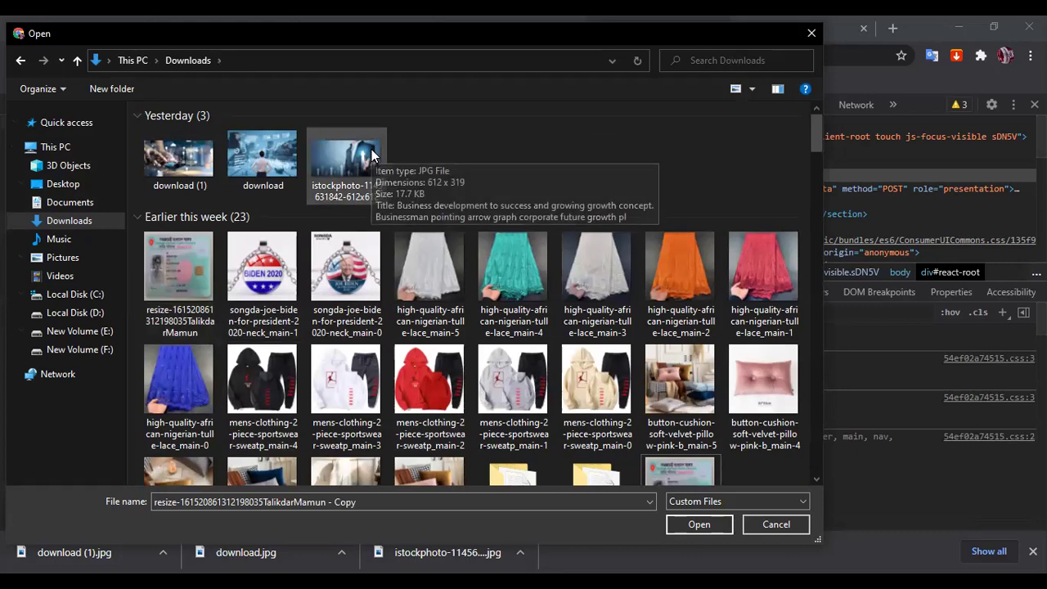
Look over the business, necklace and lace images in Downloads to decide which one to post
{"action": "left_click", "coordinate": [199, 169]}
{"action": "left_click", "coordinate": [247, 162]}
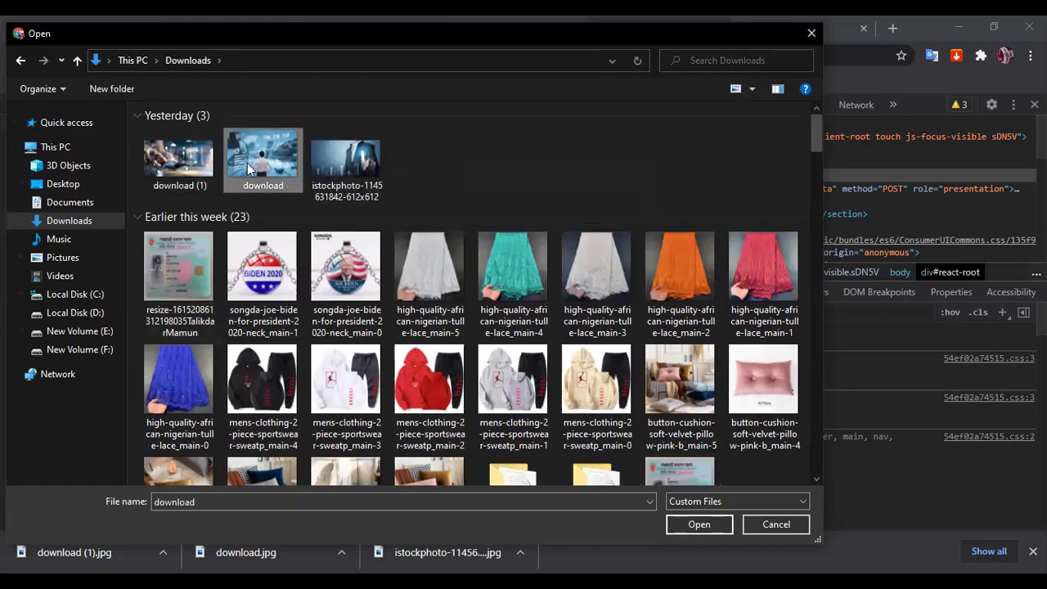
{"action": "left_click", "coordinate": [323, 174]}
{"action": "left_click", "coordinate": [186, 248]}
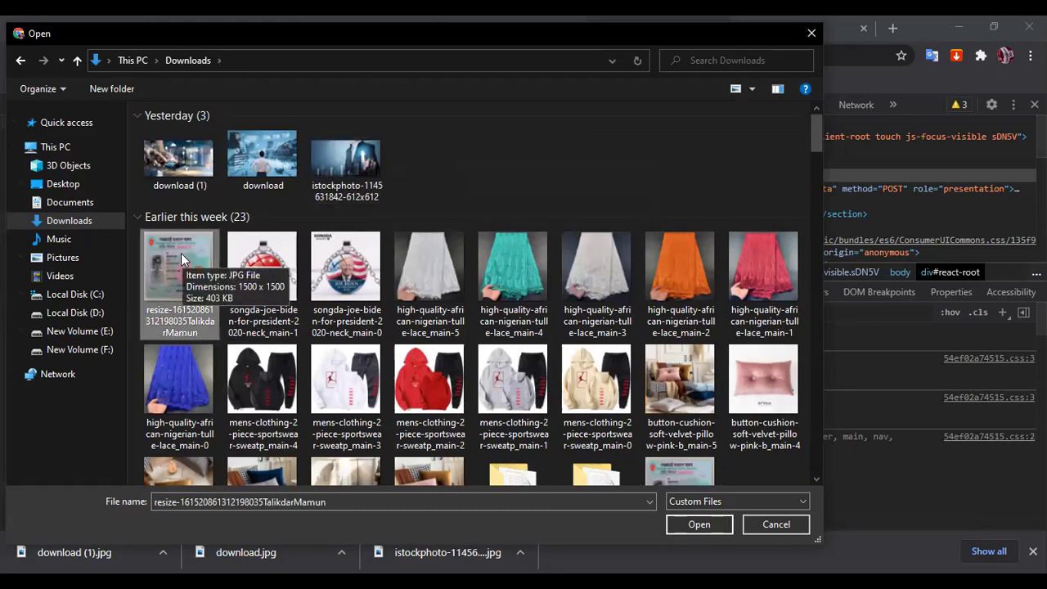
{"action": "left_click", "coordinate": [271, 278]}
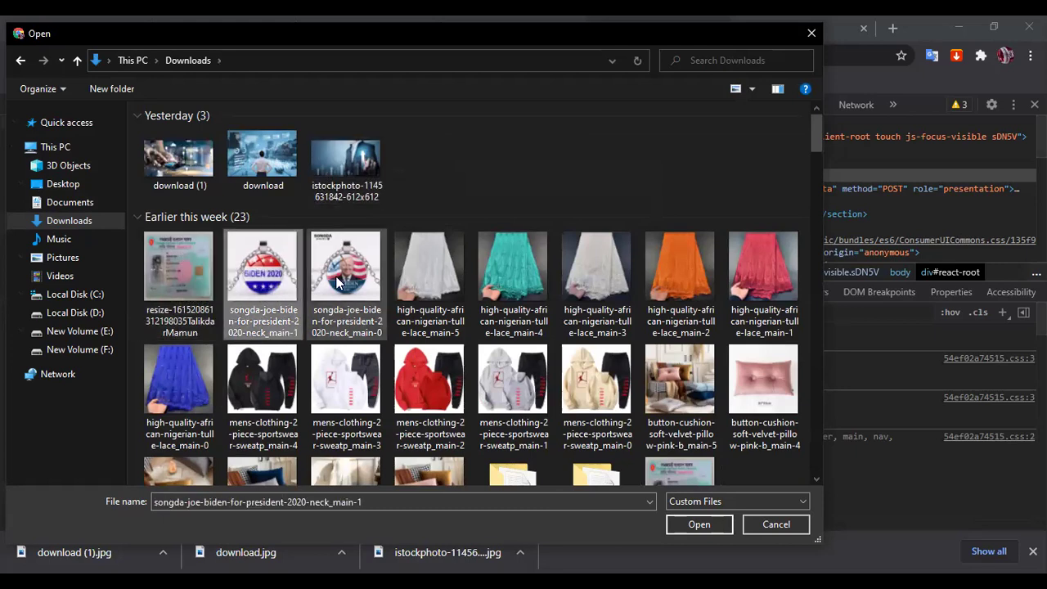
{"action": "left_click", "coordinate": [346, 279]}
{"action": "left_click", "coordinate": [412, 289]}
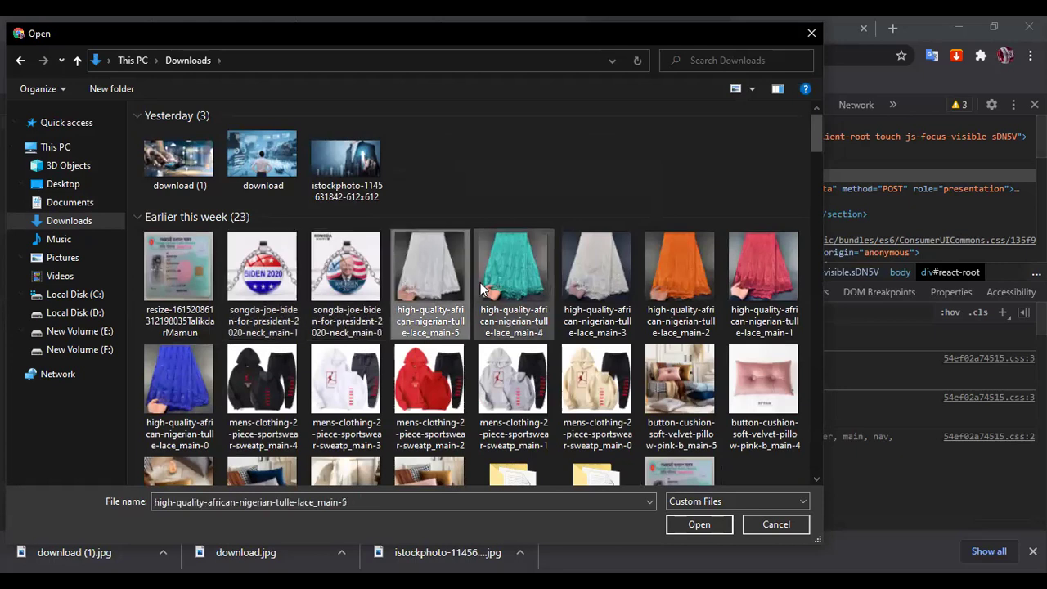
{"action": "left_click", "coordinate": [490, 291]}
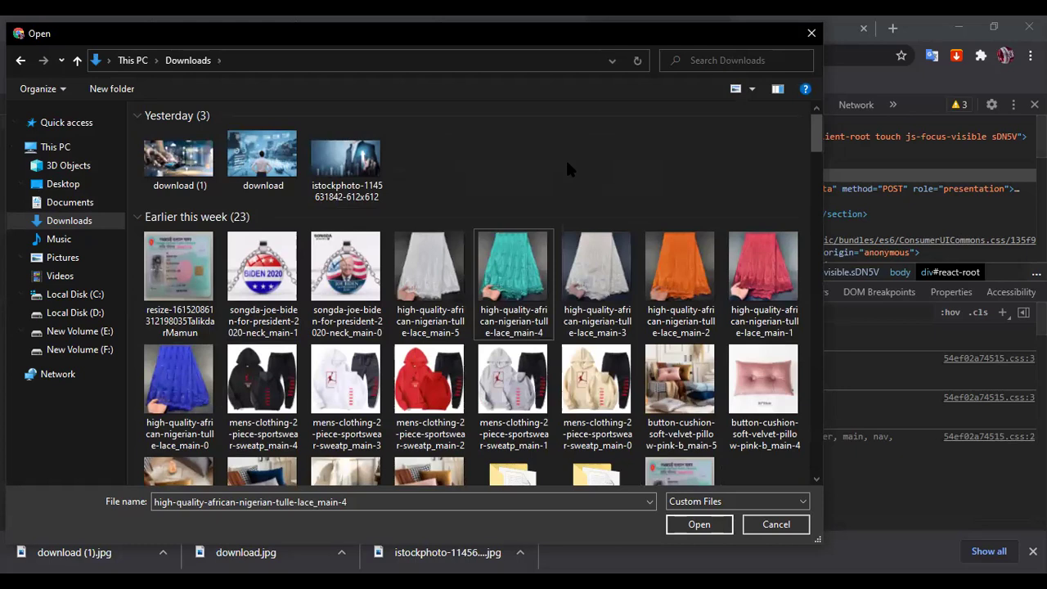
{"action": "left_click", "coordinate": [184, 181]}
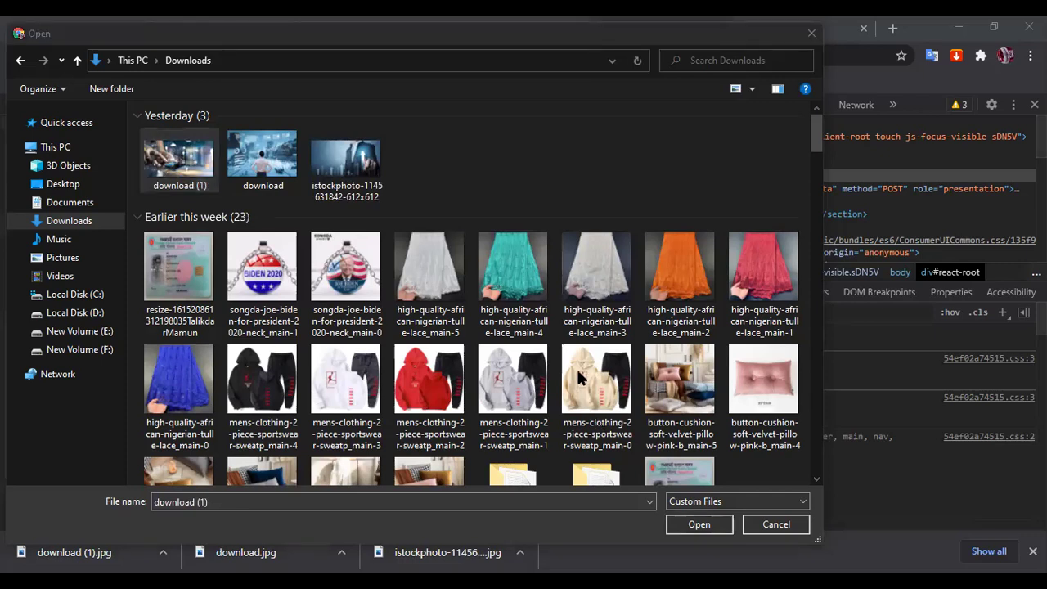
{"action": "left_click", "coordinate": [195, 186]}
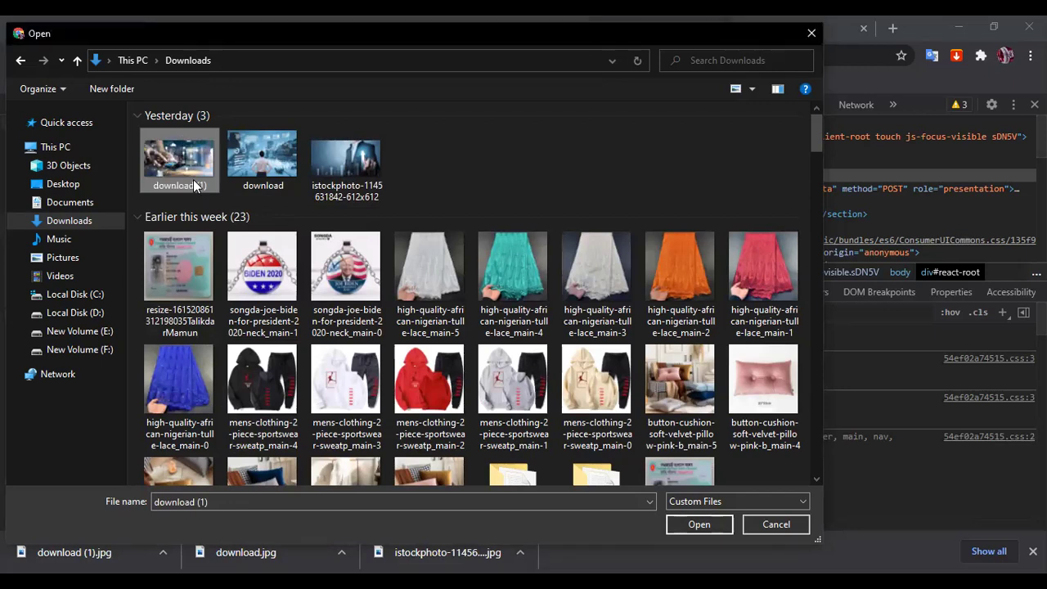
{"action": "left_click", "coordinate": [131, 230]}
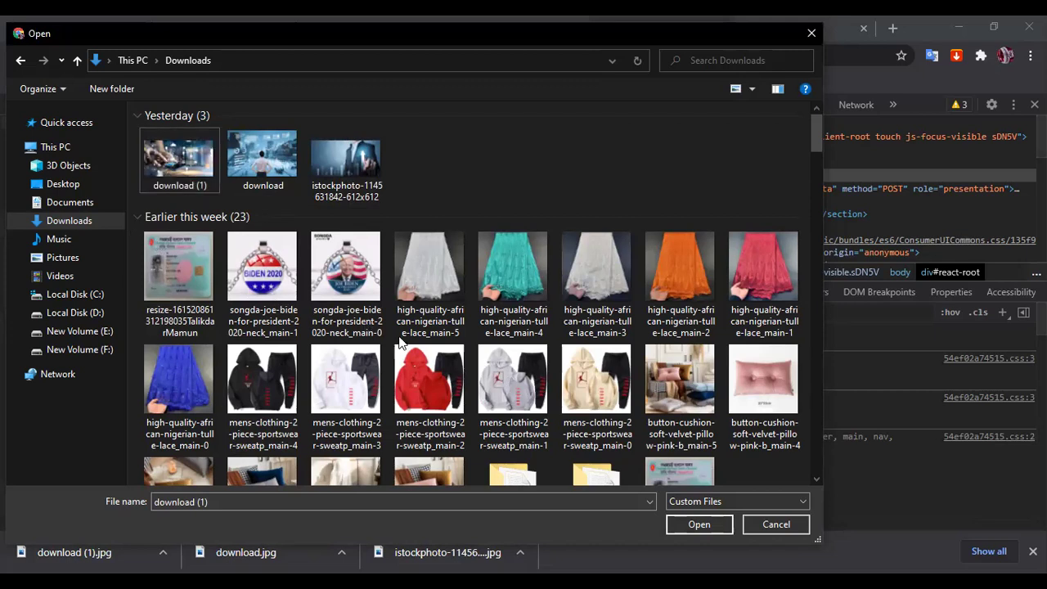
{"action": "left_click", "coordinate": [341, 172]}
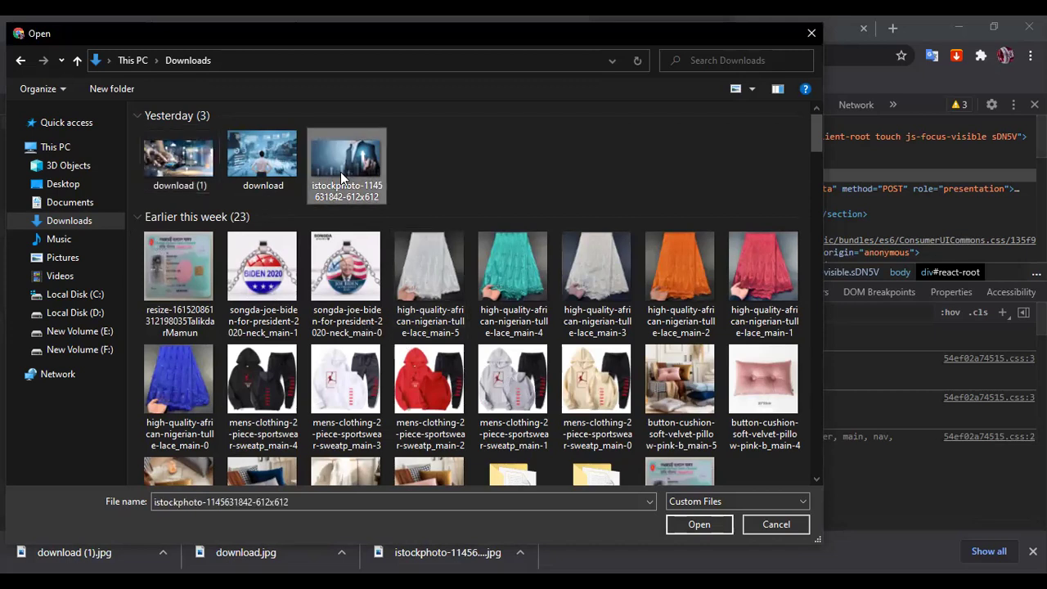
{"action": "left_click", "coordinate": [134, 236]}
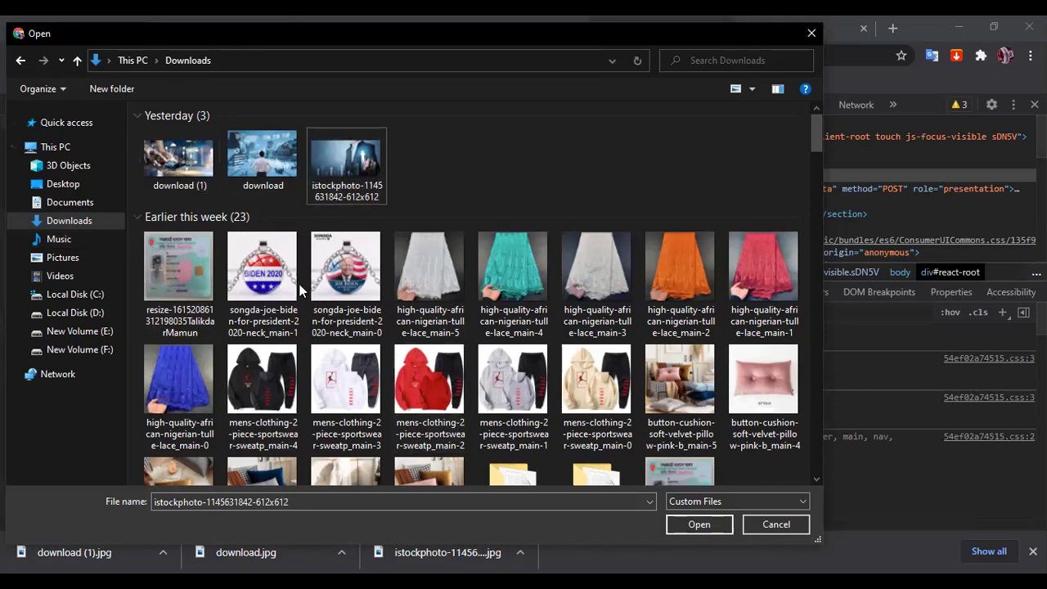
{"action": "key", "text": "Home"}
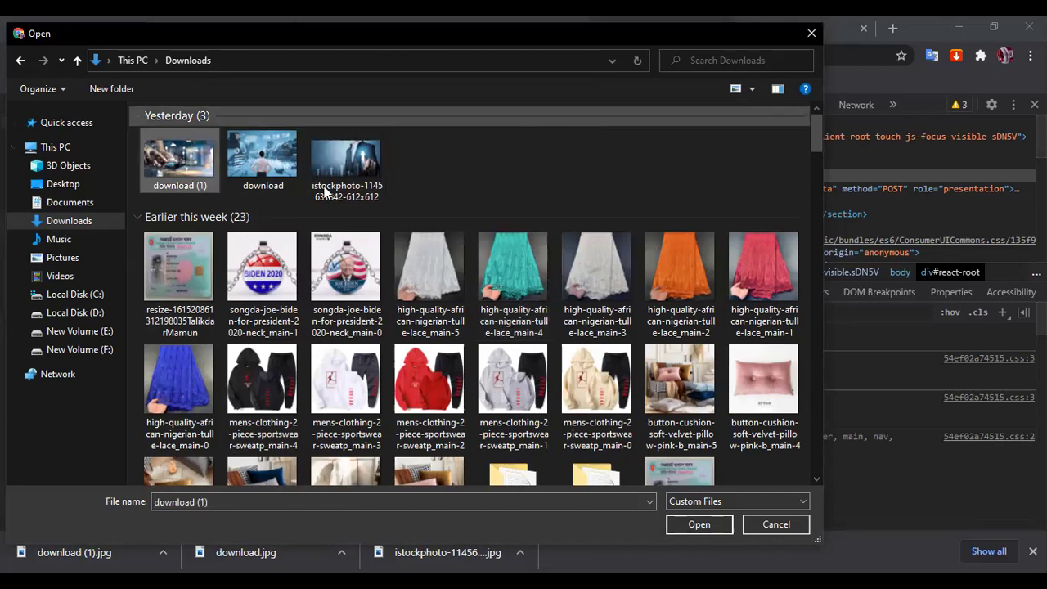
{"action": "left_click", "coordinate": [273, 169]}
{"action": "key", "text": "Down"}
{"action": "left_click", "coordinate": [175, 260]}
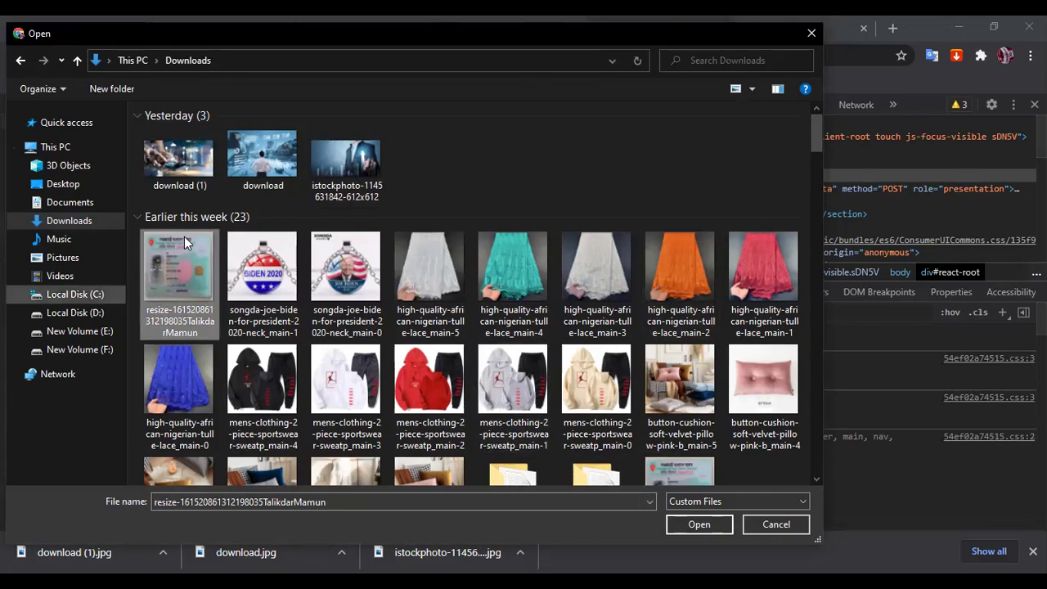
{"action": "left_click", "coordinate": [144, 140]}
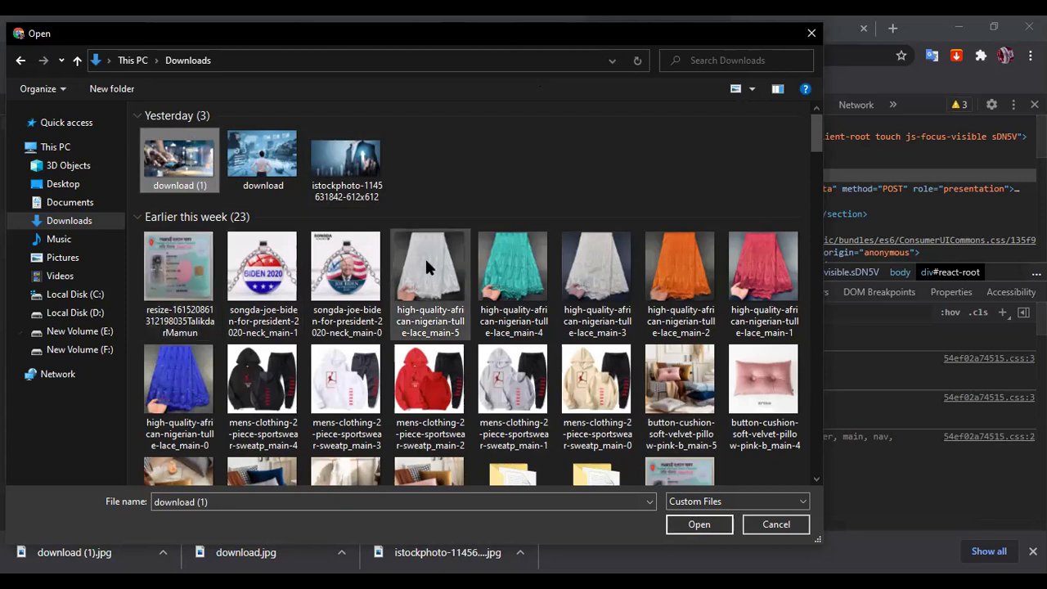
Share the mens-clothing-2-piece-sportswear-sweatp_main-2 image as a photo post without a caption and check it in the feed
{"action": "left_click", "coordinate": [426, 379]}
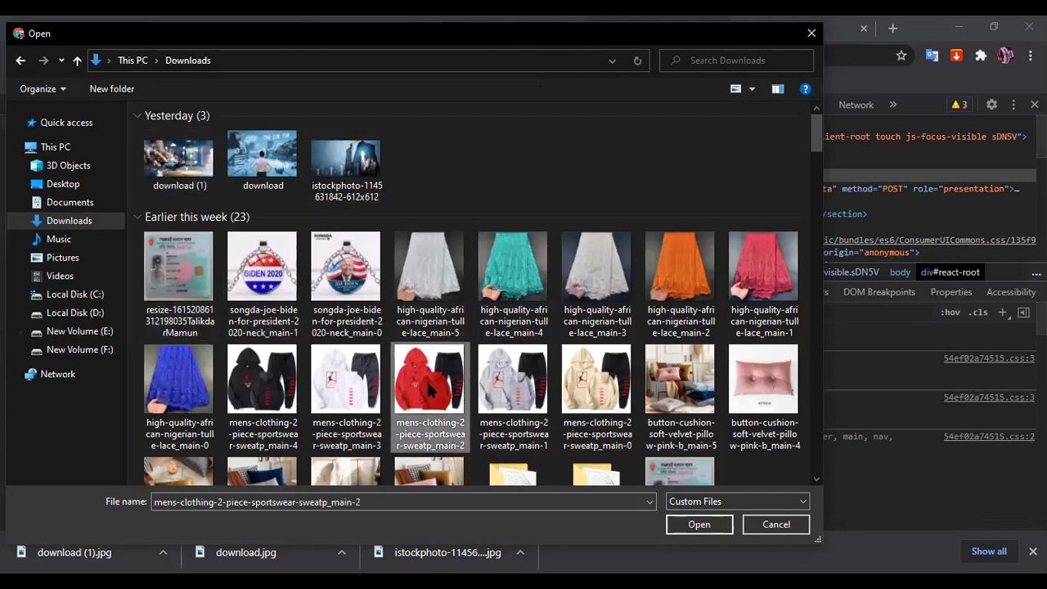
{"action": "left_click", "coordinate": [700, 524]}
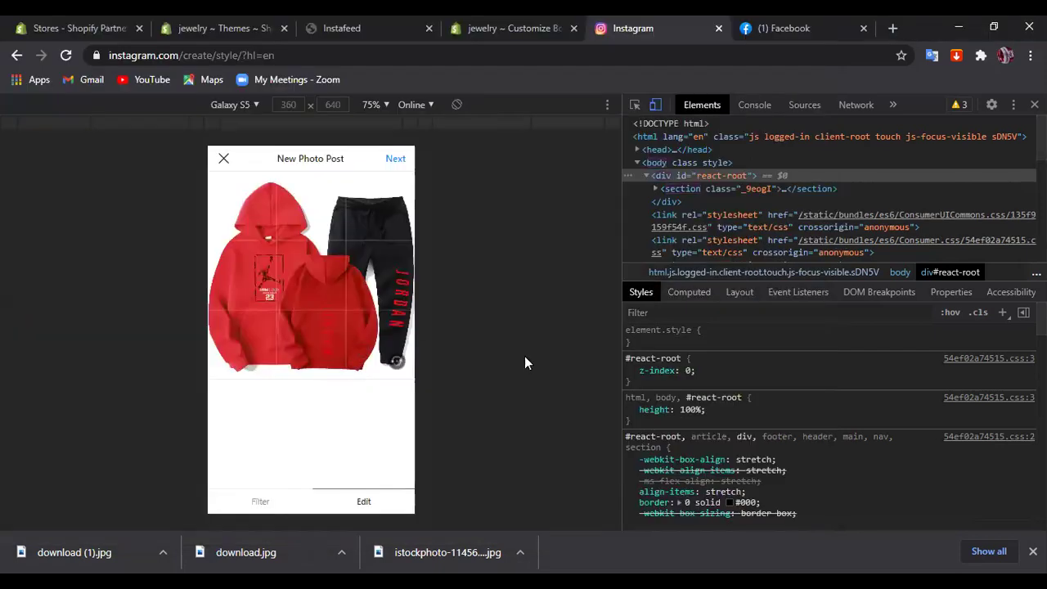
{"action": "left_click", "coordinate": [395, 159]}
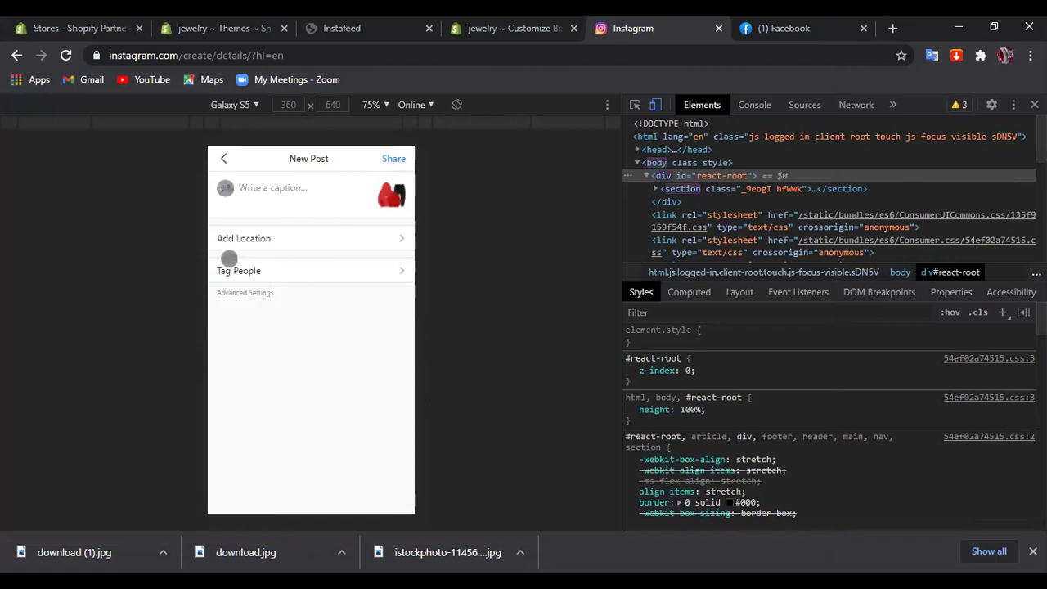
{"action": "left_click", "coordinate": [264, 188]}
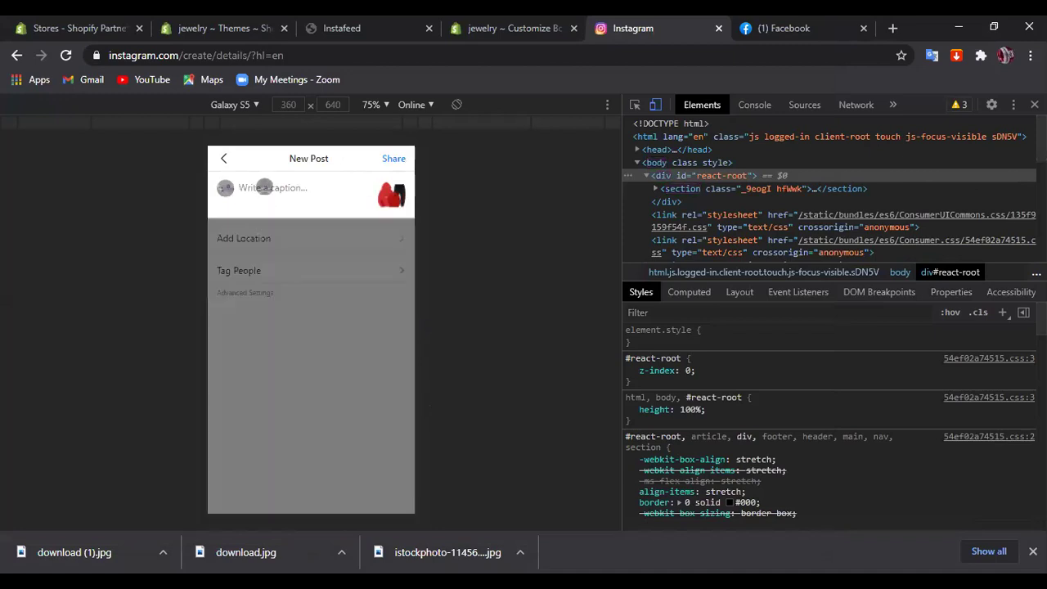
{"action": "left_click", "coordinate": [392, 160]}
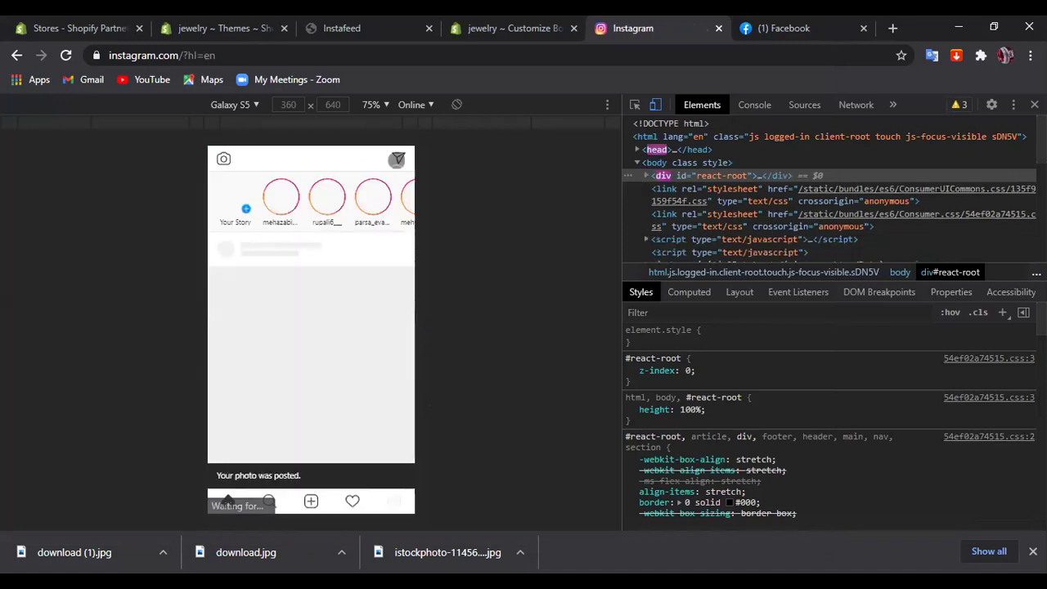
{"action": "scroll", "coordinate": [338, 269], "scroll_direction": "down", "scroll_amount": 1}
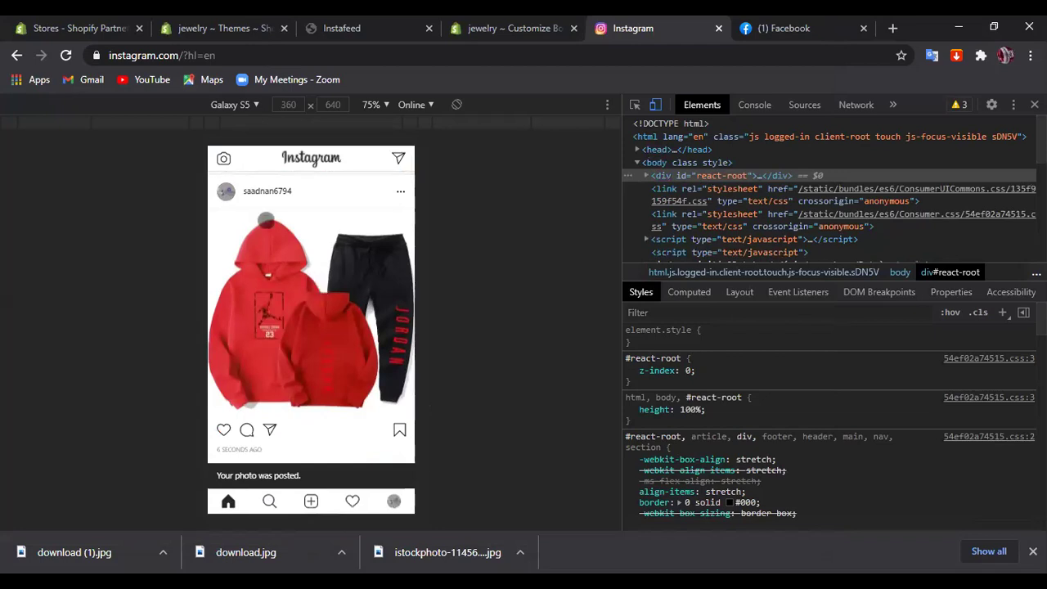
Create a new photo post with the high-quality-african-nigerian-tulle-lace_main-1 image from Downloads and share it without a caption
{"action": "left_click", "coordinate": [311, 502]}
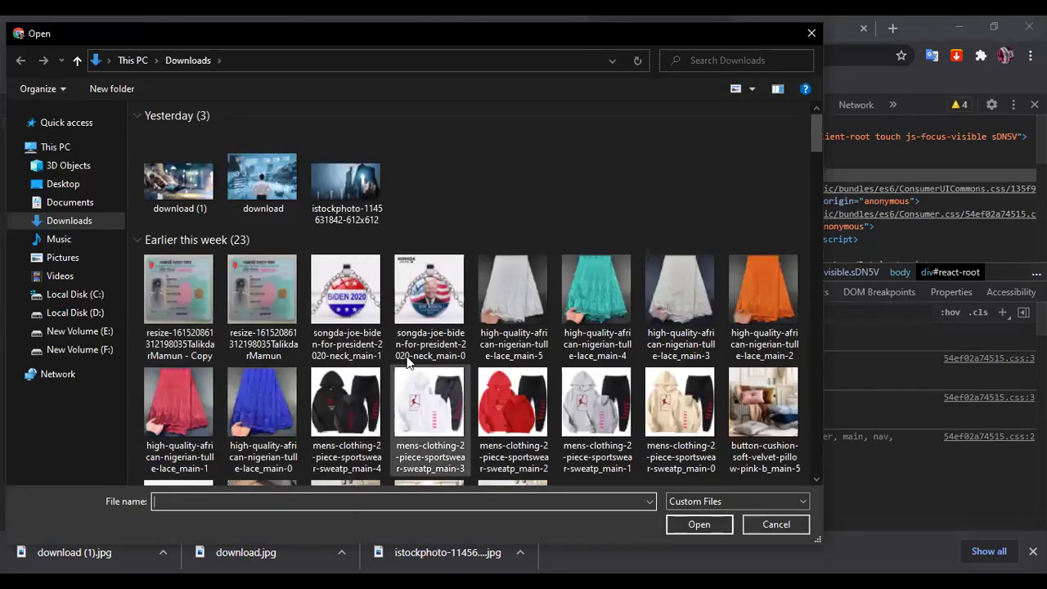
{"action": "scroll", "coordinate": [606, 311], "scroll_direction": "down", "scroll_amount": 3}
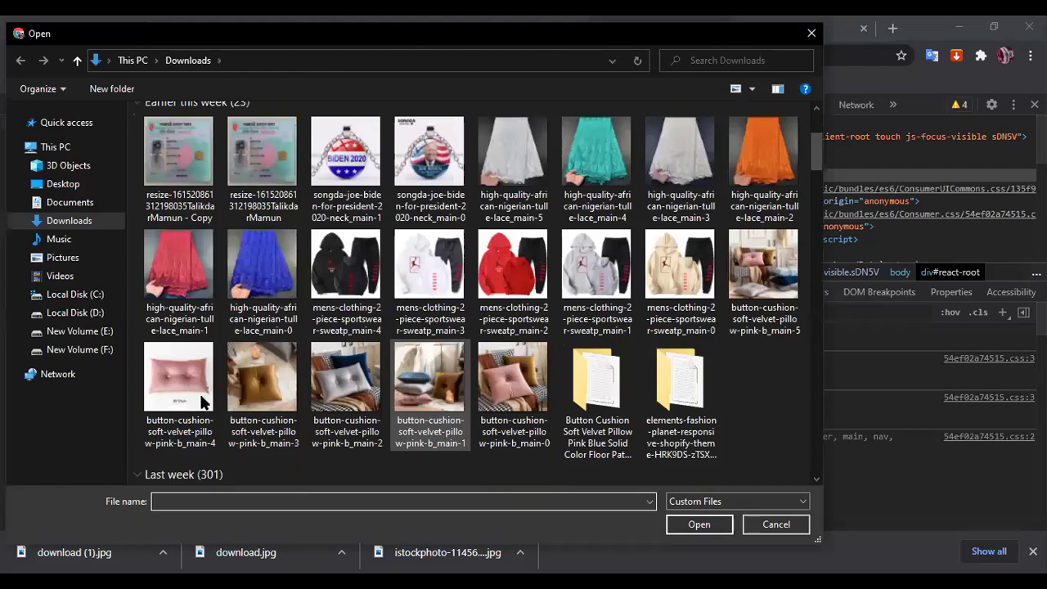
{"action": "scroll", "coordinate": [403, 450], "scroll_direction": "down", "scroll_amount": 5}
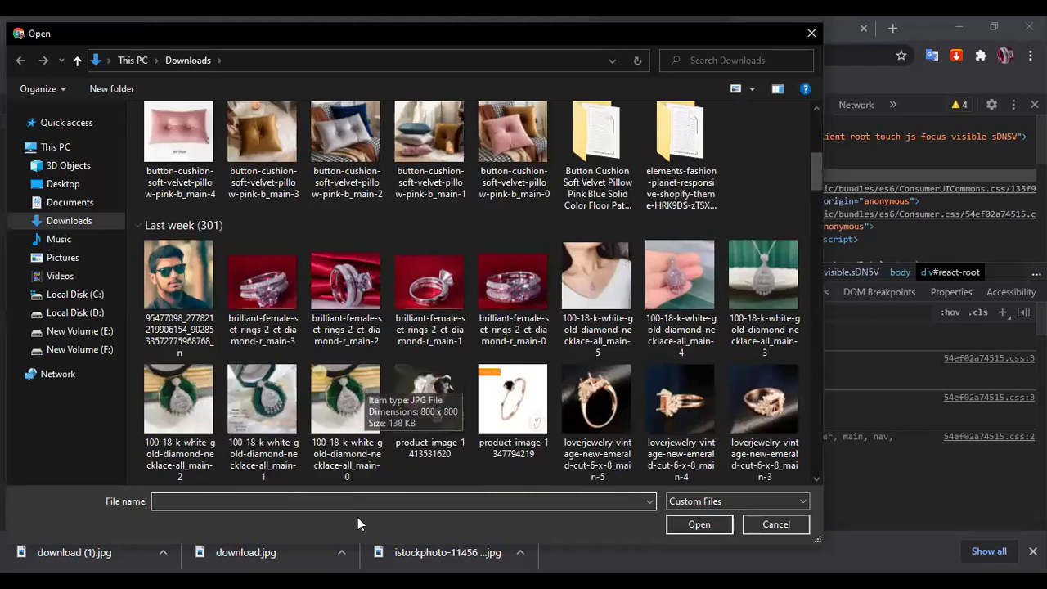
{"action": "scroll", "coordinate": [429, 376], "scroll_direction": "up", "scroll_amount": 5}
{"action": "double_click", "coordinate": [179, 254]}
{"action": "left_click", "coordinate": [395, 159]}
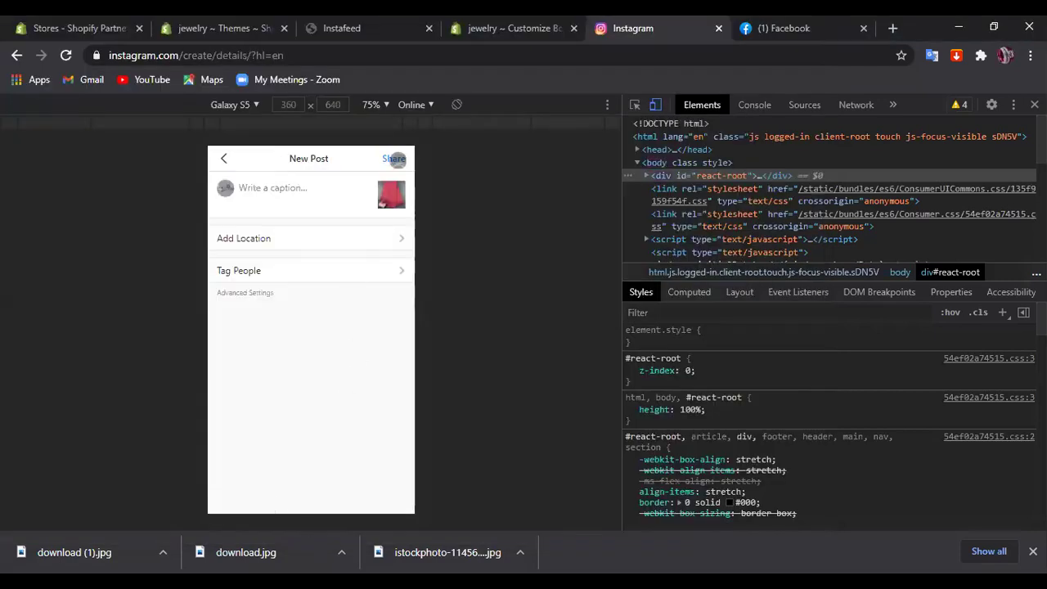
{"action": "left_click", "coordinate": [395, 165]}
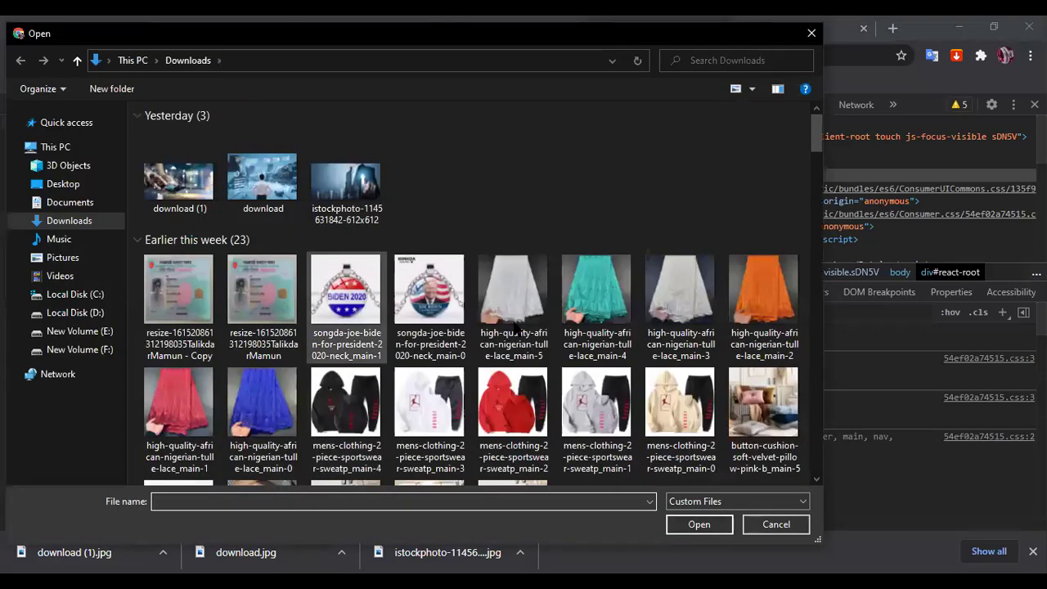
Choose the black small_chicever-womens-bag-patchwork-chains image from Downloads and share it as a photo post without a caption
{"action": "scroll", "coordinate": [516, 331], "scroll_direction": "down", "scroll_amount": 3}
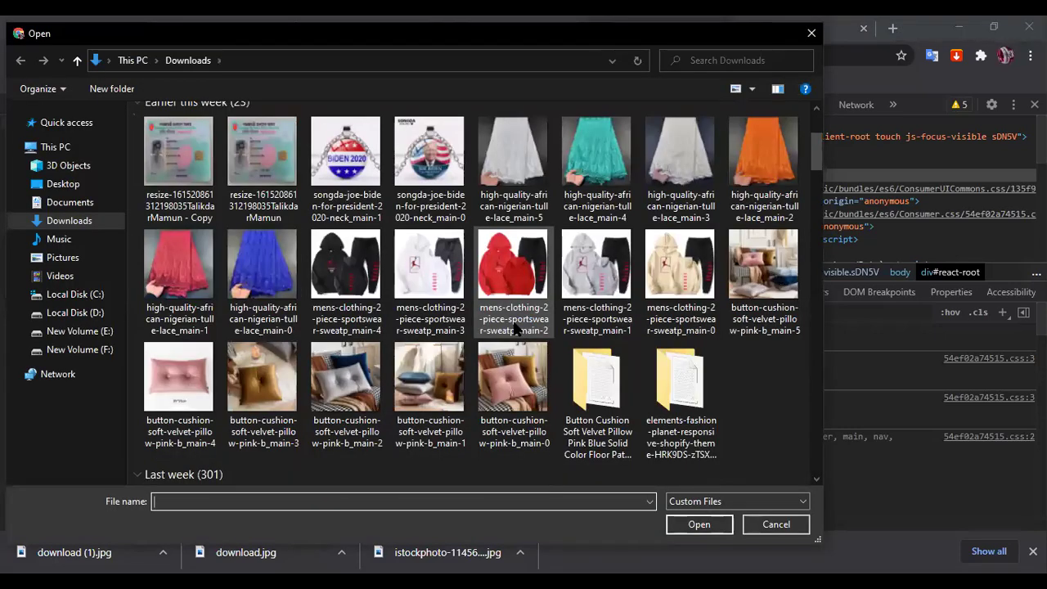
{"action": "scroll", "coordinate": [516, 329], "scroll_direction": "down", "scroll_amount": 3}
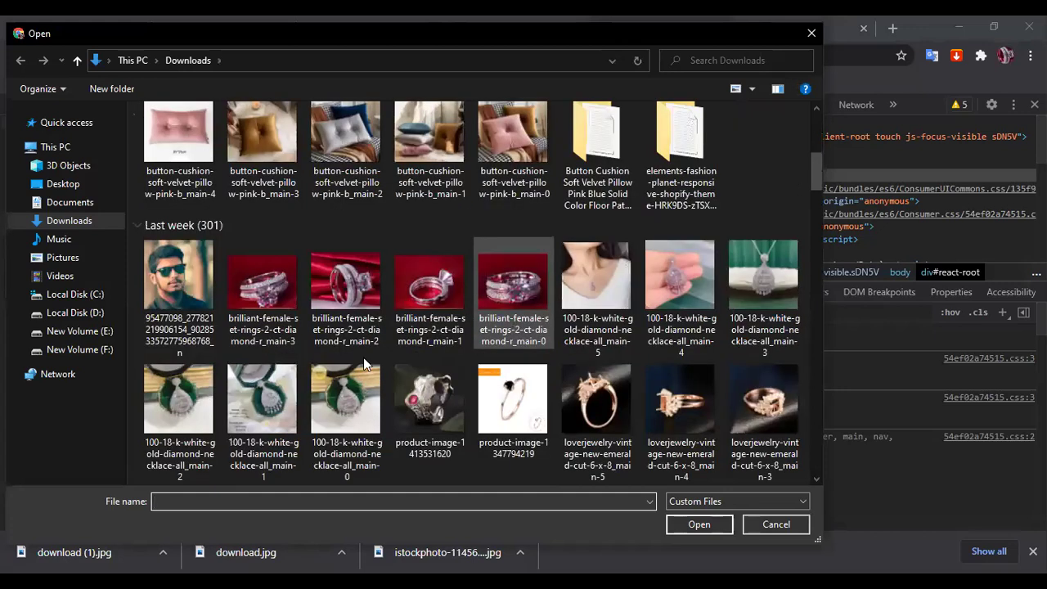
{"action": "scroll", "coordinate": [363, 347], "scroll_direction": "down", "scroll_amount": 3}
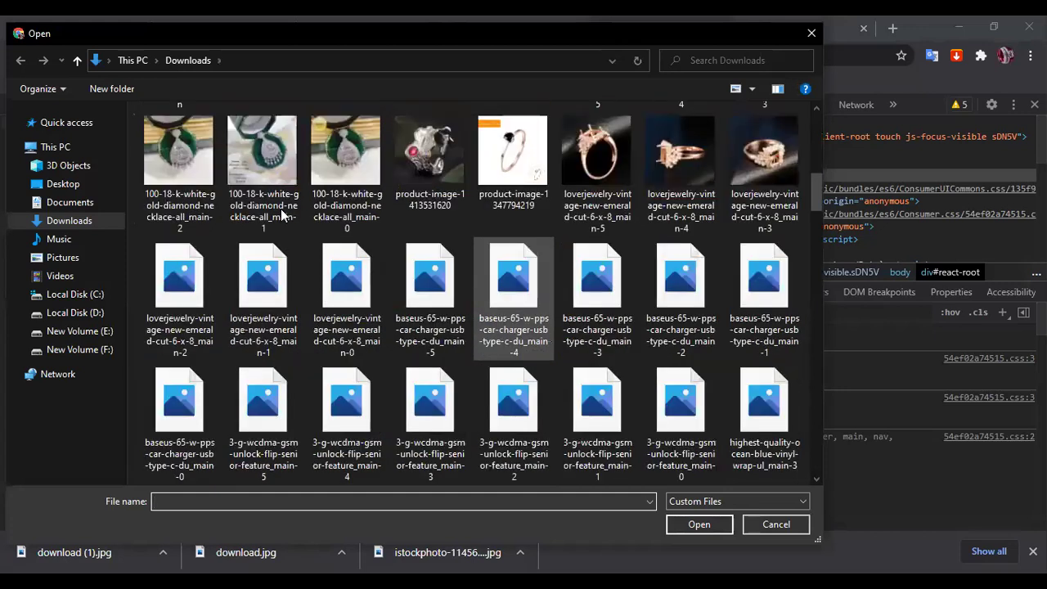
{"action": "scroll", "coordinate": [481, 265], "scroll_direction": "down", "scroll_amount": 3}
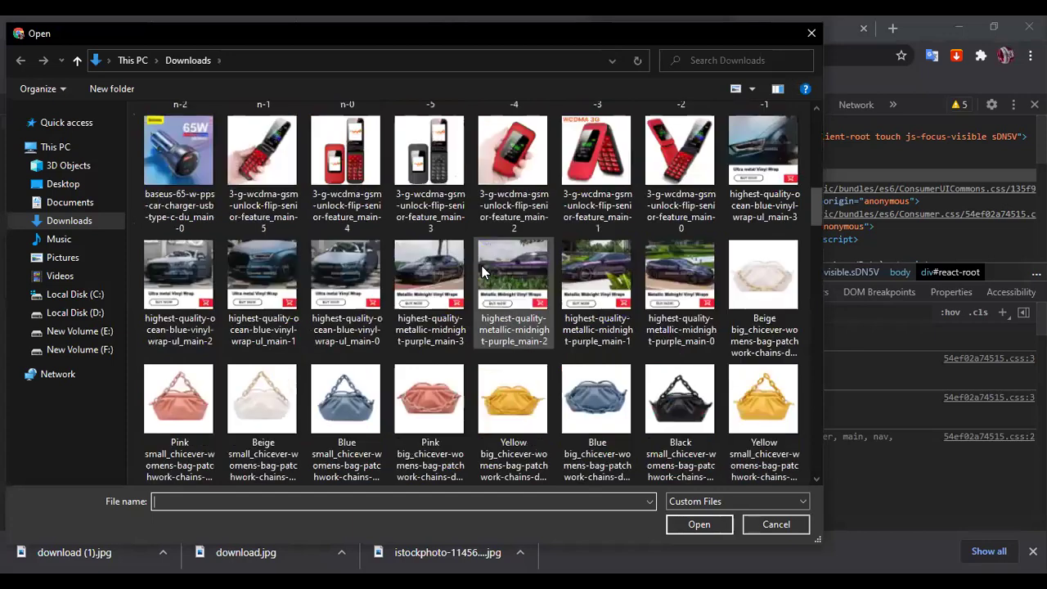
{"action": "scroll", "coordinate": [383, 205], "scroll_direction": "up", "scroll_amount": 3}
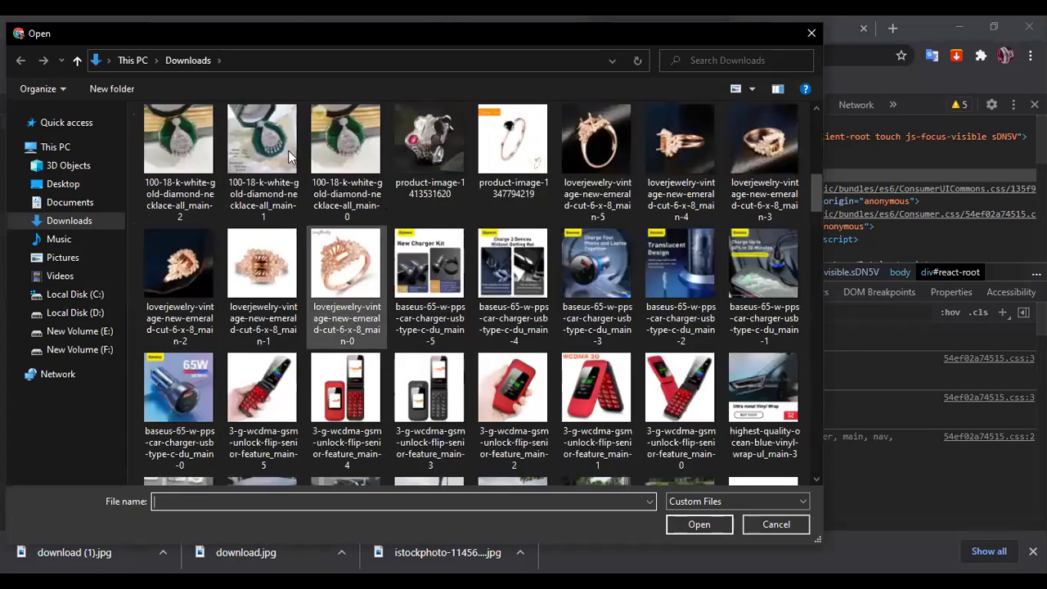
{"action": "scroll", "coordinate": [288, 155], "scroll_direction": "up", "scroll_amount": 2}
{"action": "scroll", "coordinate": [677, 194], "scroll_direction": "up", "scroll_amount": 3}
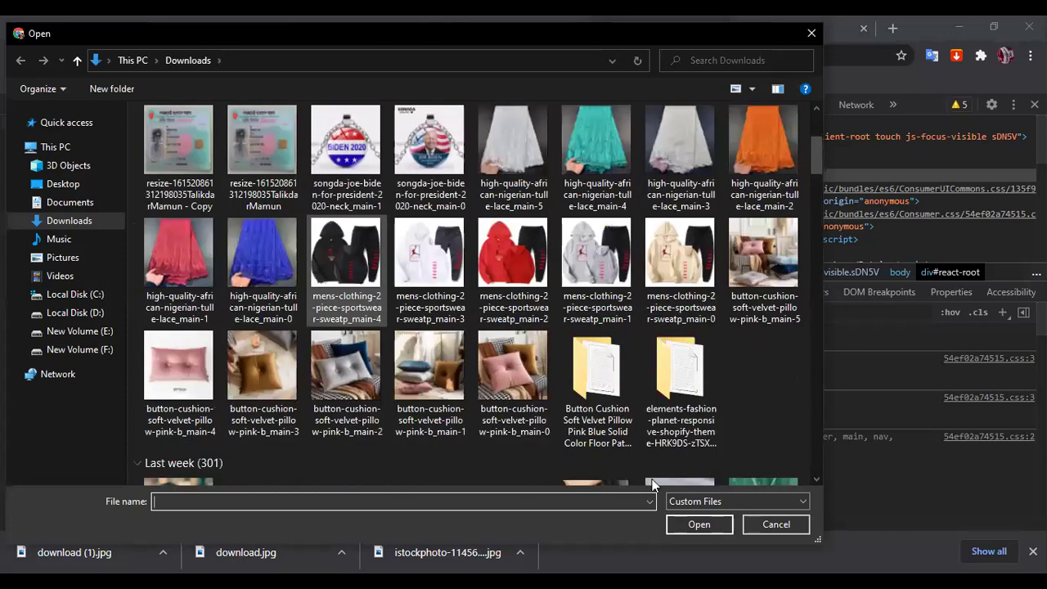
{"action": "scroll", "coordinate": [409, 383], "scroll_direction": "up", "scroll_amount": 3}
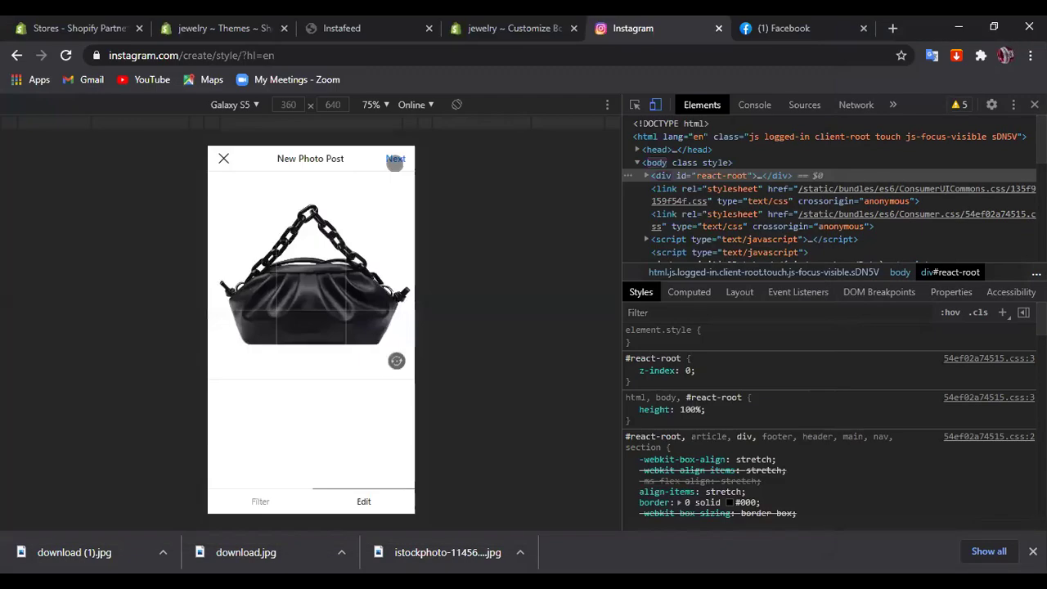
{"action": "left_click", "coordinate": [390, 160]}
{"action": "left_click", "coordinate": [390, 159]}
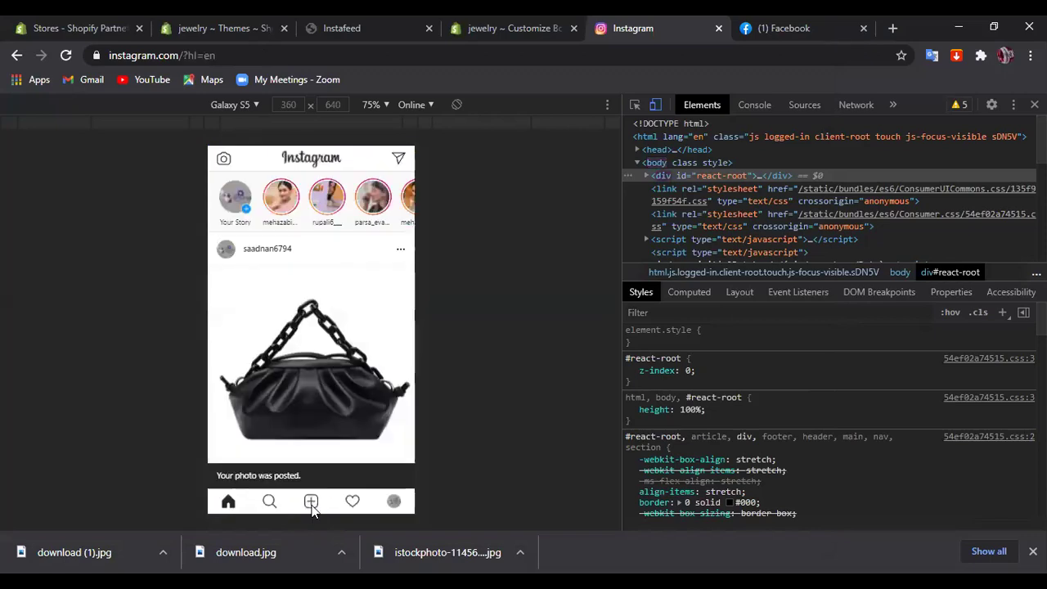
Create a new photo post with the 2021-summer-kawaii-t-shirts-for-girl-boy_main-5 - Copy image from Downloads and share it without a caption
{"action": "left_click", "coordinate": [311, 501]}
{"action": "scroll", "coordinate": [598, 350], "scroll_direction": "down", "scroll_amount": 5}
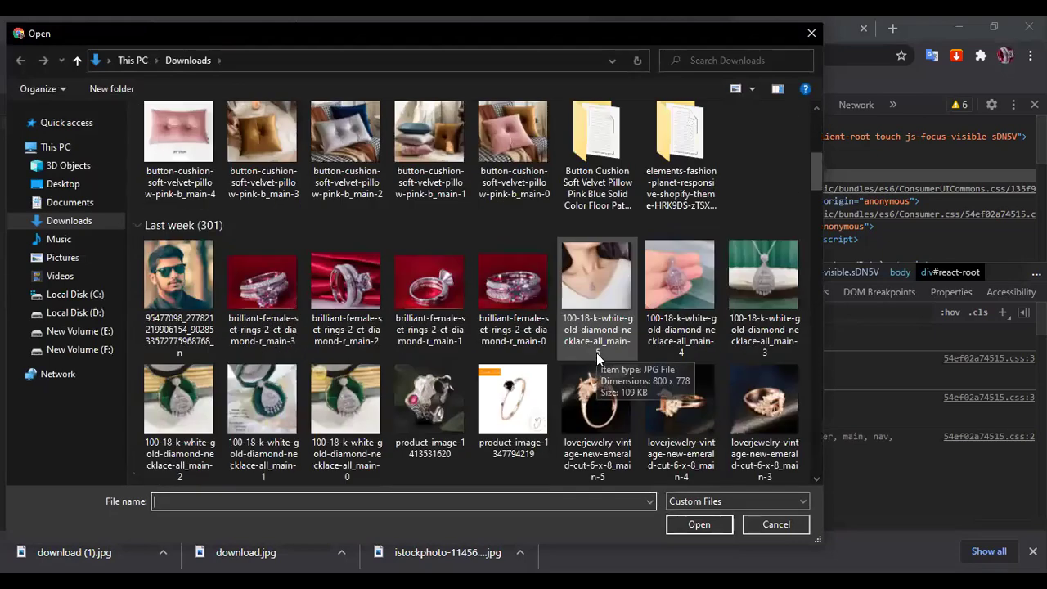
{"action": "scroll", "coordinate": [597, 352], "scroll_direction": "down", "scroll_amount": 2}
{"action": "scroll", "coordinate": [577, 283], "scroll_direction": "down", "scroll_amount": 2}
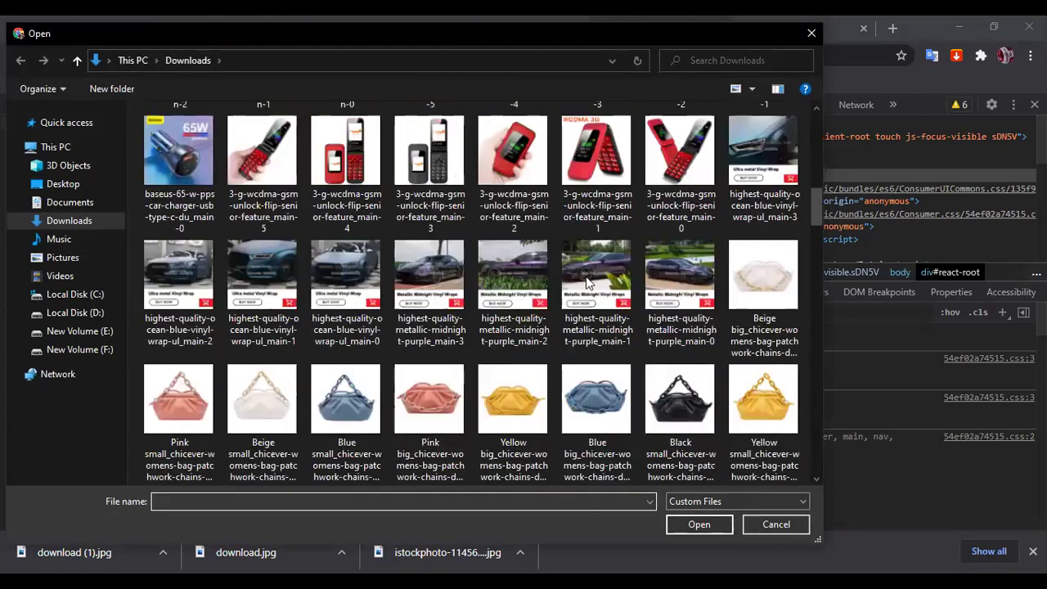
{"action": "scroll", "coordinate": [638, 283], "scroll_direction": "down", "scroll_amount": 2}
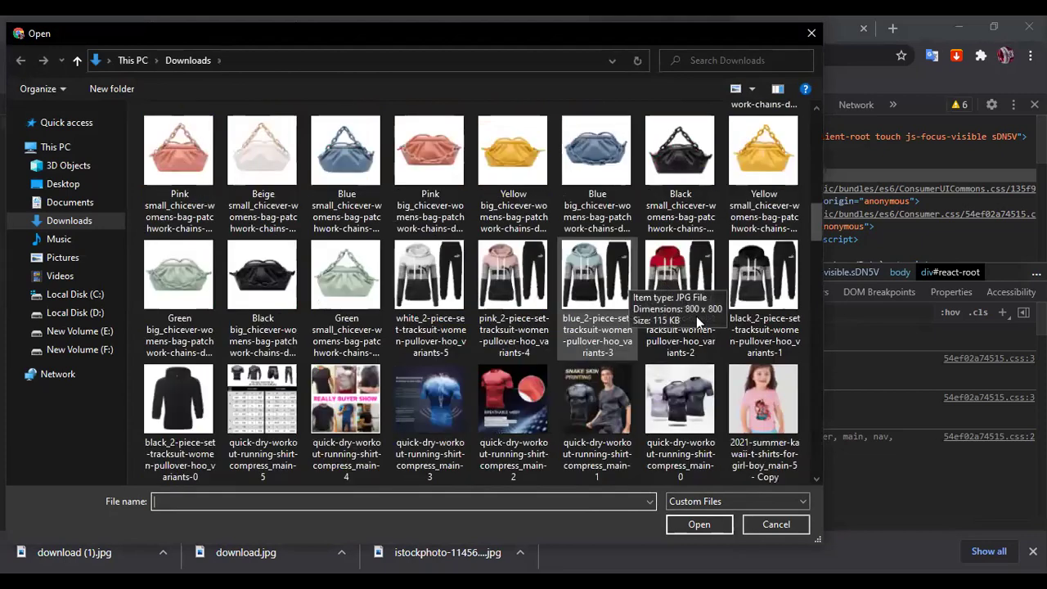
{"action": "left_click", "coordinate": [749, 405]}
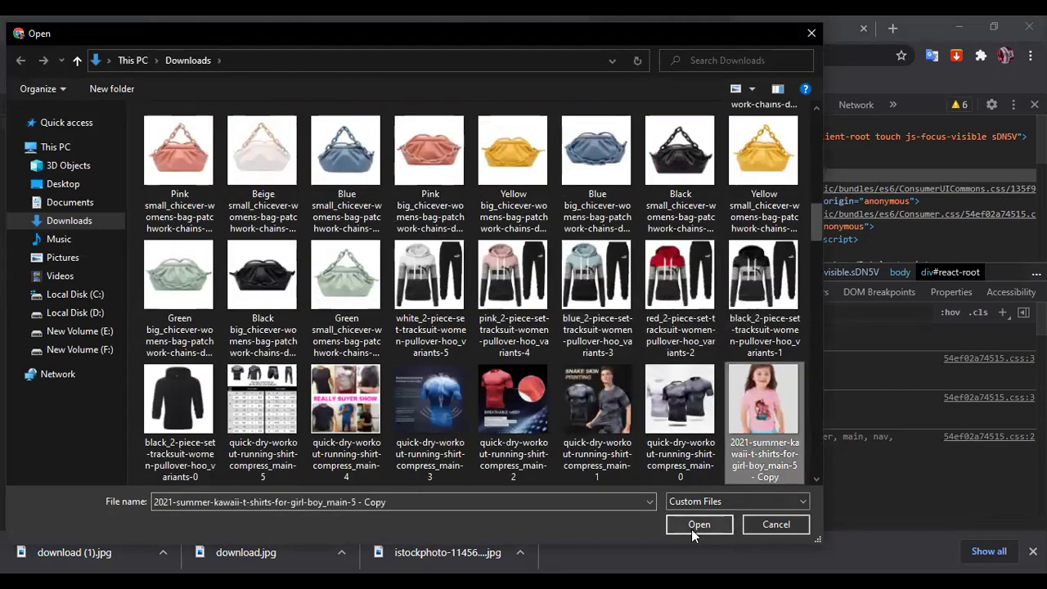
{"action": "key", "text": "Return"}
{"action": "left_click", "coordinate": [393, 159]}
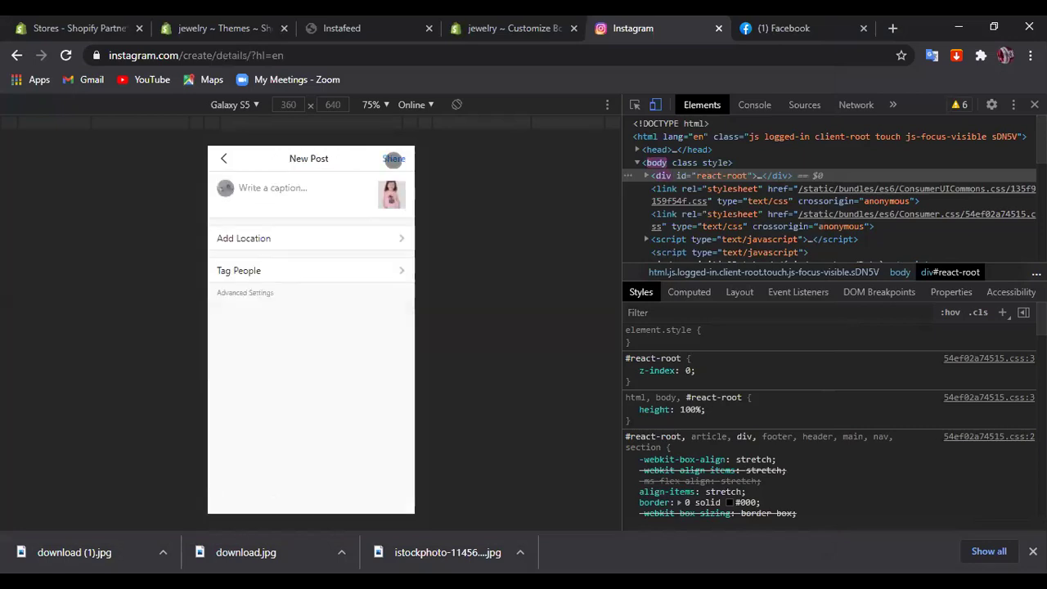
{"action": "left_click", "coordinate": [393, 159]}
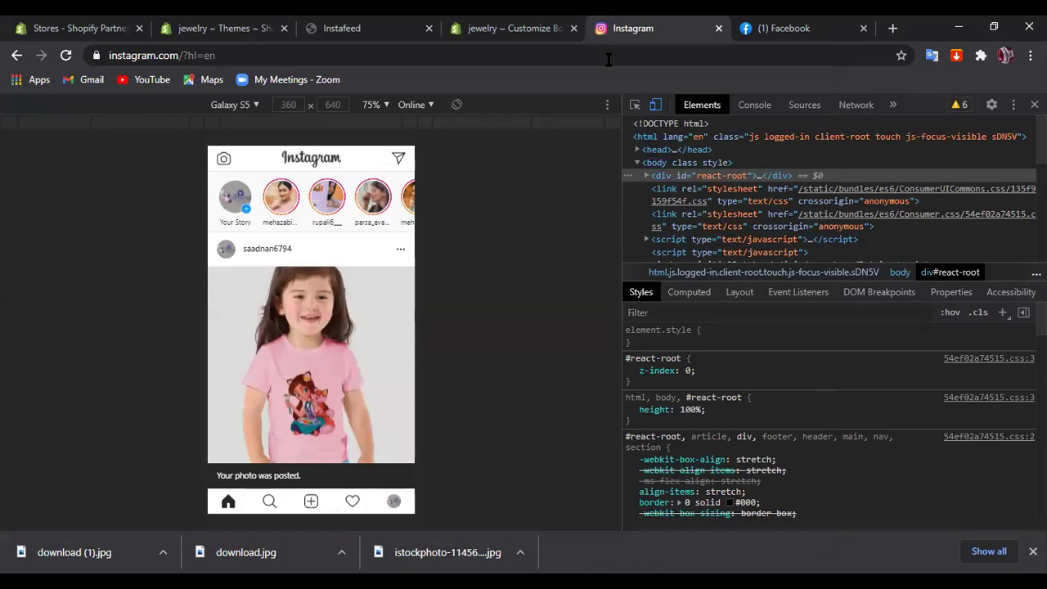
Reload the Instagram feed, dismiss the home screen prompt and check the newest post
{"action": "left_click", "coordinate": [67, 55]}
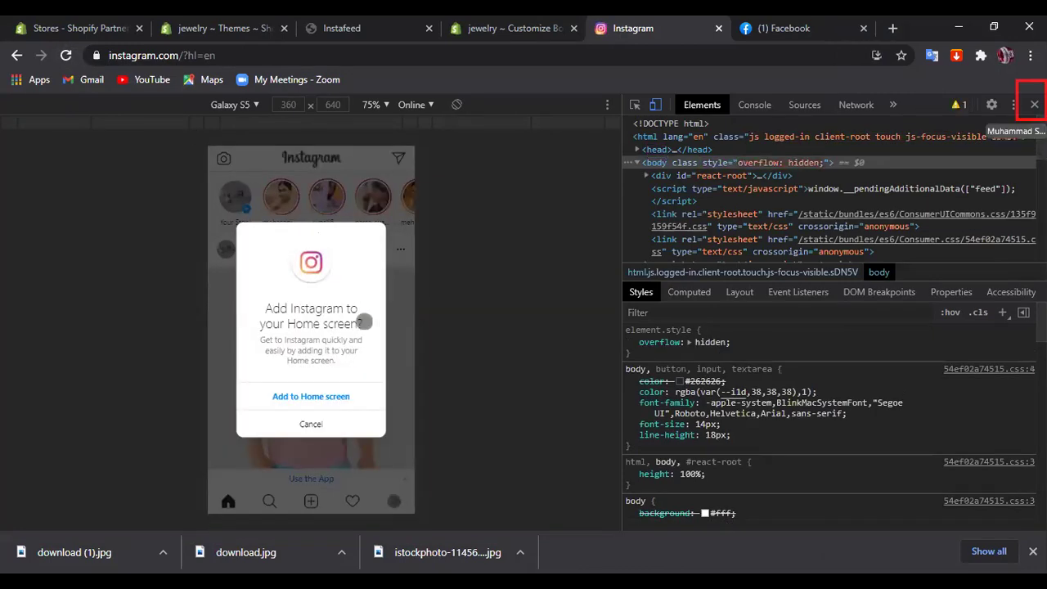
{"action": "left_click", "coordinate": [311, 424]}
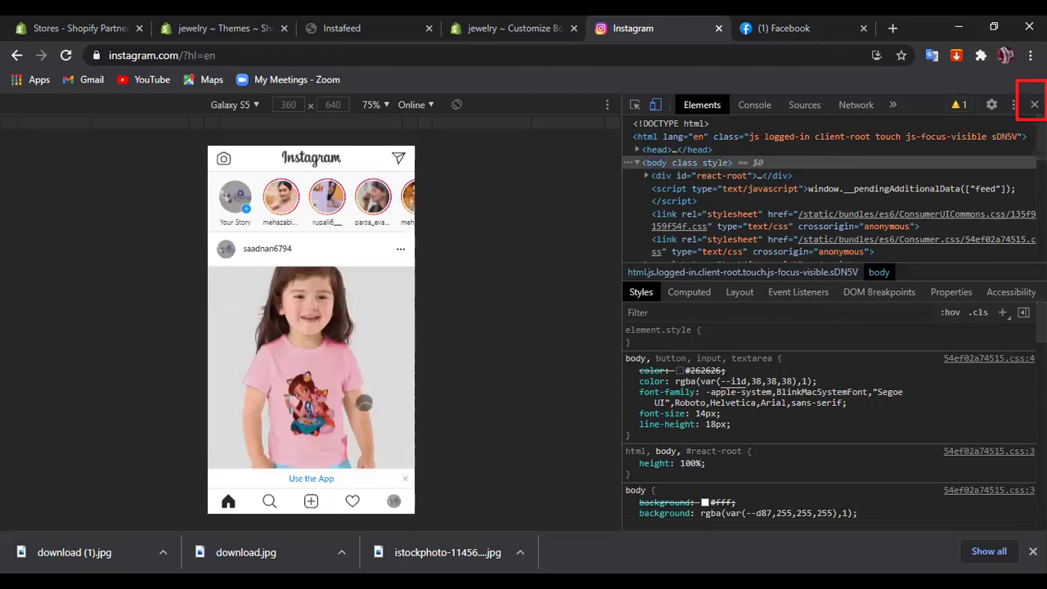
{"action": "scroll", "coordinate": [365, 402], "scroll_direction": "down", "scroll_amount": 1}
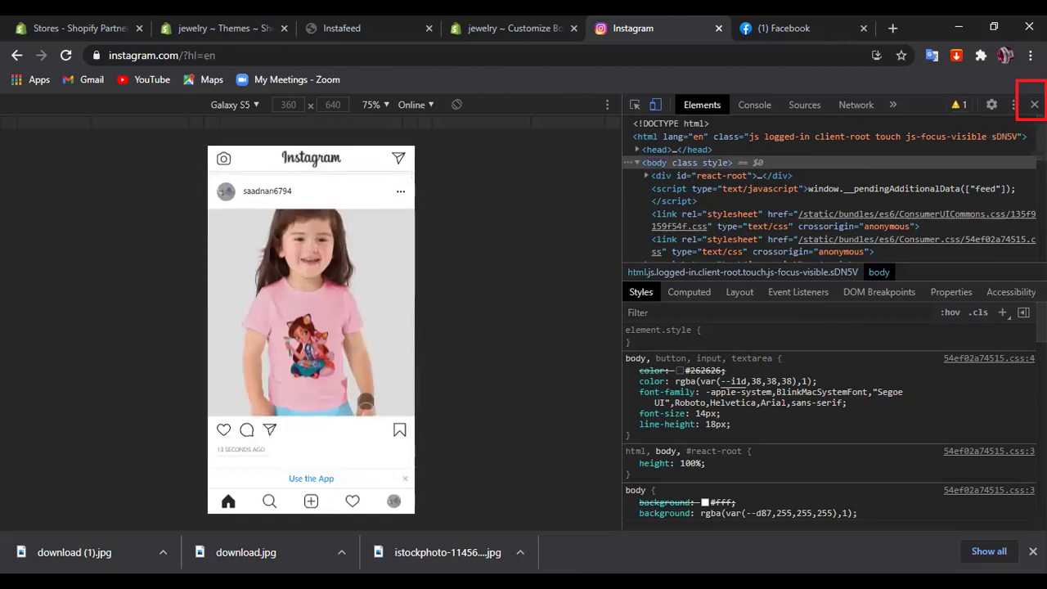
{"action": "left_click", "coordinate": [400, 191]}
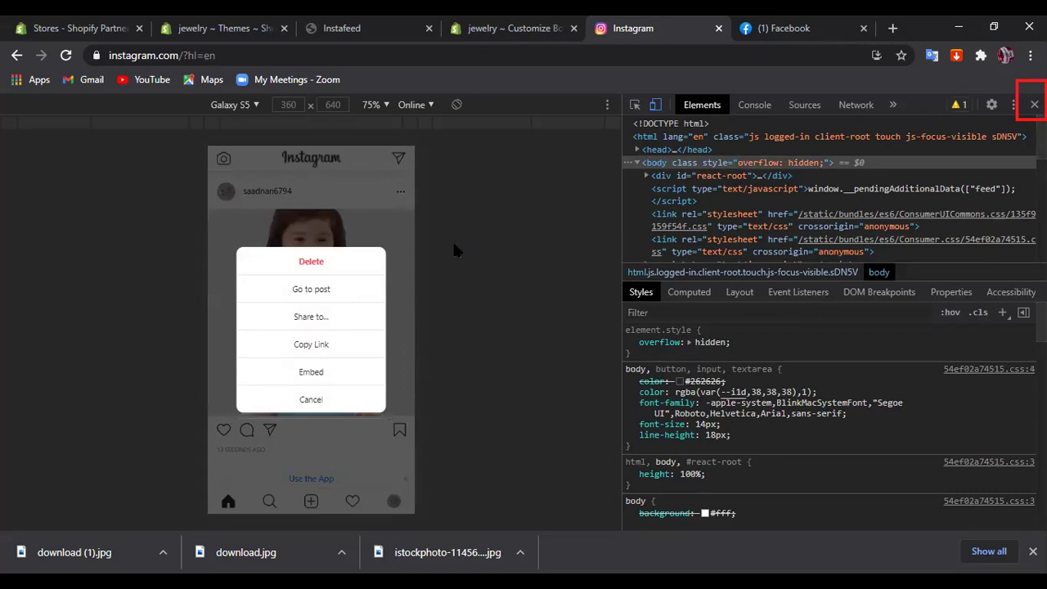
{"action": "key", "text": "ctrl+shift+c"}
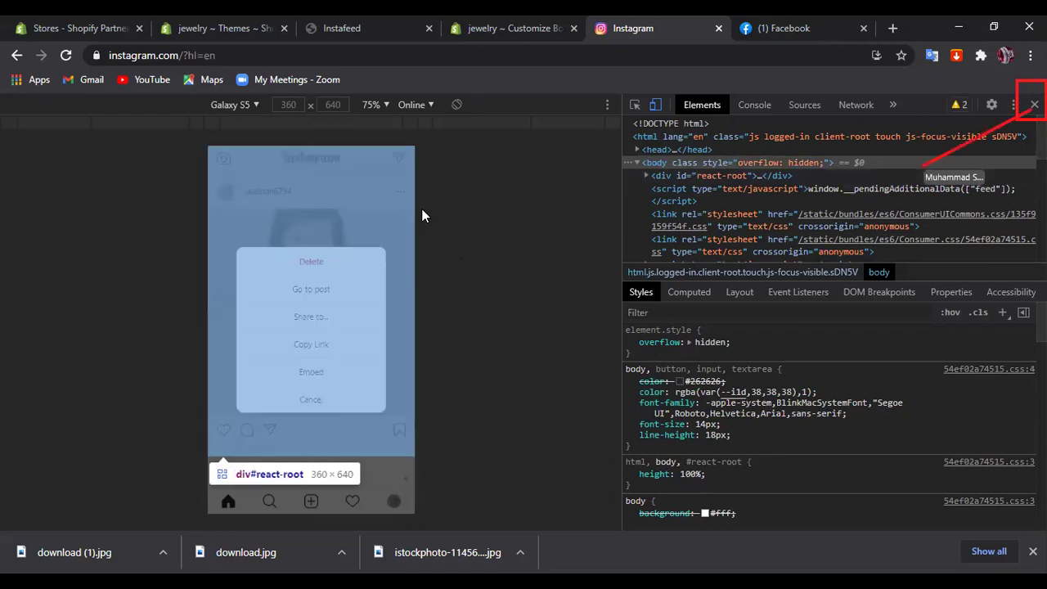
{"action": "key", "text": "ctrl+shift+c"}
{"action": "left_click", "coordinate": [328, 400]}
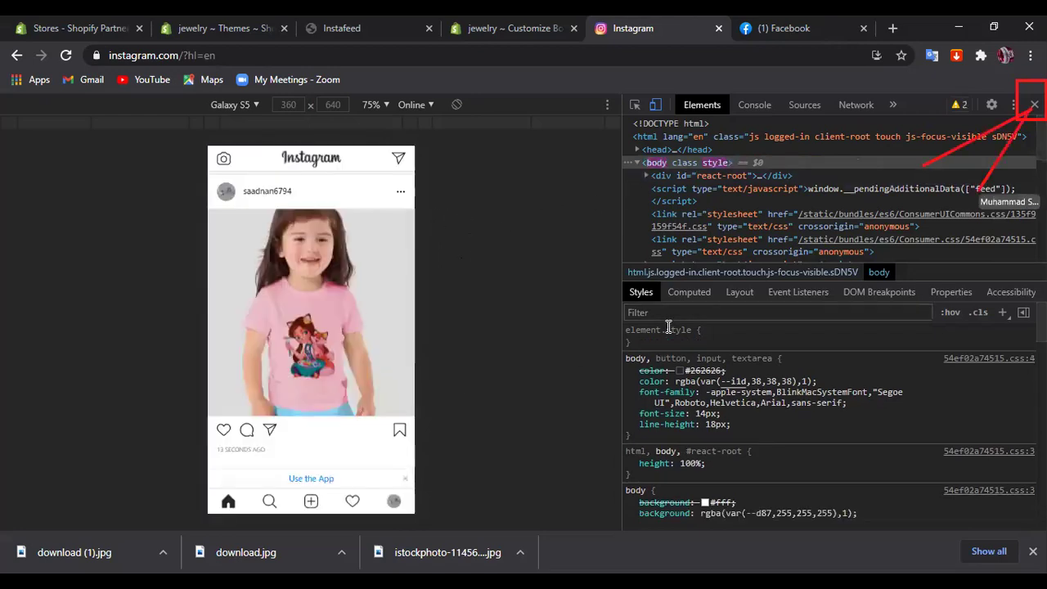
Close the developer tools, look through the posts in the full-width Instagram feed and reload the page
{"action": "left_click", "coordinate": [1034, 105]}
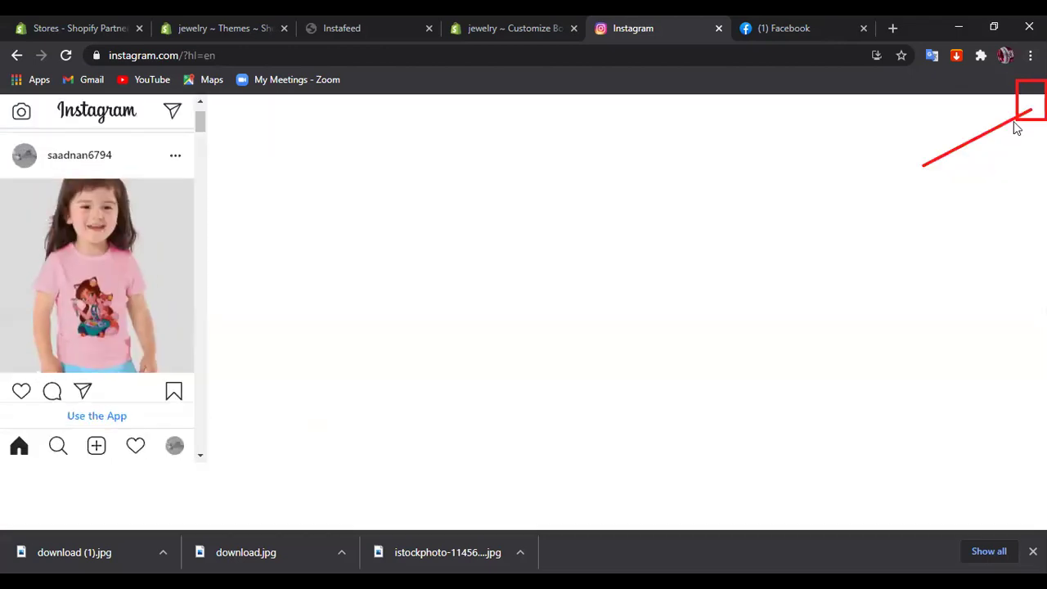
{"action": "scroll", "coordinate": [308, 296], "scroll_direction": "down", "scroll_amount": 8}
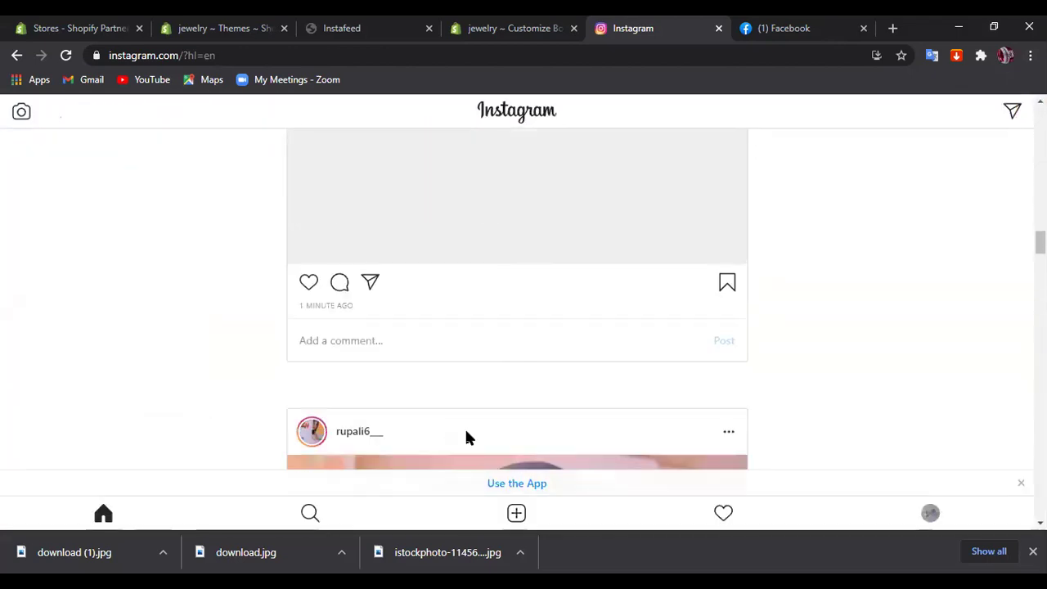
{"action": "scroll", "coordinate": [517, 472], "scroll_direction": "up", "scroll_amount": 6}
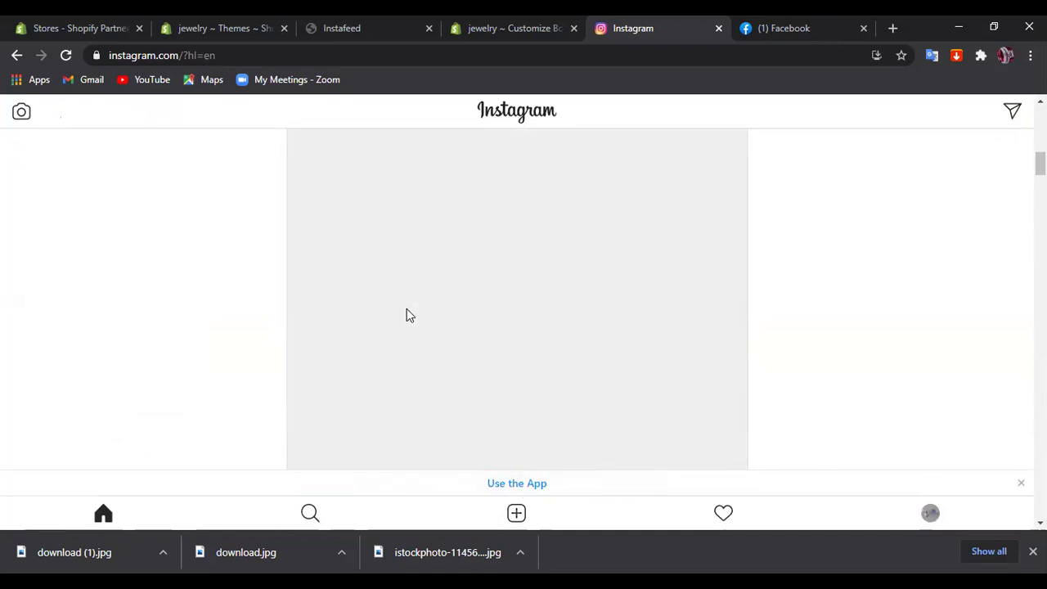
{"action": "scroll", "coordinate": [405, 311], "scroll_direction": "up", "scroll_amount": 1}
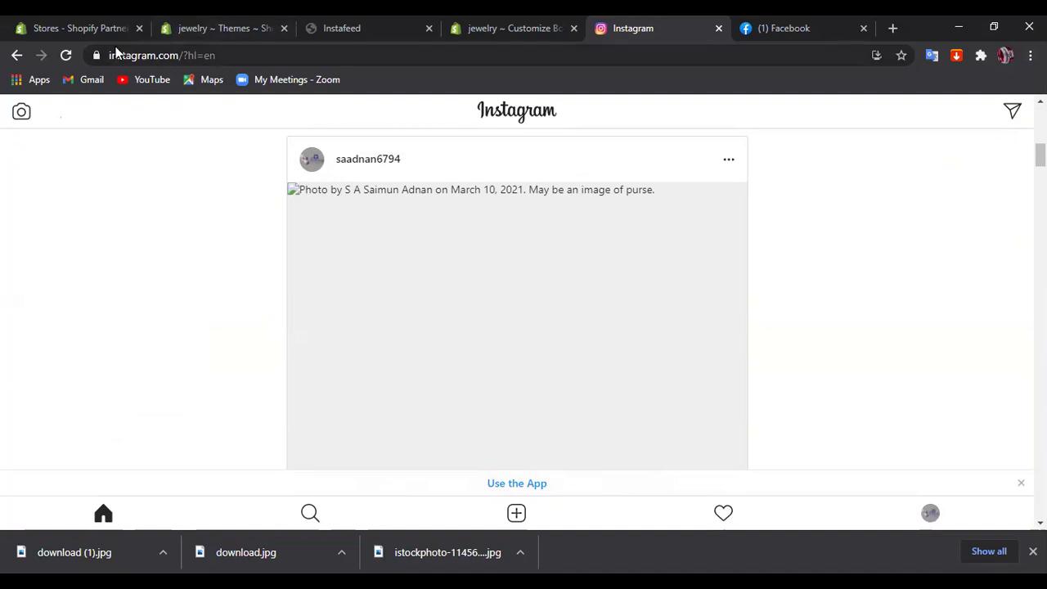
{"action": "left_click", "coordinate": [67, 56]}
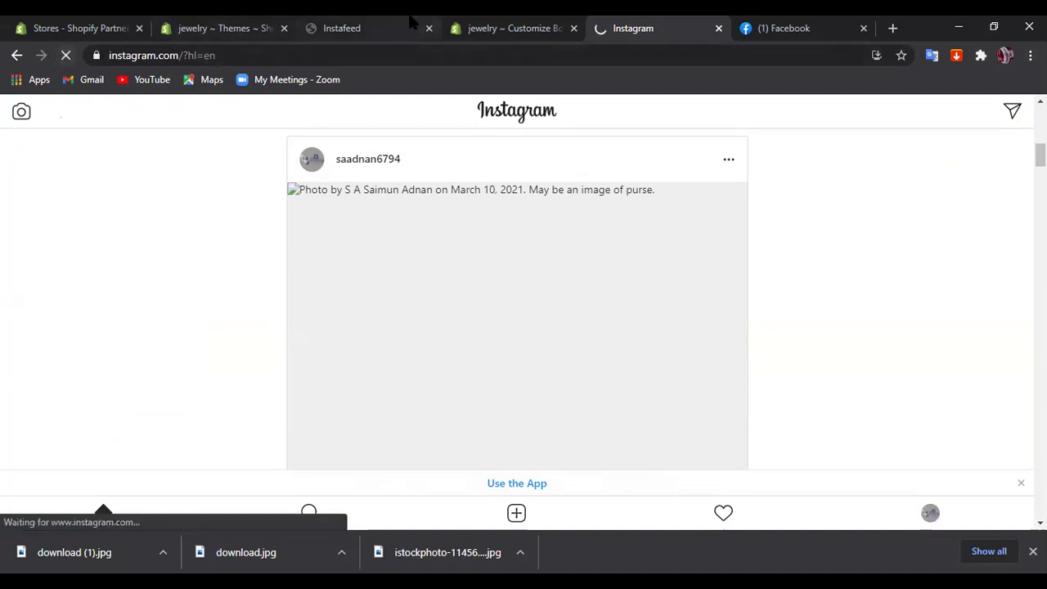
Switch to the Booster theme editor, reload it from the section list and check the Instagram feed section in the home page preview
{"action": "left_click", "coordinate": [517, 18]}
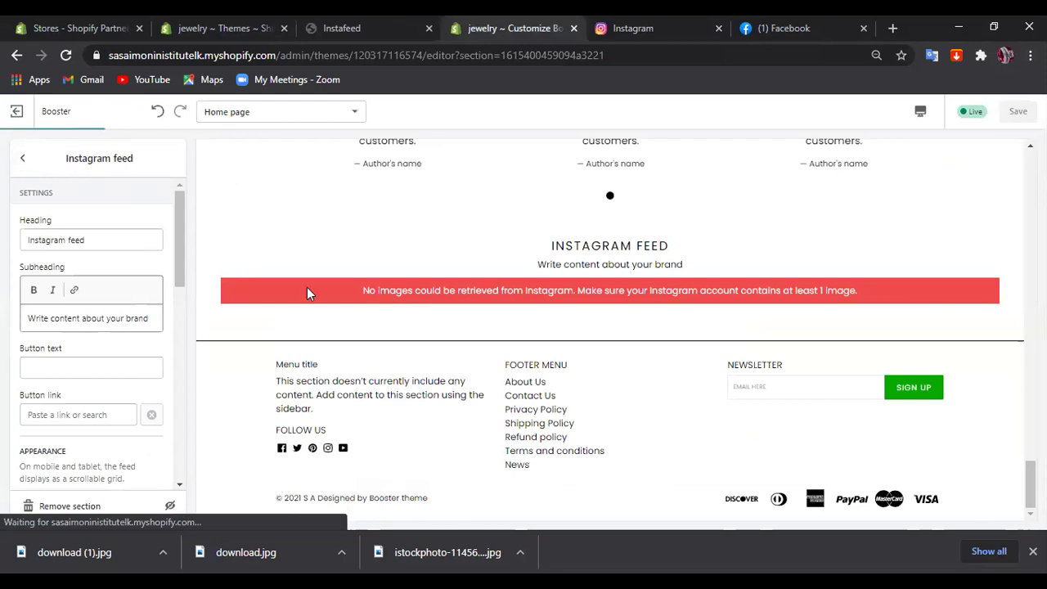
{"action": "left_click", "coordinate": [66, 56]}
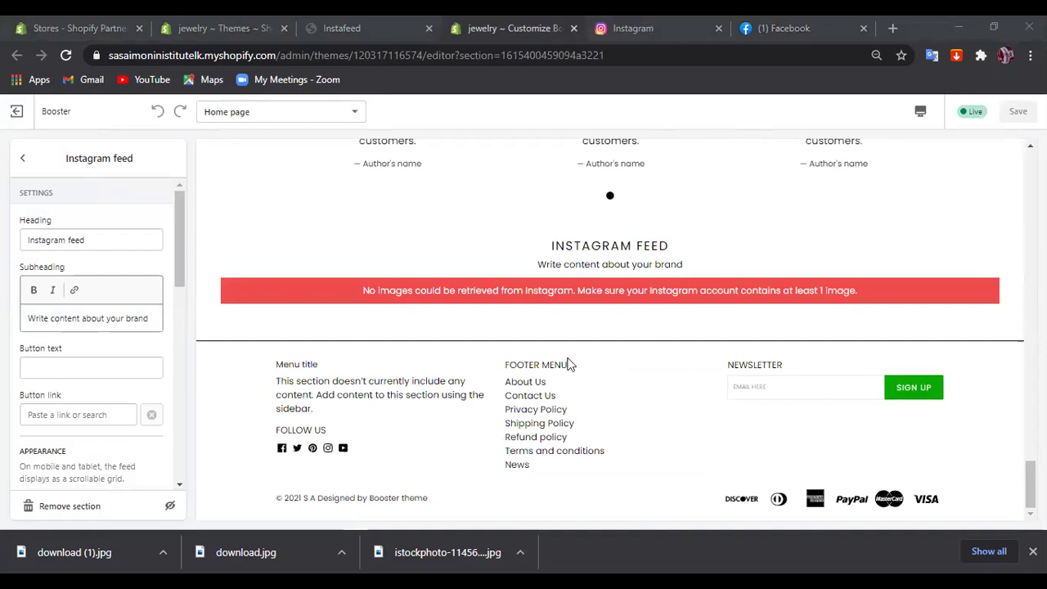
{"action": "left_click", "coordinate": [25, 161]}
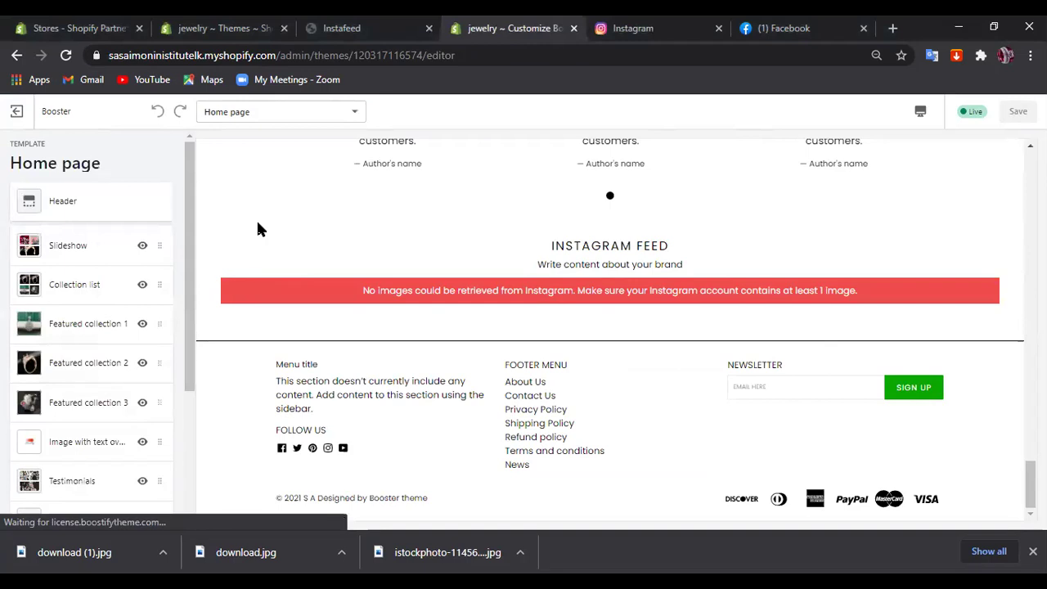
{"action": "left_click", "coordinate": [66, 57]}
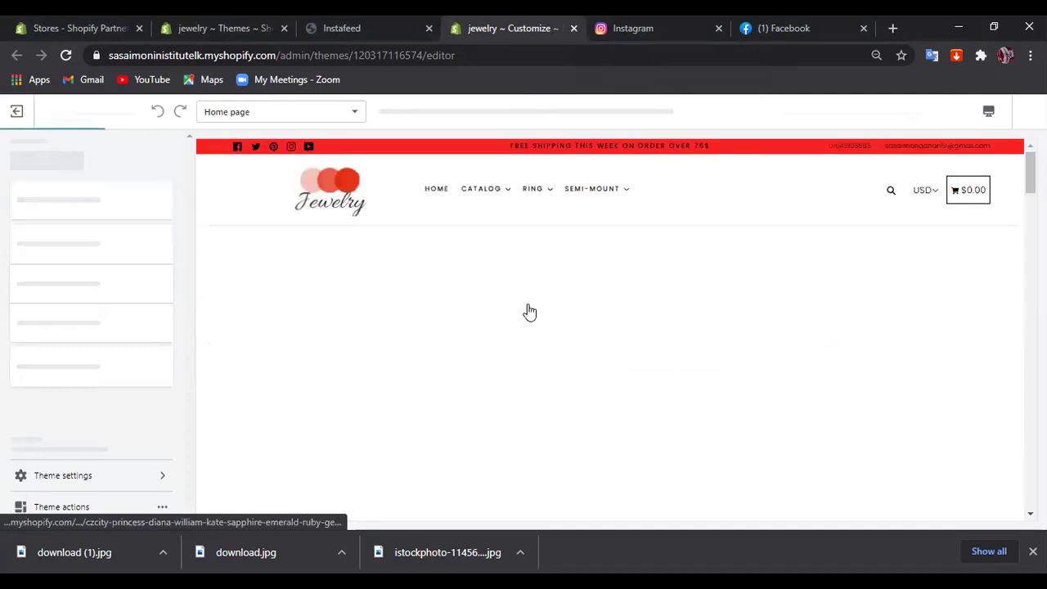
{"action": "scroll", "coordinate": [528, 311], "scroll_direction": "down", "scroll_amount": 15}
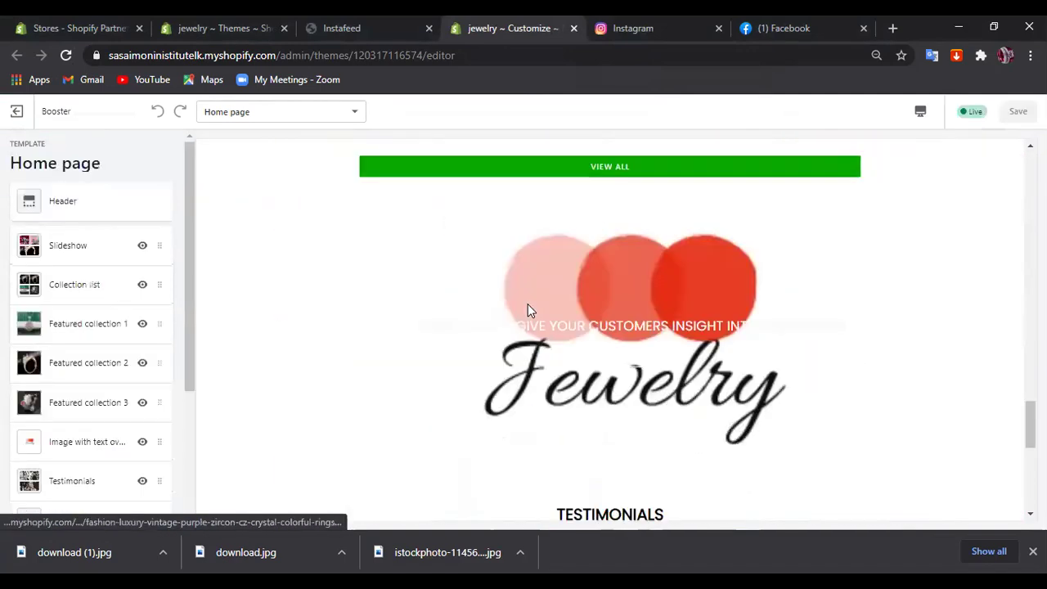
{"action": "scroll", "coordinate": [528, 309], "scroll_direction": "down", "scroll_amount": 6}
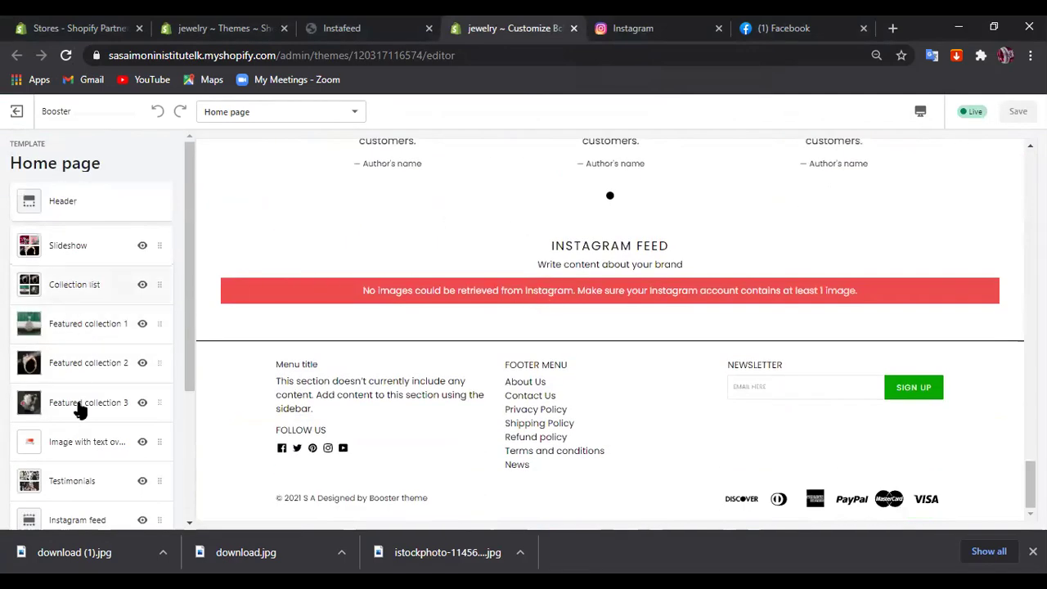
Remove the Instagram feed section from the home page
{"action": "scroll", "coordinate": [87, 425], "scroll_direction": "down", "scroll_amount": 1}
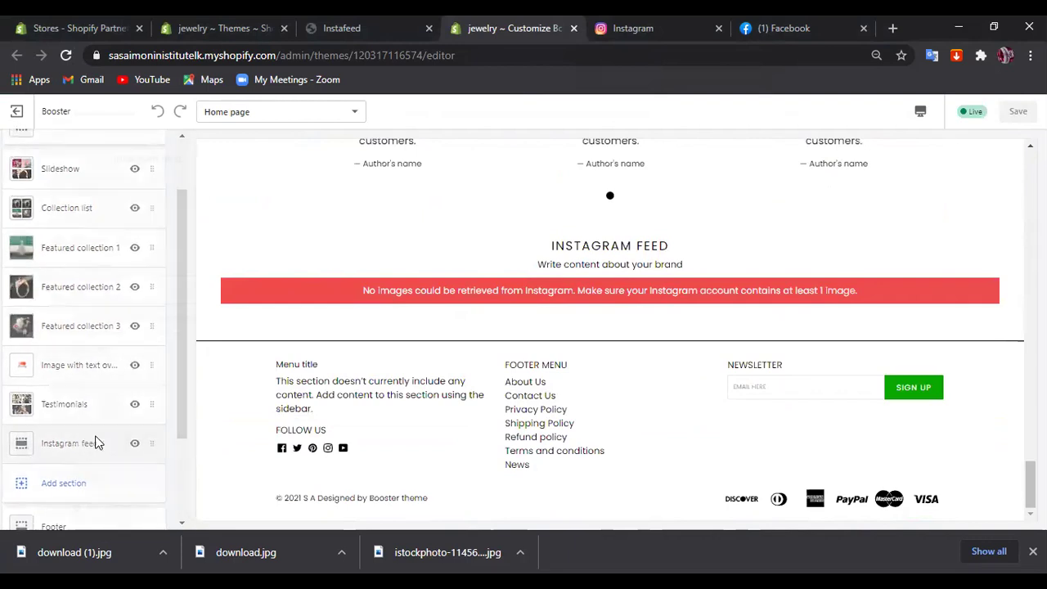
{"action": "left_click", "coordinate": [96, 442]}
{"action": "left_click", "coordinate": [87, 507]}
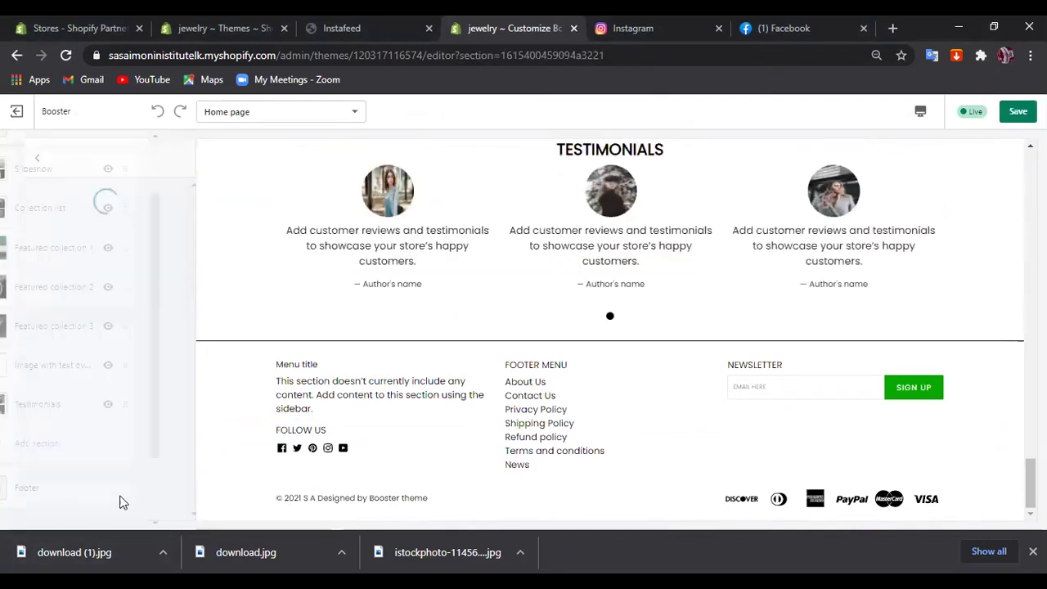
Go from the store's Apps page to the Shopify App Store and open the Section Feed app
{"action": "left_click", "coordinate": [71, 446]}
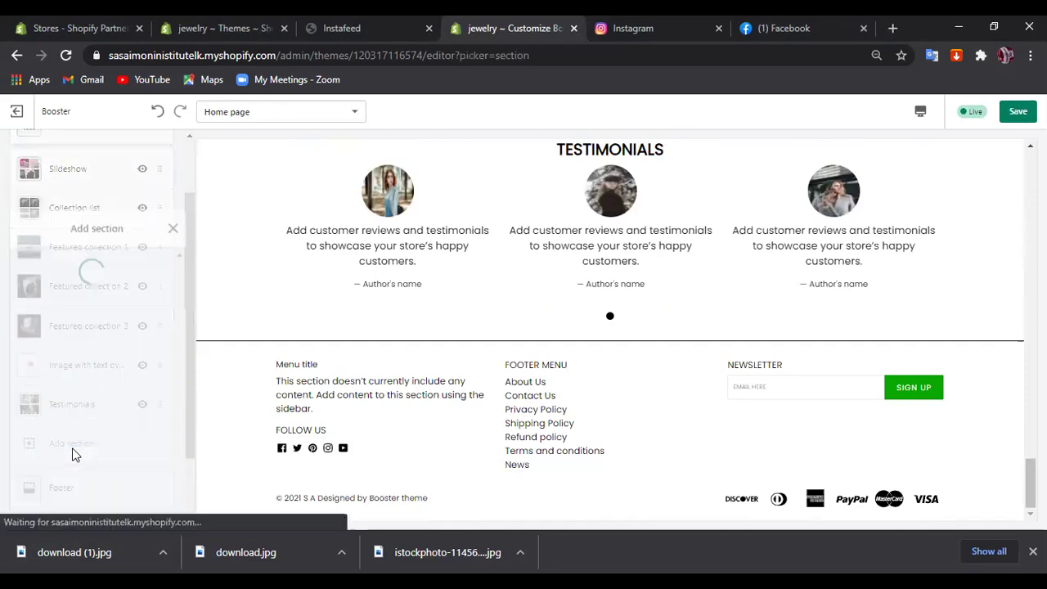
{"action": "left_click", "coordinate": [209, 30]}
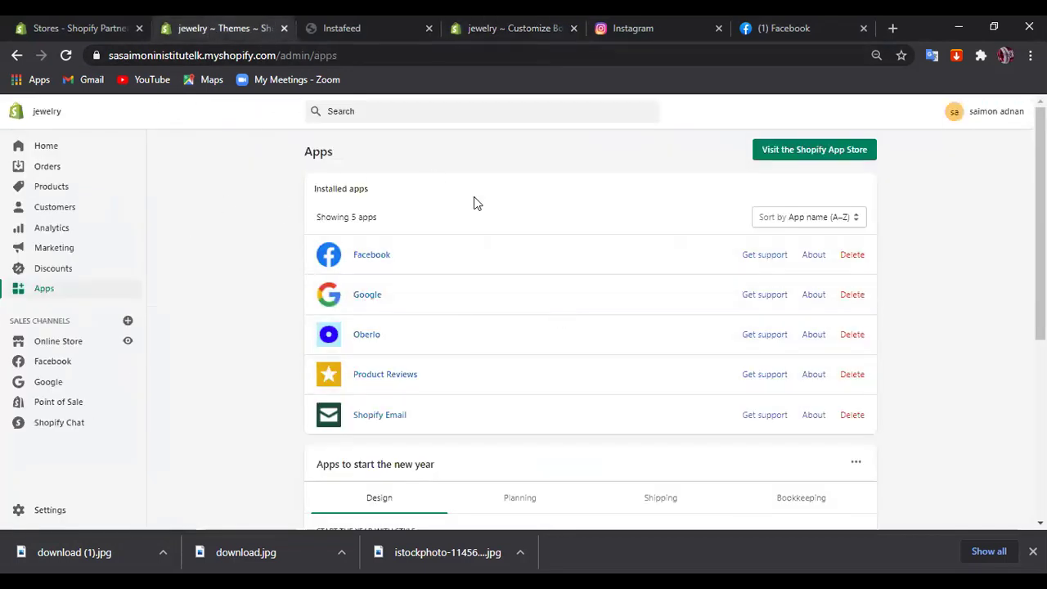
{"action": "left_click", "coordinate": [814, 155]}
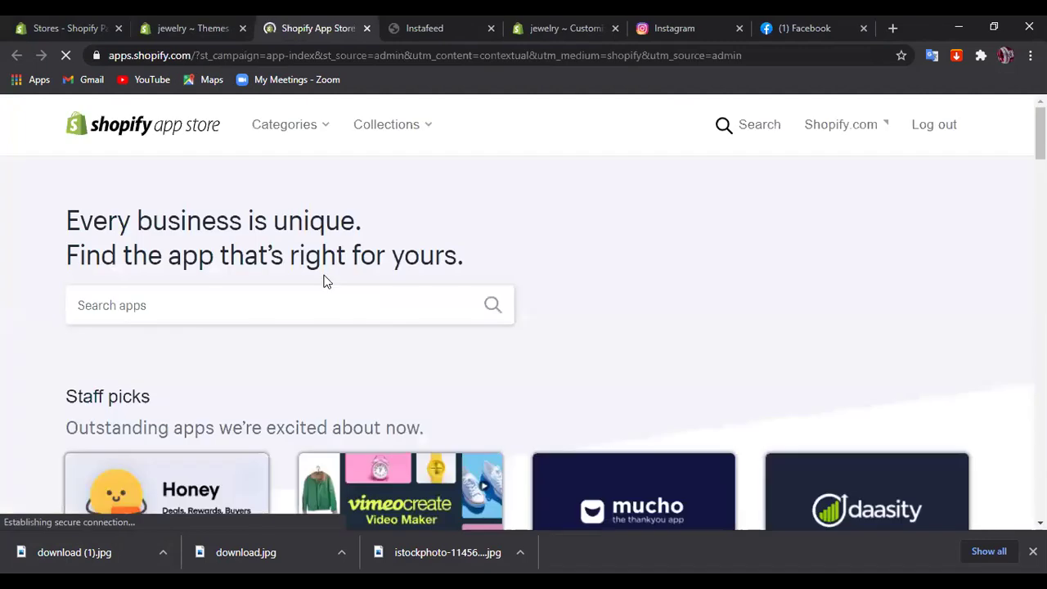
{"action": "scroll", "coordinate": [288, 333], "scroll_direction": "down", "scroll_amount": 4}
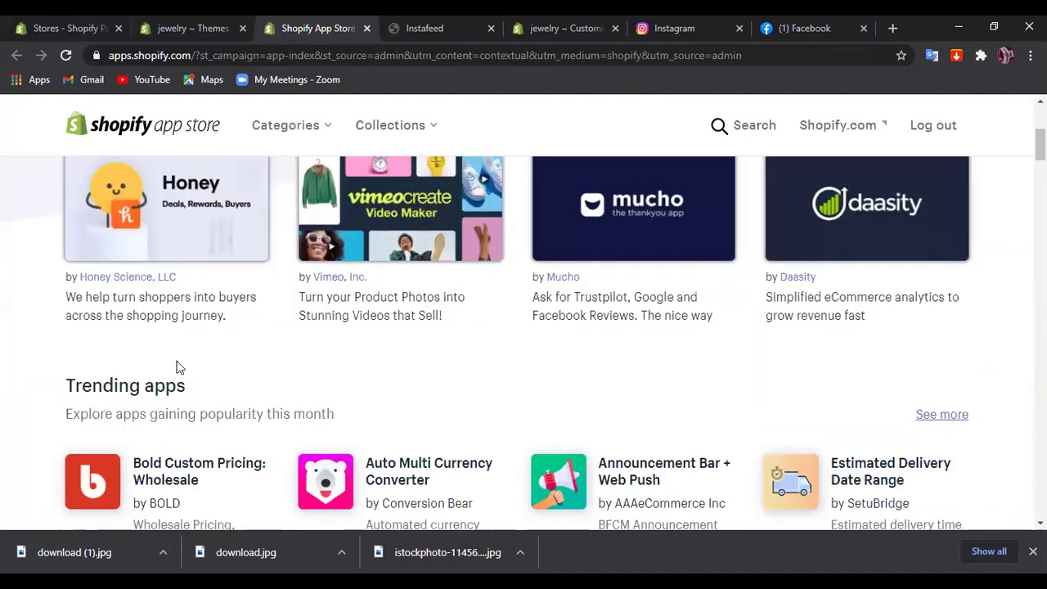
{"action": "scroll", "coordinate": [178, 368], "scroll_direction": "down", "scroll_amount": 1}
{"action": "left_click", "coordinate": [263, 221]}
{"action": "left_click", "coordinate": [230, 417]}
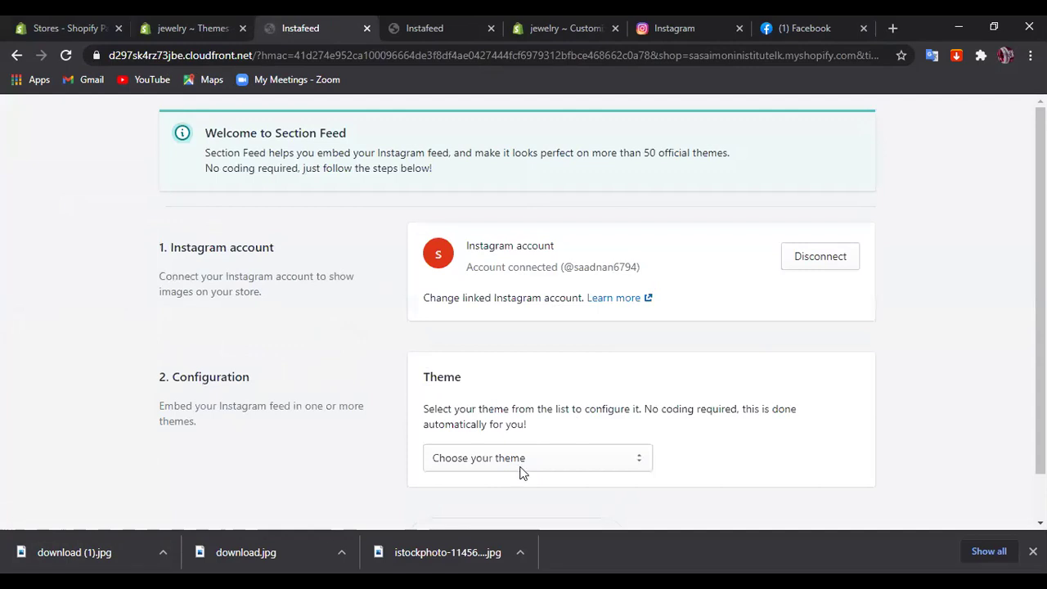
Configure Section Feed for the Booster theme and add the feed, switching to the newly opened theme editor
{"action": "left_click", "coordinate": [522, 463]}
{"action": "scroll", "coordinate": [593, 327], "scroll_direction": "down", "scroll_amount": 3}
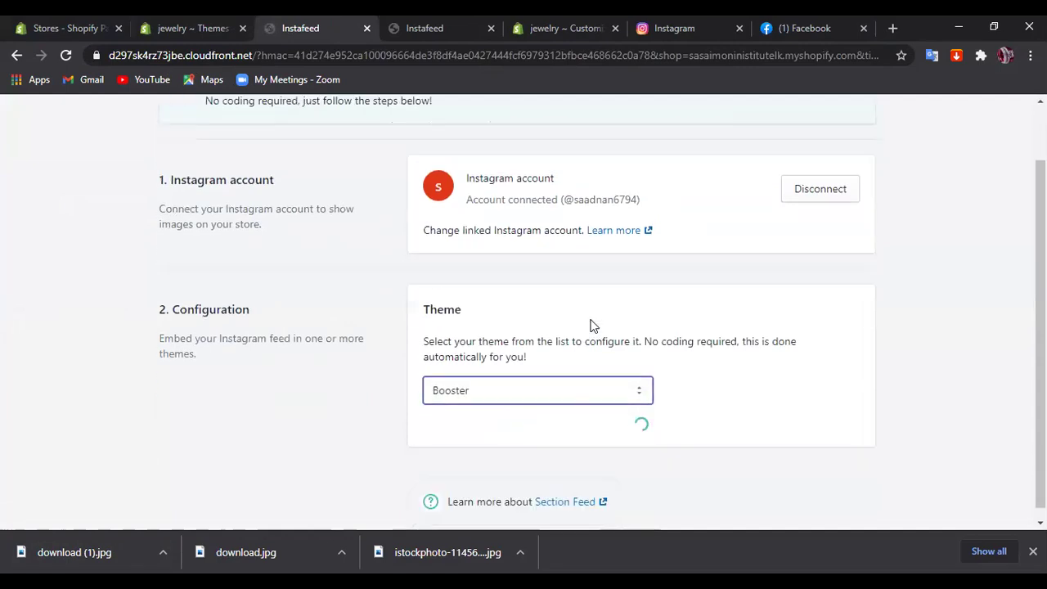
{"action": "left_click", "coordinate": [472, 457]}
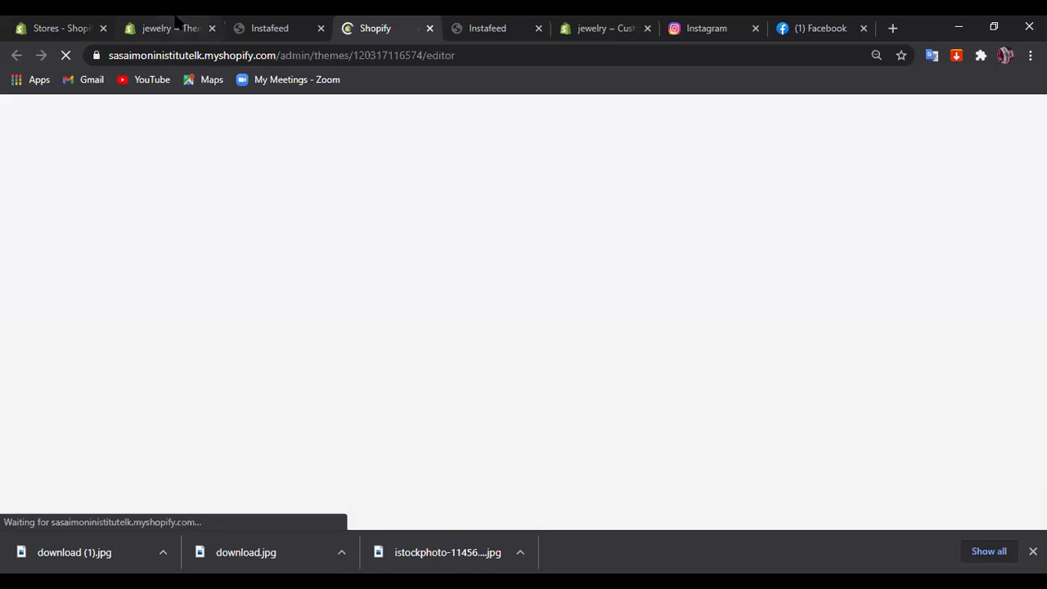
{"action": "left_click", "coordinate": [174, 25]}
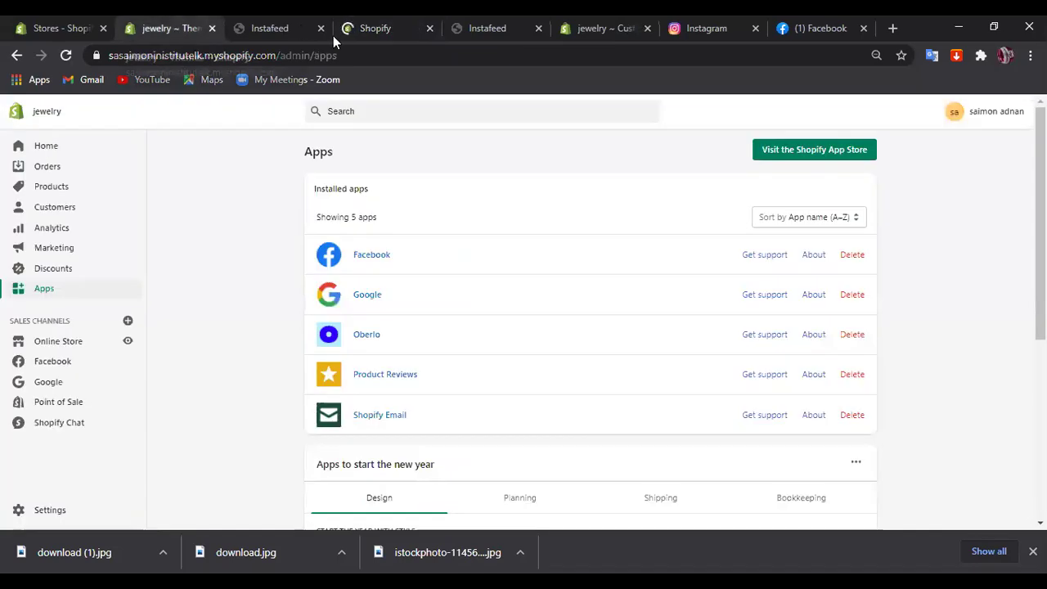
{"action": "left_click", "coordinate": [363, 25]}
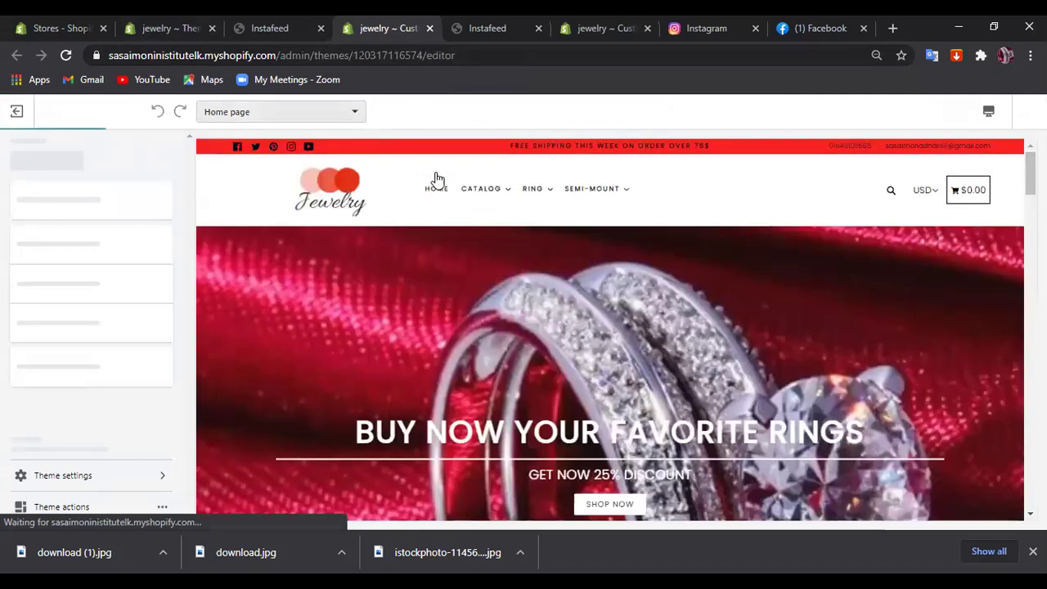
Look through the home page preview and section list, and check the Instagram feed section and its settings
{"action": "mouse_move", "coordinate": [533, 188]}
{"action": "scroll", "coordinate": [515, 175], "scroll_direction": "down", "scroll_amount": 1}
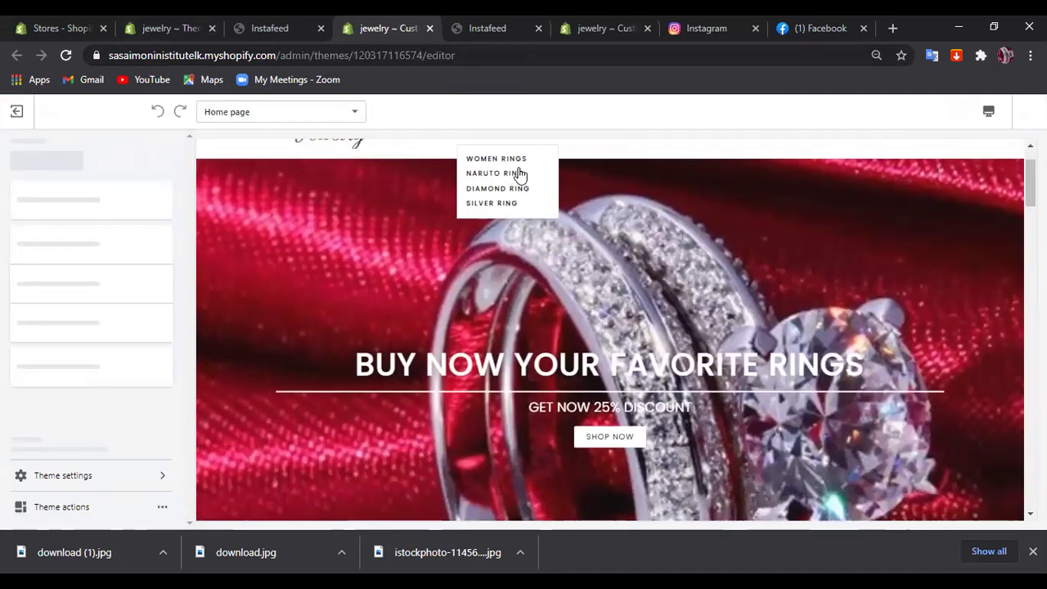
{"action": "scroll", "coordinate": [519, 175], "scroll_direction": "down", "scroll_amount": 5}
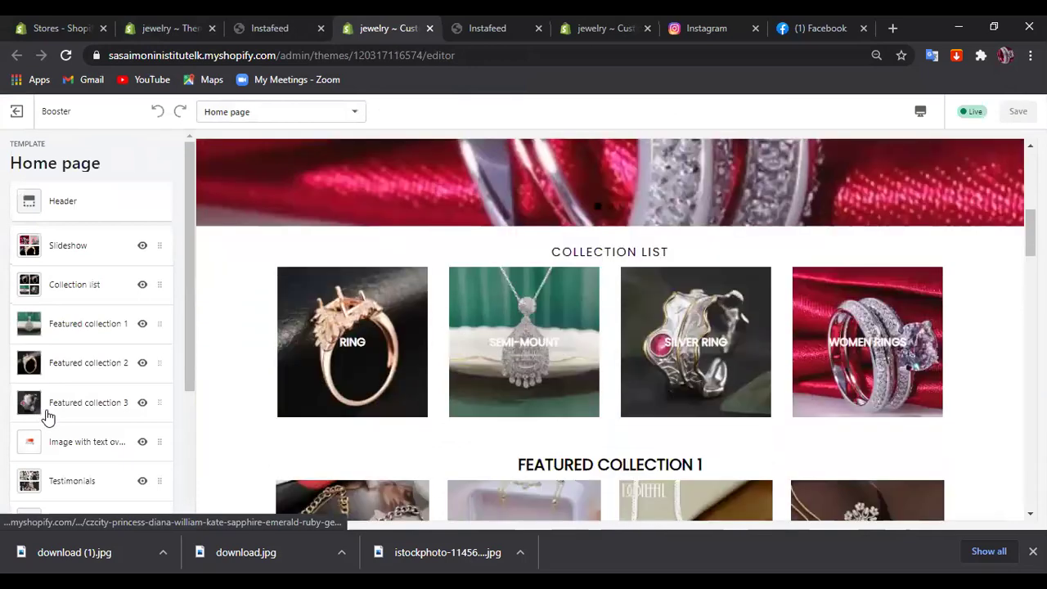
{"action": "scroll", "coordinate": [68, 348], "scroll_direction": "down", "scroll_amount": 3}
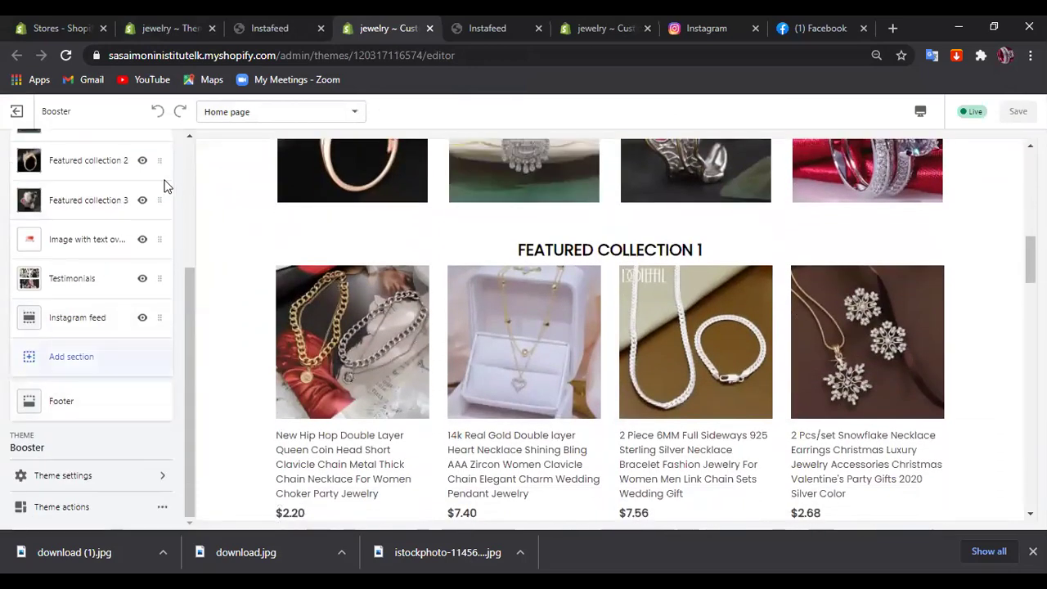
{"action": "left_click", "coordinate": [70, 355]}
{"action": "key", "text": "Escape"}
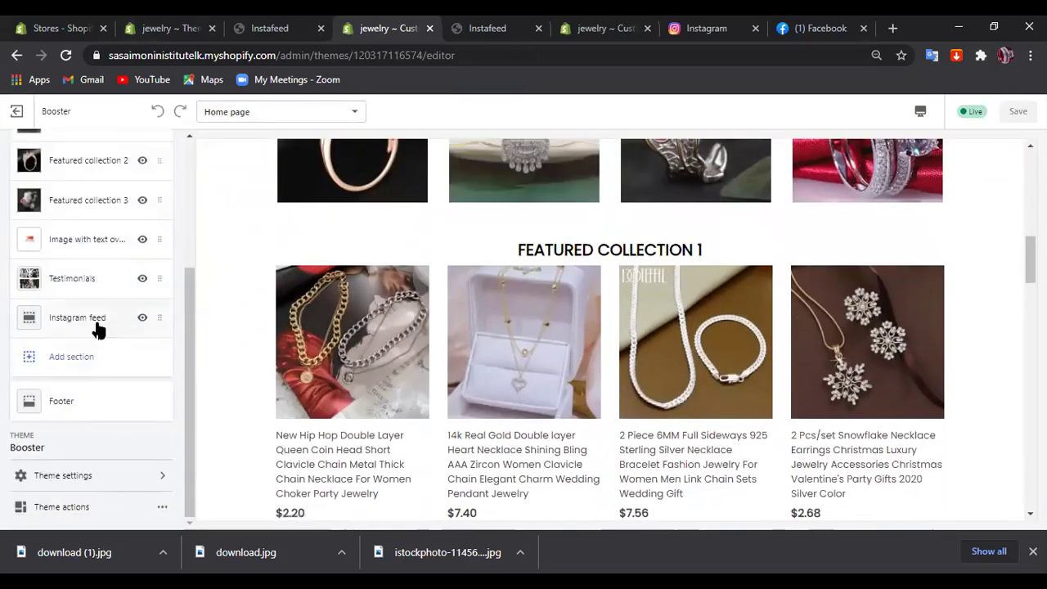
{"action": "left_click", "coordinate": [97, 321]}
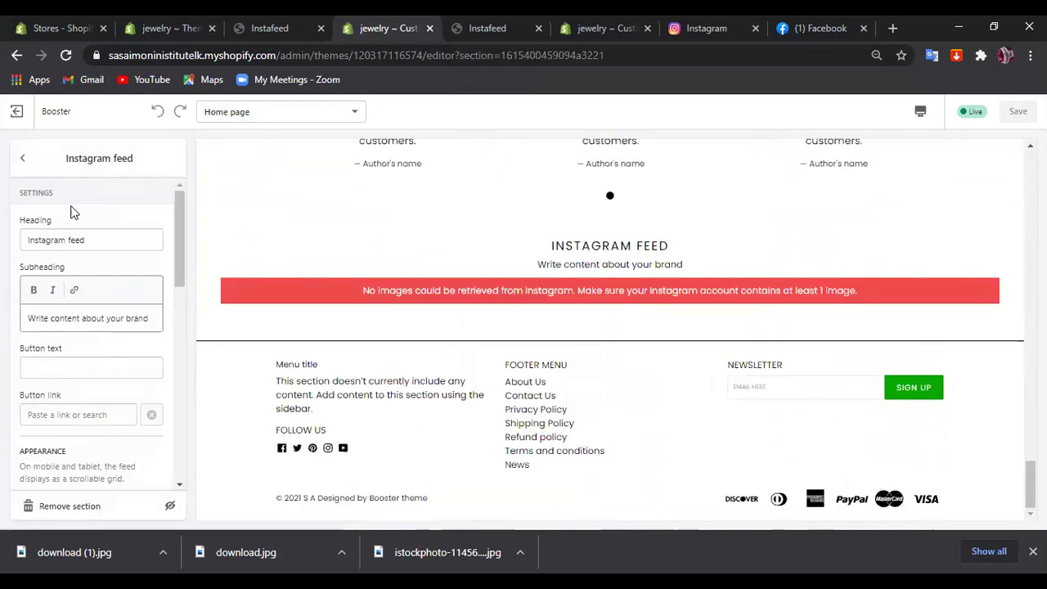
{"action": "left_click", "coordinate": [23, 158]}
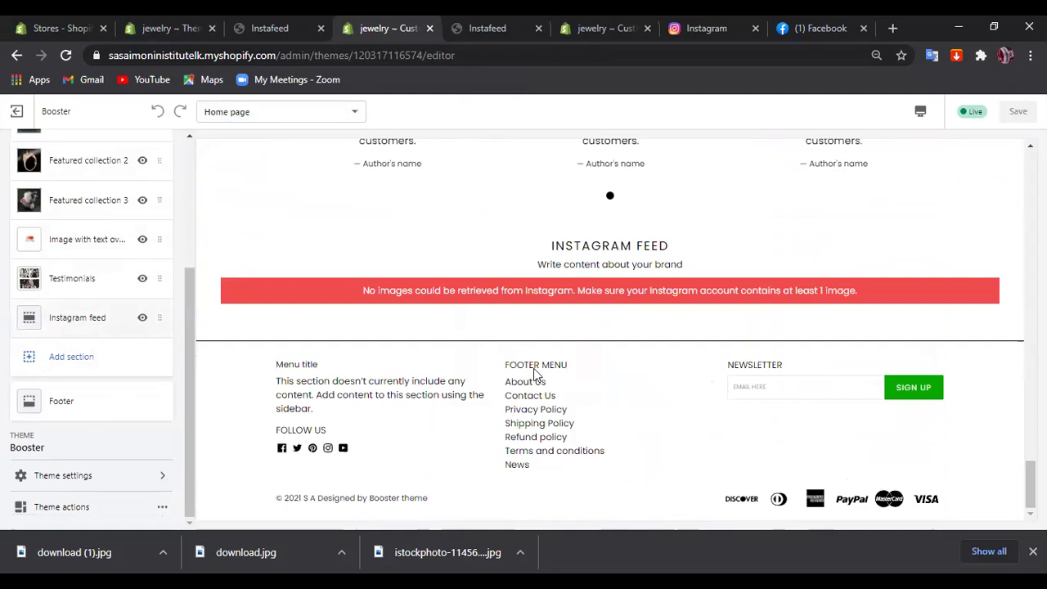
{"action": "scroll", "coordinate": [540, 344], "scroll_direction": "up", "scroll_amount": 3}
{"action": "scroll", "coordinate": [544, 318], "scroll_direction": "down", "scroll_amount": 3}
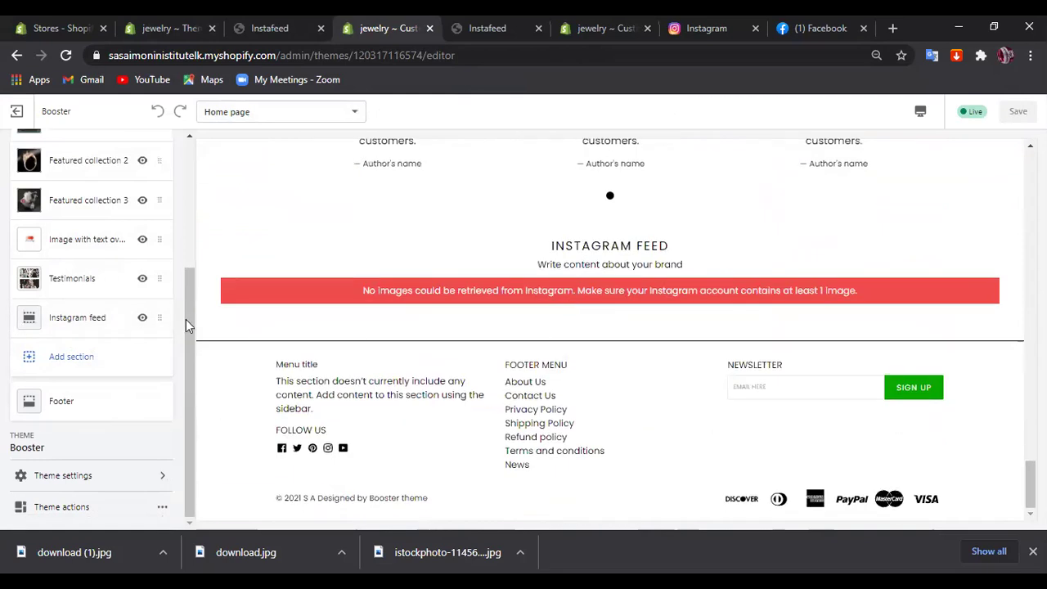
Choose the Diamond Ring collection as the button link of the Instagram feed section
{"action": "left_click", "coordinate": [91, 319]}
{"action": "scroll", "coordinate": [90, 315], "scroll_direction": "down", "scroll_amount": 2}
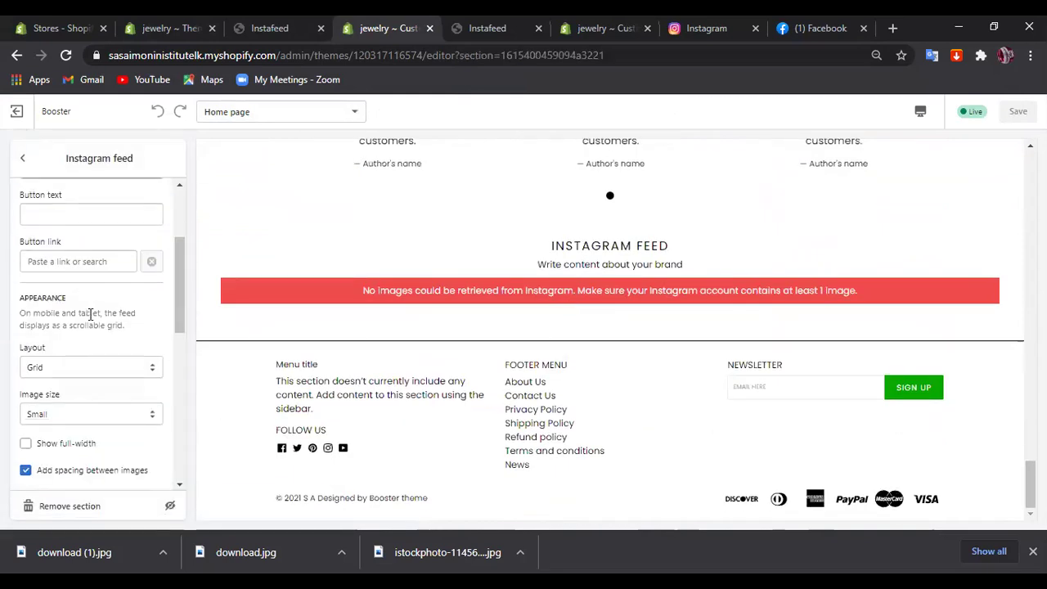
{"action": "left_click", "coordinate": [81, 261]}
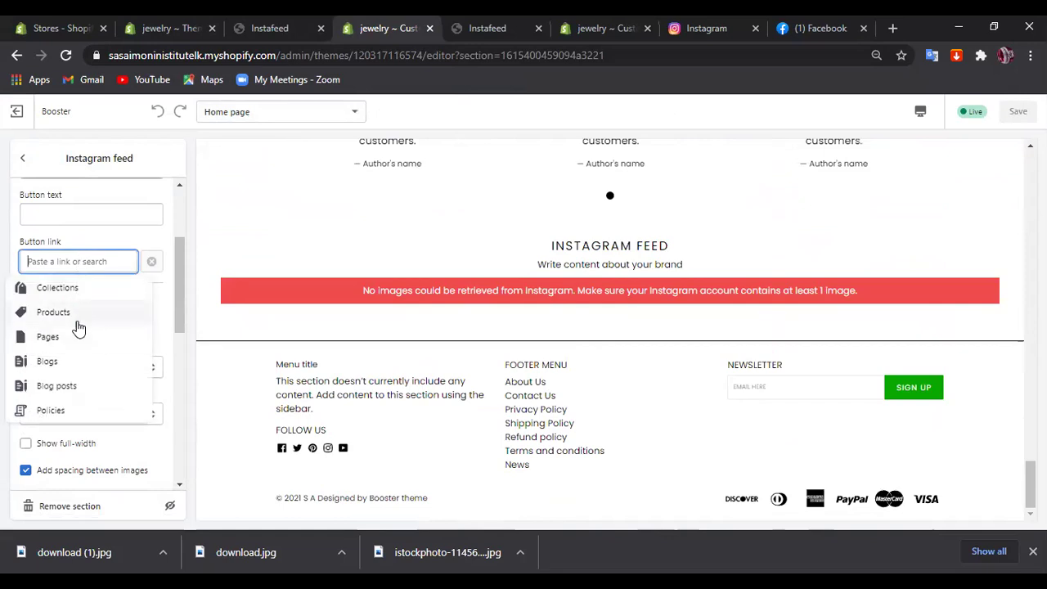
{"action": "left_click", "coordinate": [79, 295]}
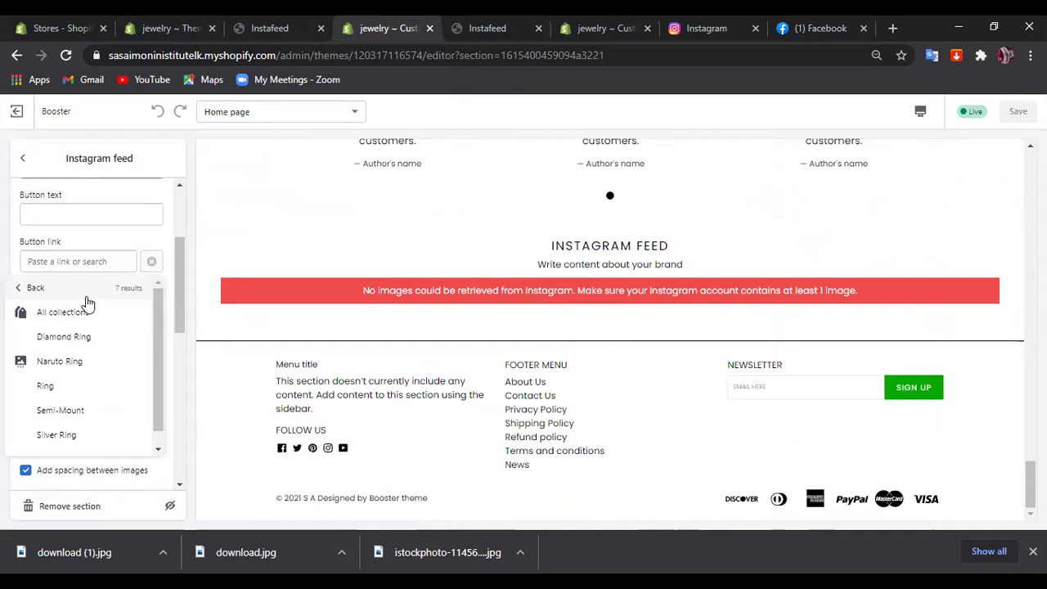
{"action": "left_click", "coordinate": [90, 338]}
{"action": "scroll", "coordinate": [107, 348], "scroll_direction": "down", "scroll_amount": 2}
Switch back to the store admin, reload the installed apps list and open the Instafeed app
{"action": "left_click", "coordinate": [163, 29]}
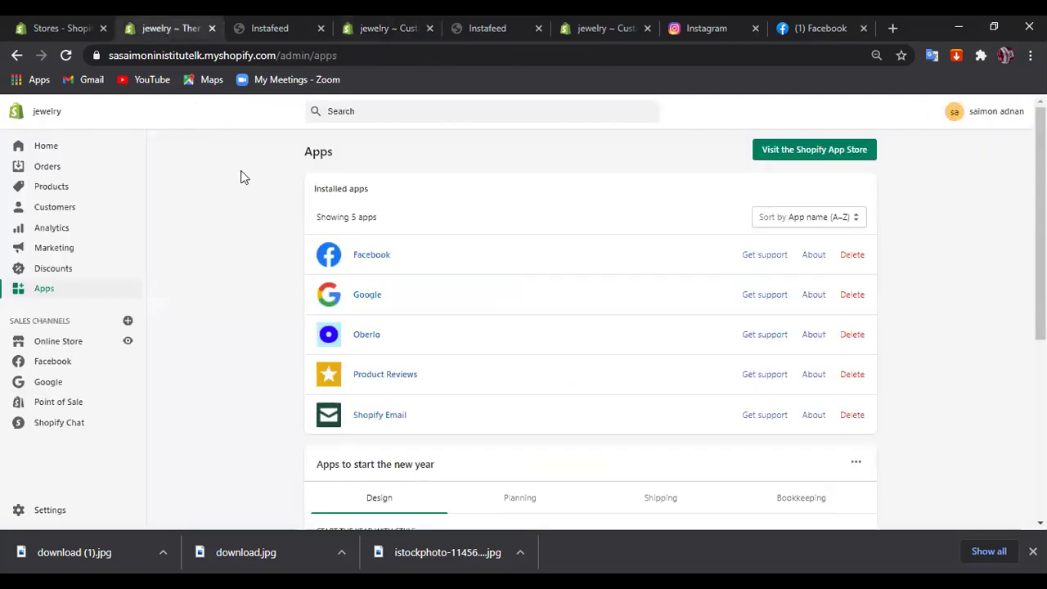
{"action": "left_click", "coordinate": [67, 55]}
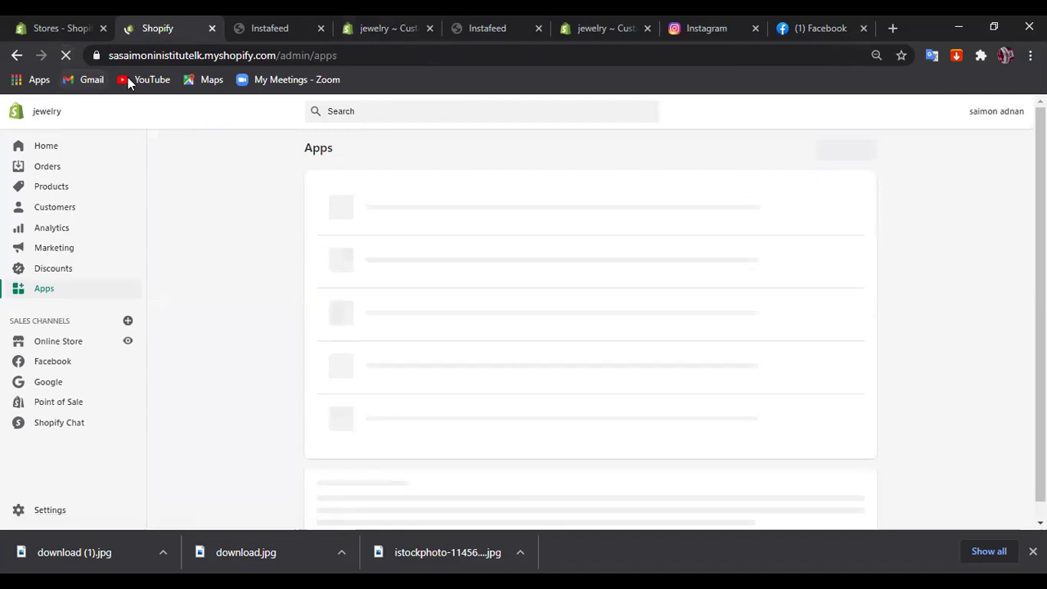
{"action": "scroll", "coordinate": [414, 274], "scroll_direction": "down", "scroll_amount": 1}
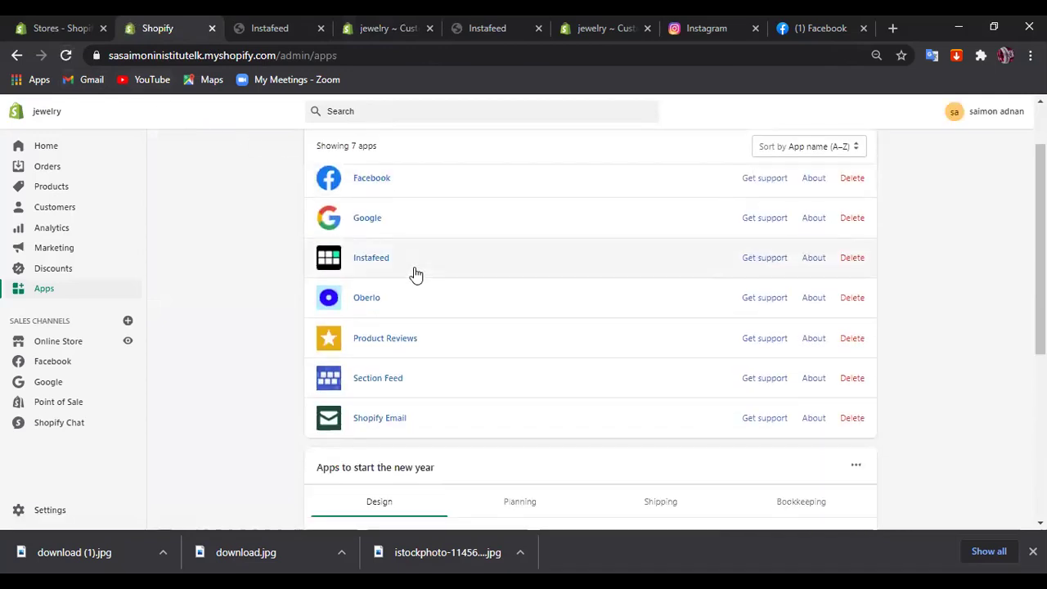
{"action": "left_click", "coordinate": [643, 270]}
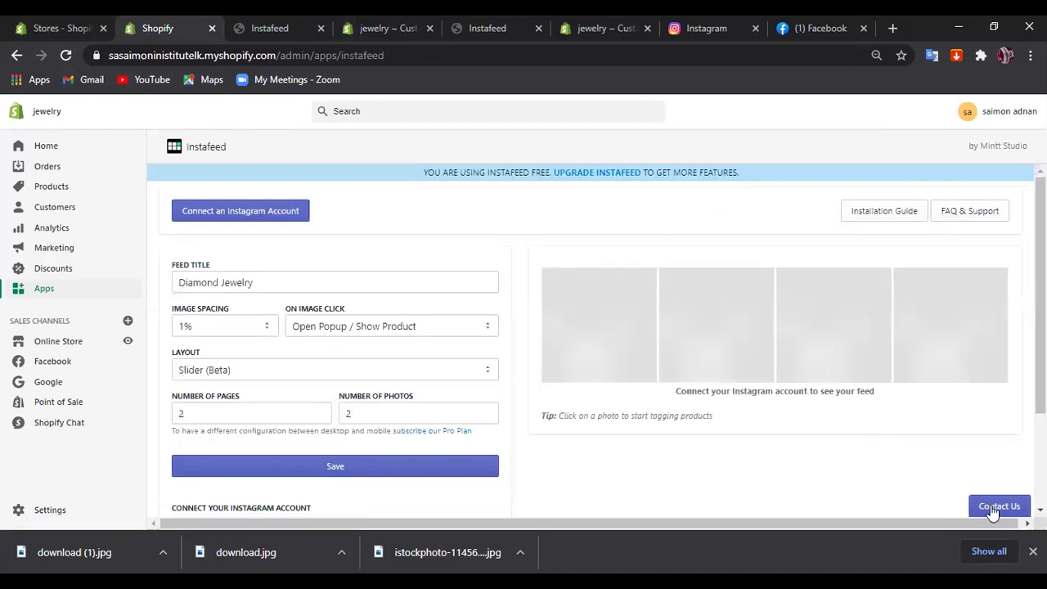
Open and close the Instafeed support form and save the Diamond Jewelry feed settings
{"action": "left_click", "coordinate": [992, 510]}
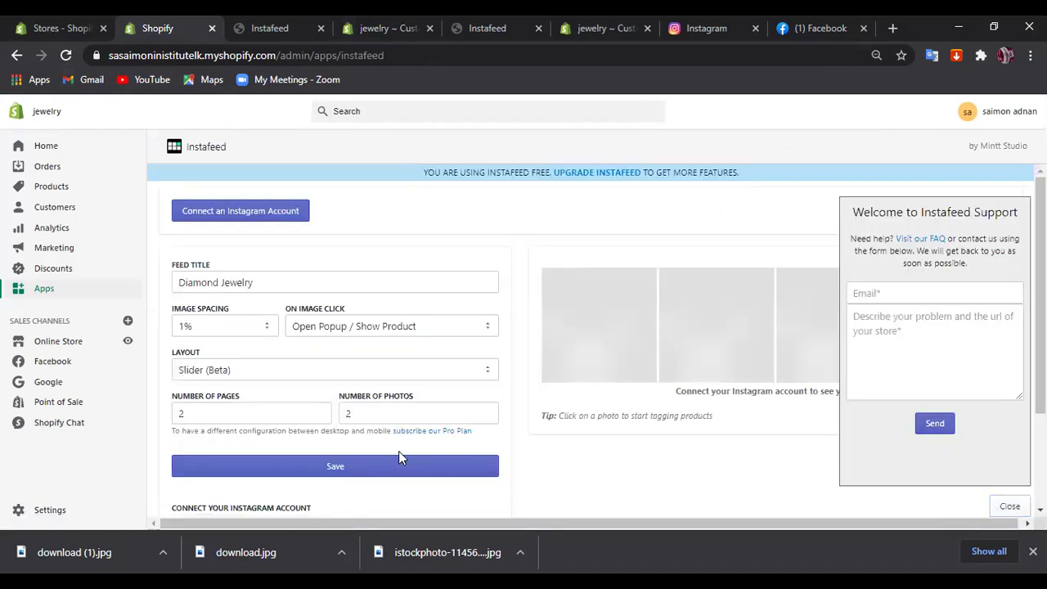
{"action": "left_click", "coordinate": [431, 466]}
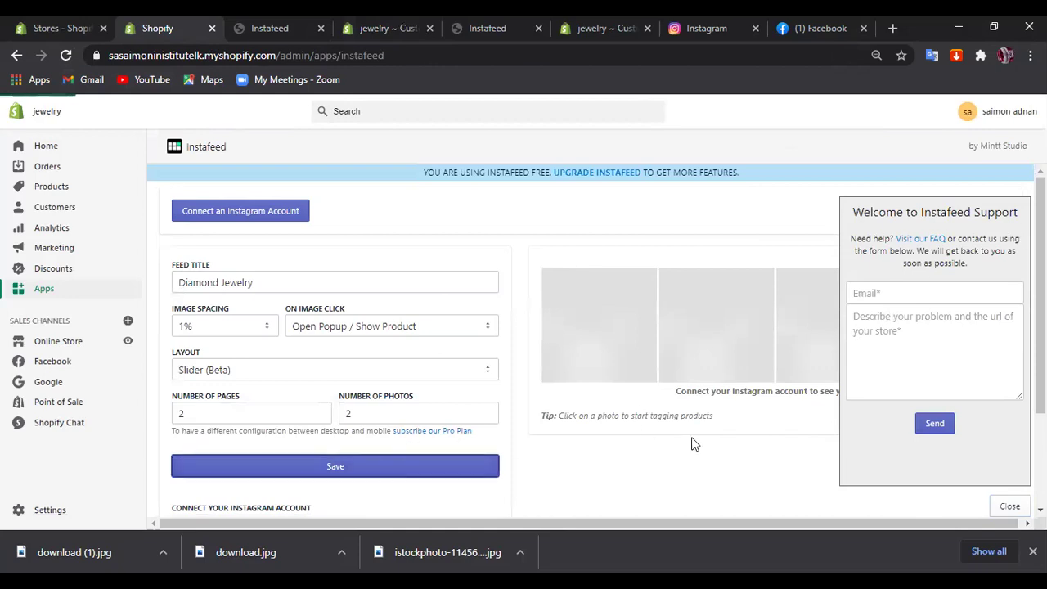
{"action": "left_click", "coordinate": [1008, 508]}
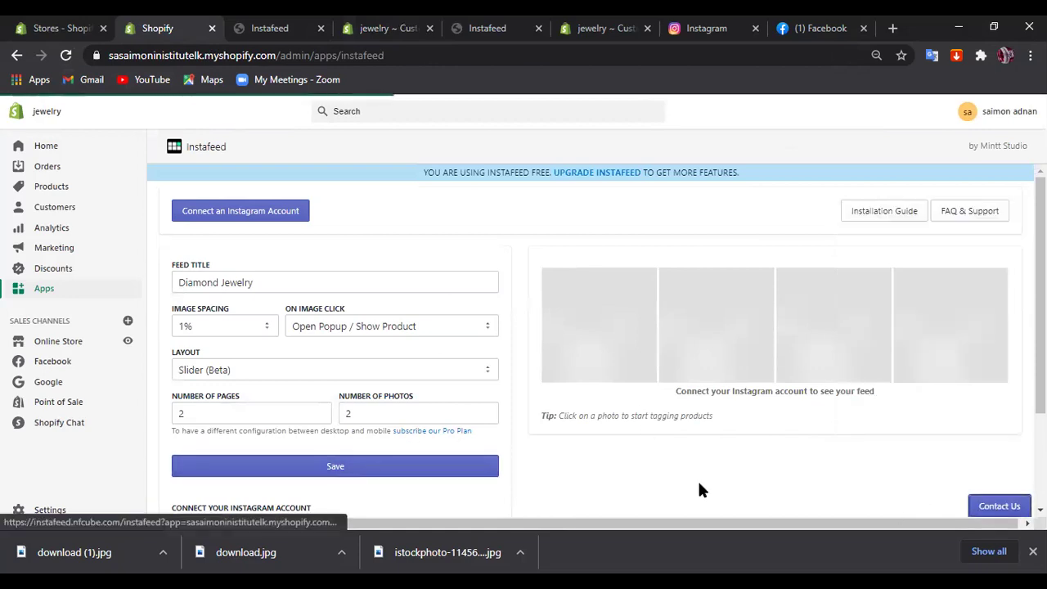
{"action": "left_click", "coordinate": [390, 464]}
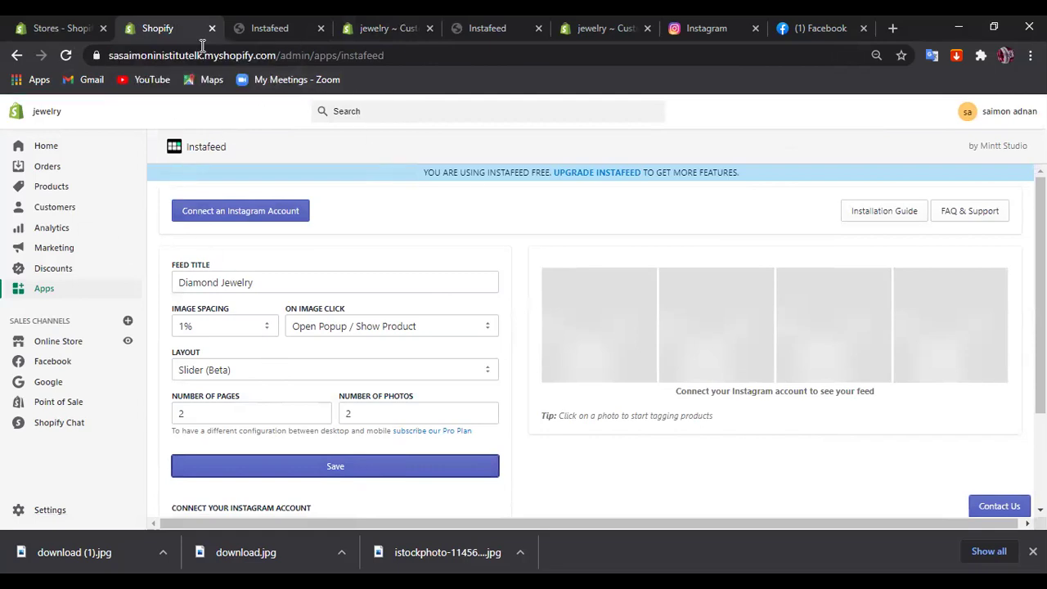
Return to the installed apps list and delete the Instafeed app from the store
{"action": "left_click", "coordinate": [85, 275]}
{"action": "left_click", "coordinate": [82, 296]}
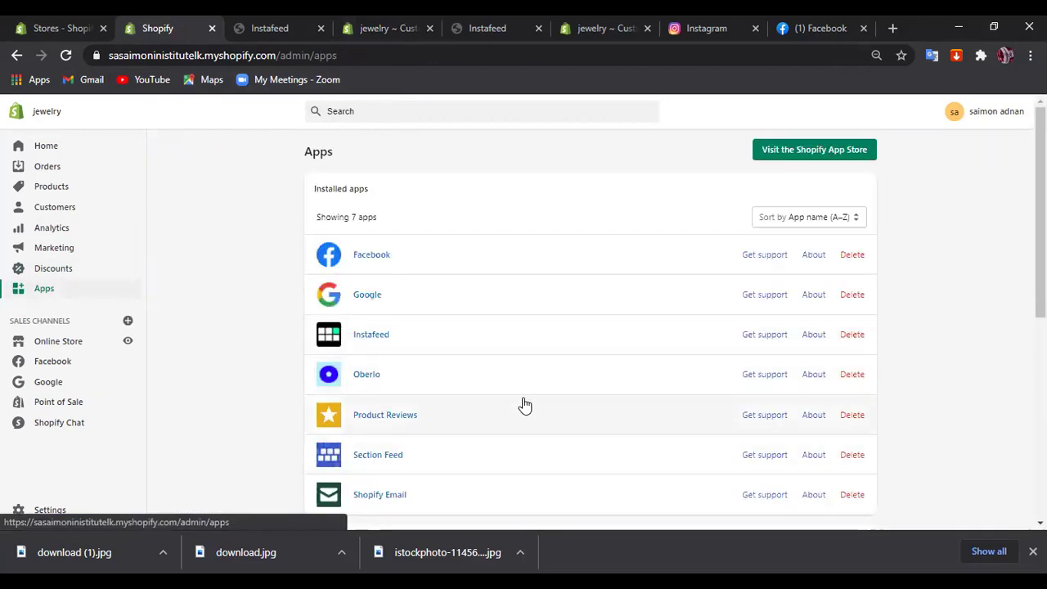
{"action": "left_click", "coordinate": [863, 340]}
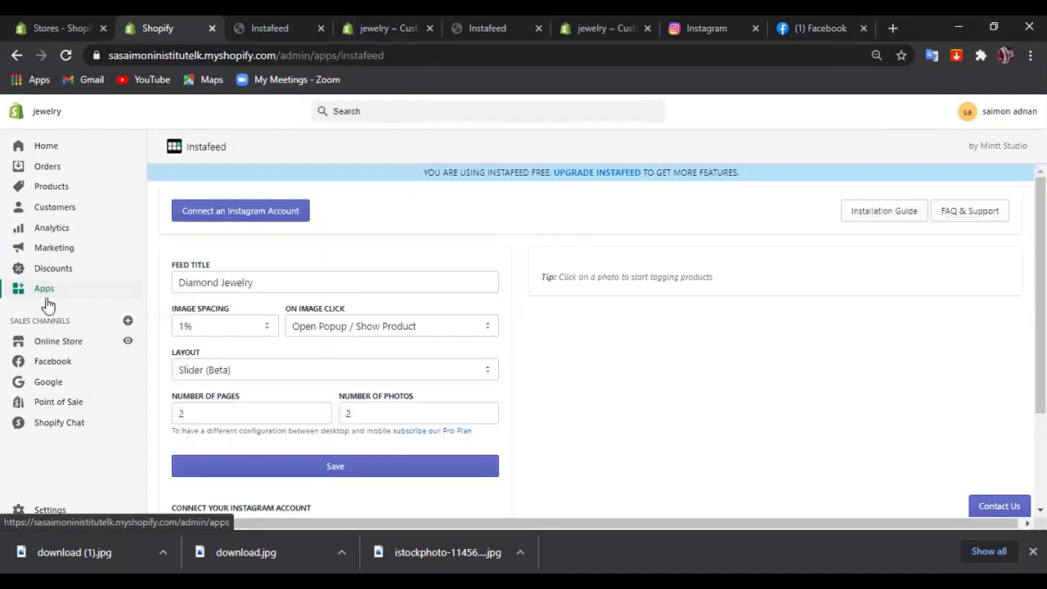
{"action": "left_click", "coordinate": [46, 296]}
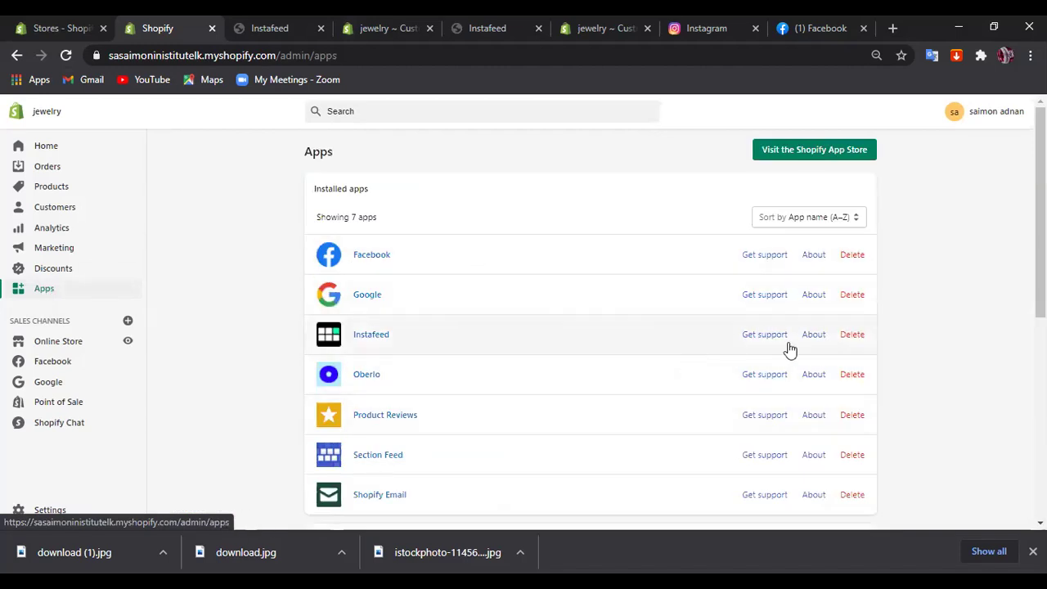
{"action": "left_click", "coordinate": [851, 335]}
{"action": "left_click", "coordinate": [665, 403]}
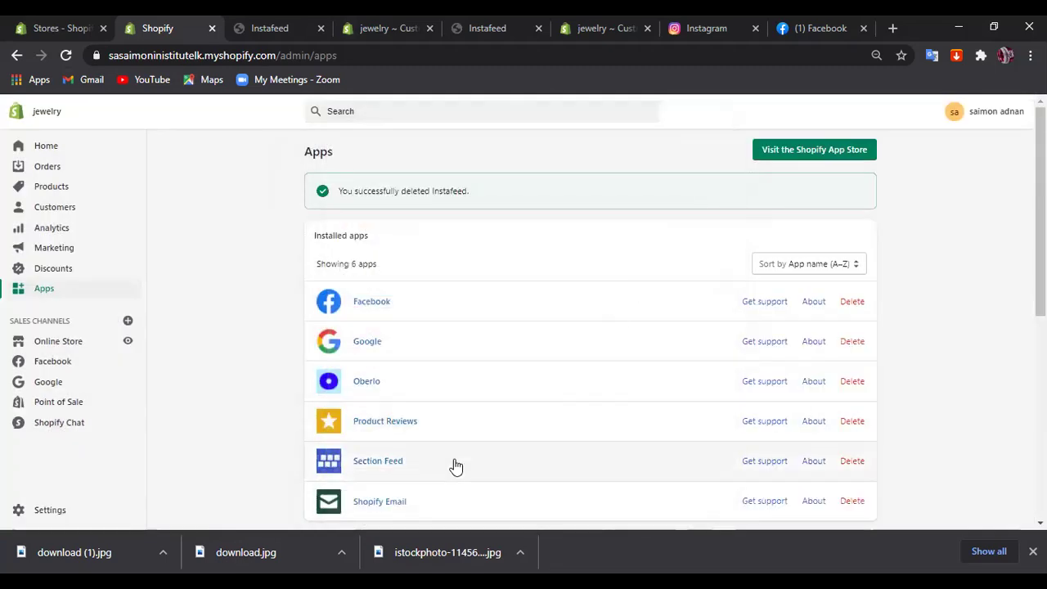
Open the Section Feed app from the installed apps and configure it for the Booster theme
{"action": "left_click", "coordinate": [455, 466]}
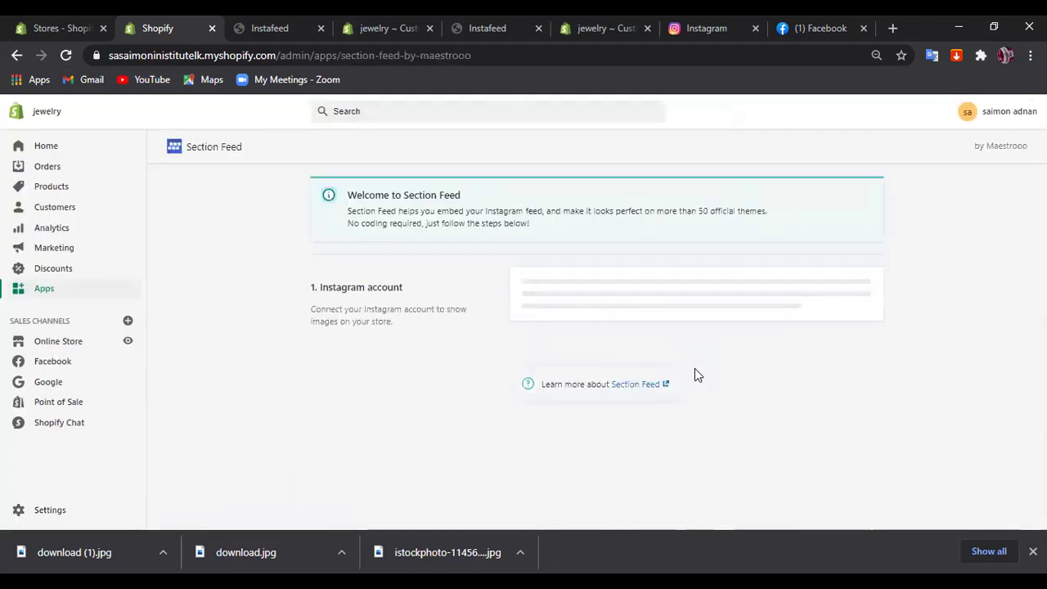
{"action": "scroll", "coordinate": [680, 417], "scroll_direction": "down", "scroll_amount": 1}
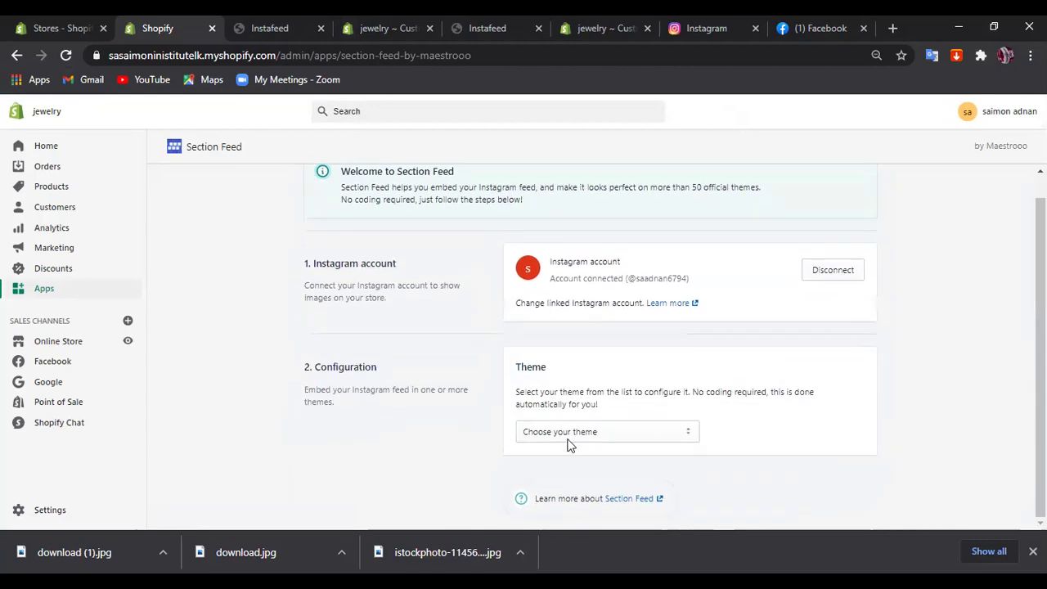
{"action": "left_click", "coordinate": [568, 438]}
{"action": "left_click", "coordinate": [561, 460]}
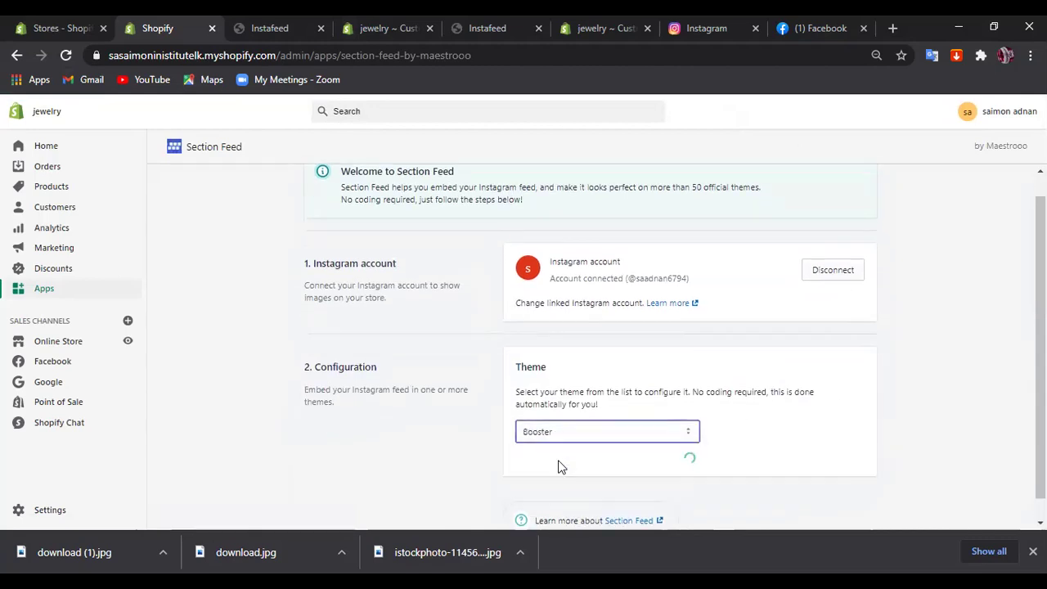
{"action": "scroll", "coordinate": [604, 462], "scroll_direction": "down", "scroll_amount": 3}
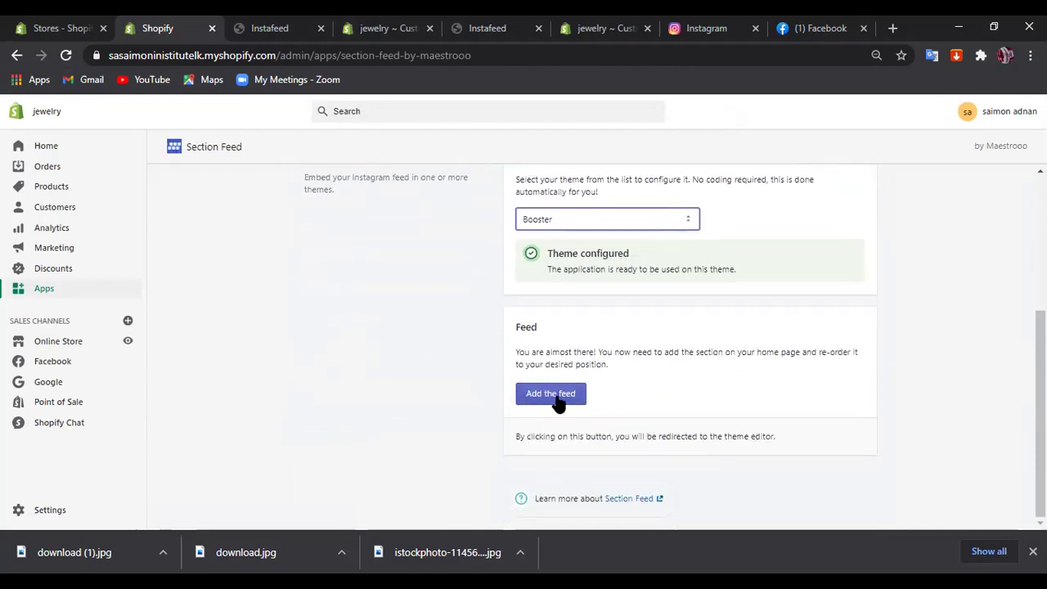
Open the theme editor from Section Feed's add-the-feed option and remove the existing Instagram feed section from the home page
{"action": "left_click", "coordinate": [555, 396]}
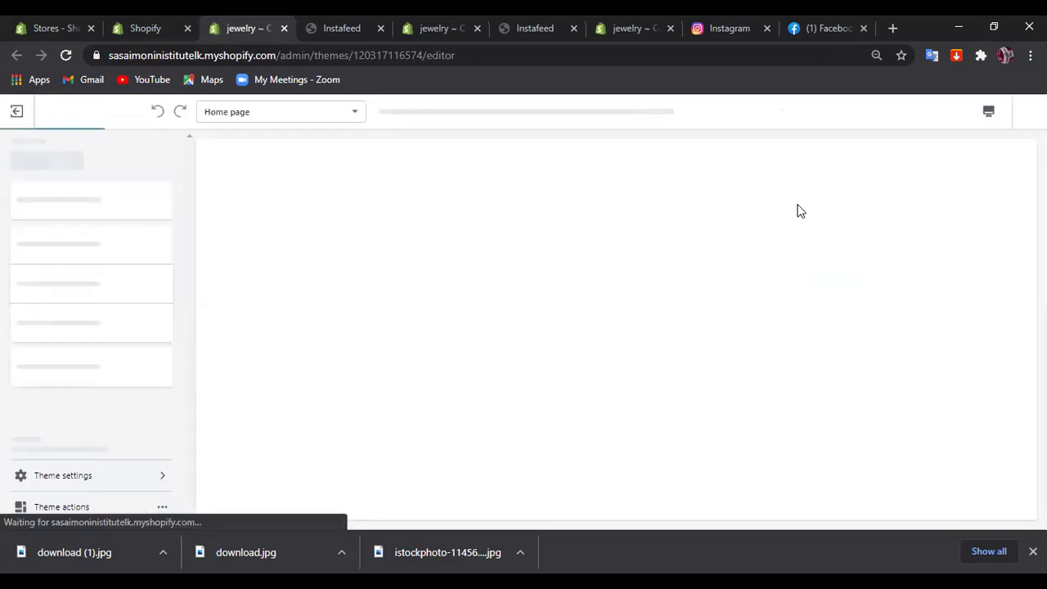
{"action": "scroll", "coordinate": [453, 262], "scroll_direction": "down", "scroll_amount": 3}
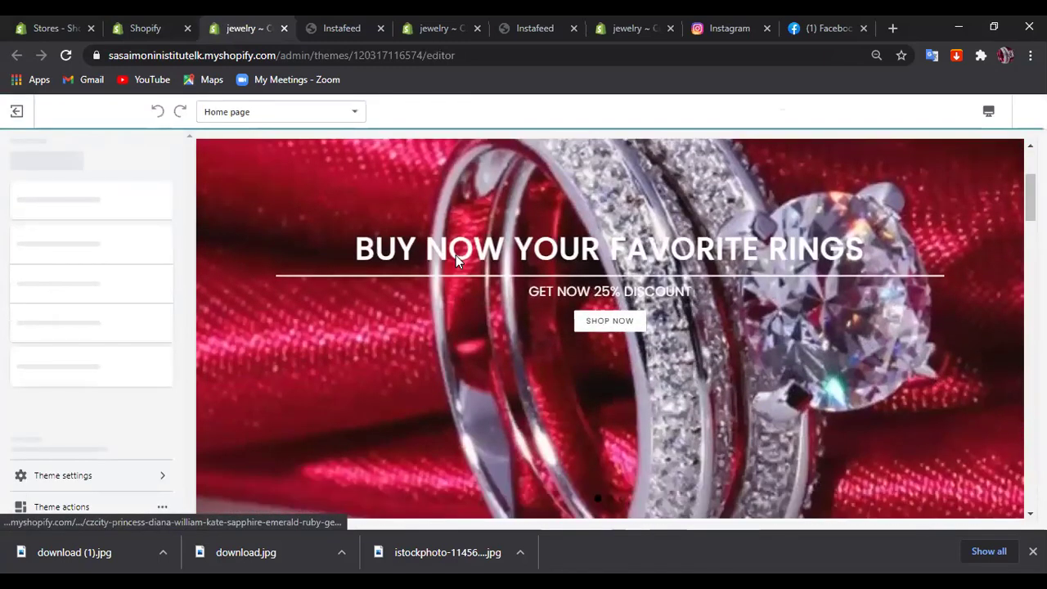
{"action": "scroll", "coordinate": [455, 260], "scroll_direction": "down", "scroll_amount": 15}
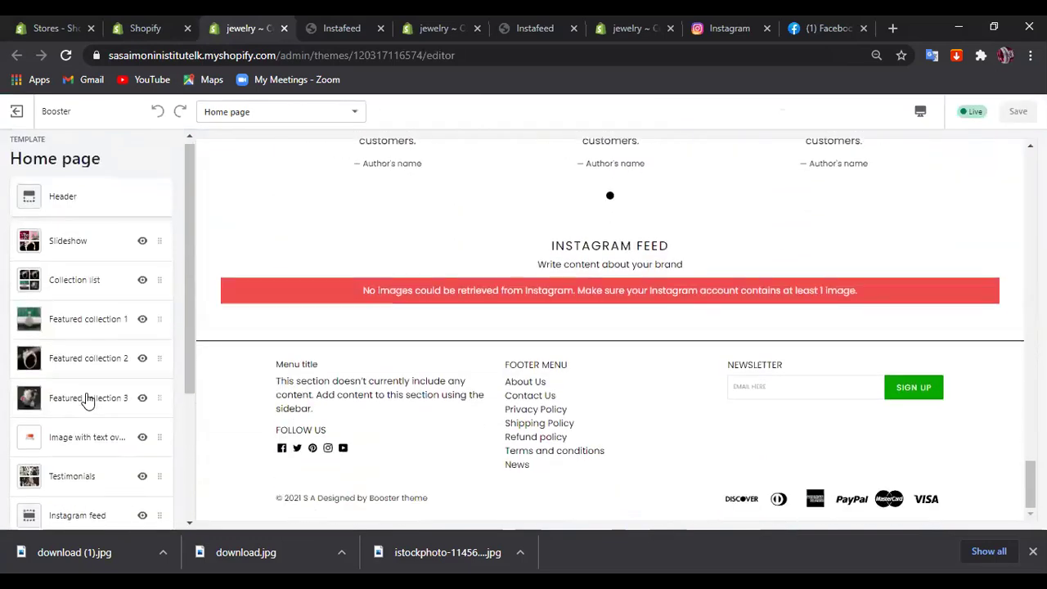
{"action": "scroll", "coordinate": [90, 376], "scroll_direction": "down", "scroll_amount": 3}
{"action": "left_click", "coordinate": [94, 319]}
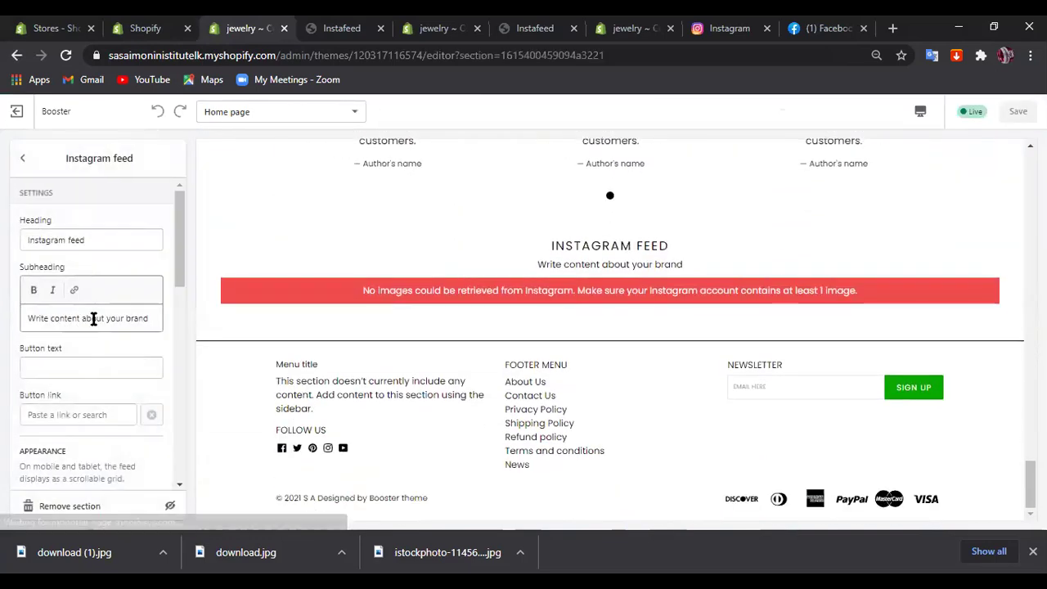
{"action": "left_click", "coordinate": [23, 158]}
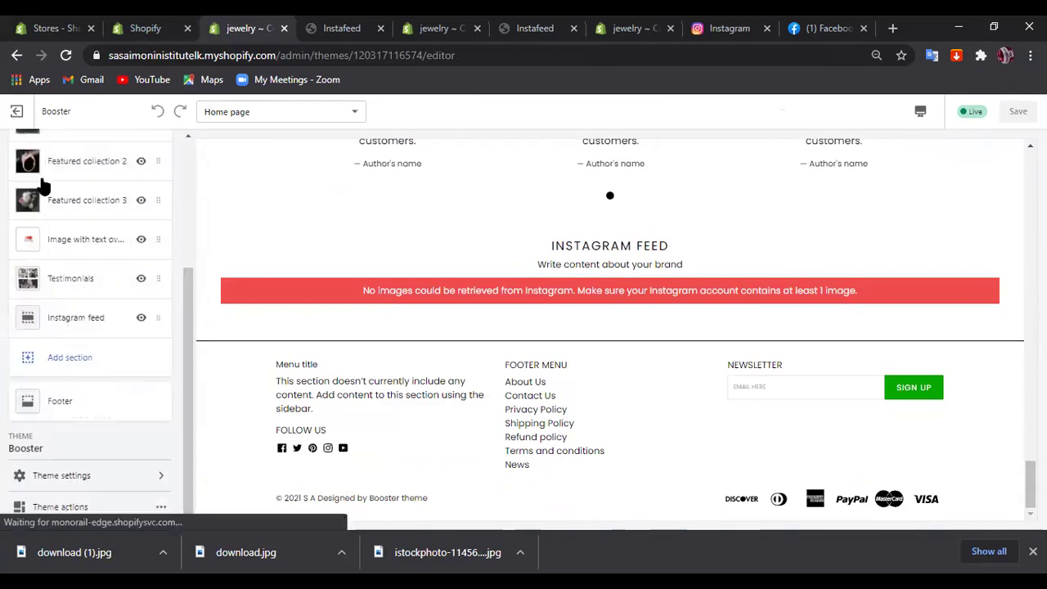
{"action": "left_click", "coordinate": [61, 317]}
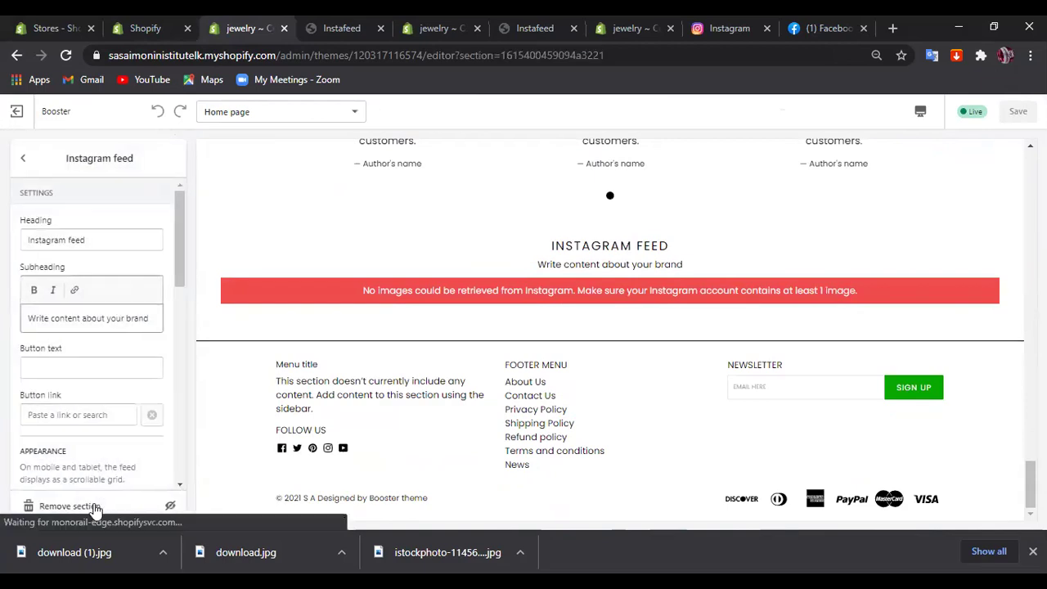
{"action": "left_click", "coordinate": [75, 503]}
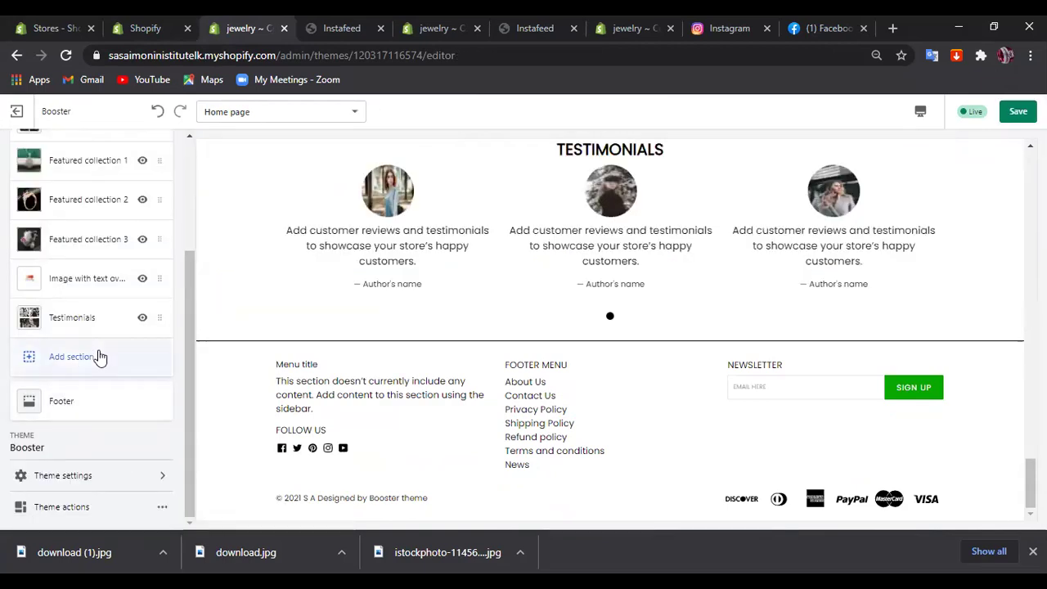
Open the list of sections available for the home page and recheck the Section Feed setup page
{"action": "left_click", "coordinate": [103, 366]}
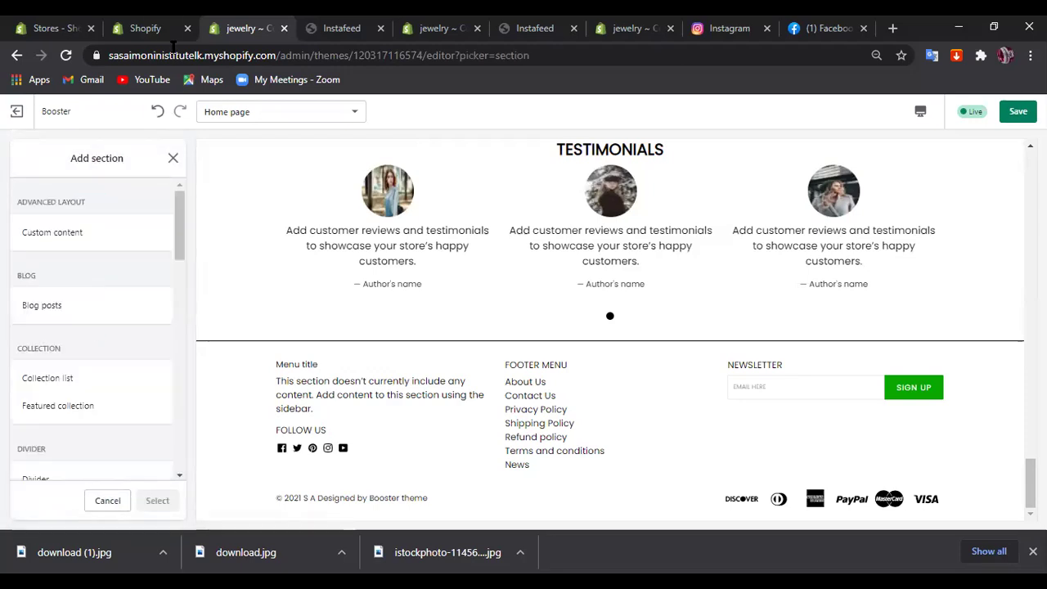
{"action": "left_click", "coordinate": [147, 28]}
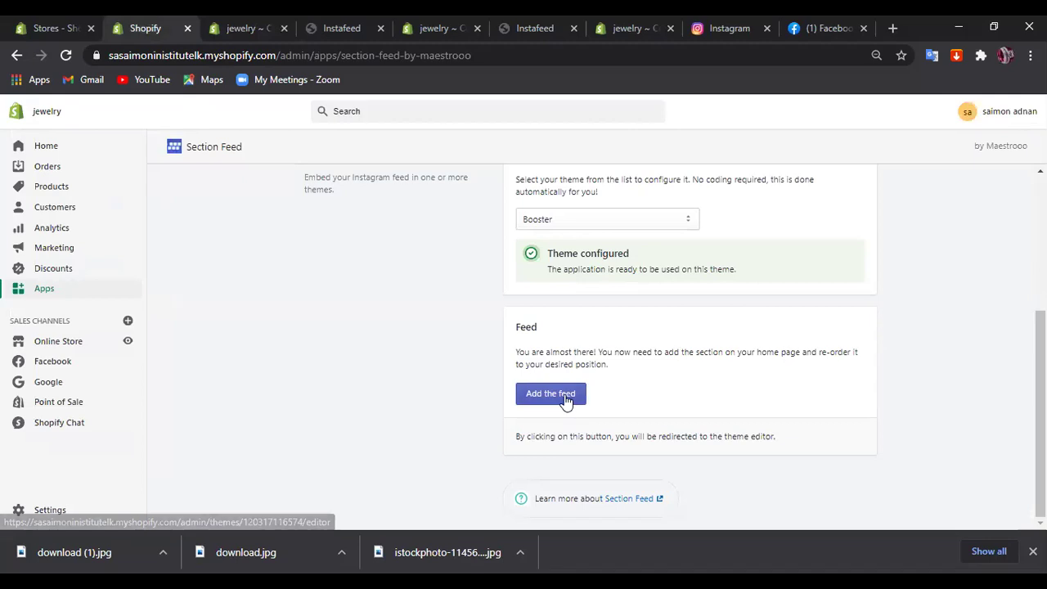
{"action": "left_click", "coordinate": [254, 25]}
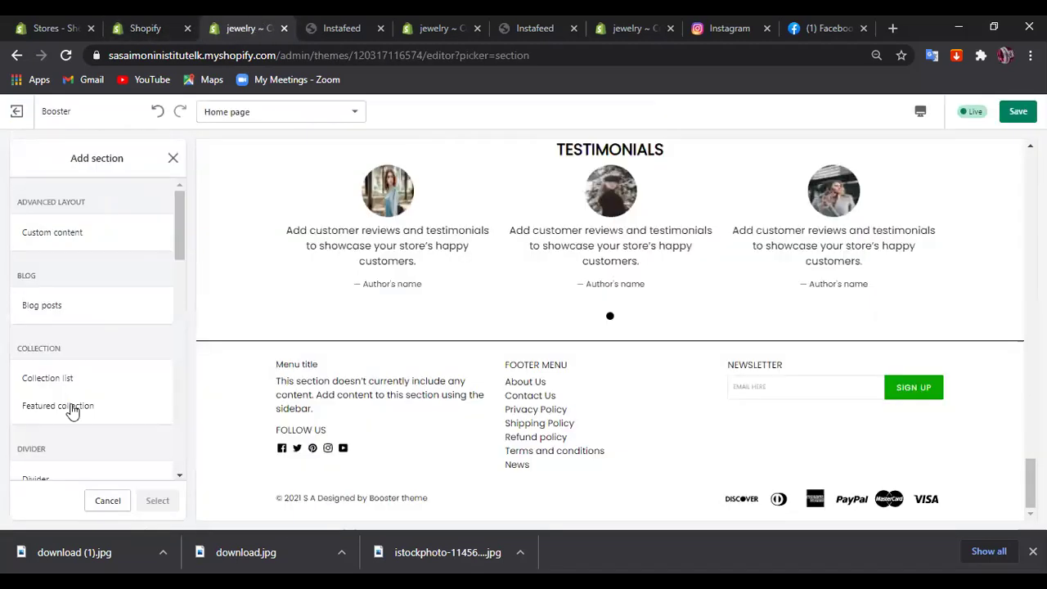
{"action": "scroll", "coordinate": [74, 426], "scroll_direction": "down", "scroll_amount": 3}
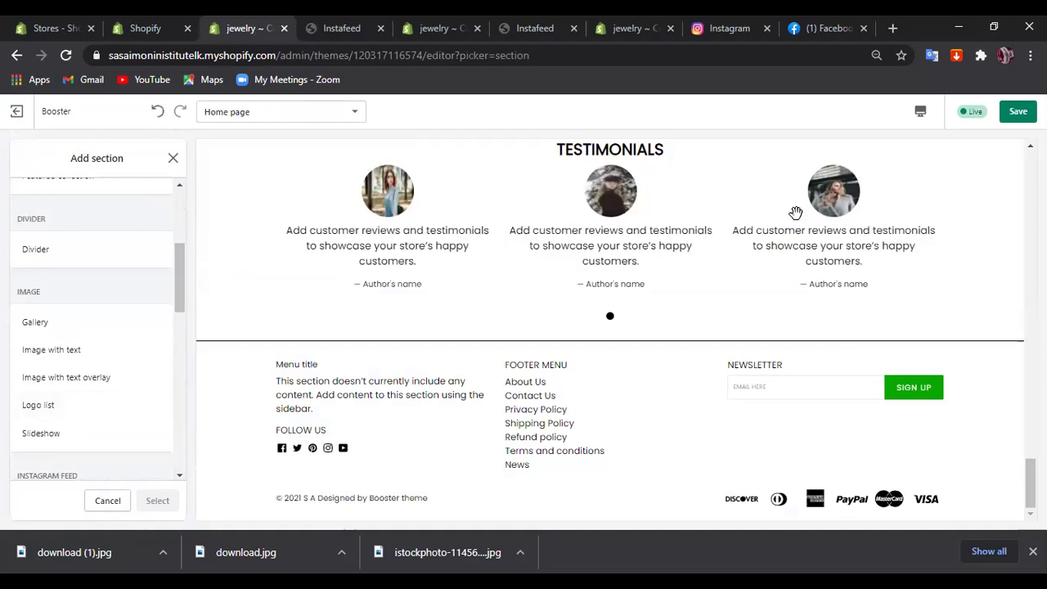
Switch to Instagram and open the signed-in account's profile to view its posts
{"action": "left_click", "coordinate": [727, 28]}
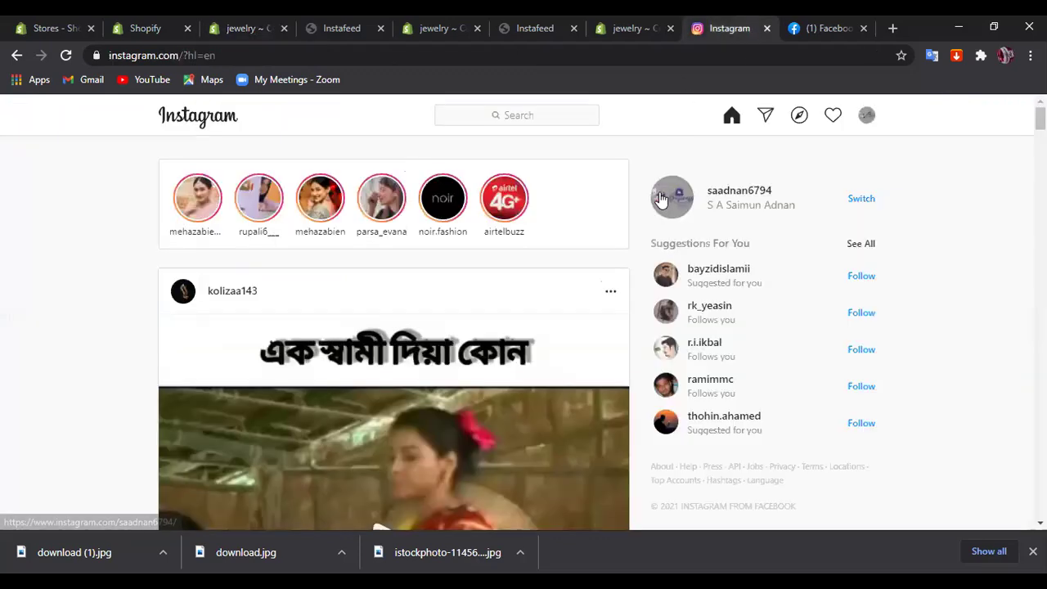
{"action": "left_click", "coordinate": [867, 117]}
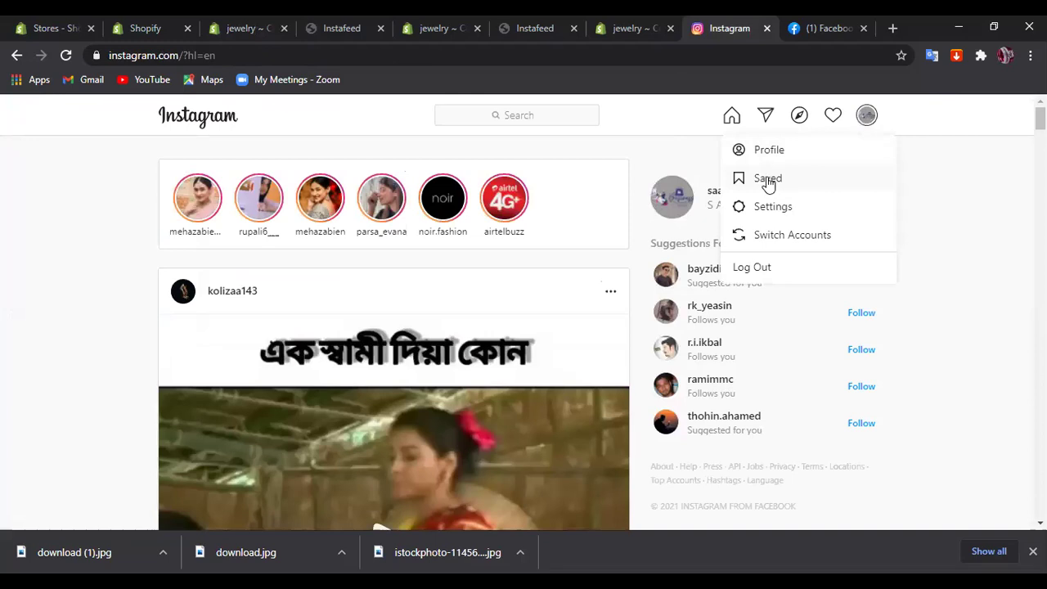
{"action": "left_click", "coordinate": [844, 152]}
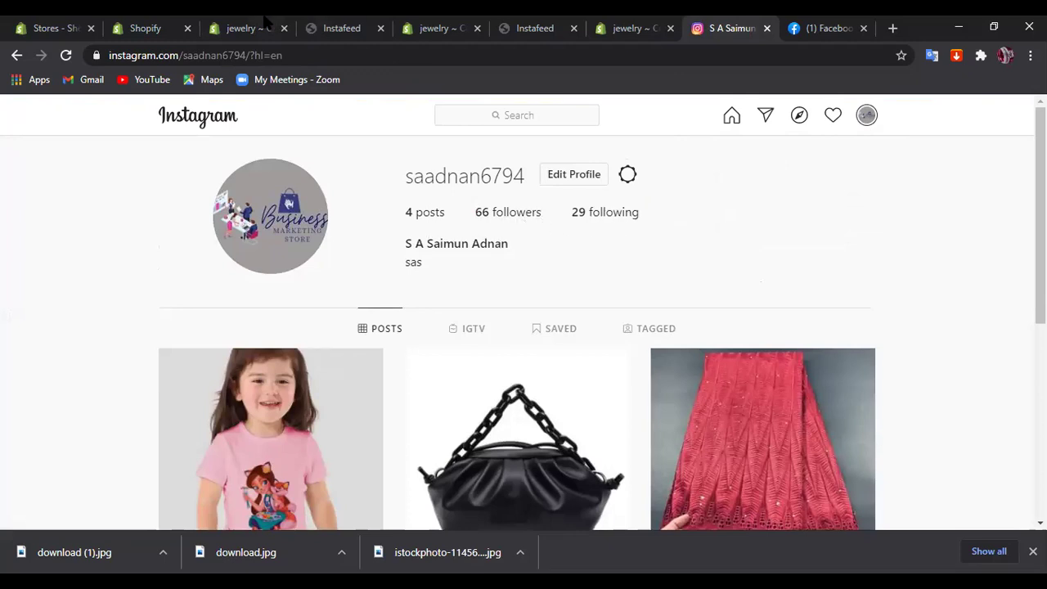
Return to the theme editor and add the Instagram feed section from the Section Feed group to the home page
{"action": "left_click", "coordinate": [239, 28]}
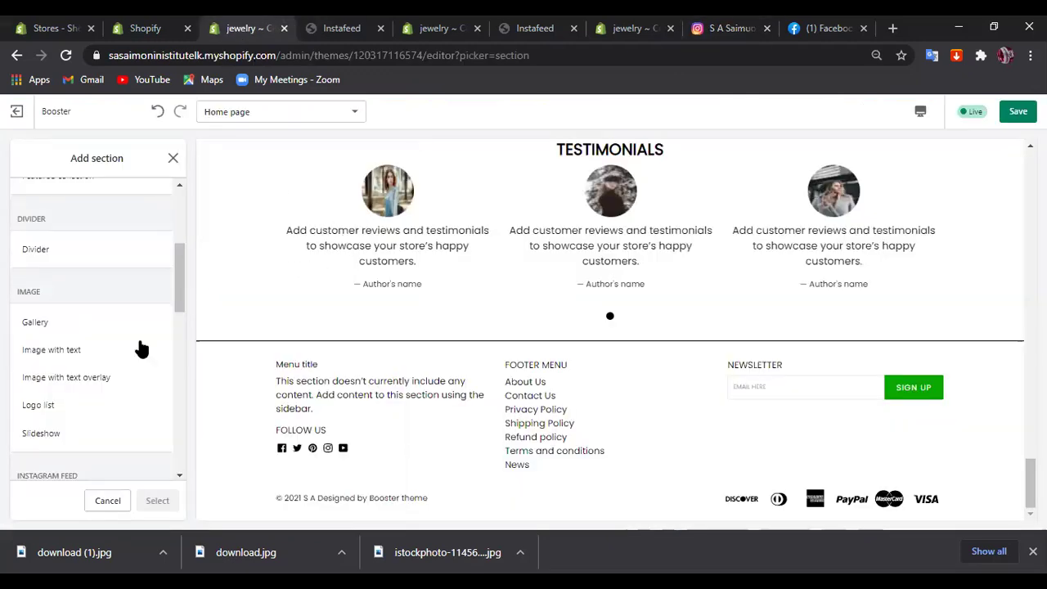
{"action": "scroll", "coordinate": [98, 397], "scroll_direction": "down", "scroll_amount": 2}
{"action": "scroll", "coordinate": [104, 395], "scroll_direction": "down", "scroll_amount": 2}
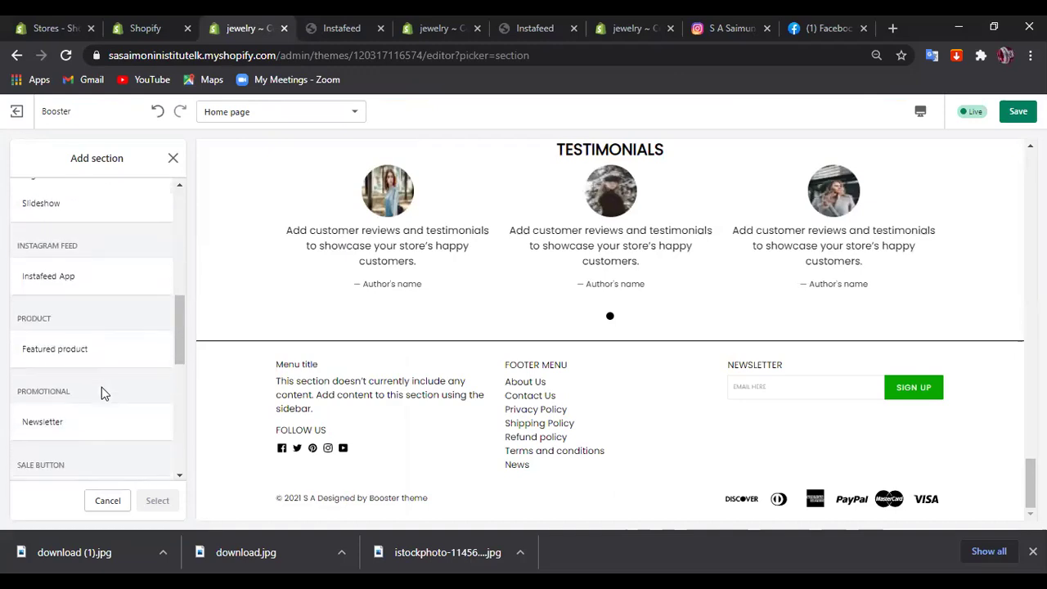
{"action": "scroll", "coordinate": [98, 413], "scroll_direction": "down", "scroll_amount": 4}
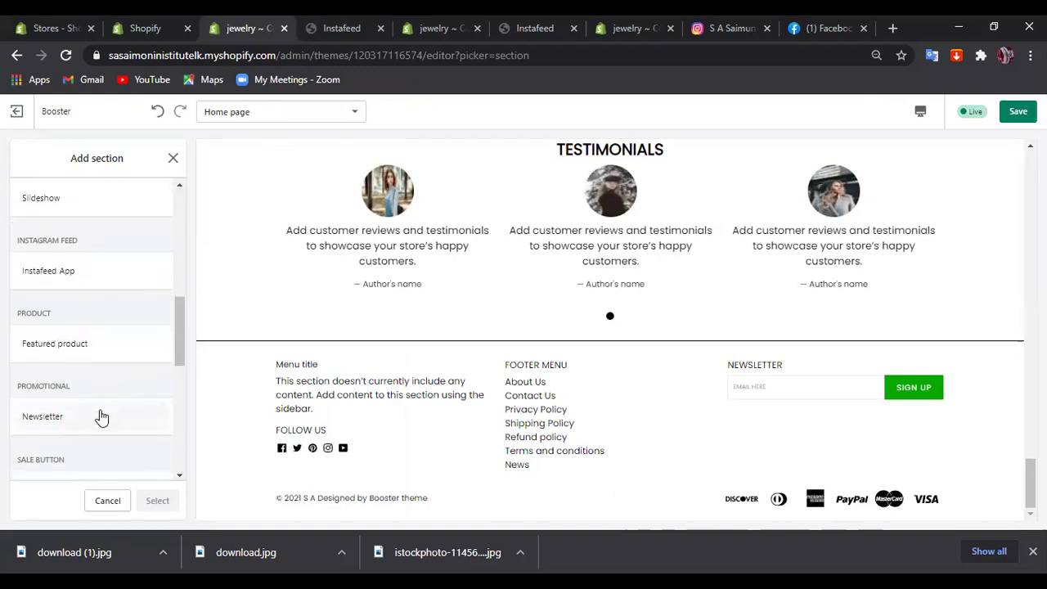
{"action": "left_click", "coordinate": [102, 413]}
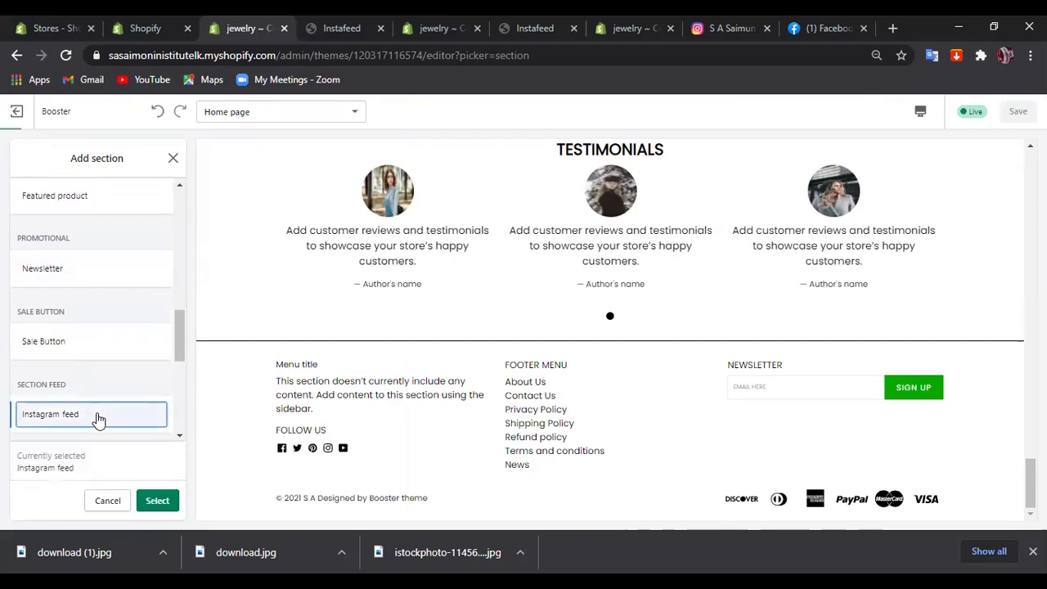
{"action": "left_click", "coordinate": [160, 503]}
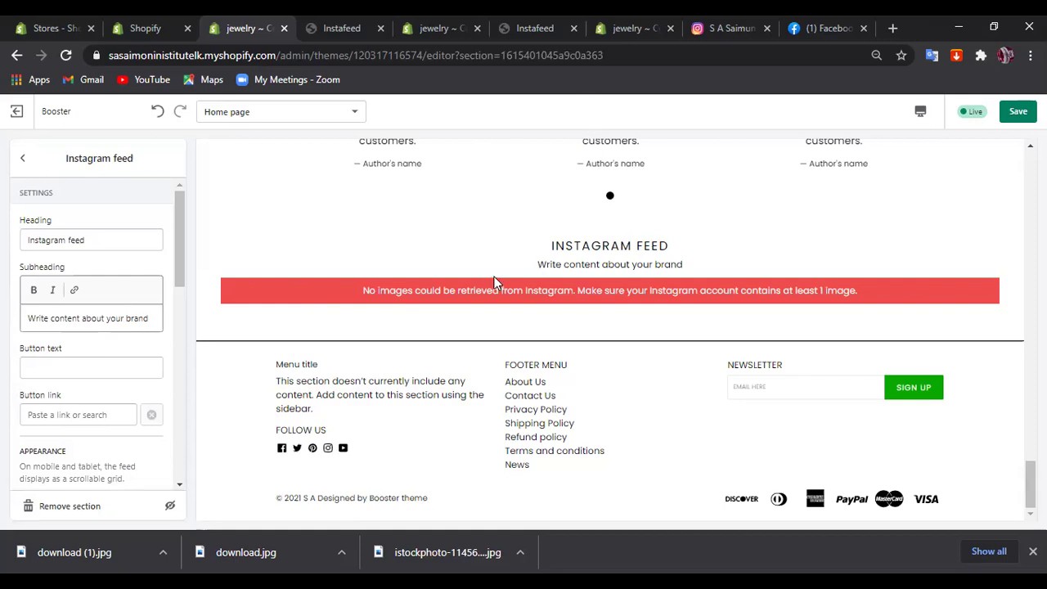
Examine the Instagram feed section in the home page preview and check the username on the Instagram profile
{"action": "scroll", "coordinate": [508, 270], "scroll_direction": "up", "scroll_amount": 4}
{"action": "scroll", "coordinate": [518, 258], "scroll_direction": "down", "scroll_amount": 3}
{"action": "scroll", "coordinate": [518, 259], "scroll_direction": "up", "scroll_amount": 4}
{"action": "scroll", "coordinate": [517, 227], "scroll_direction": "down", "scroll_amount": 2}
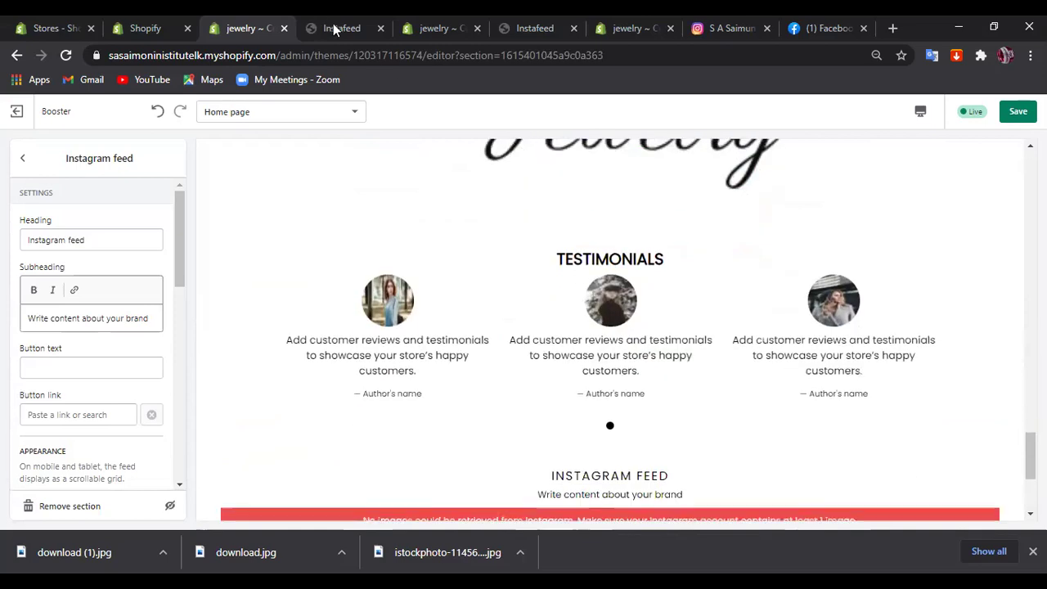
{"action": "left_click", "coordinate": [725, 28]}
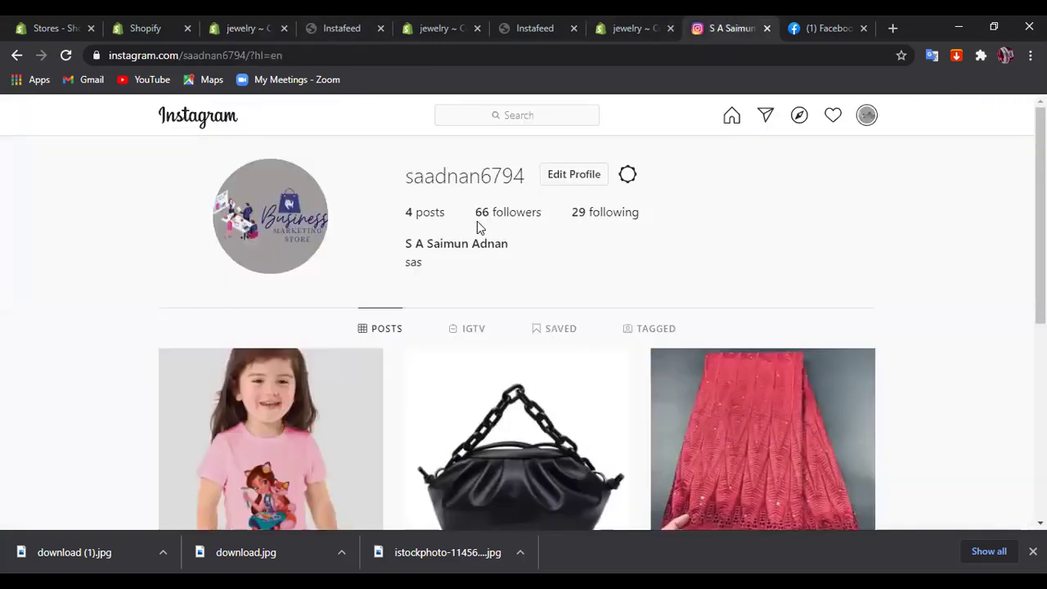
{"action": "left_click_drag", "start_coordinate": [471, 175], "coordinate": [346, 190]}
{"action": "left_click", "coordinate": [244, 28]}
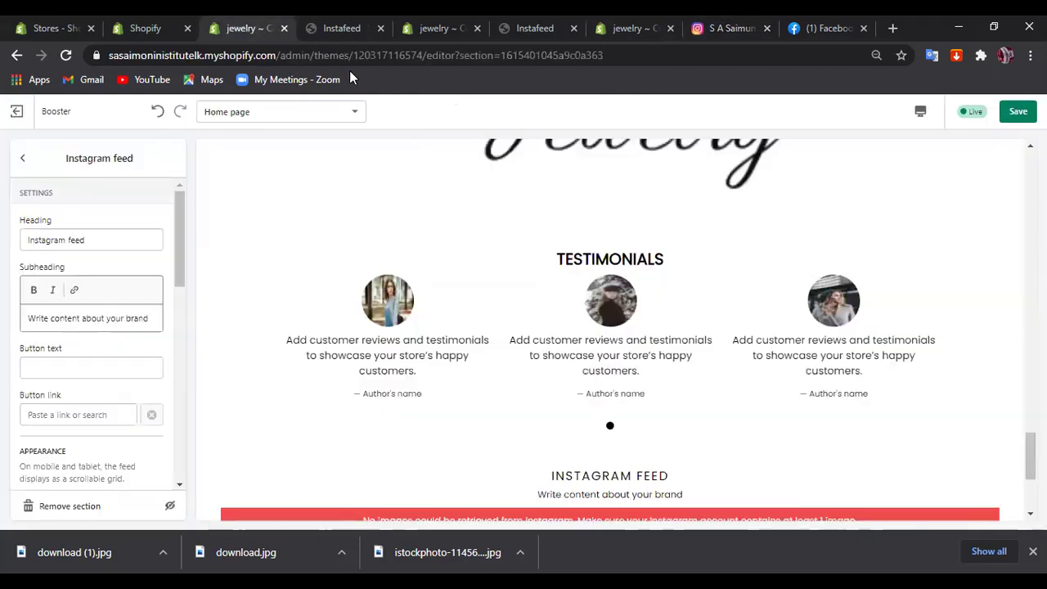
Open another theme editor from the standalone Section Feed page and review the connected account and theme configuration in the store admin
{"action": "left_click", "coordinate": [342, 37]}
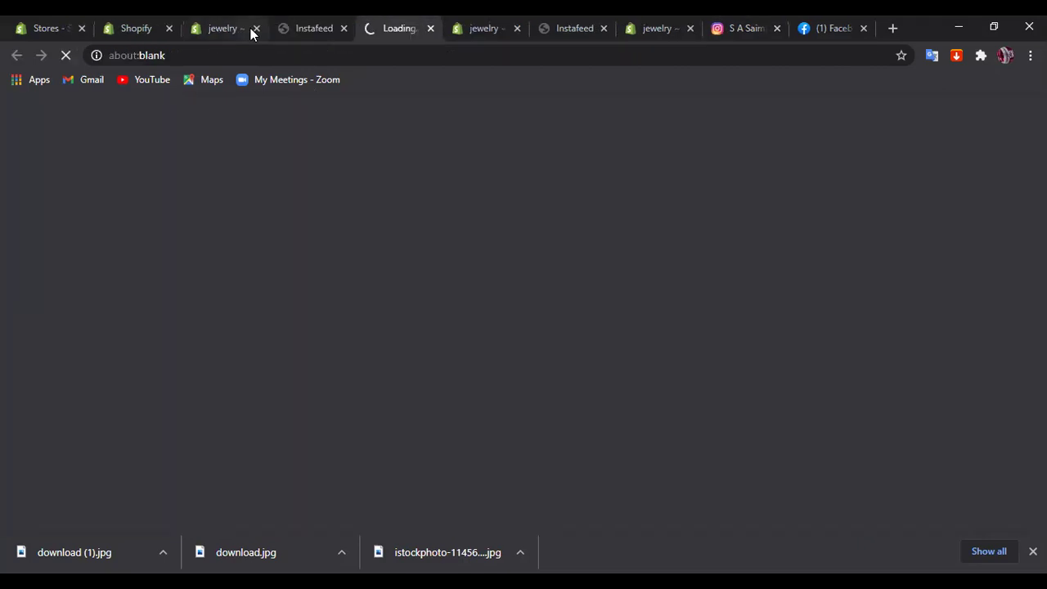
{"action": "left_click", "coordinate": [249, 32]}
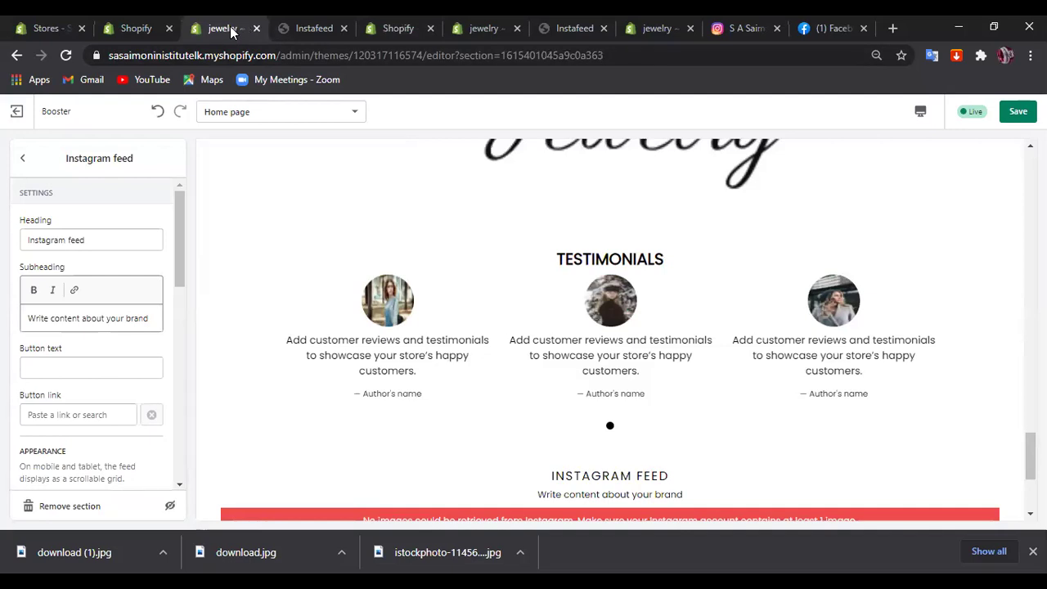
{"action": "left_click", "coordinate": [314, 31]}
{"action": "left_click", "coordinate": [137, 30]}
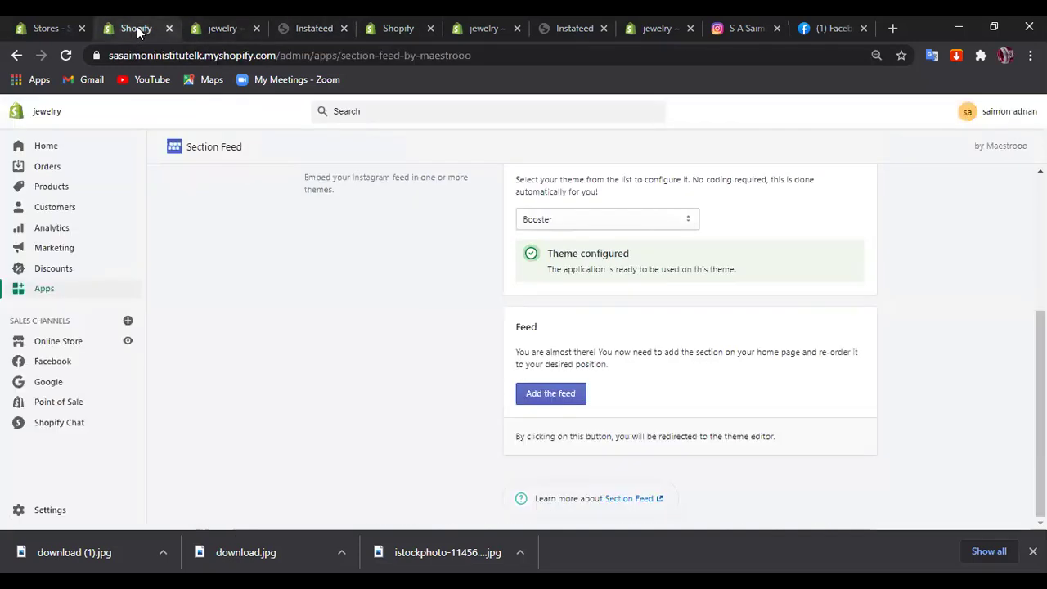
{"action": "left_click", "coordinate": [218, 31]}
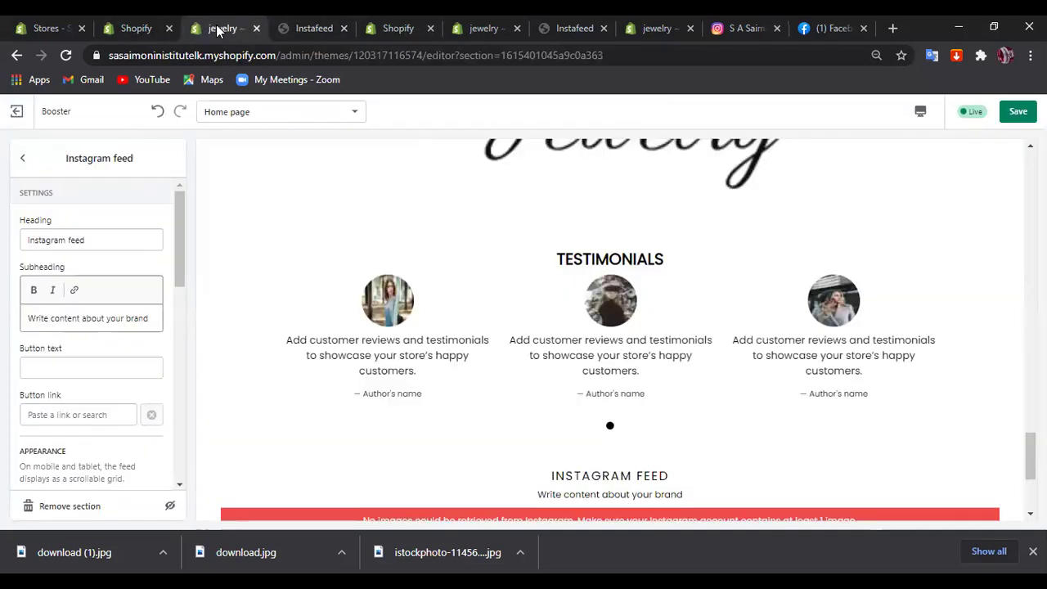
{"action": "left_click", "coordinate": [150, 31]}
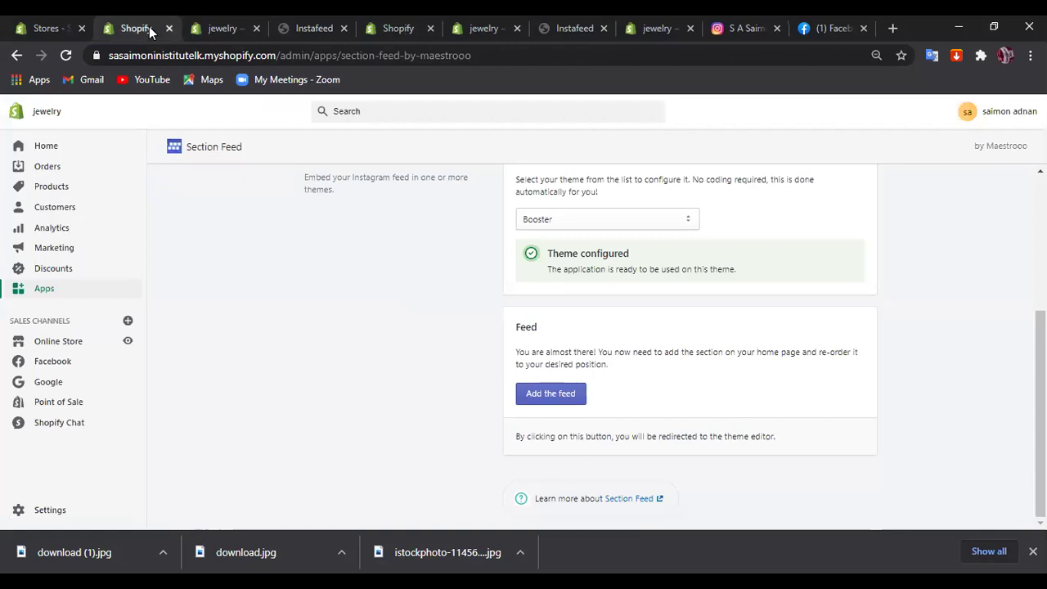
{"action": "scroll", "coordinate": [676, 347], "scroll_direction": "up", "scroll_amount": 2}
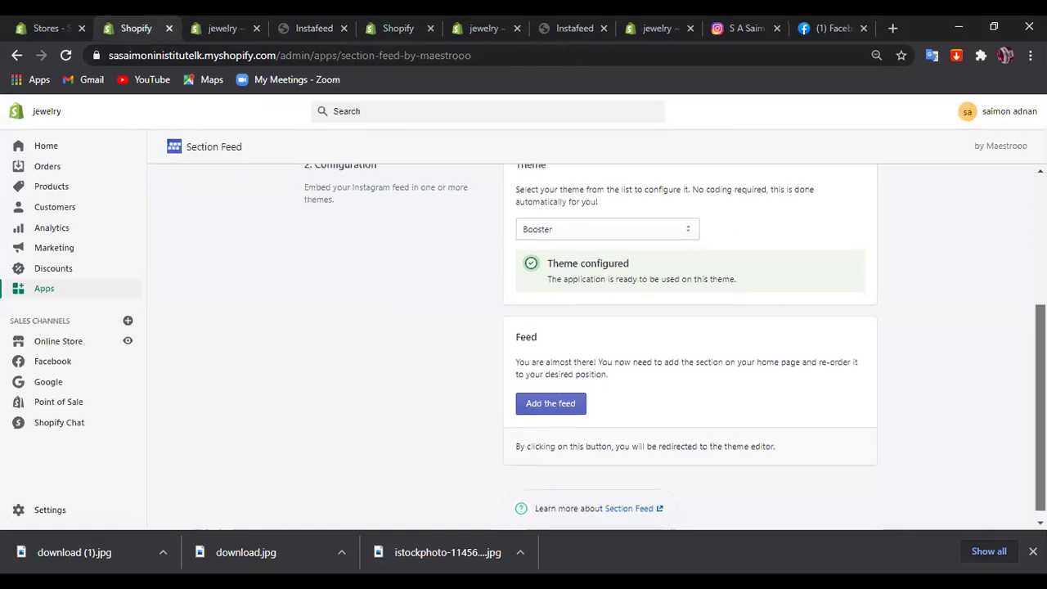
{"action": "scroll", "coordinate": [933, 202], "scroll_direction": "up", "scroll_amount": 2}
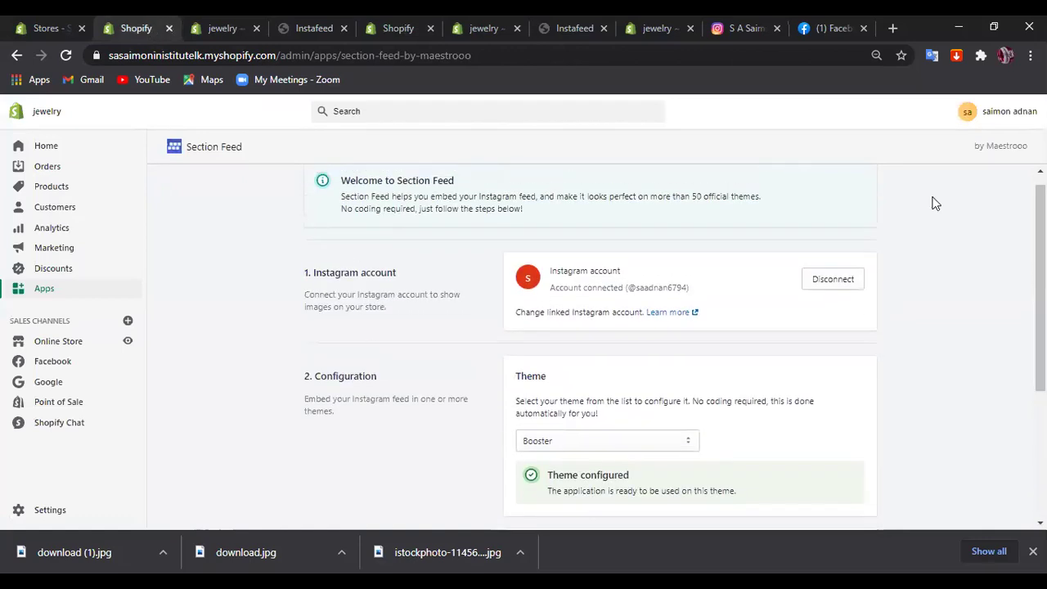
Close the two older theme editors without saving and the duplicate Instafeed page, and switch to the newly opened theme editor
{"action": "left_click", "coordinate": [517, 30]}
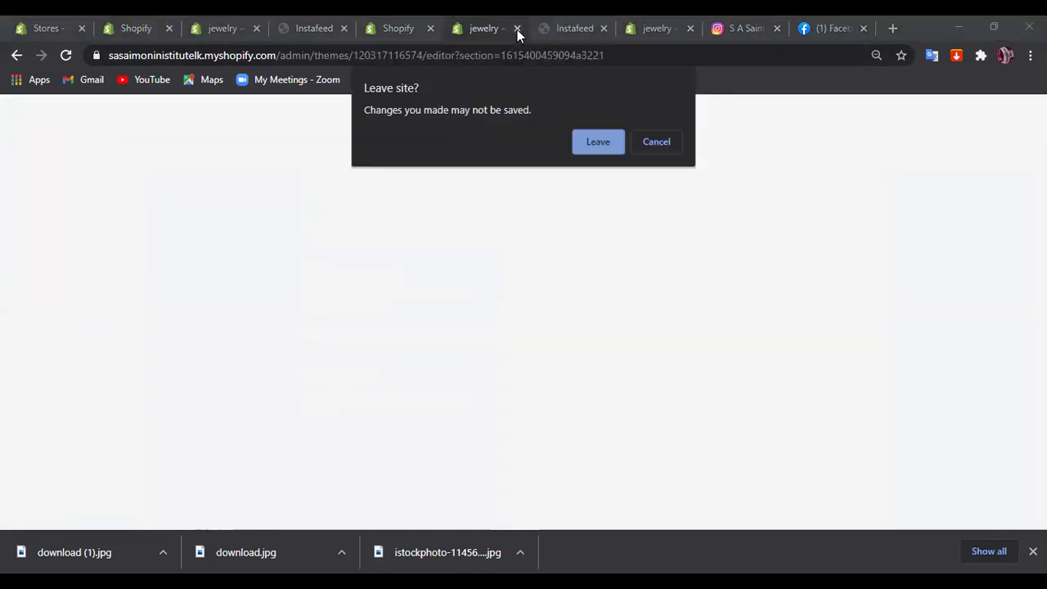
{"action": "left_click", "coordinate": [597, 141]}
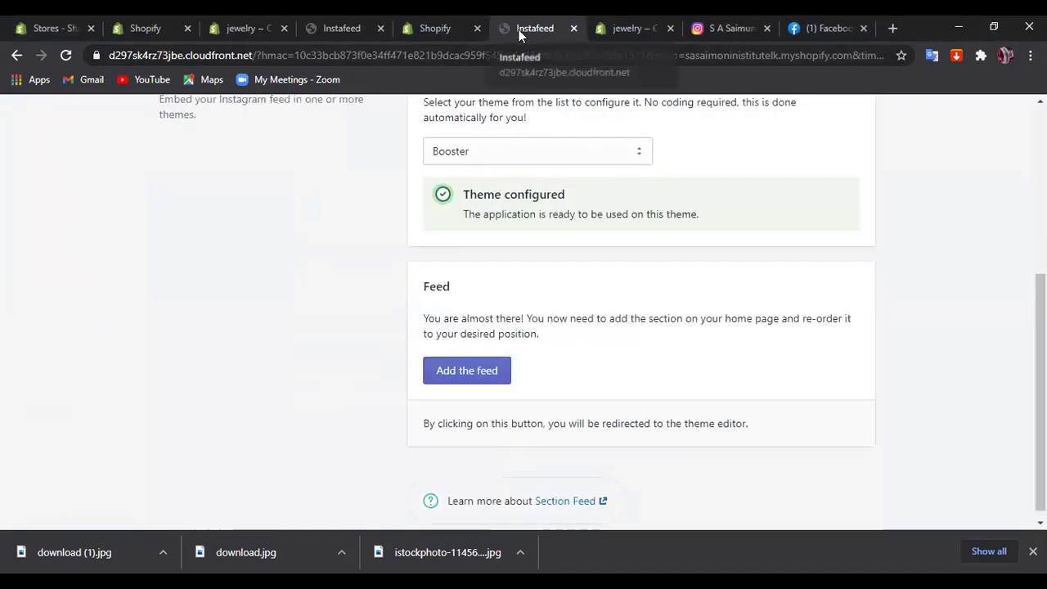
{"action": "left_click", "coordinate": [573, 29]}
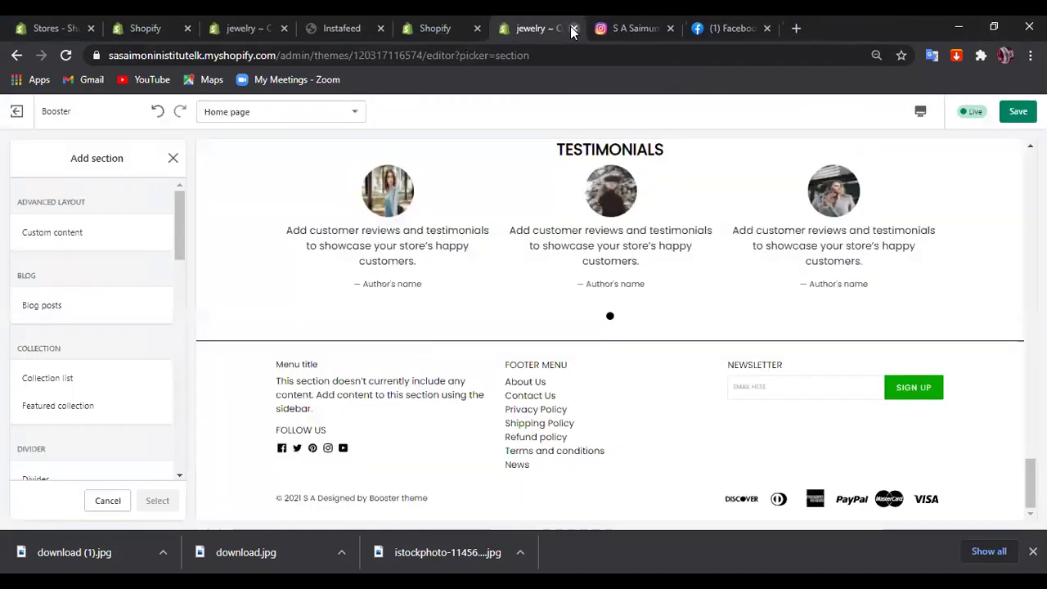
{"action": "left_click", "coordinate": [573, 28]}
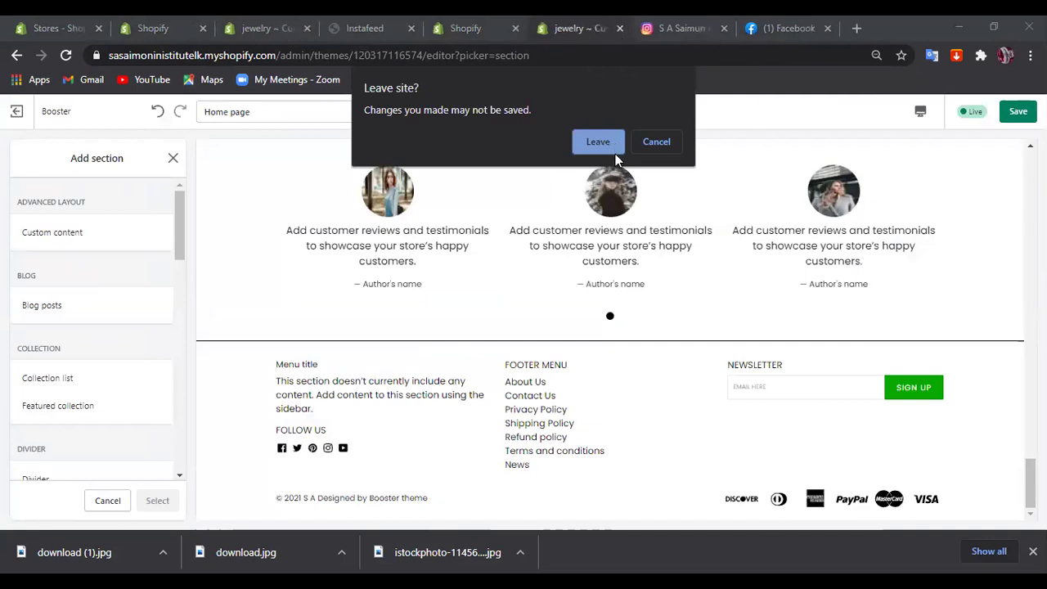
{"action": "key", "text": "Return"}
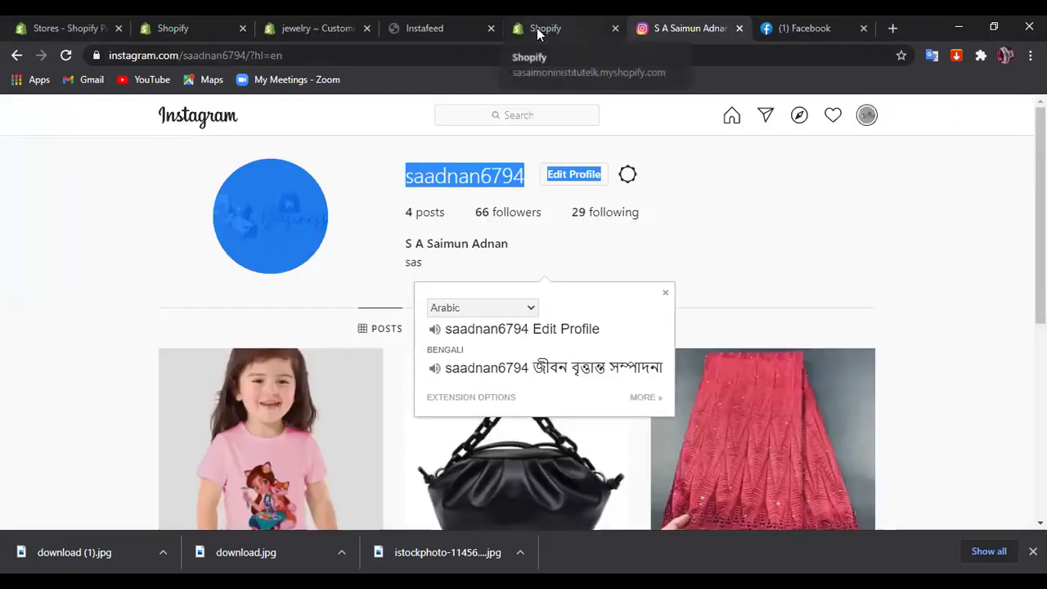
{"action": "left_click", "coordinate": [537, 27]}
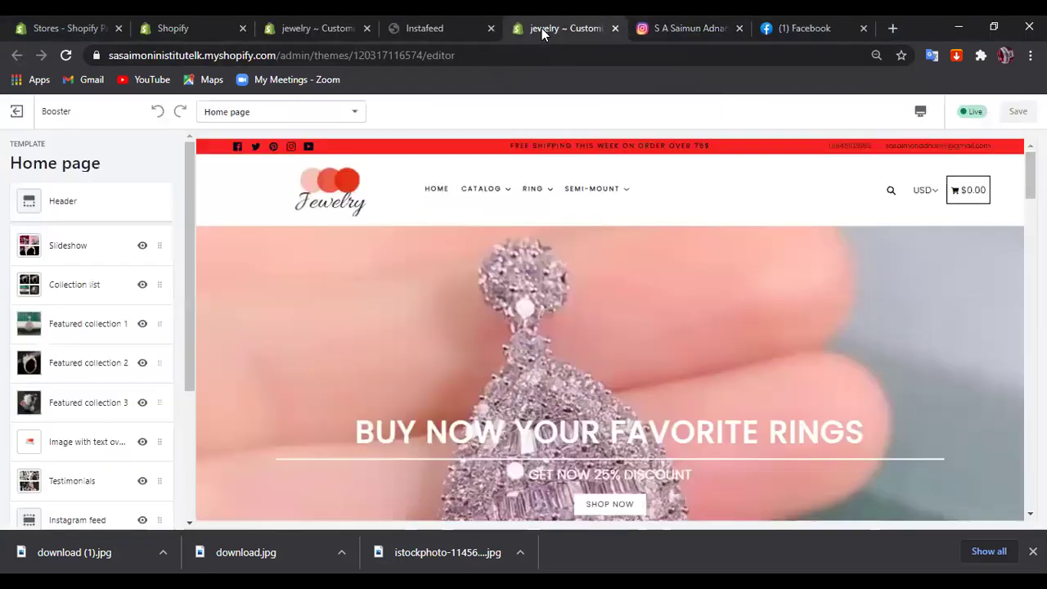
Close the newly opened theme editor, and disconnect and reconnect the Instagram account in Section Feed, allowing the app access
{"action": "left_click", "coordinate": [616, 29]}
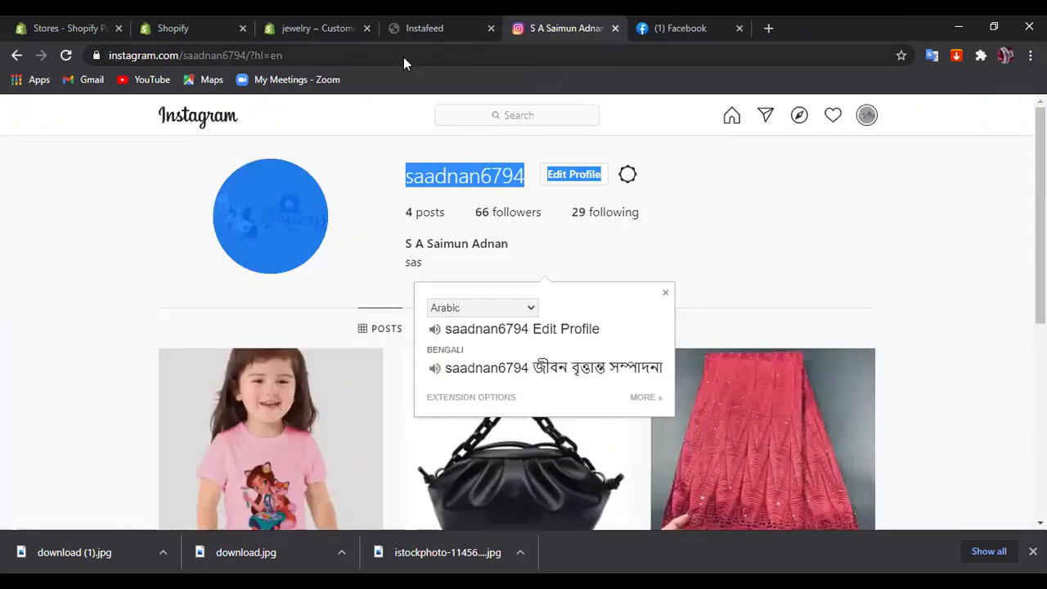
{"action": "left_click", "coordinate": [184, 28]}
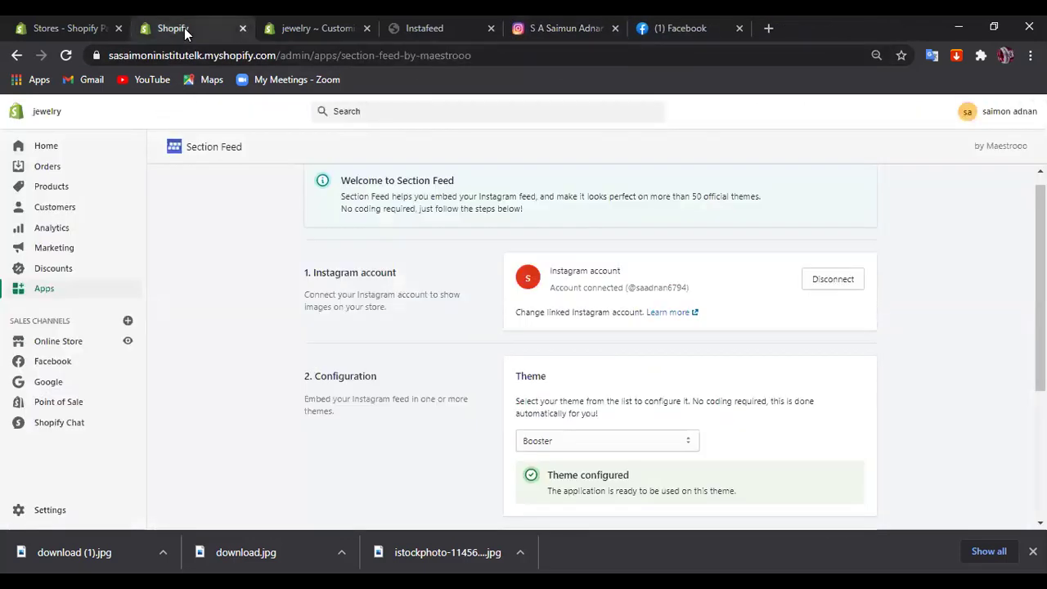
{"action": "left_click", "coordinate": [835, 279]}
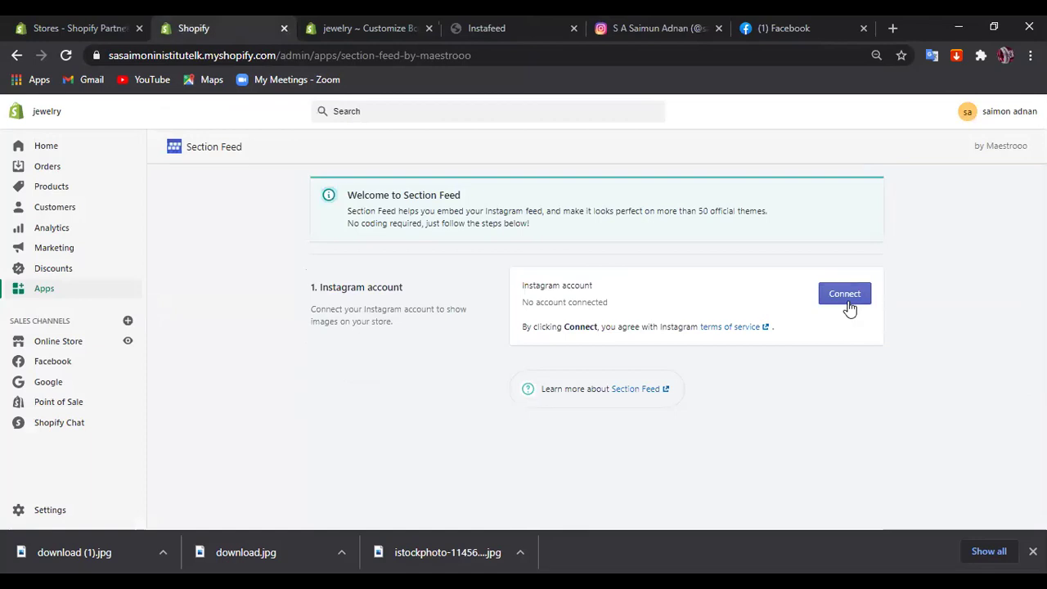
{"action": "left_click", "coordinate": [846, 297]}
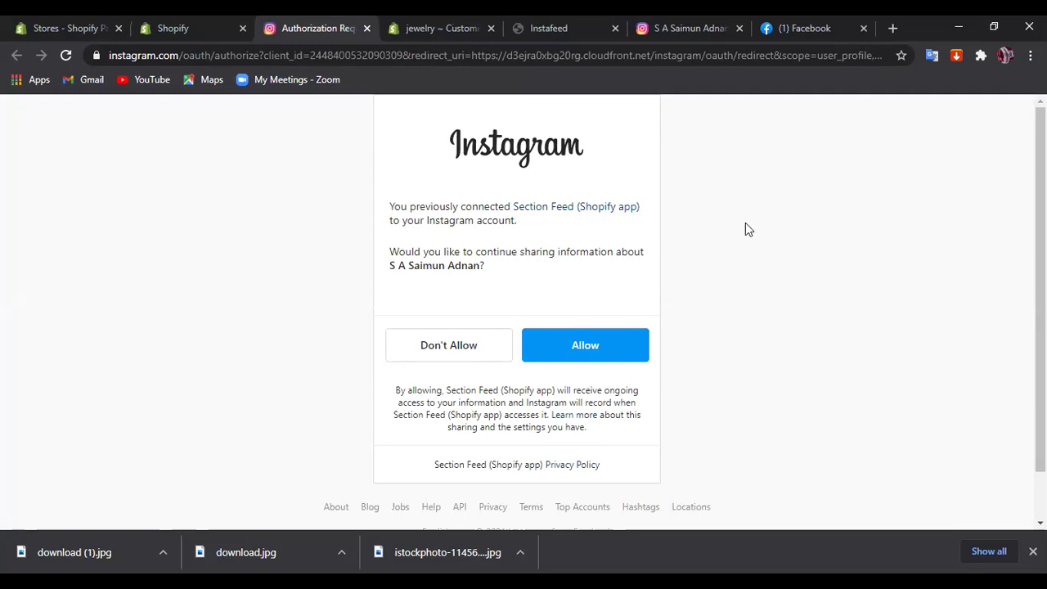
{"action": "left_click", "coordinate": [594, 351]}
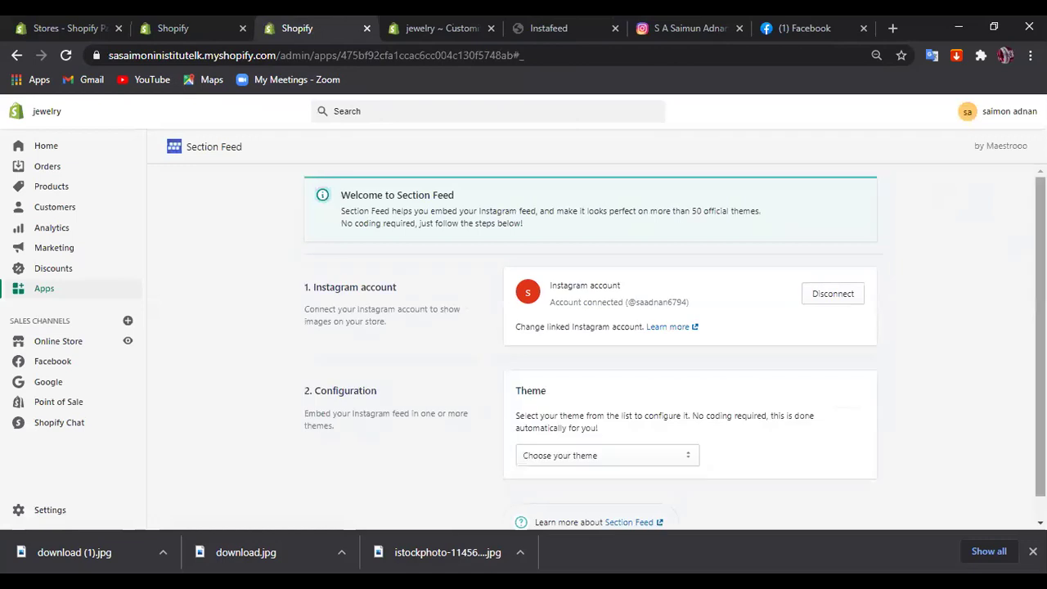
Select the Booster theme in Section Feed and open the theme editor for adding the feed, closing the Shopify Partners stores page
{"action": "scroll", "coordinate": [589, 344], "scroll_direction": "down", "scroll_amount": 1}
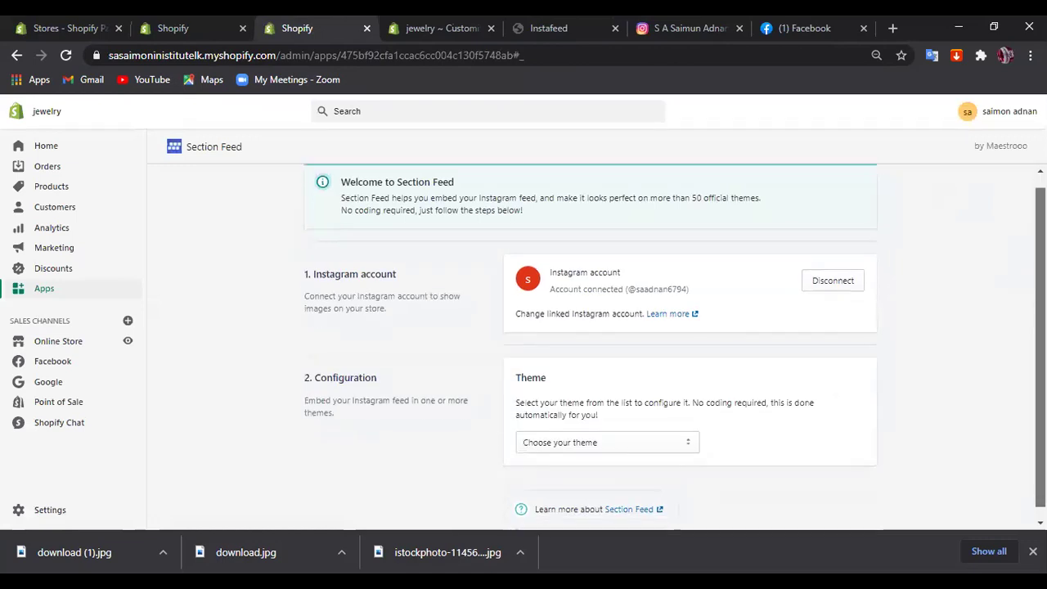
{"action": "left_click", "coordinate": [678, 438]}
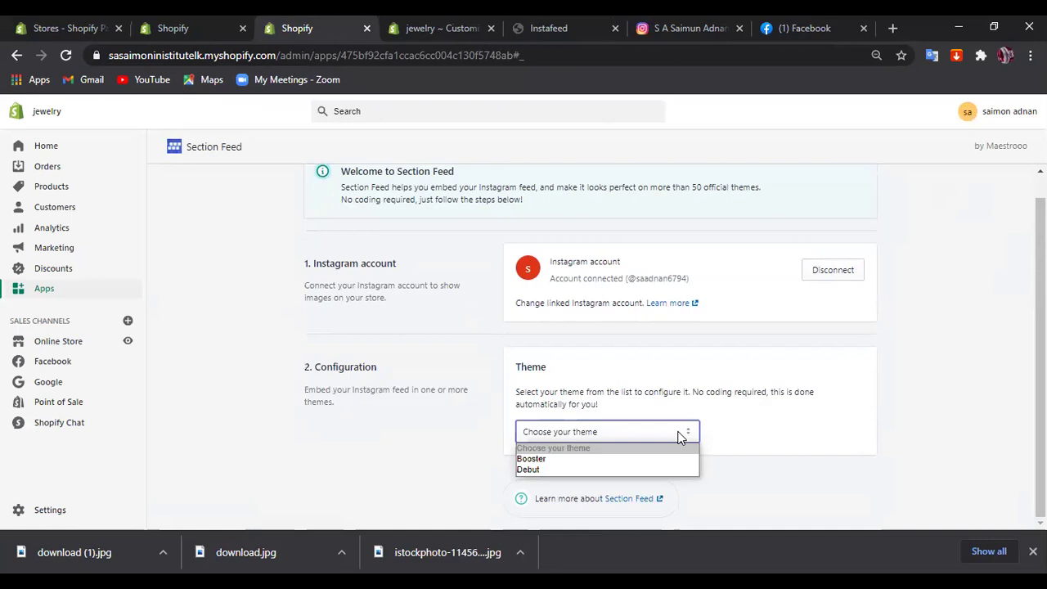
{"action": "left_click", "coordinate": [606, 459]}
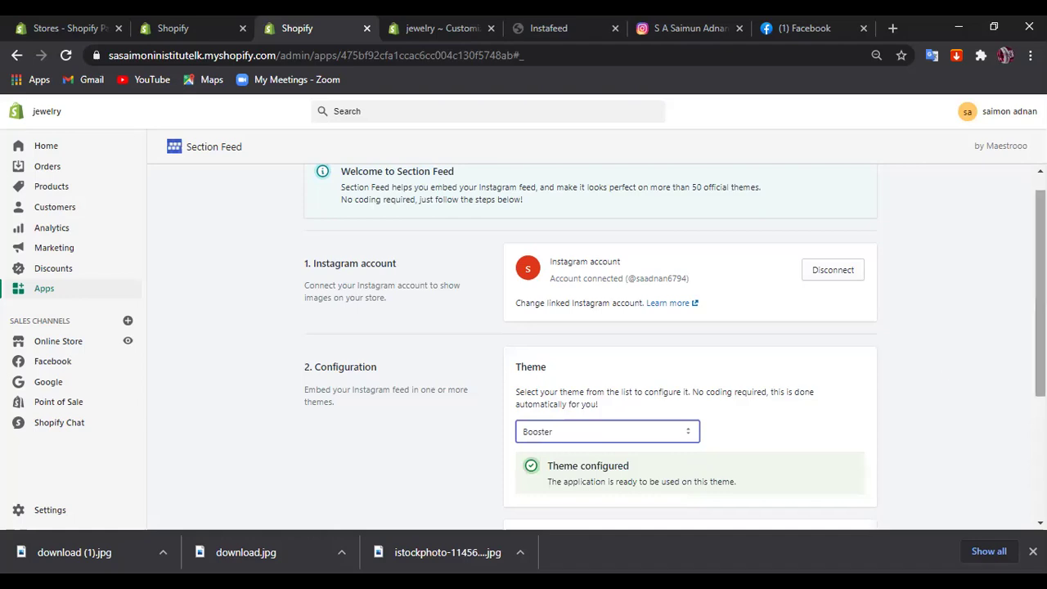
{"action": "scroll", "coordinate": [991, 458], "scroll_direction": "down", "scroll_amount": 3}
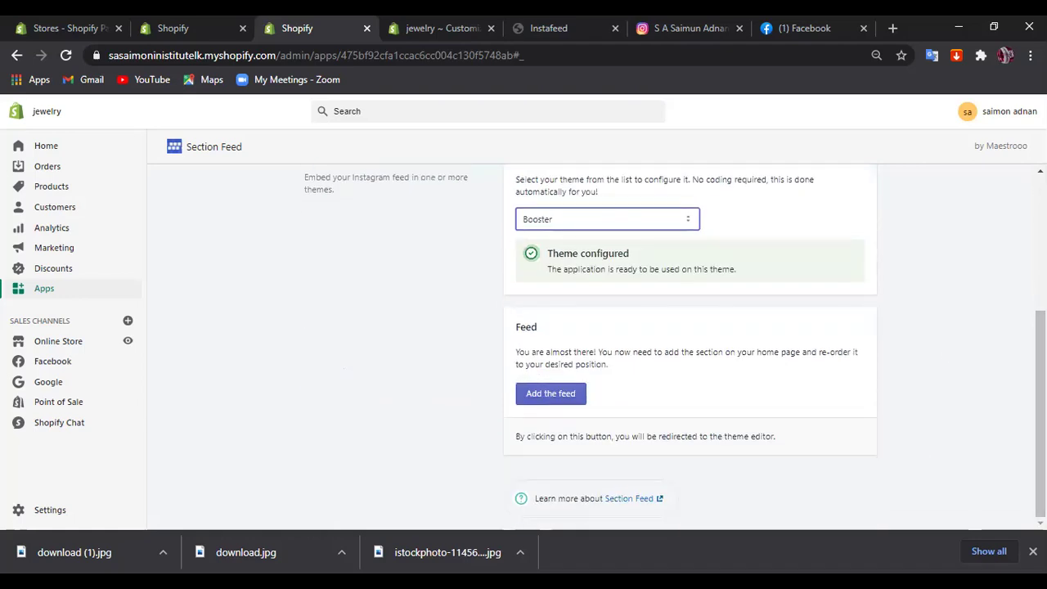
{"action": "left_click", "coordinate": [537, 394]}
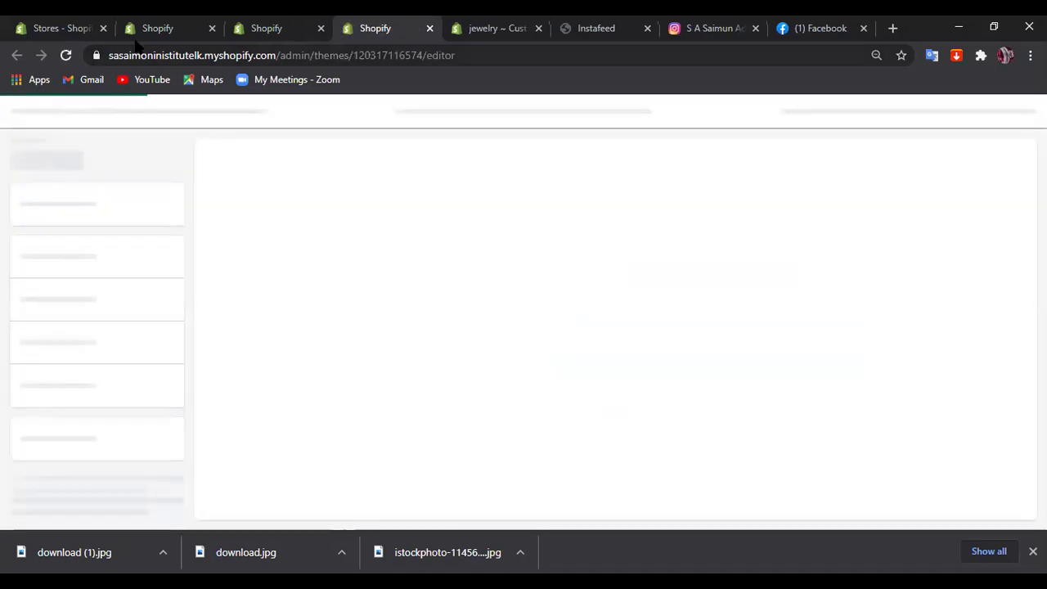
{"action": "left_click", "coordinate": [103, 29]}
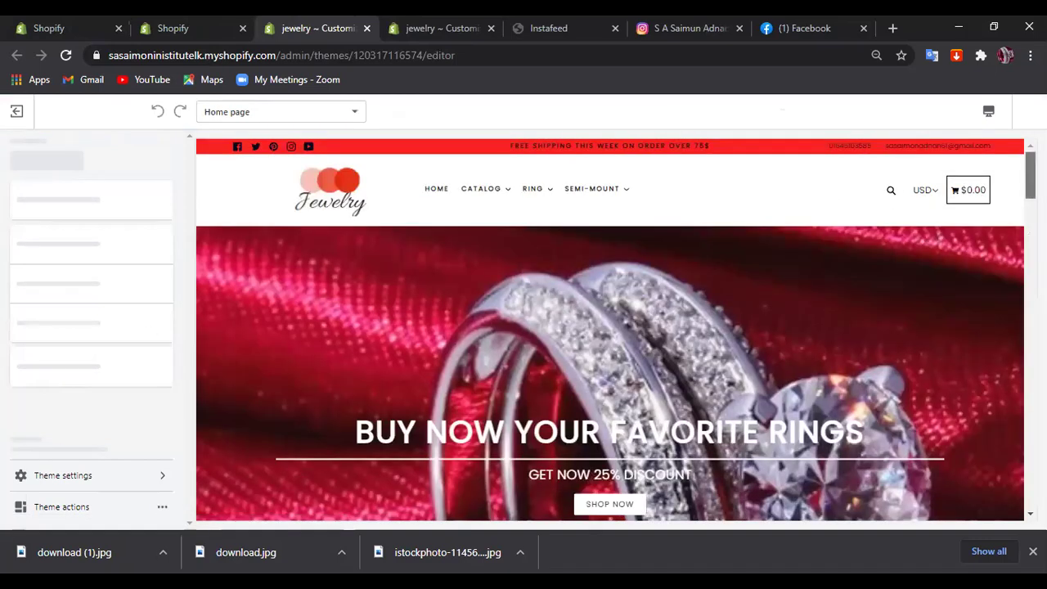
Examine the Instagram feed section in the home page preview and open the list of sections available to add
{"action": "scroll", "coordinate": [1021, 292], "scroll_direction": "down", "scroll_amount": 2}
{"action": "scroll", "coordinate": [610, 327], "scroll_direction": "down", "scroll_amount": 15}
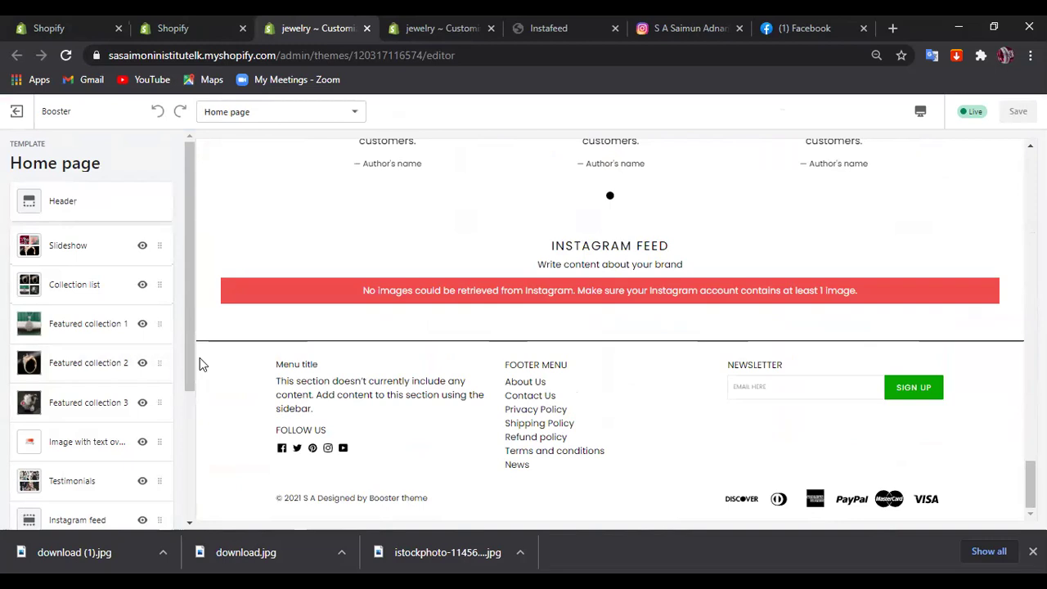
{"action": "scroll", "coordinate": [174, 475], "scroll_direction": "down", "scroll_amount": 5}
{"action": "left_click_drag", "start_coordinate": [167, 525], "coordinate": [86, 358]}
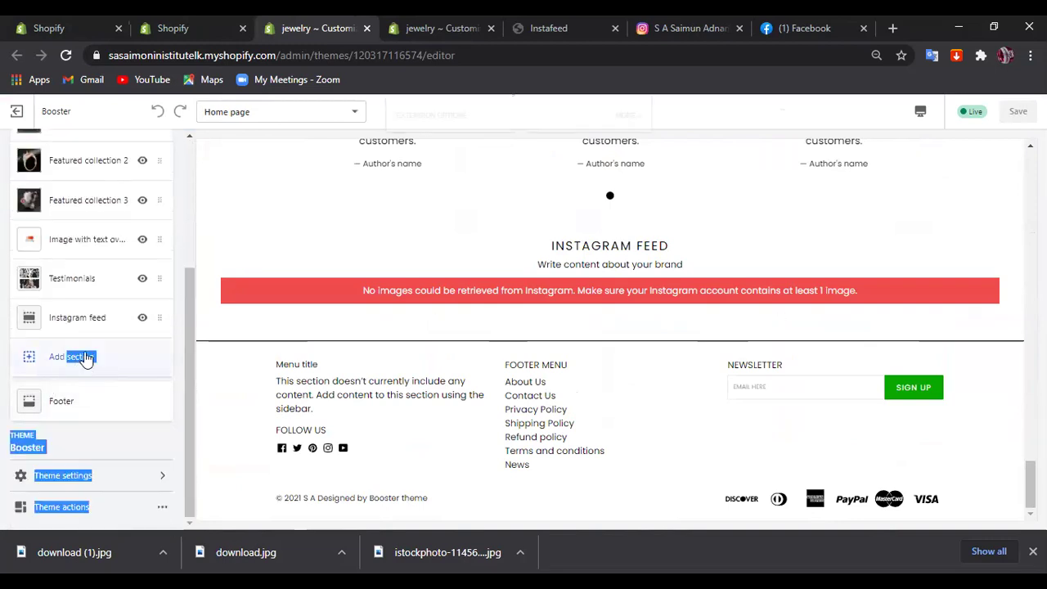
{"action": "left_click", "coordinate": [57, 357]}
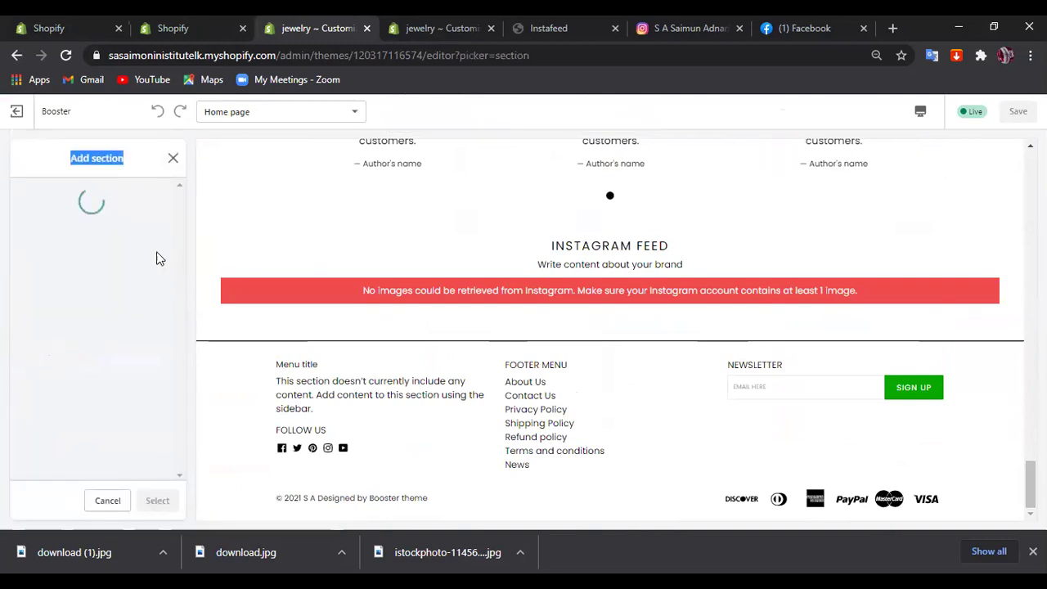
Review the posts on the Instagram profile, reload it, and check the theme editor and the Section Feed configuration
{"action": "left_click", "coordinate": [679, 27]}
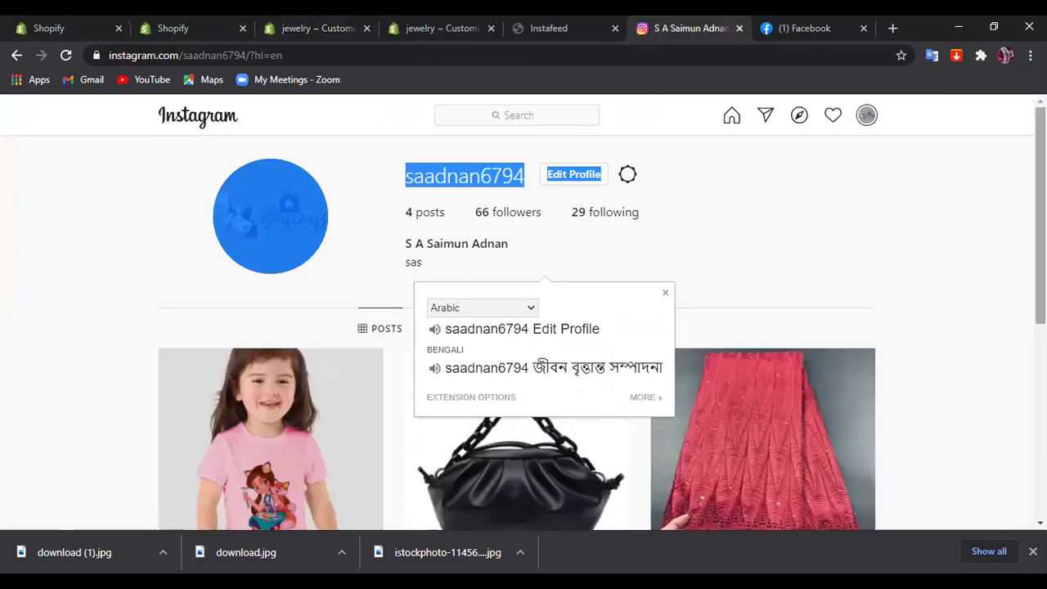
{"action": "scroll", "coordinate": [524, 328], "scroll_direction": "down", "scroll_amount": 5}
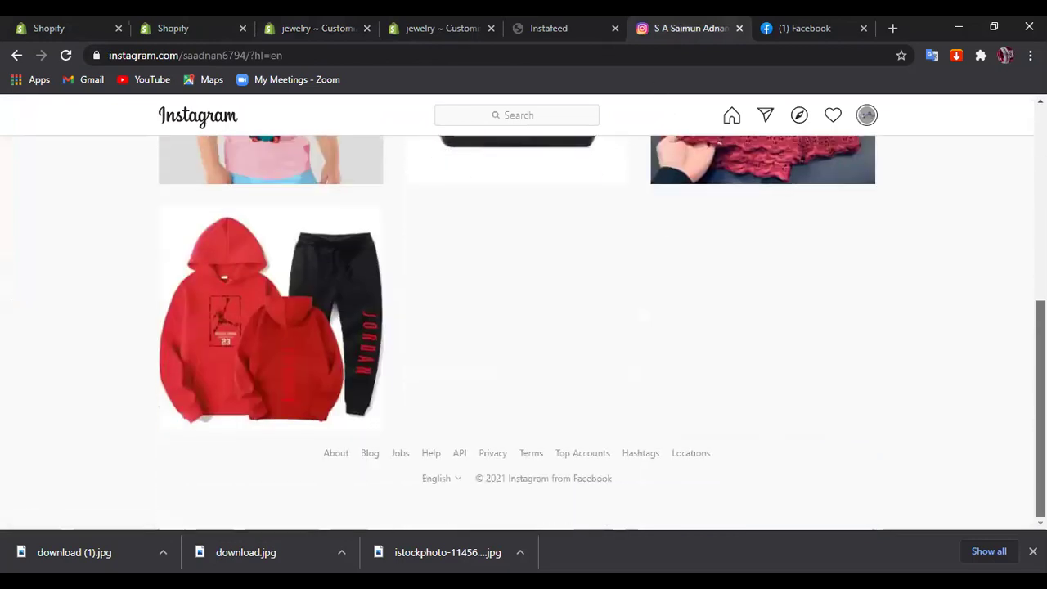
{"action": "scroll", "coordinate": [888, 163], "scroll_direction": "up", "scroll_amount": 5}
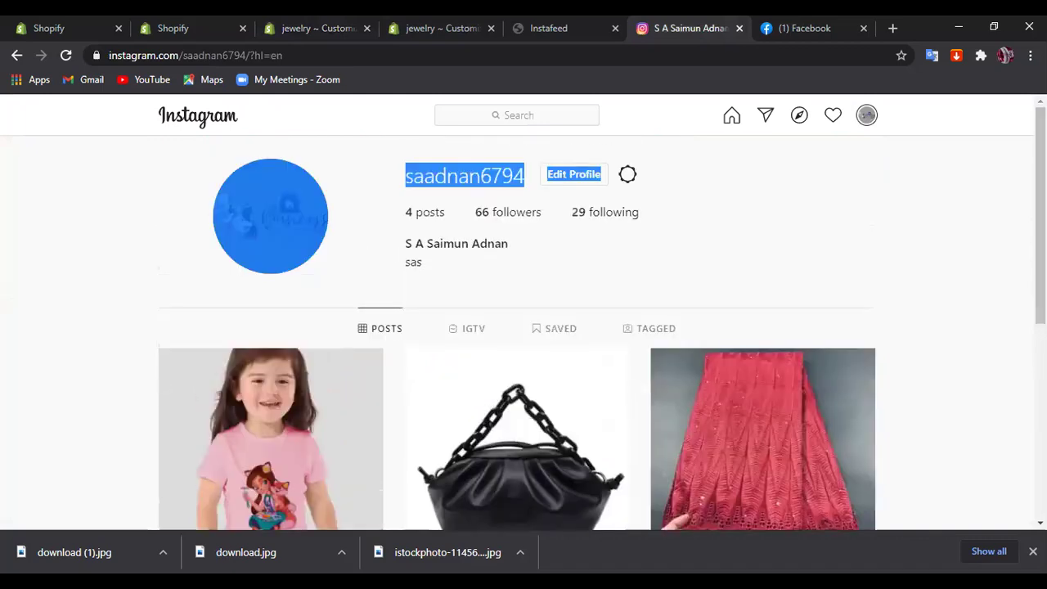
{"action": "left_click", "coordinate": [66, 54]}
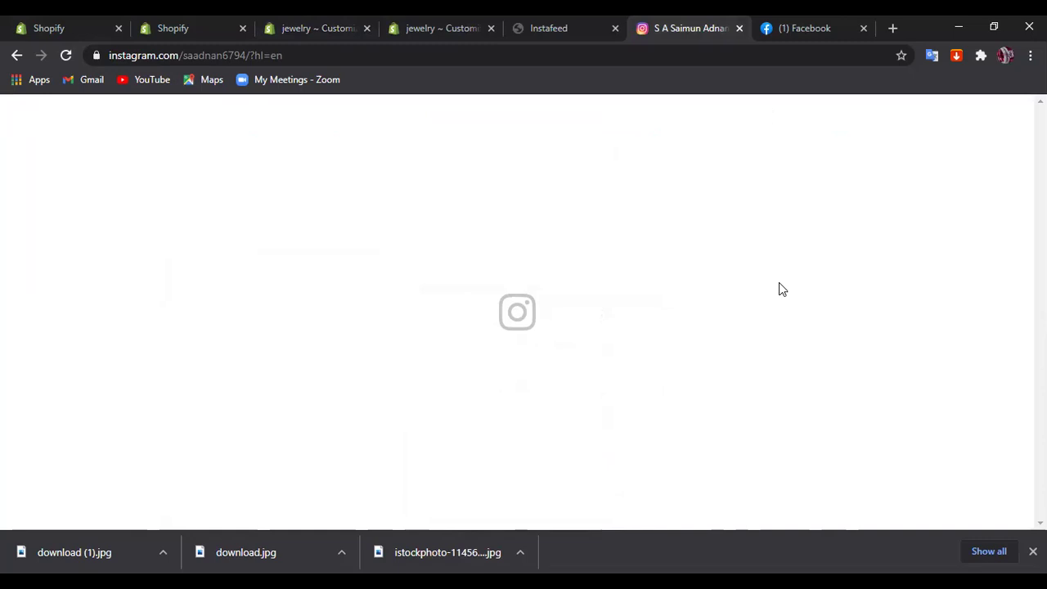
{"action": "left_click", "coordinate": [285, 31]}
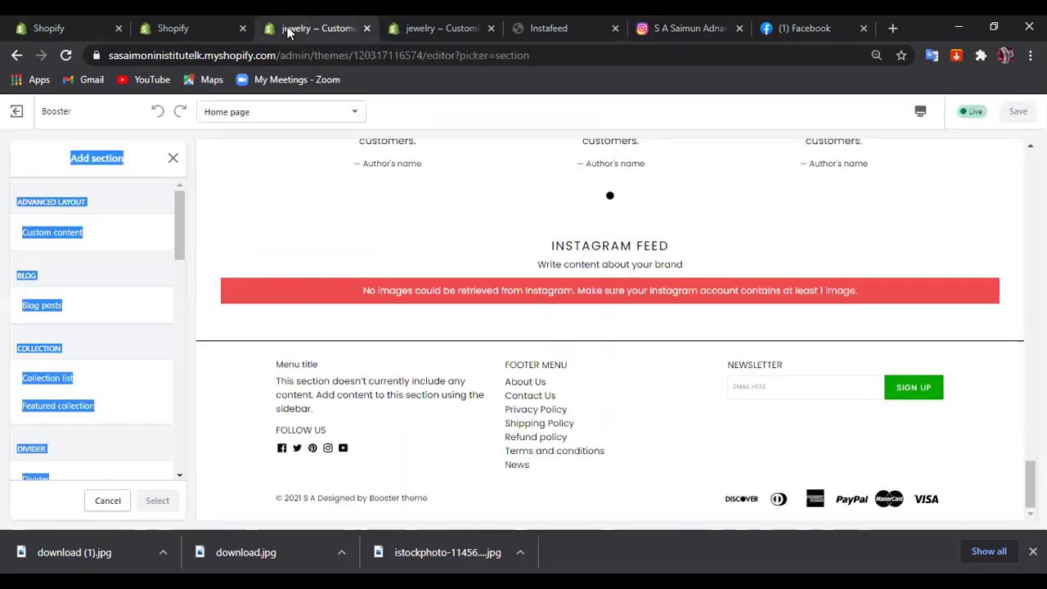
{"action": "left_click", "coordinate": [186, 29]}
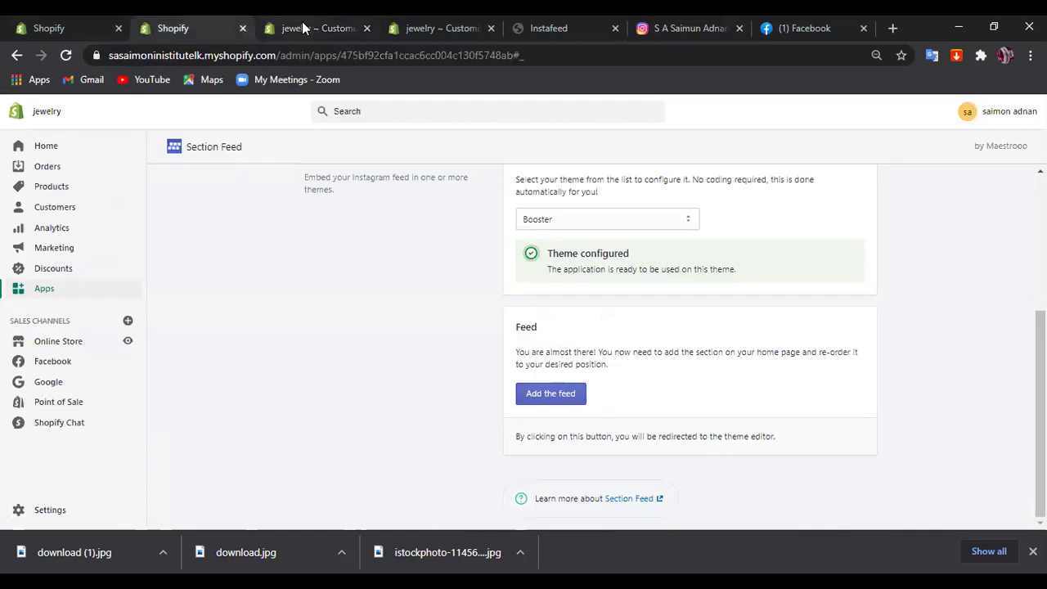
{"action": "left_click", "coordinate": [302, 29]}
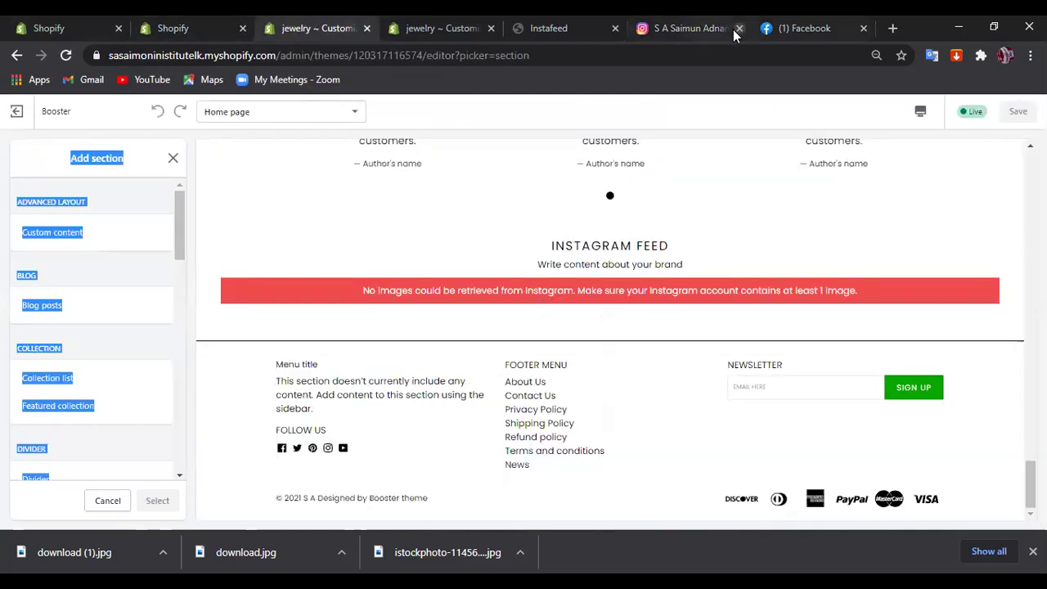
{"action": "left_click", "coordinate": [707, 30]}
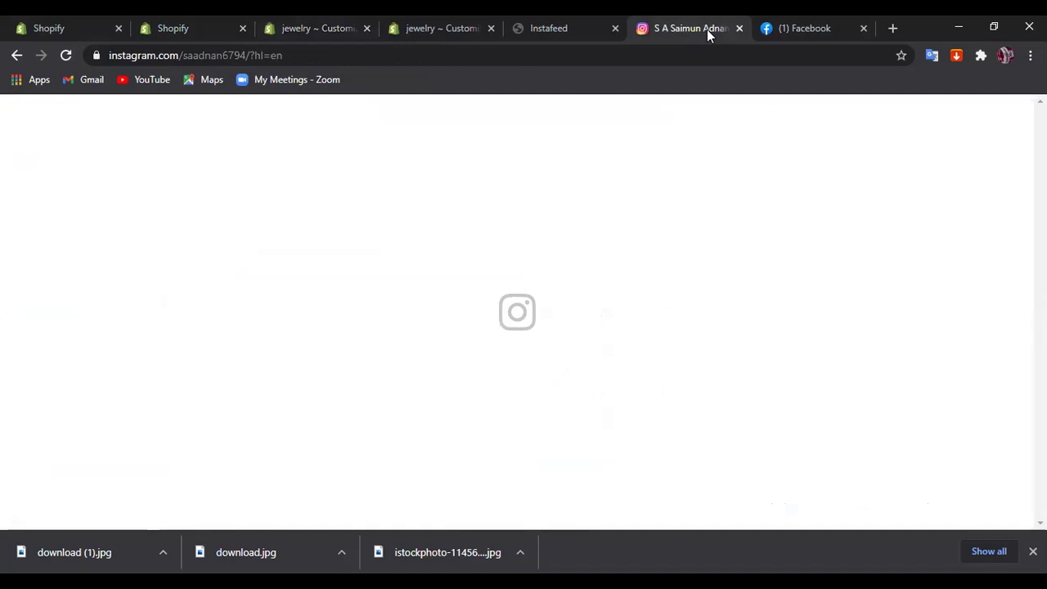
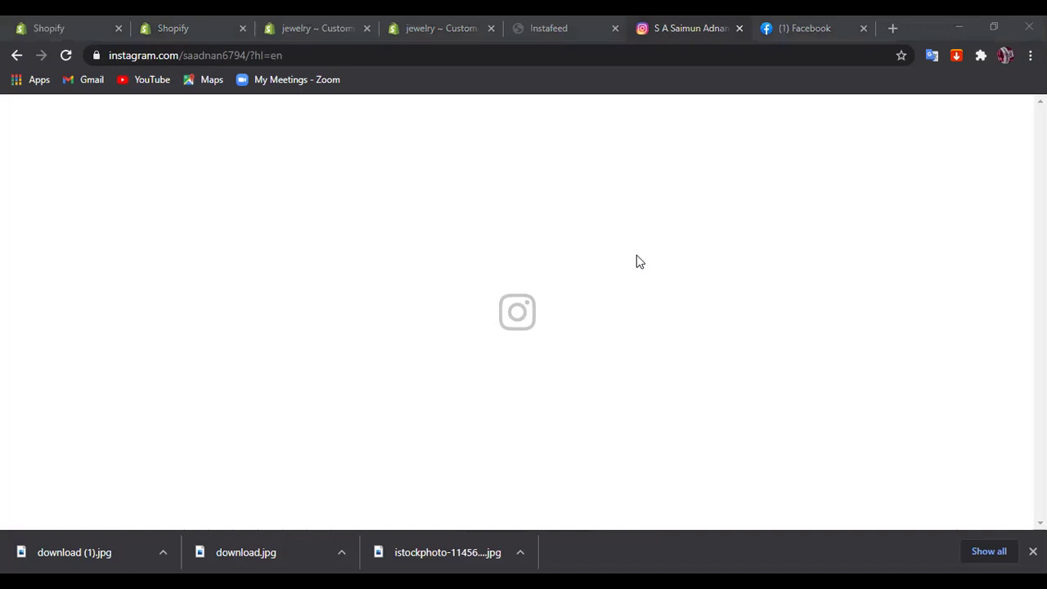
Close the Instagram profile page and open another theme editor from the standalone Section Feed page's feed setup
{"action": "left_click", "coordinate": [540, 26]}
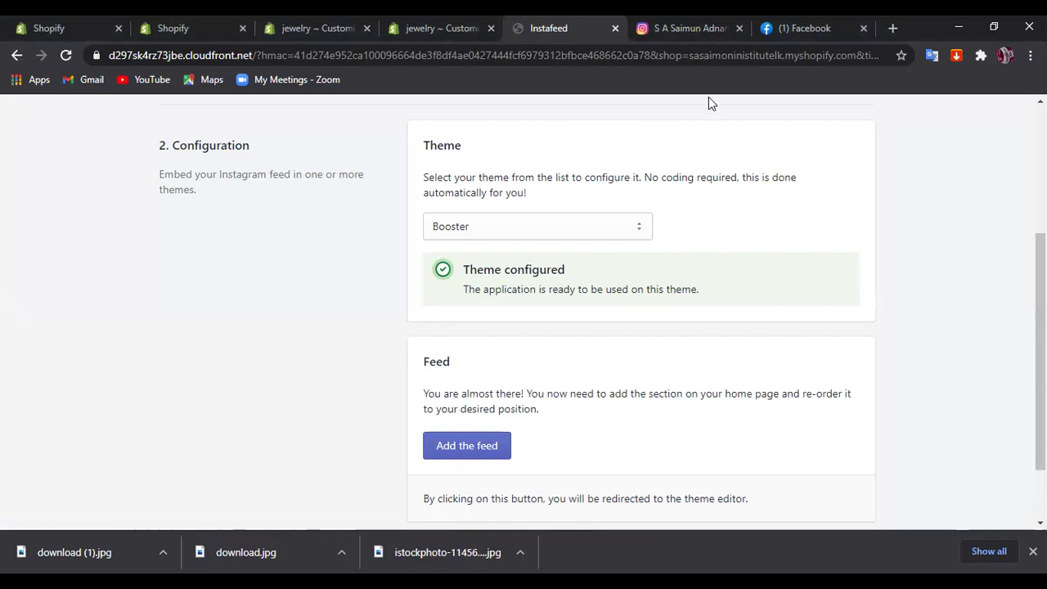
{"action": "left_click", "coordinate": [694, 30]}
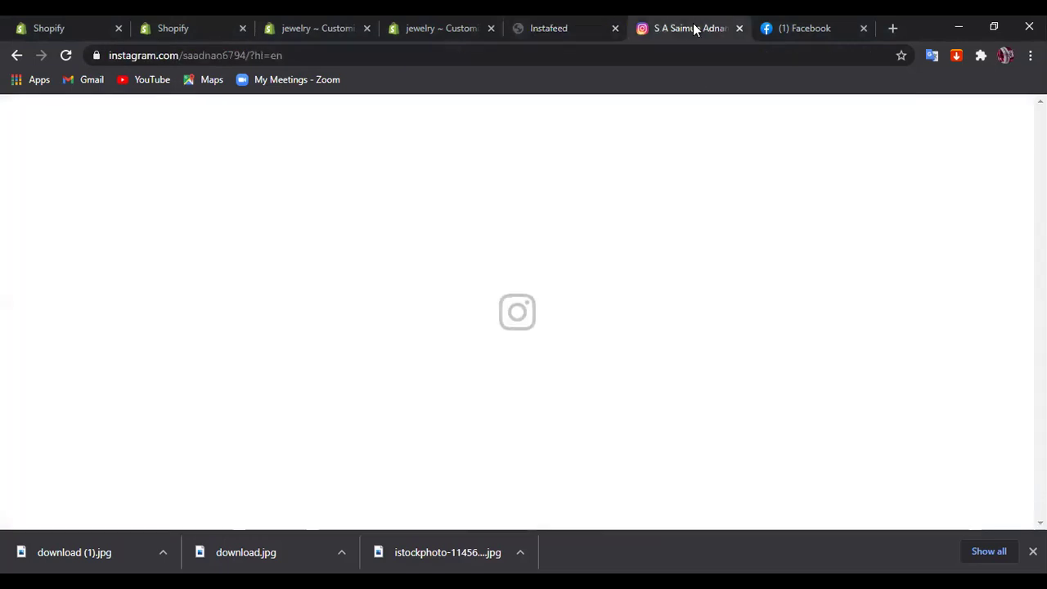
{"action": "left_click", "coordinate": [739, 28]}
{"action": "left_click", "coordinate": [550, 25]}
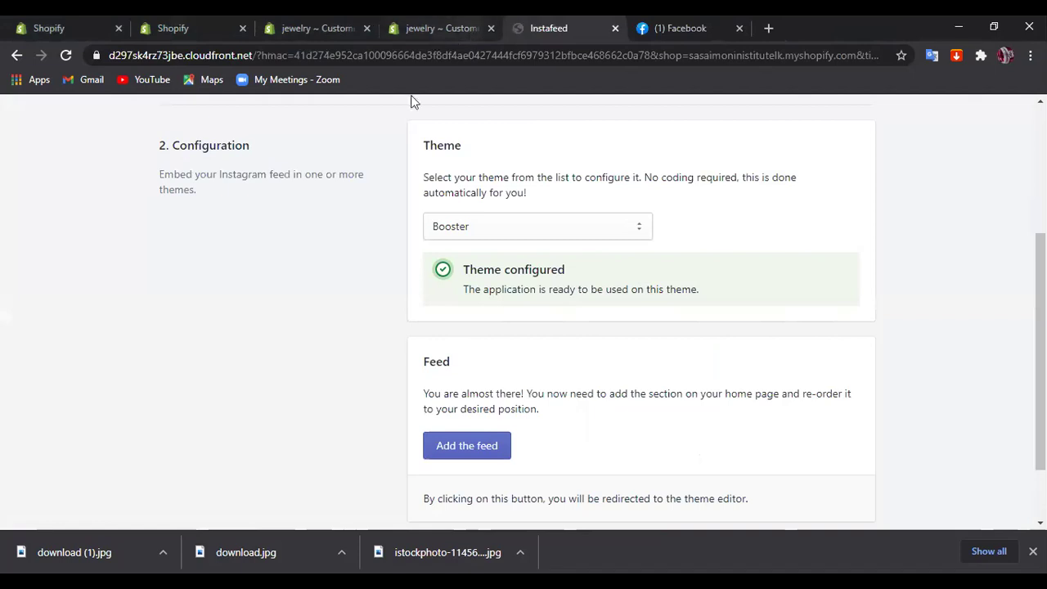
{"action": "left_click", "coordinate": [440, 455]}
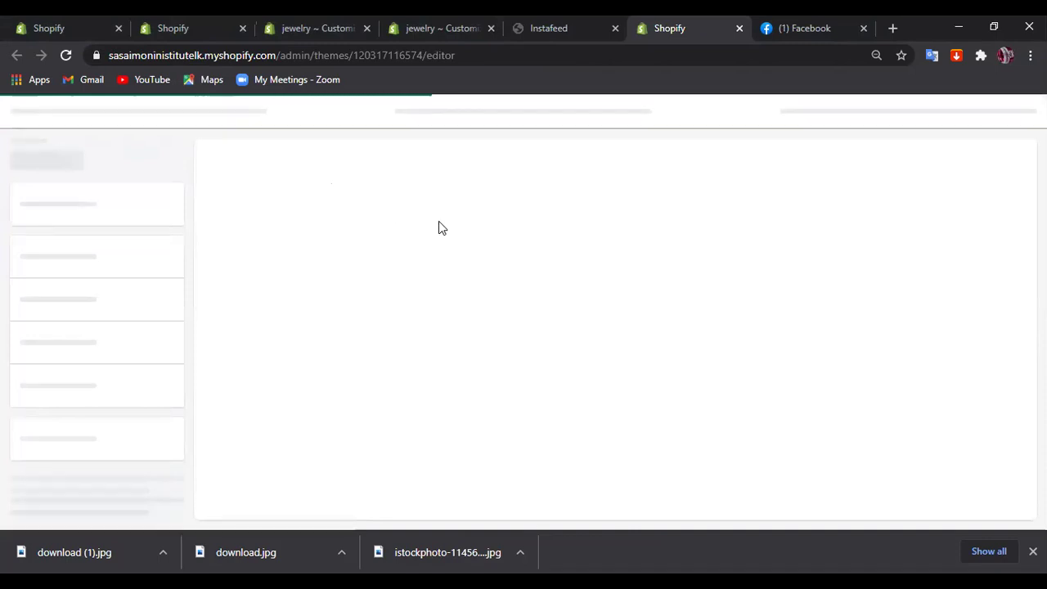
{"action": "left_click", "coordinate": [535, 27]}
{"action": "left_click", "coordinate": [691, 28]}
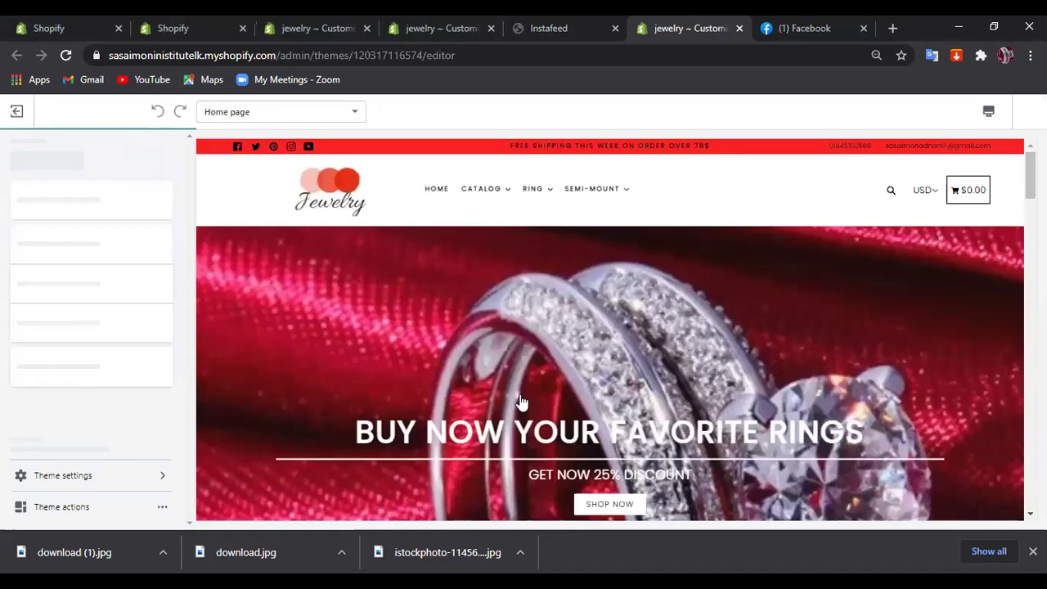
Open the Instagram feed section in the new theme editor and examine its settings and home page preview
{"action": "scroll", "coordinate": [515, 407], "scroll_direction": "down", "scroll_amount": 5}
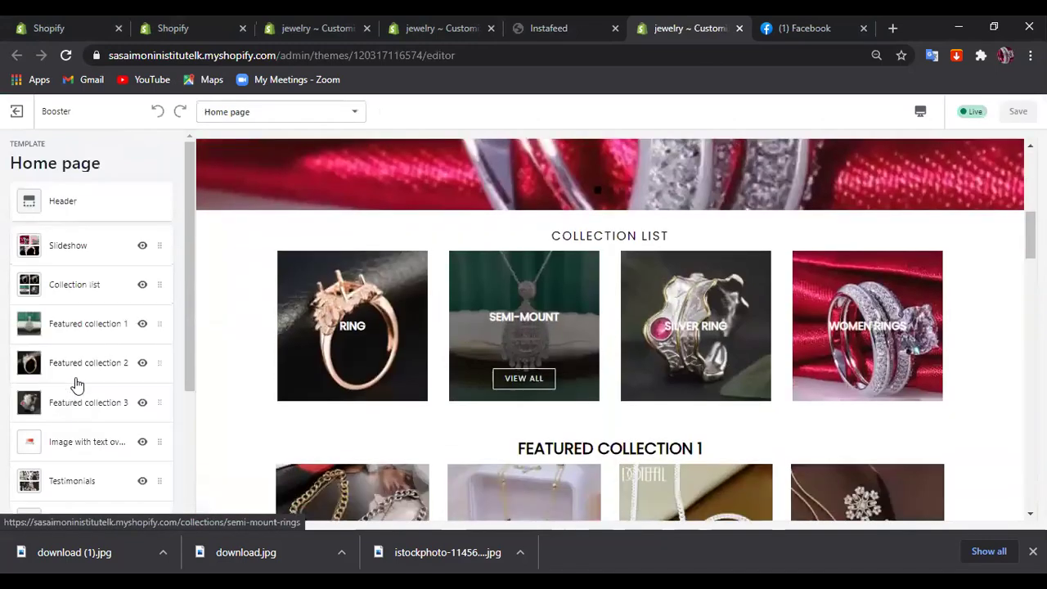
{"action": "mouse_move", "coordinate": [87, 323]}
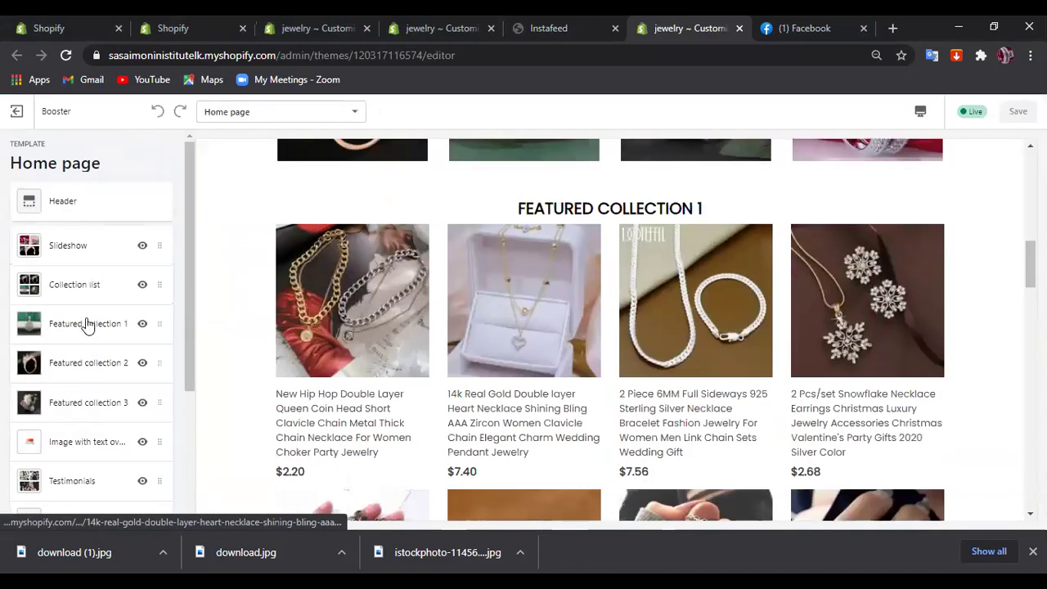
{"action": "scroll", "coordinate": [87, 323], "scroll_direction": "down", "scroll_amount": 3}
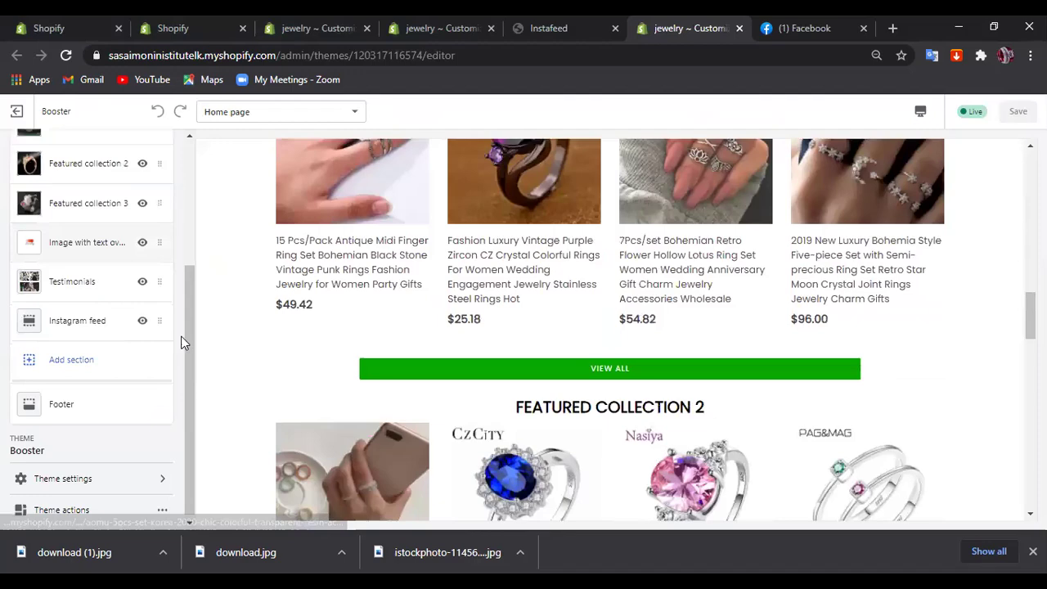
Reload the older theme editor without saving its changes, close the newer one, and return to the standalone Section Feed page
{"action": "left_click", "coordinate": [438, 28]}
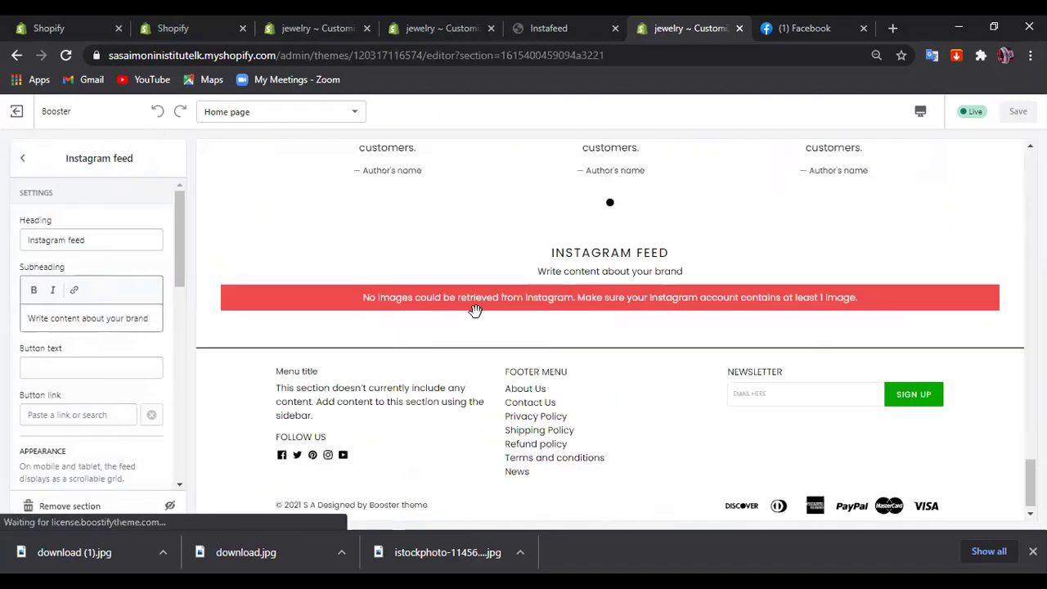
{"action": "left_click", "coordinate": [66, 55]}
{"action": "left_click", "coordinate": [598, 145]}
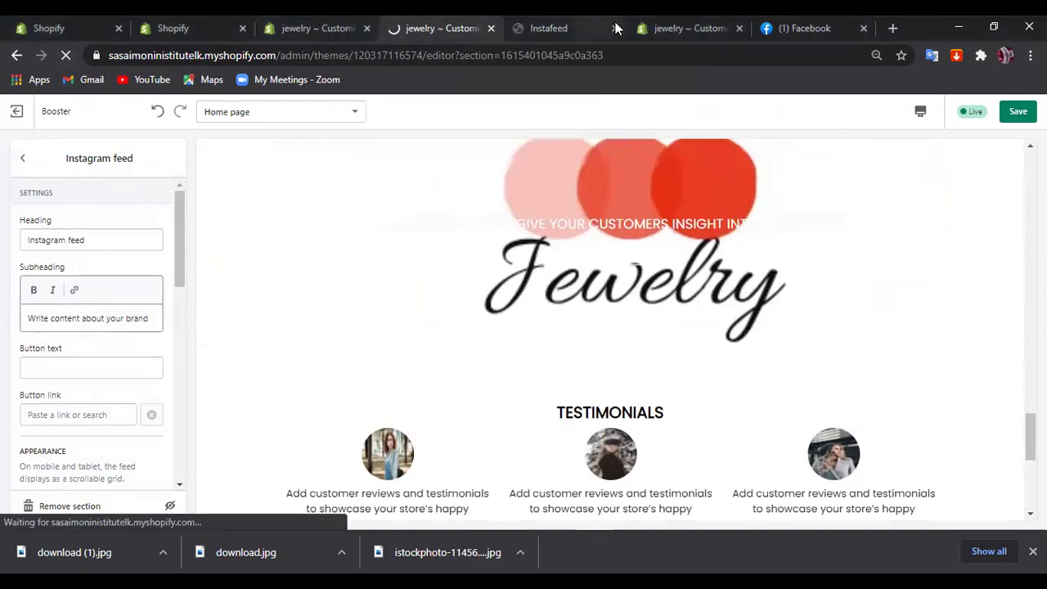
{"action": "left_click", "coordinate": [693, 18]}
{"action": "left_click", "coordinate": [739, 28]}
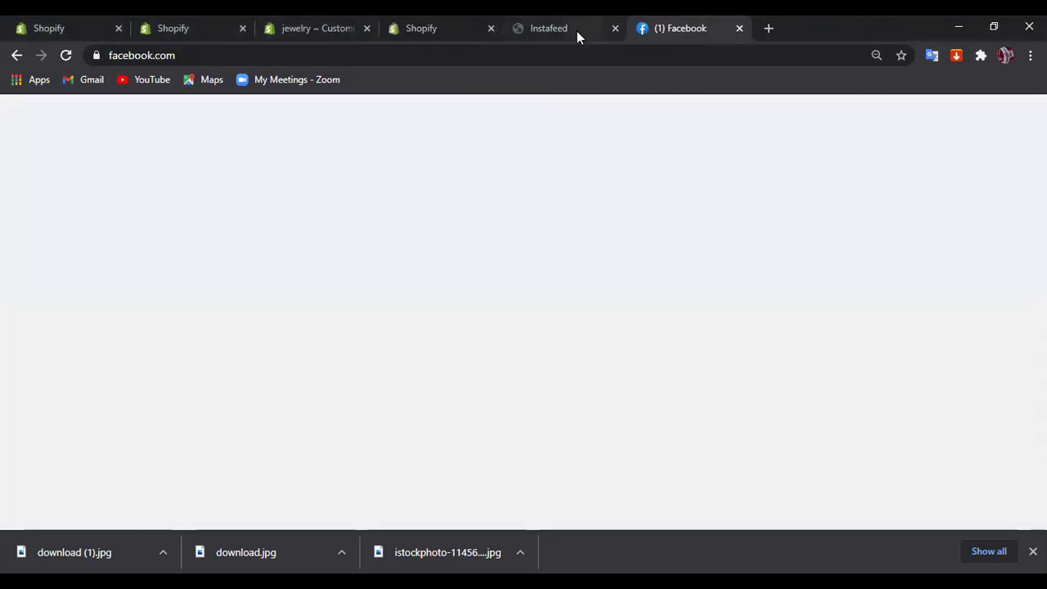
{"action": "left_click", "coordinate": [566, 30]}
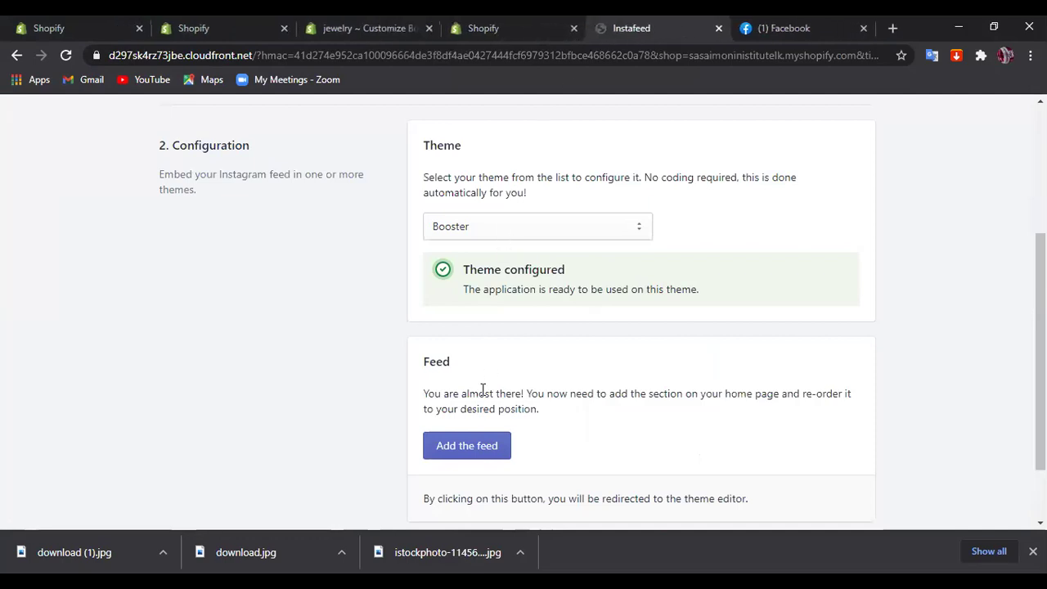
Close both open theme editor pages and return to the Section Feed app in the store admin
{"action": "left_click", "coordinate": [385, 28]}
{"action": "left_click", "coordinate": [508, 29]}
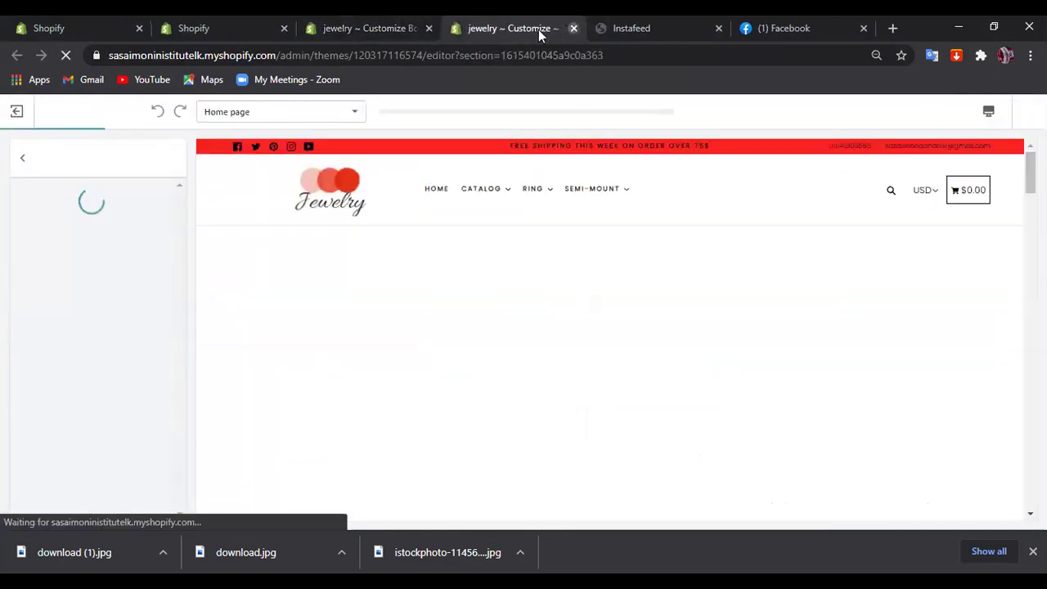
{"action": "left_click", "coordinate": [573, 29]}
{"action": "left_click", "coordinate": [409, 31]}
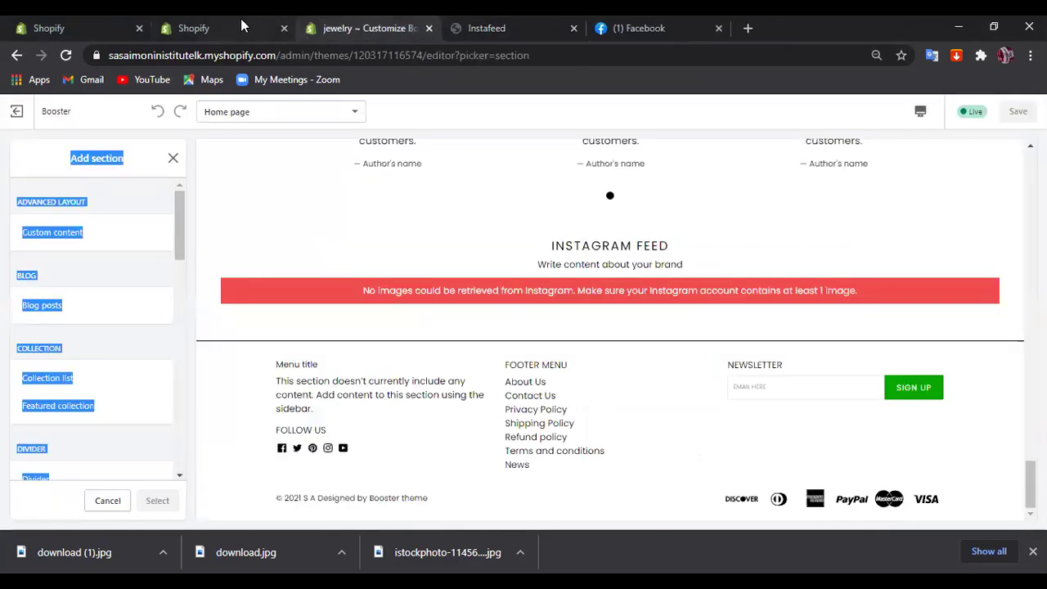
{"action": "left_click", "coordinate": [225, 24]}
{"action": "left_click", "coordinate": [429, 28]}
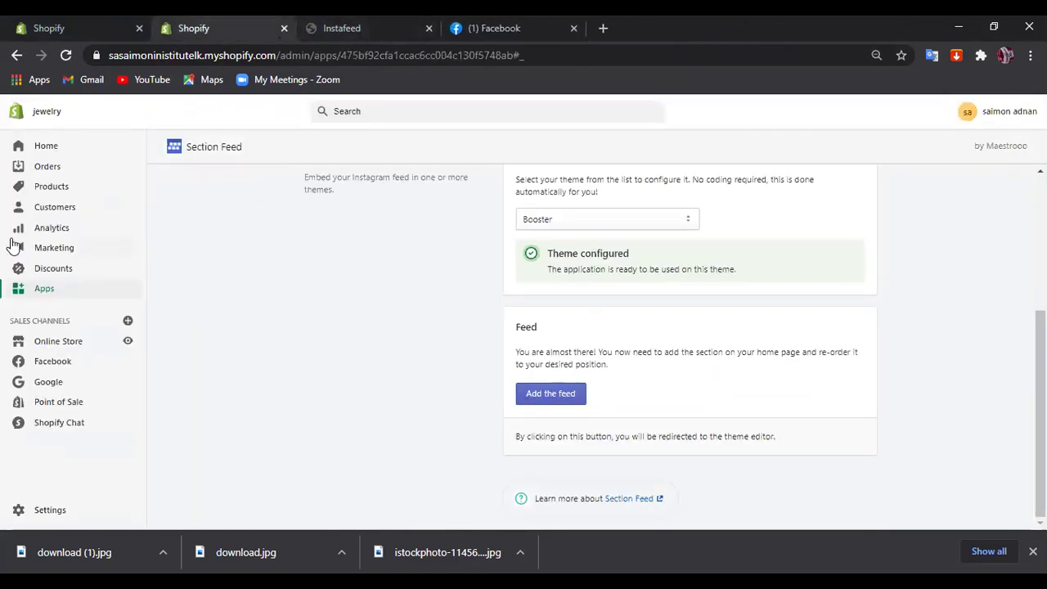
Check the Instagram account linked in Section Feed, then reload the app page and disconnect that account
{"action": "scroll", "coordinate": [194, 290], "scroll_direction": "up", "scroll_amount": 3}
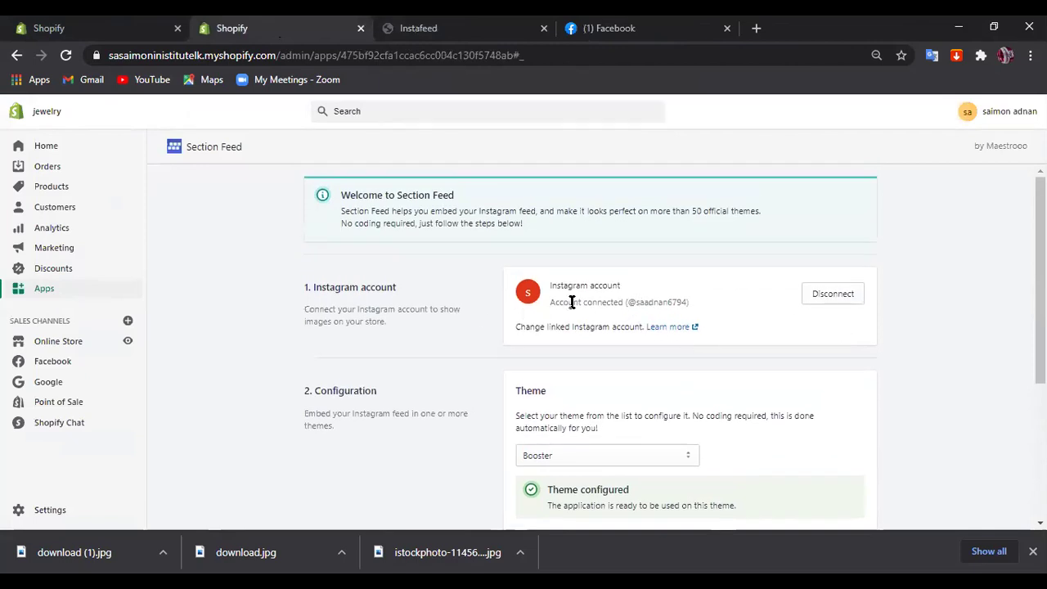
{"action": "left_click_drag", "start_coordinate": [517, 294], "coordinate": [526, 292]}
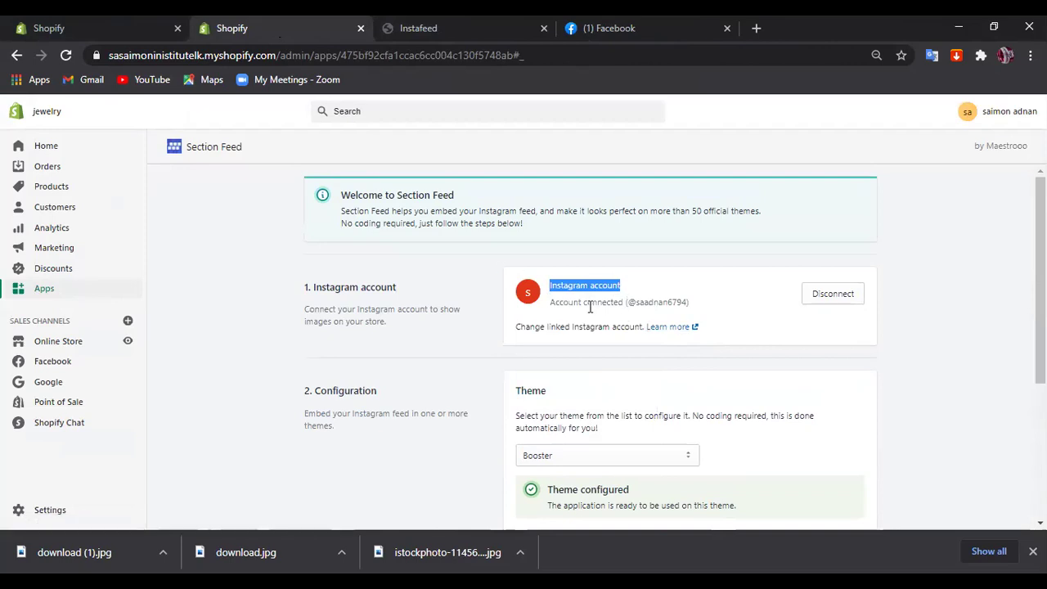
{"action": "left_click_drag", "start_coordinate": [637, 302], "coordinate": [713, 308]}
{"action": "right_click", "coordinate": [689, 304]}
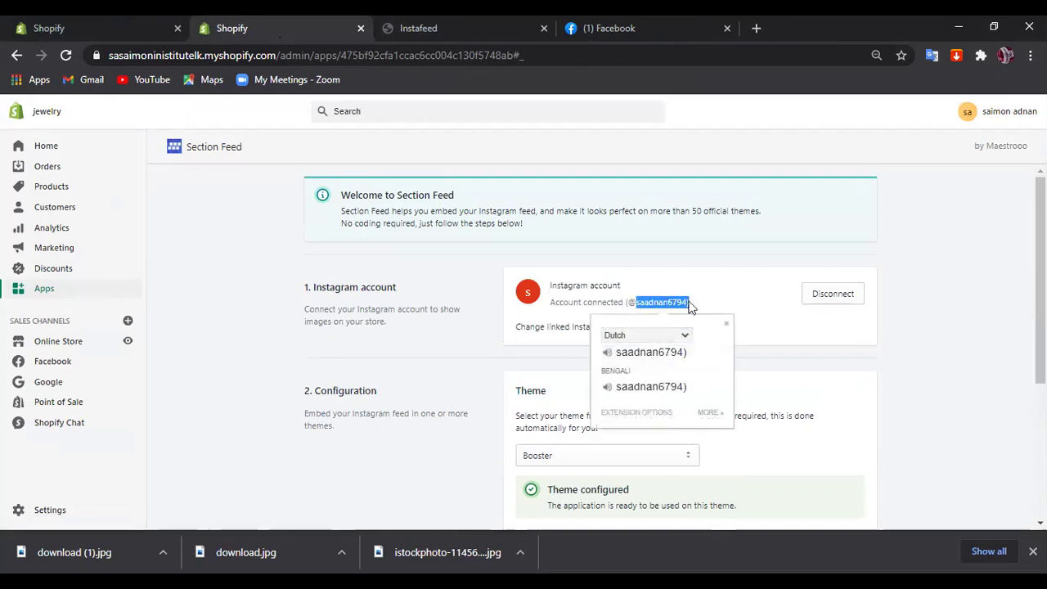
{"action": "left_click", "coordinate": [690, 284]}
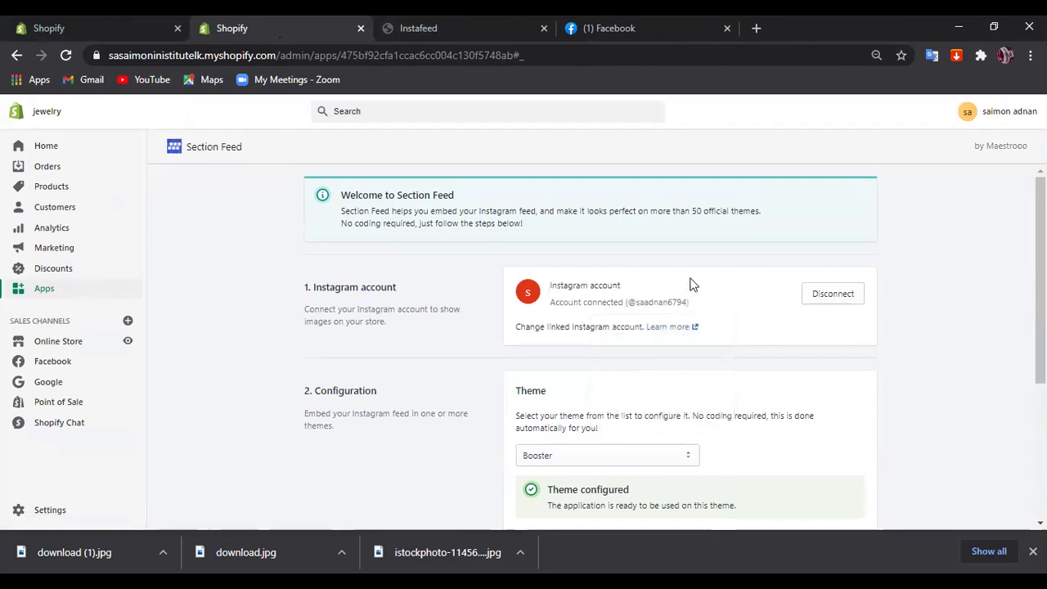
{"action": "left_click", "coordinate": [65, 55]}
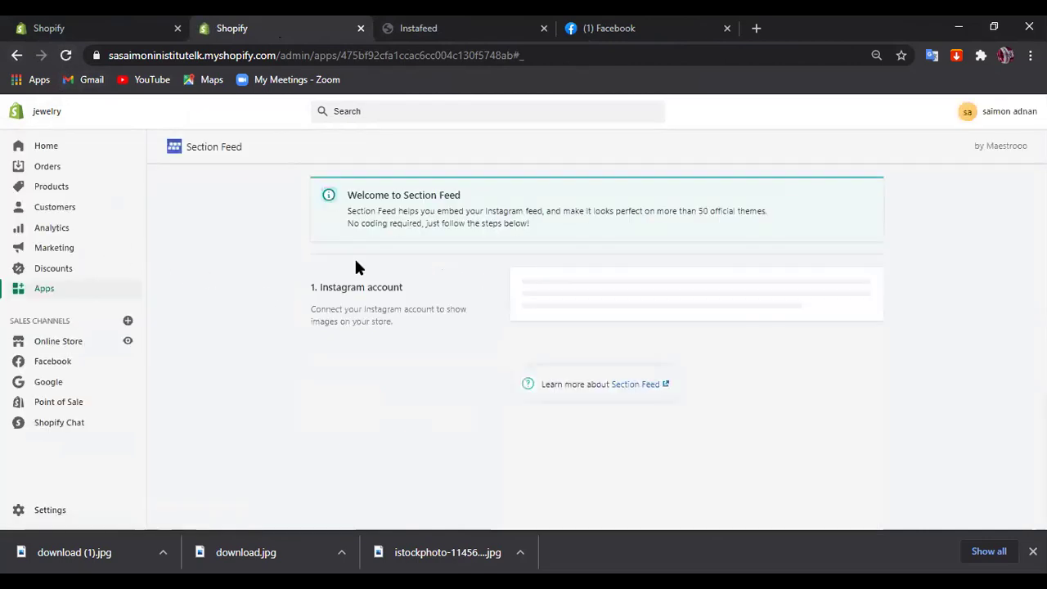
{"action": "left_click", "coordinate": [828, 297]}
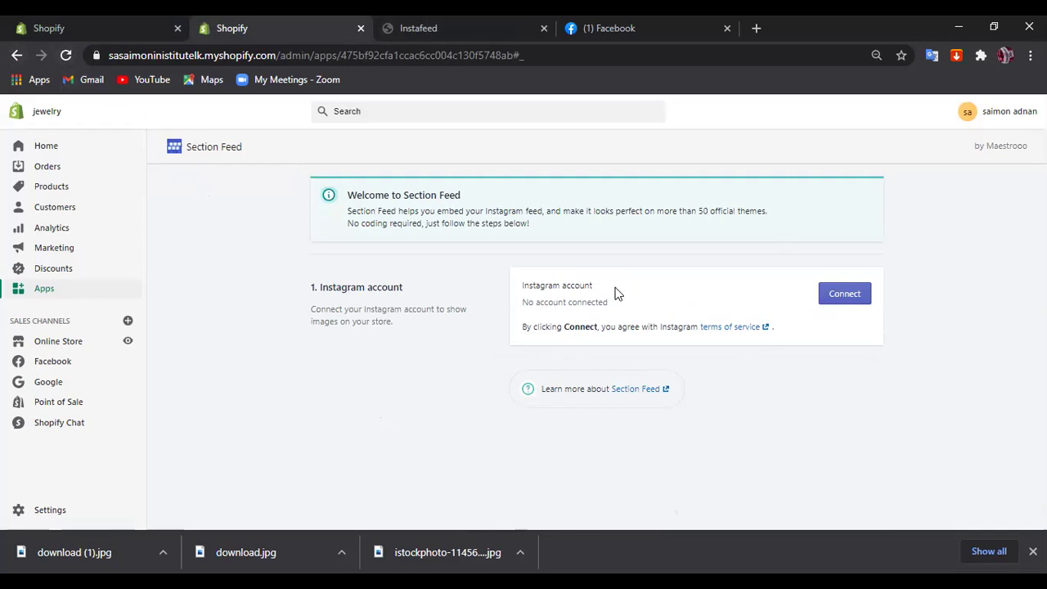
Reopen Section Feed from the store's installed apps and reconnect the Instagram account, authorizing the app's access
{"action": "left_click", "coordinate": [45, 288]}
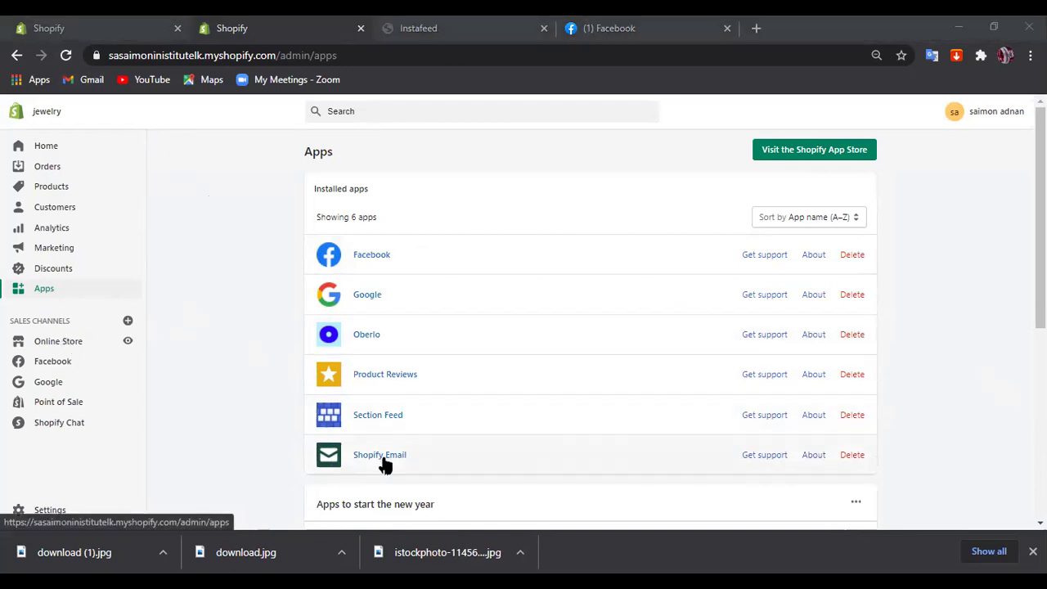
{"action": "left_click", "coordinate": [385, 415]}
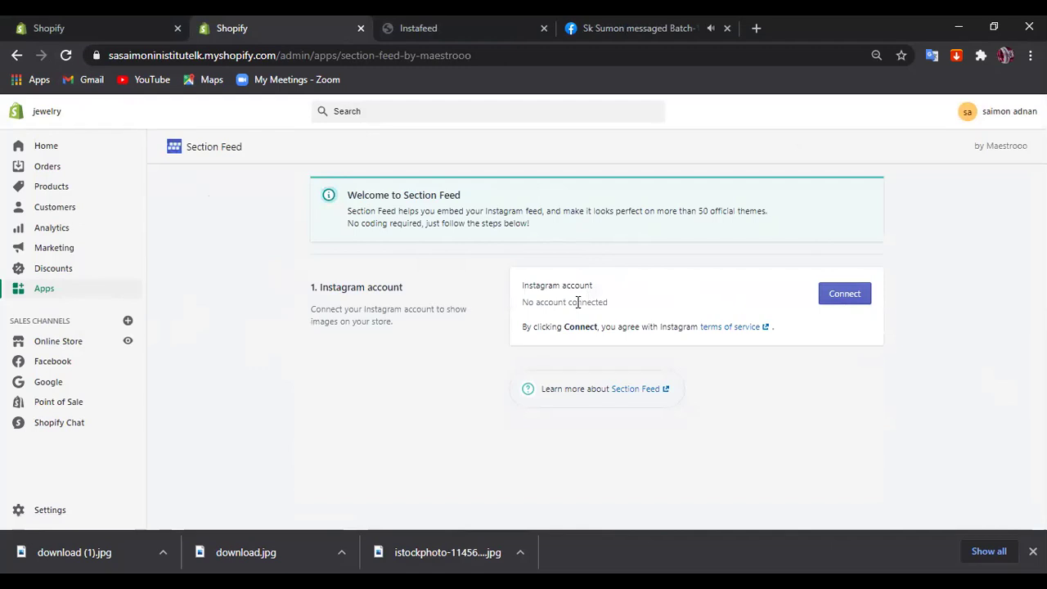
{"action": "left_click", "coordinate": [852, 296]}
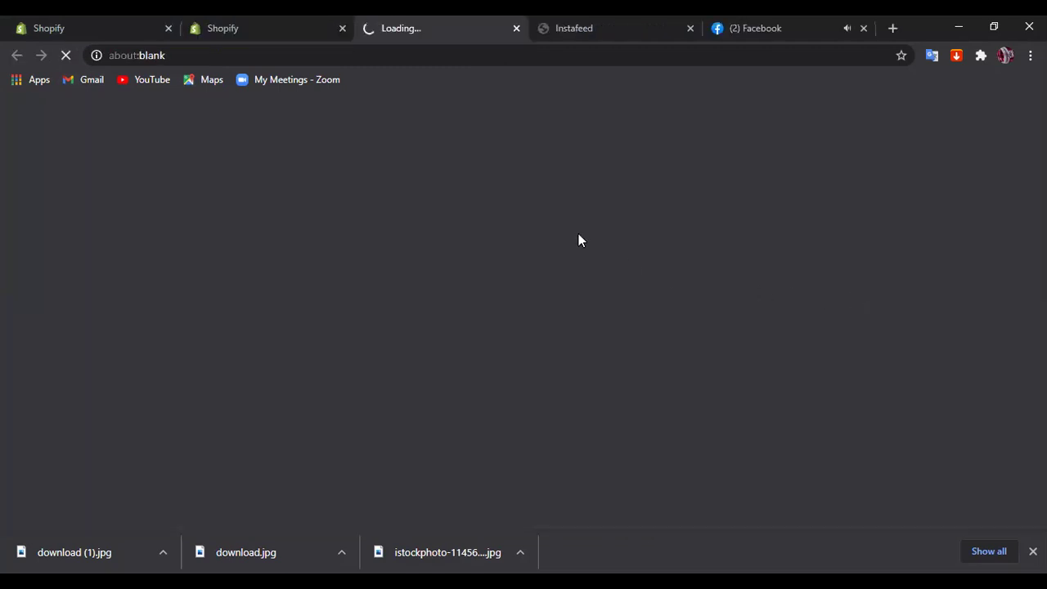
{"action": "left_click", "coordinate": [580, 347]}
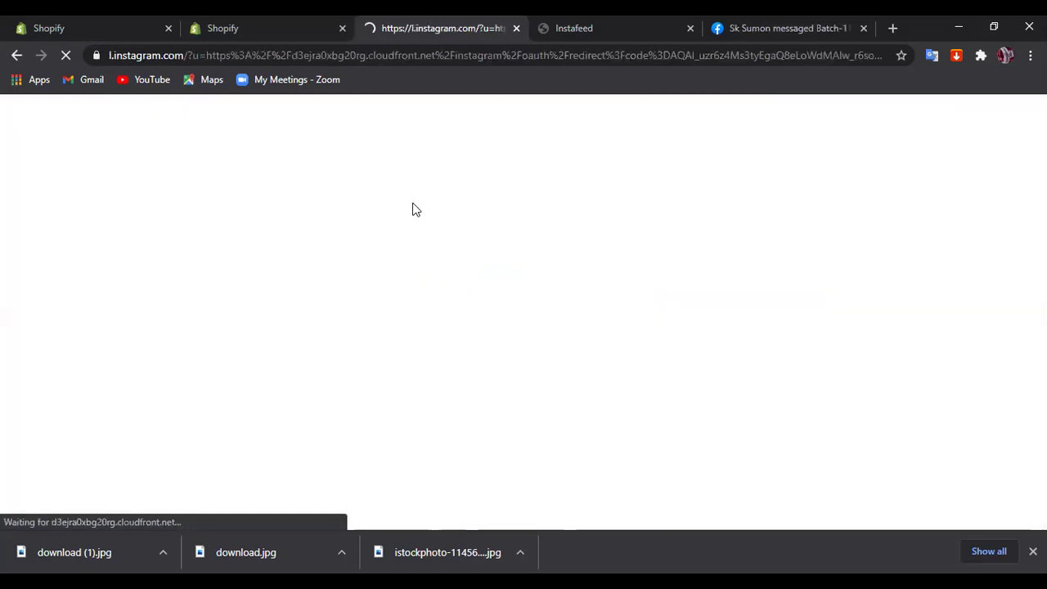
Open a new theme editor from the standalone Section Feed page's feed setup and check the Instagram feed in the home page preview
{"action": "left_click", "coordinate": [759, 28]}
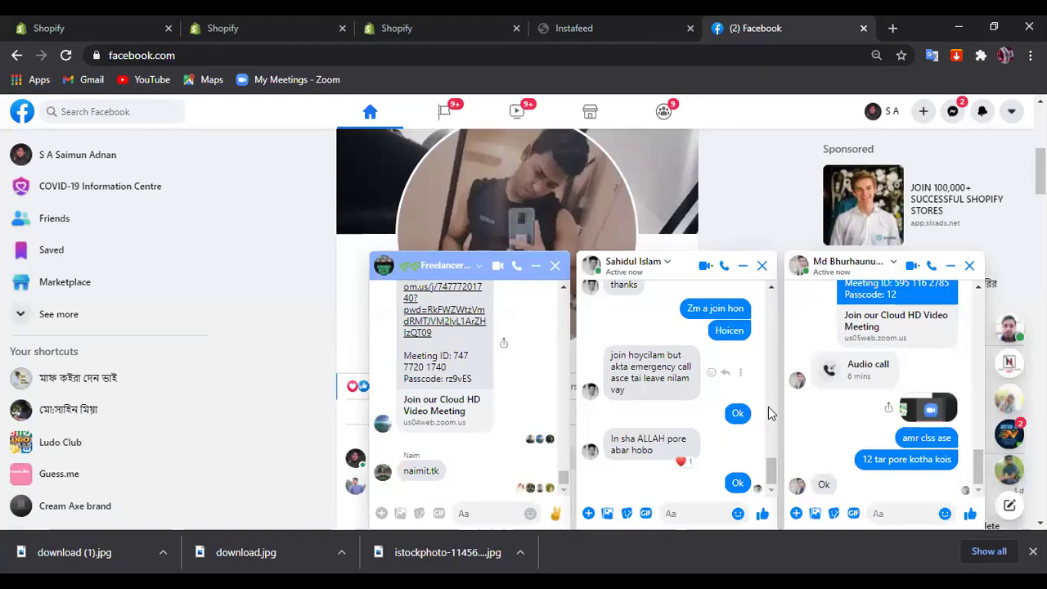
{"action": "left_click", "coordinate": [306, 23]}
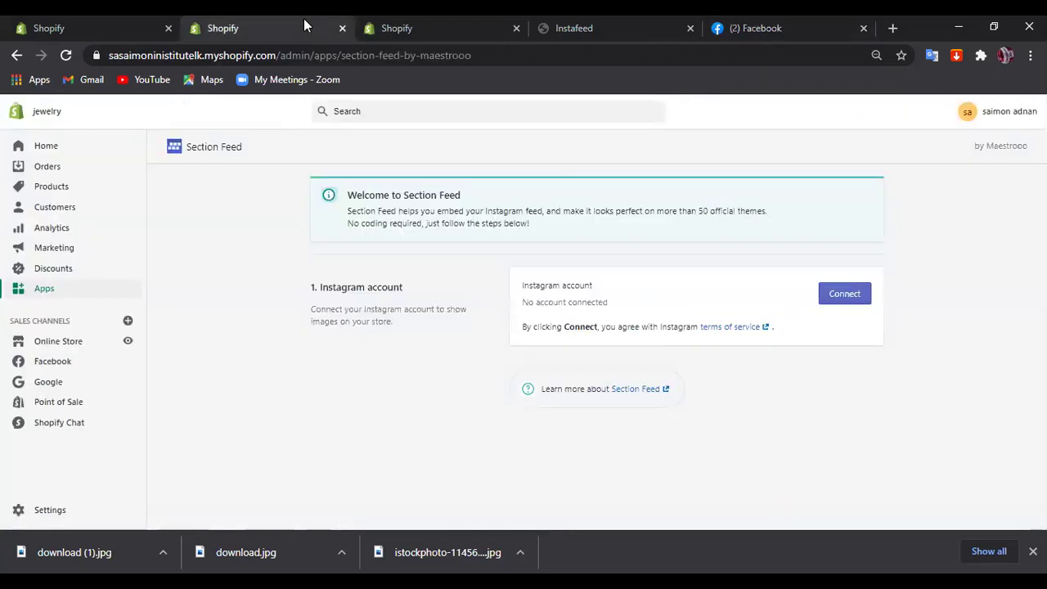
{"action": "left_click", "coordinate": [573, 22]}
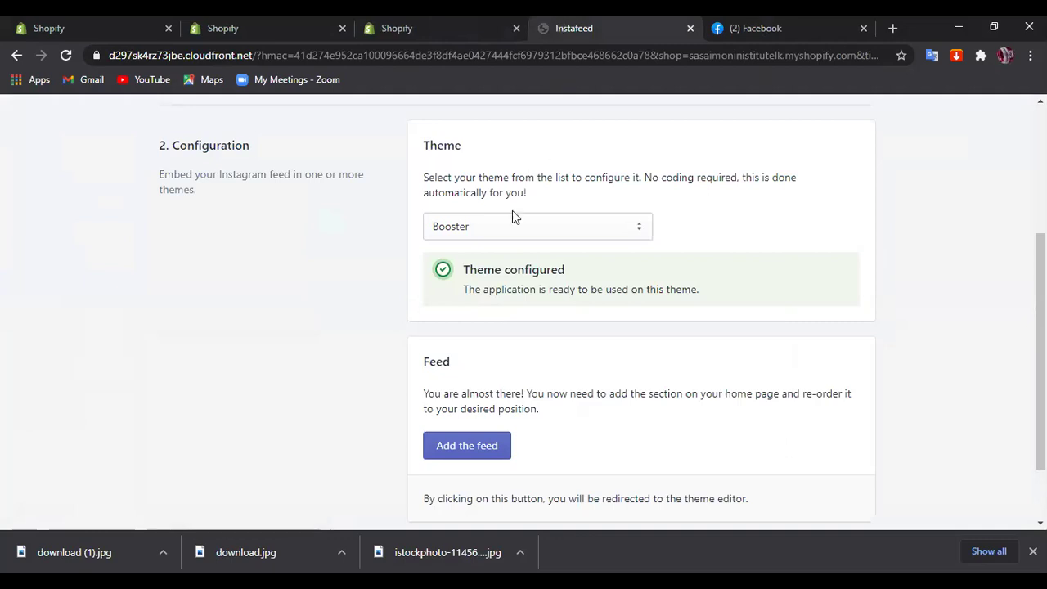
{"action": "left_click", "coordinate": [468, 450]}
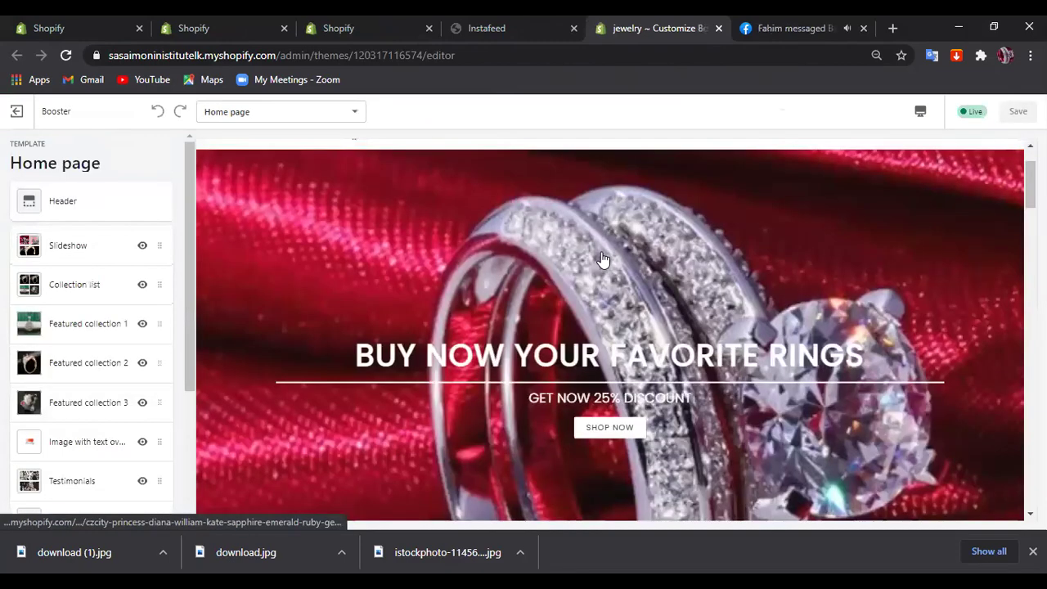
{"action": "scroll", "coordinate": [602, 251], "scroll_direction": "down", "scroll_amount": 15}
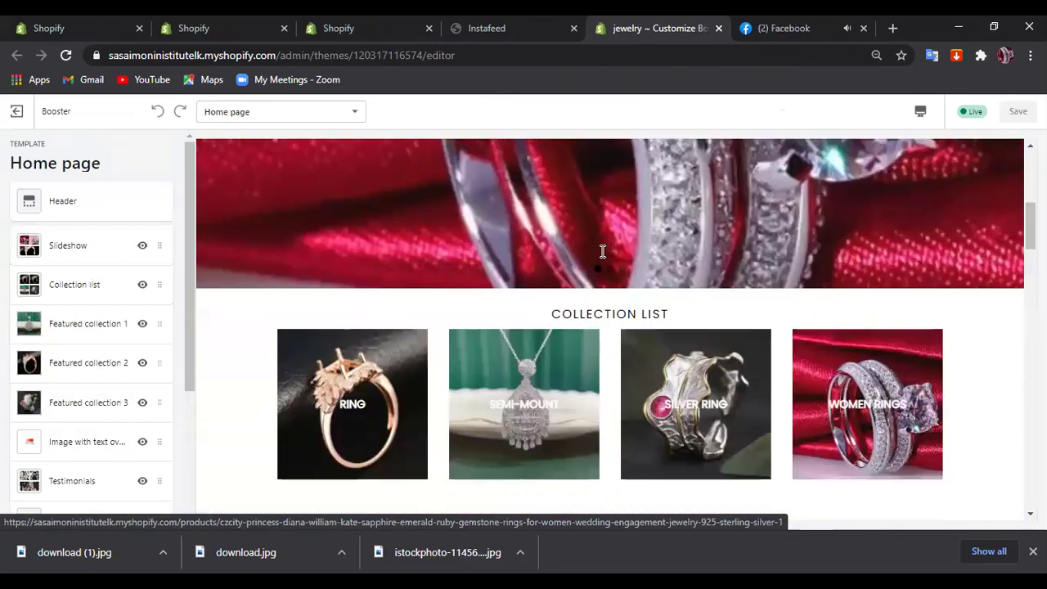
{"action": "scroll", "coordinate": [762, 388], "scroll_direction": "down", "scroll_amount": 4}
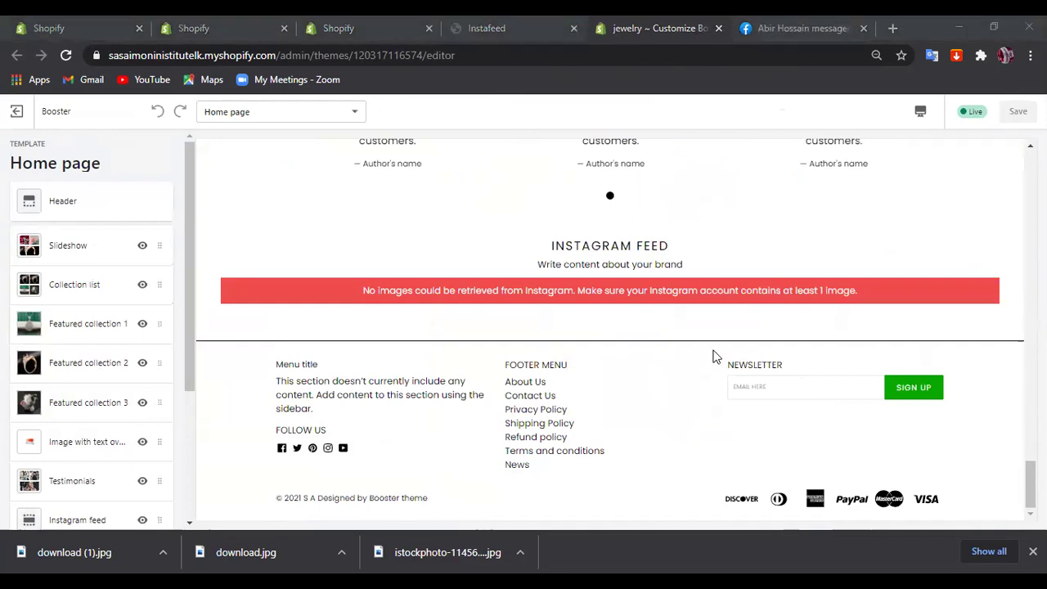
Switch to Facebook and write the reply "cacatu vai" in the chat with the contact who replied to the story
{"action": "left_click", "coordinate": [798, 24]}
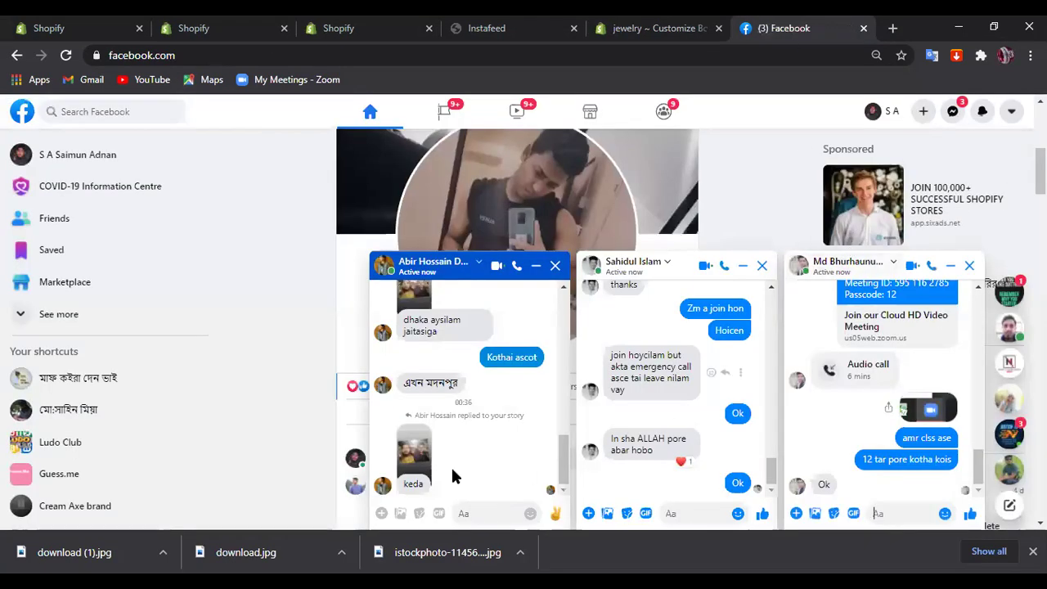
{"action": "left_click", "coordinate": [467, 515]}
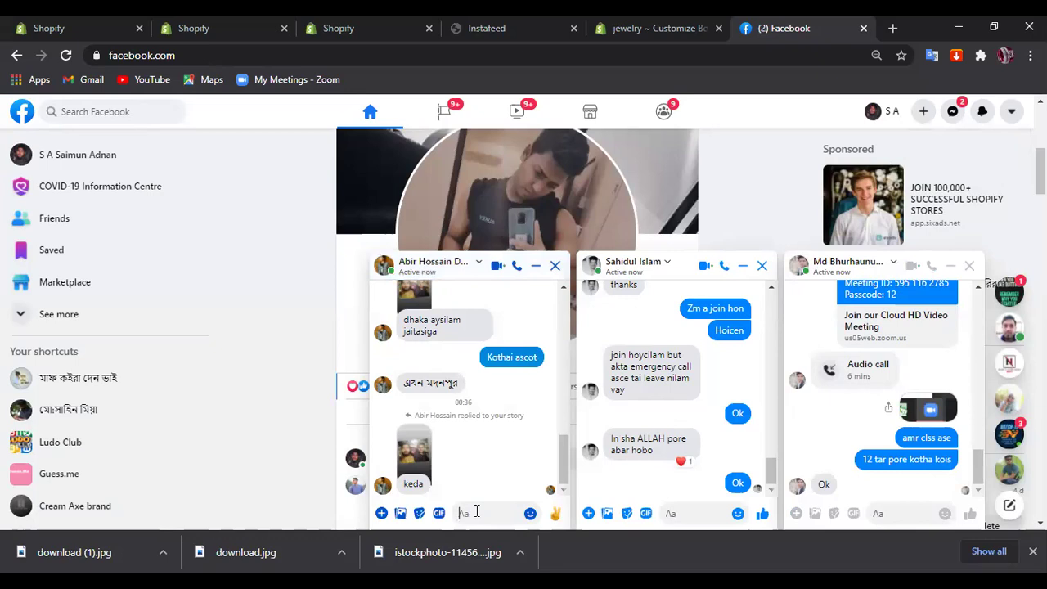
{"action": "type", "text": "cacatu vai"}
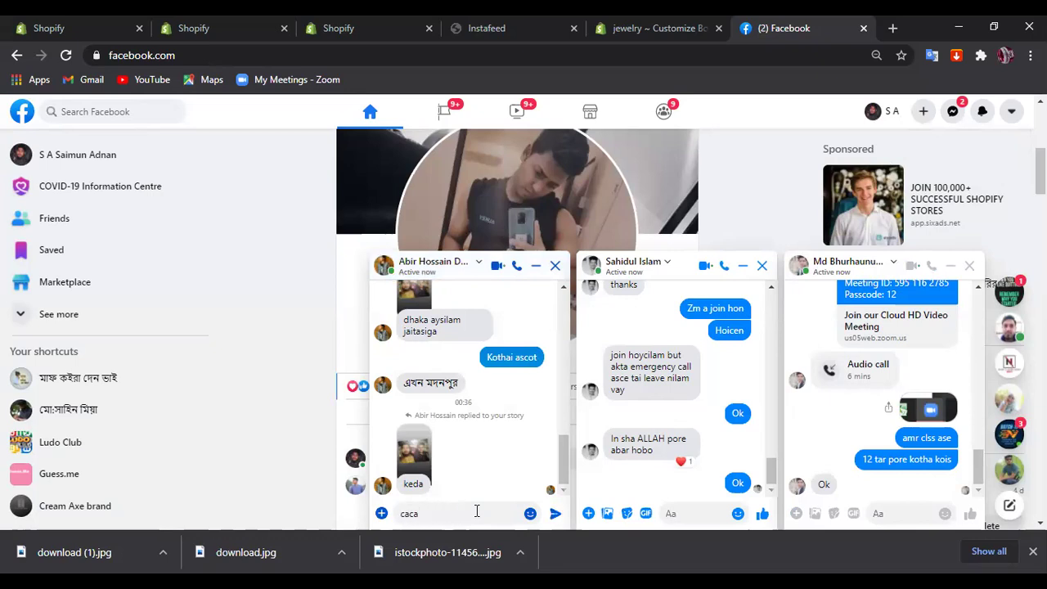